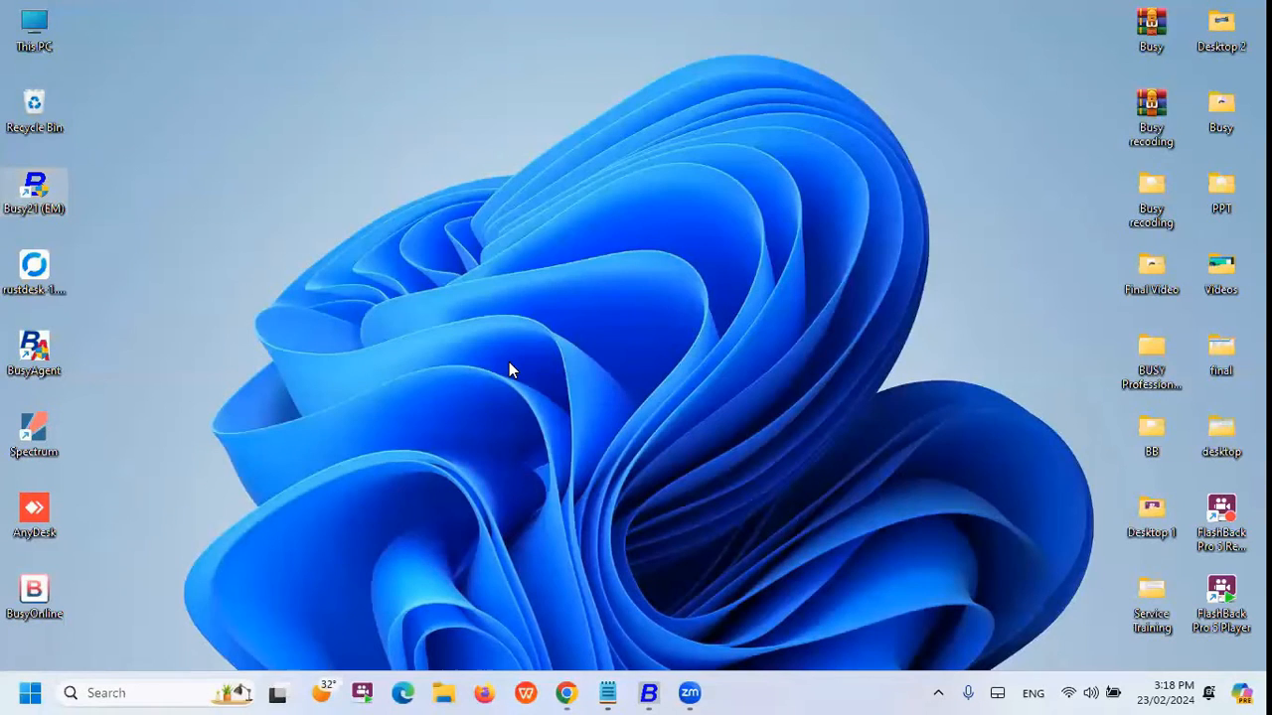
# Switch to Busy 21, open a new sales voucher to view the POS entry screen, and leave it
pyautogui.click(648, 692)
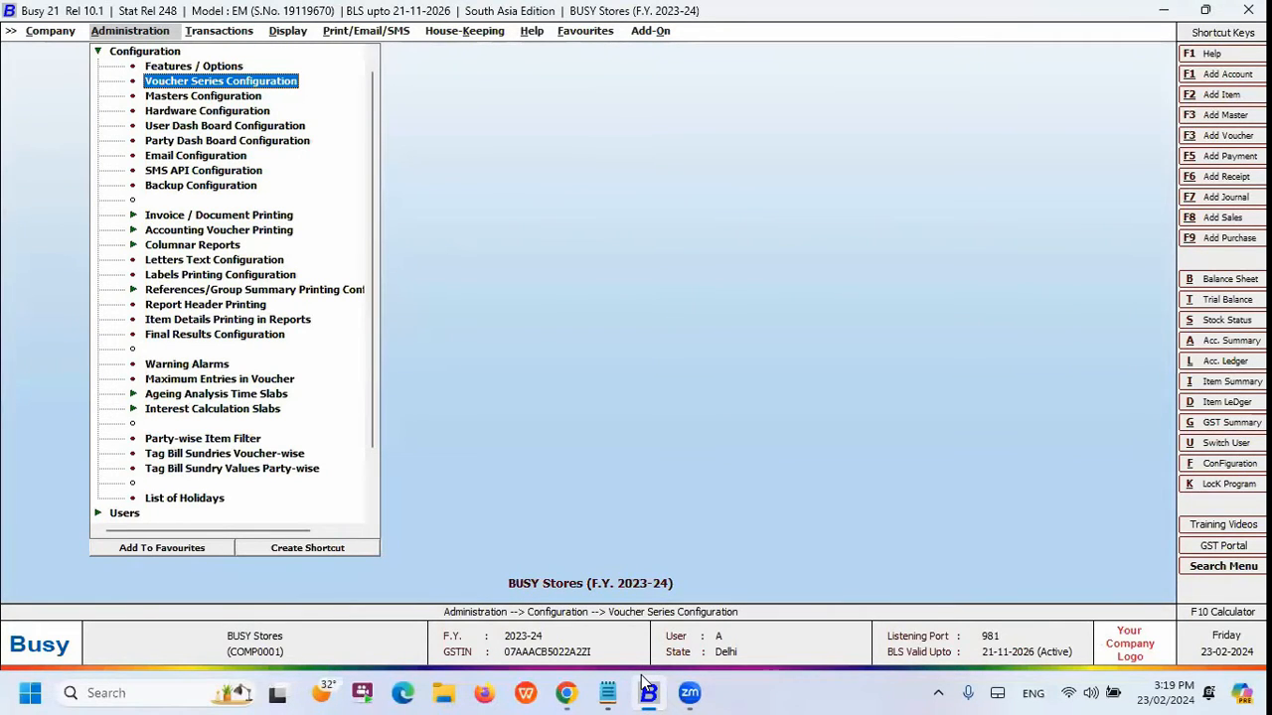
pyautogui.press('Right')
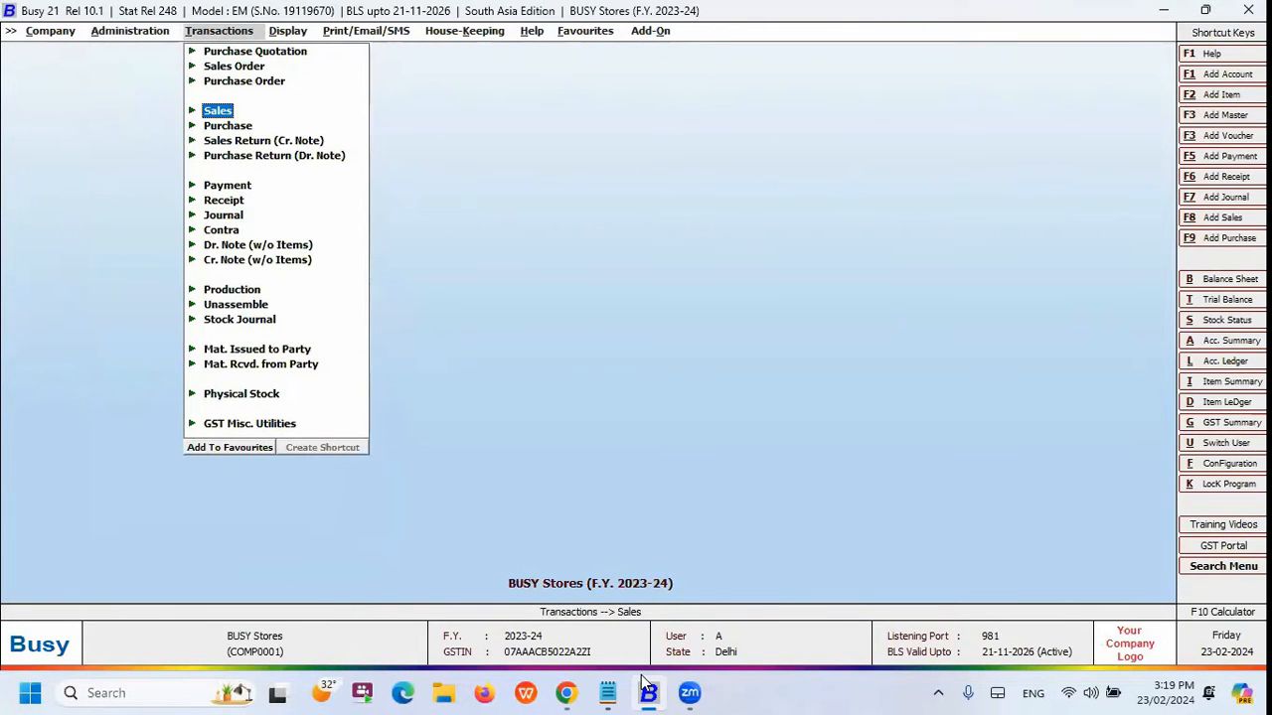
pyautogui.press('Return')
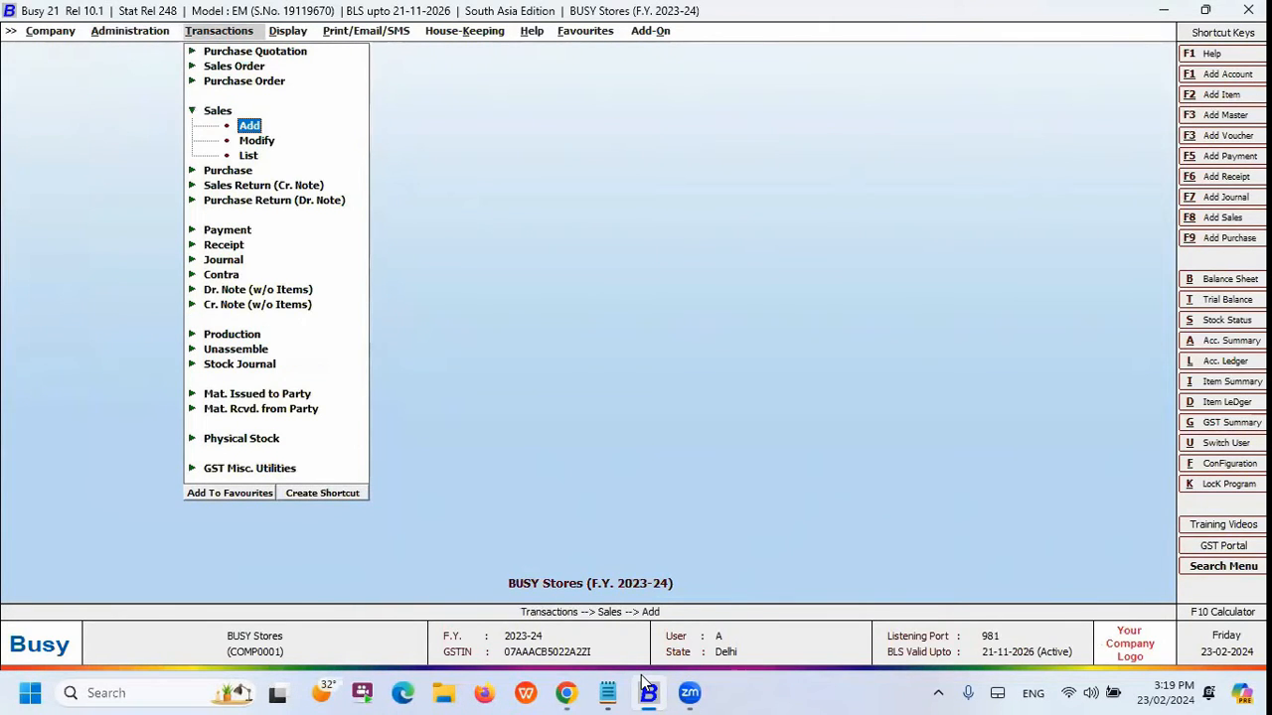
pyautogui.press('Return')
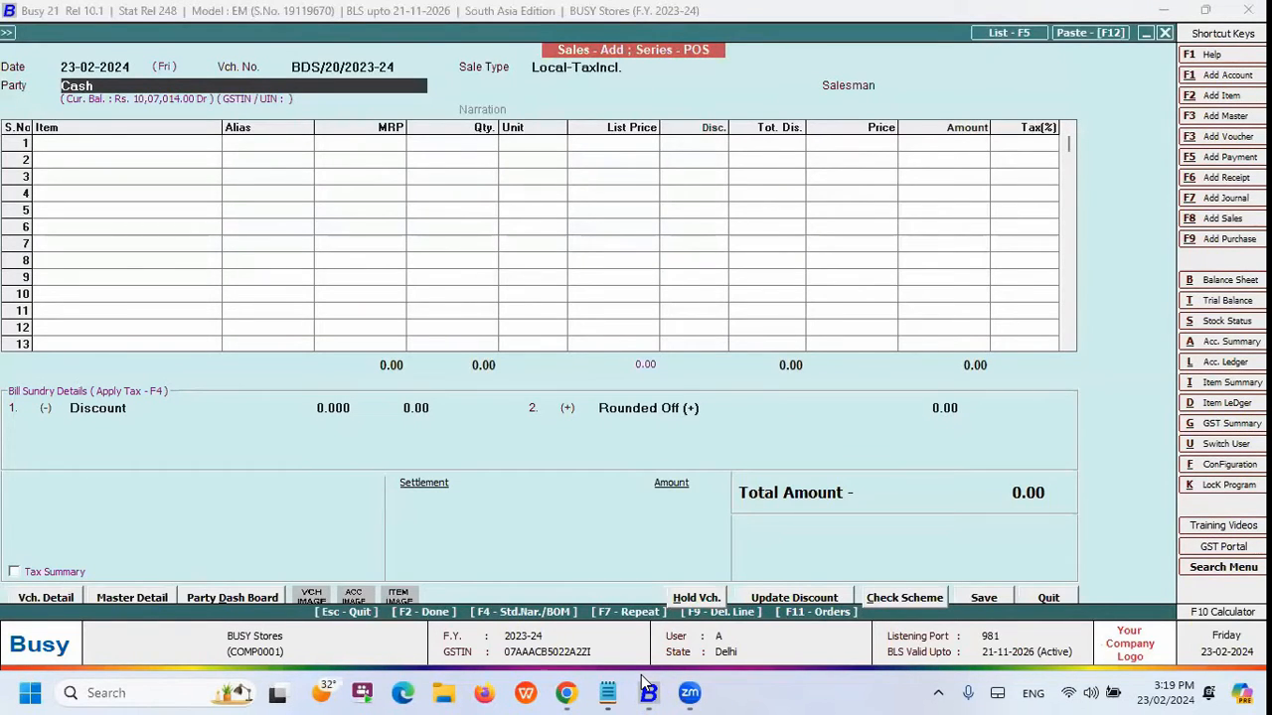
pyautogui.press('Escape')
# Open the Voucher Series Configuration and expand the Sales voucher type to show its series
pyautogui.press('Left')
pyautogui.press('Down')
pyautogui.press('Return')
pyautogui.press('Down')
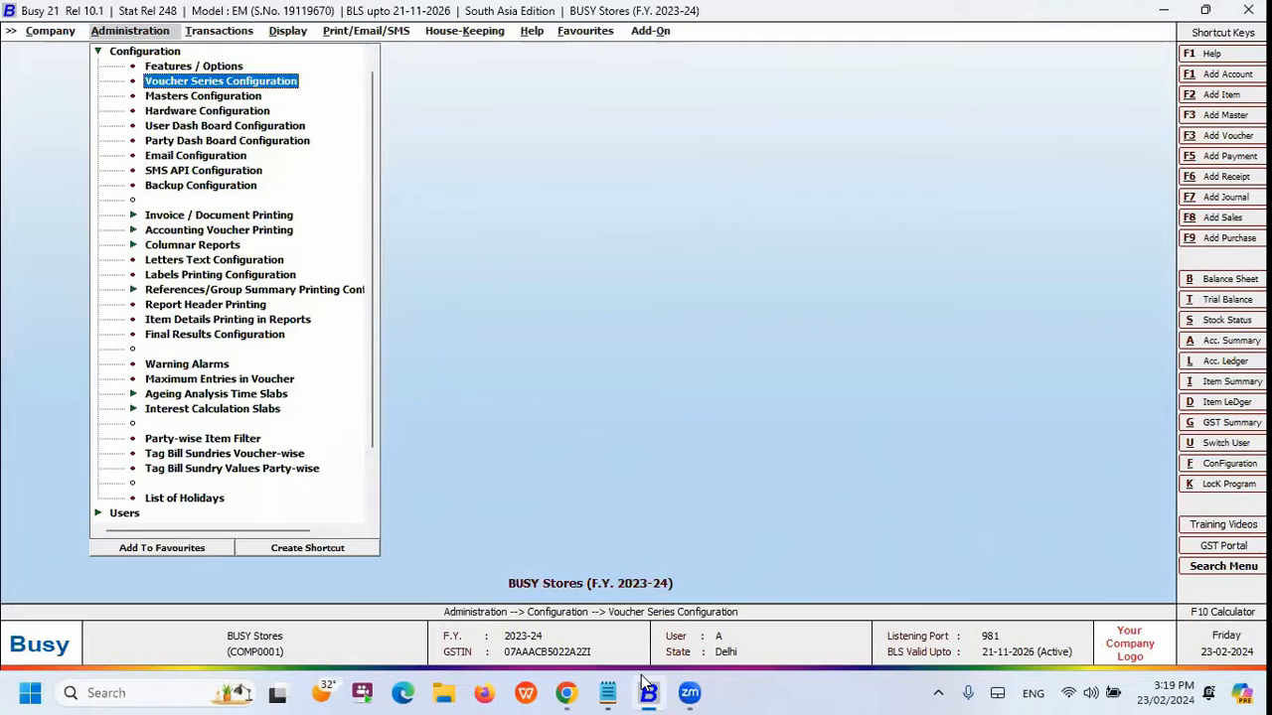
pyautogui.press('Return')
pyautogui.press('Down')
pyautogui.press('Down')
pyautogui.press('Down')
pyautogui.press('Right')
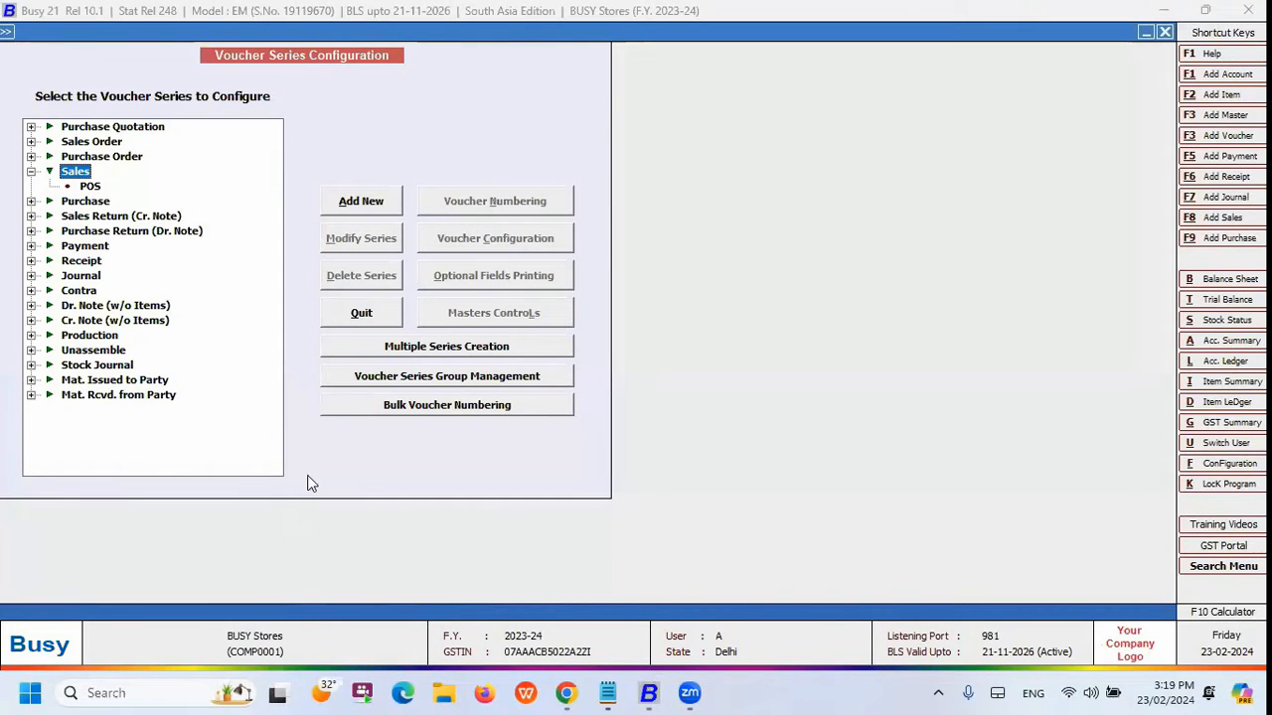
# Add a new Sales voucher series named GST, save it and leave the series configuration
pyautogui.click(370, 201)
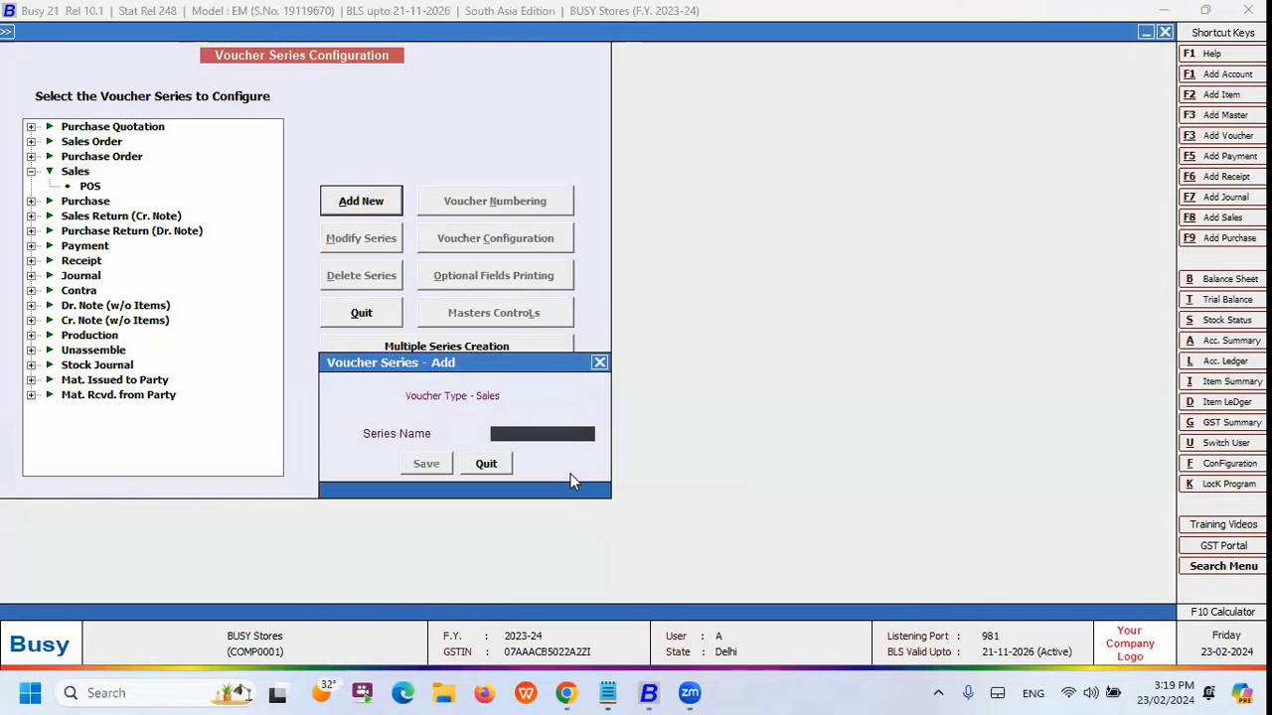
pyautogui.write('GST')
pyautogui.press('Return')
pyautogui.press('Escape')
pyautogui.press('Escape')
pyautogui.press('Escape')
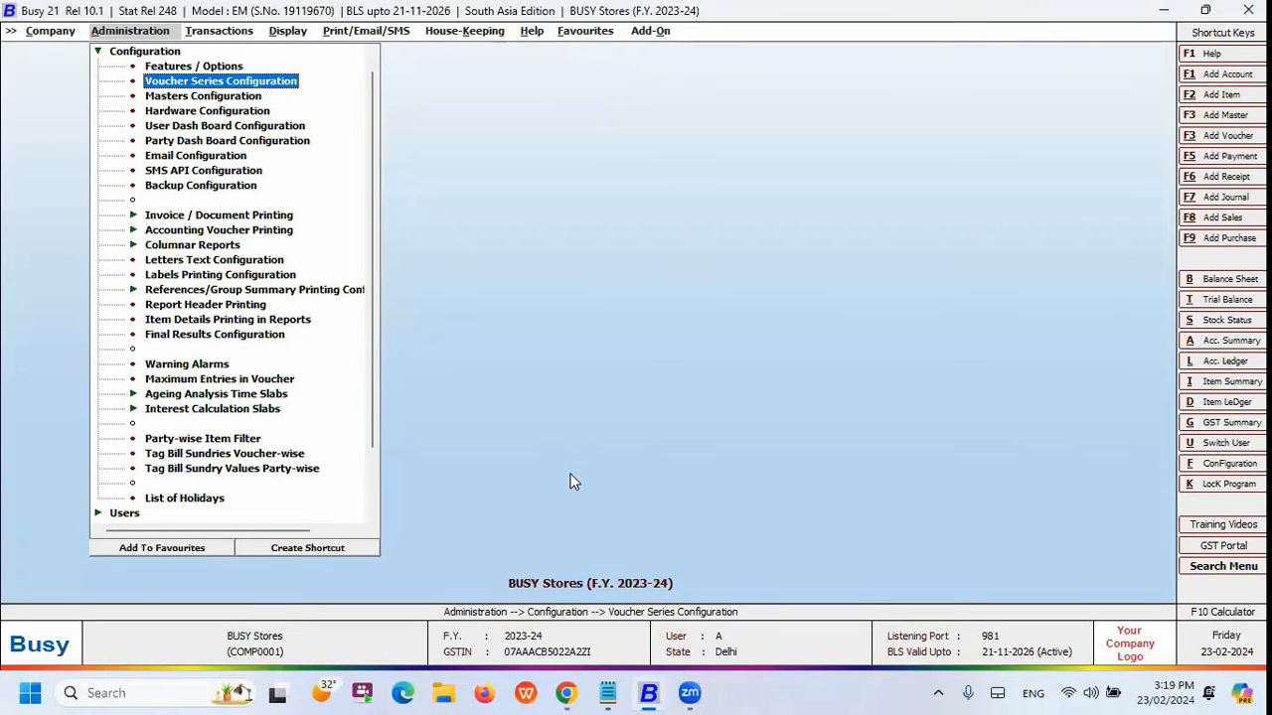
# Reopen the Voucher Series Configuration and look over the GST and POS series under Sales
pyautogui.press('Return')
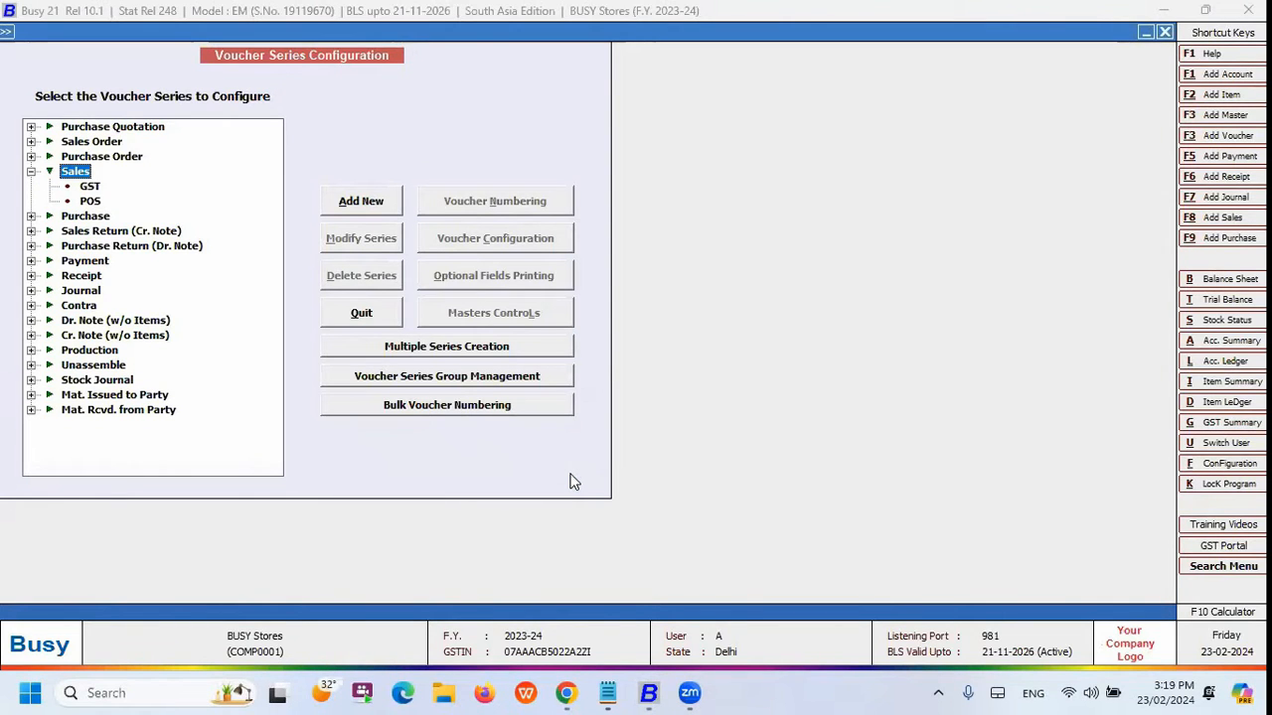
pyautogui.press('Down')
pyautogui.press('Up')
pyautogui.press('Down')
pyautogui.press('Down')
pyautogui.press('Up')
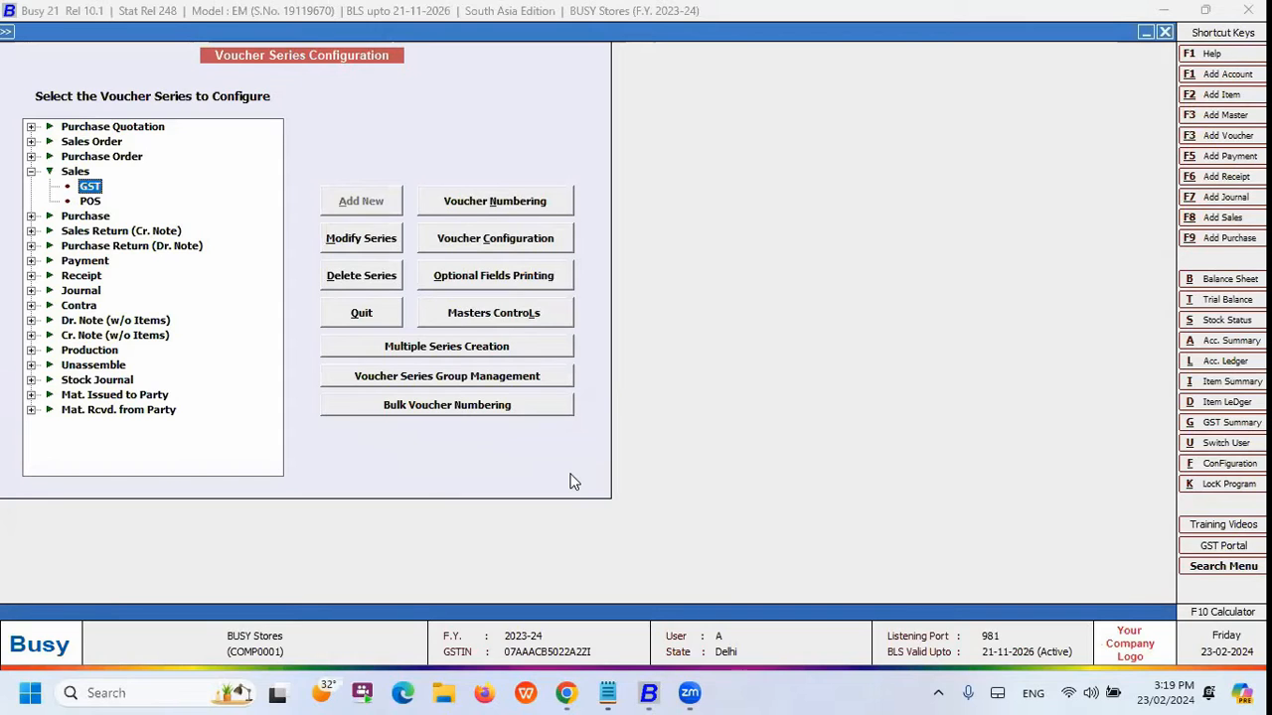
pyautogui.press('Down')
pyautogui.press('Escape')
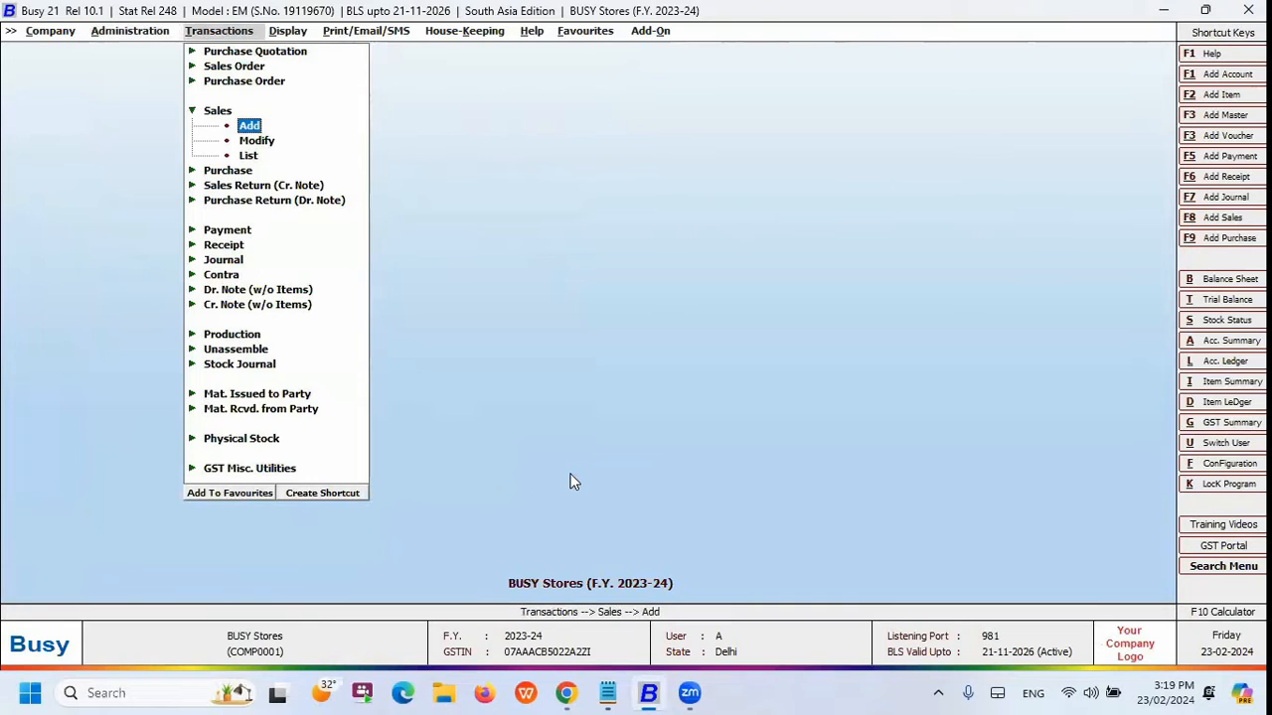
# Start a new sales voucher in the Standard data entry mode
pyautogui.press('Return')
pyautogui.press('Escape')
pyautogui.press('Return')
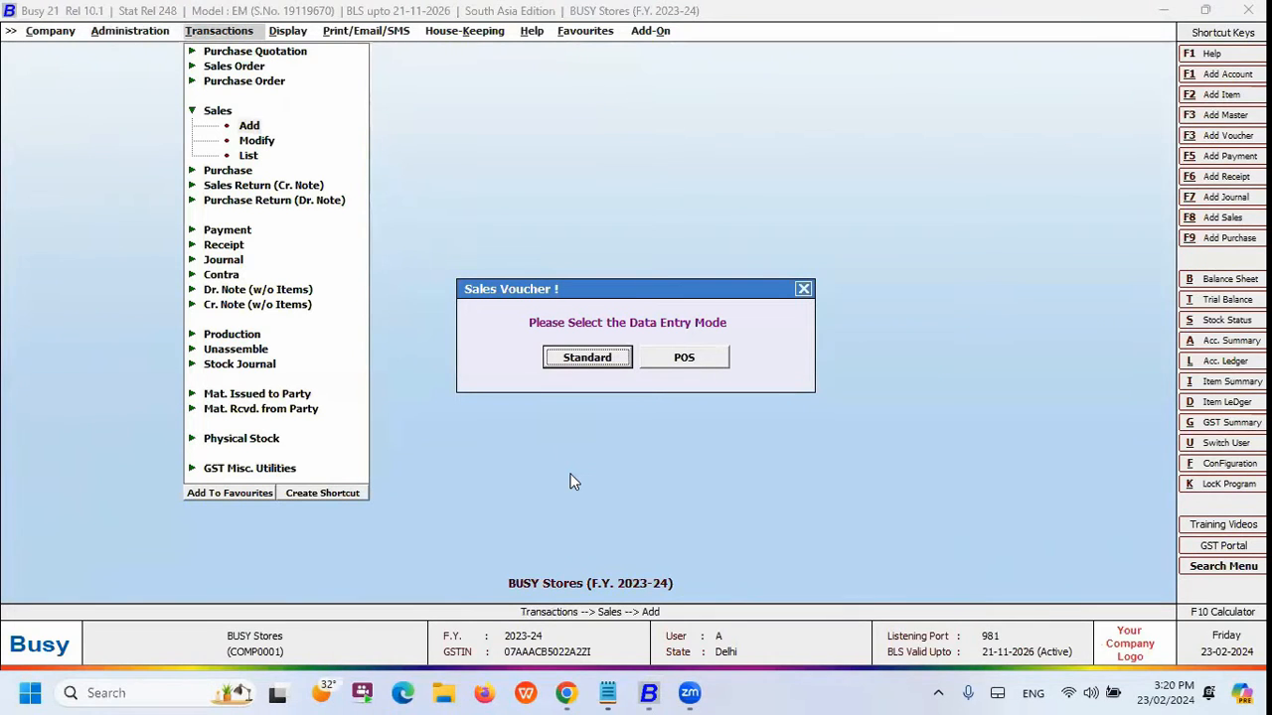
pyautogui.press('Right')
pyautogui.press('Left')
pyautogui.press('Right')
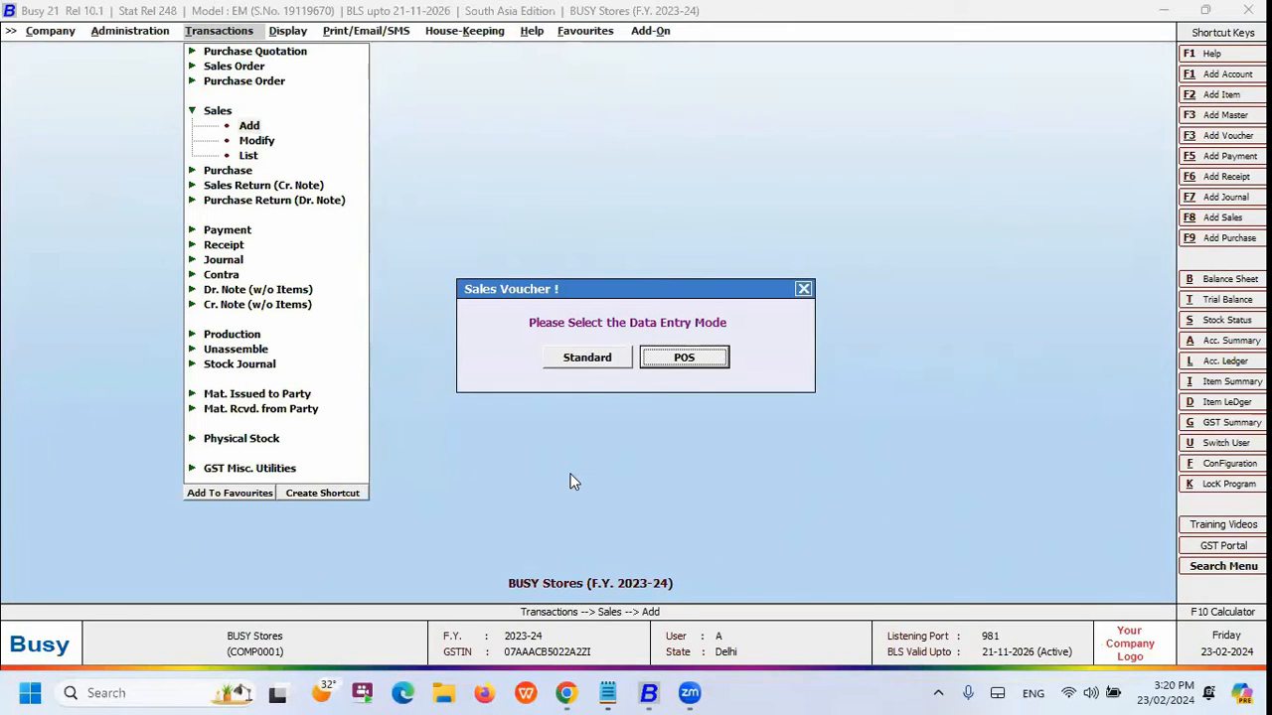
pyautogui.press('Return')
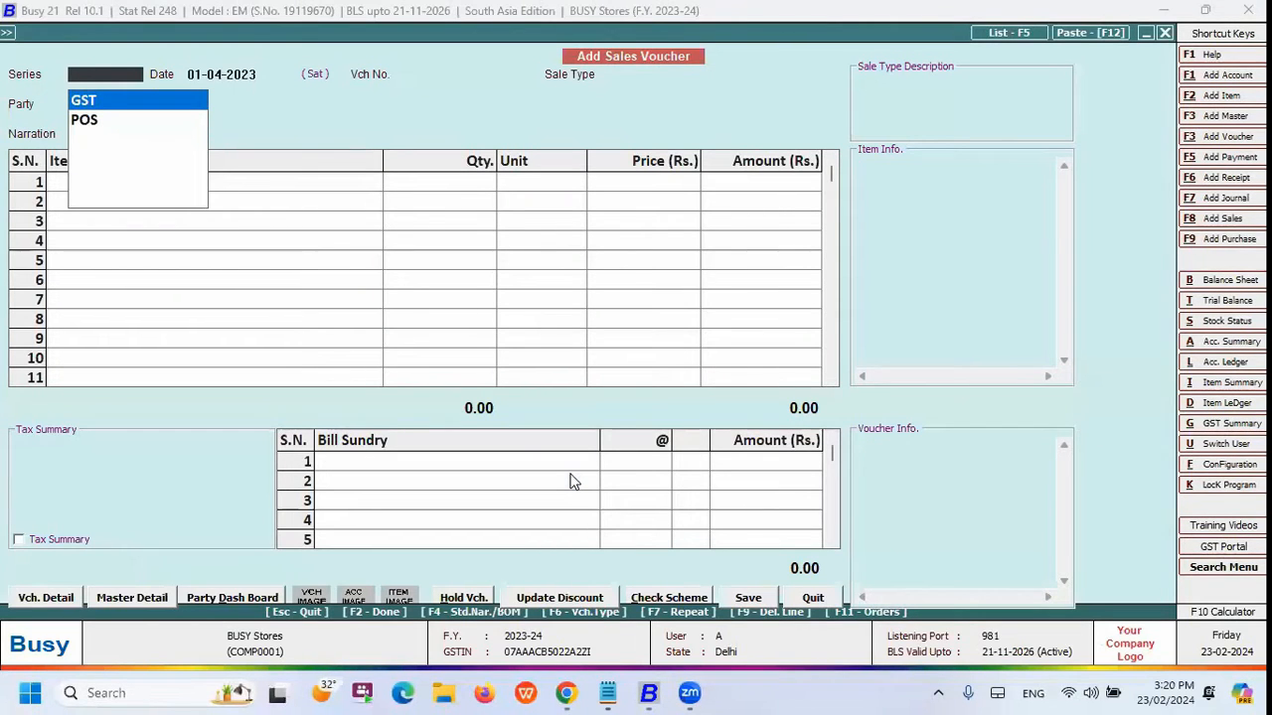
# Set the sales voucher's series to GST, choose sale type Central-12% and select A1 Spices Enterprise as the party
pyautogui.press('Return')
pyautogui.press('Return')
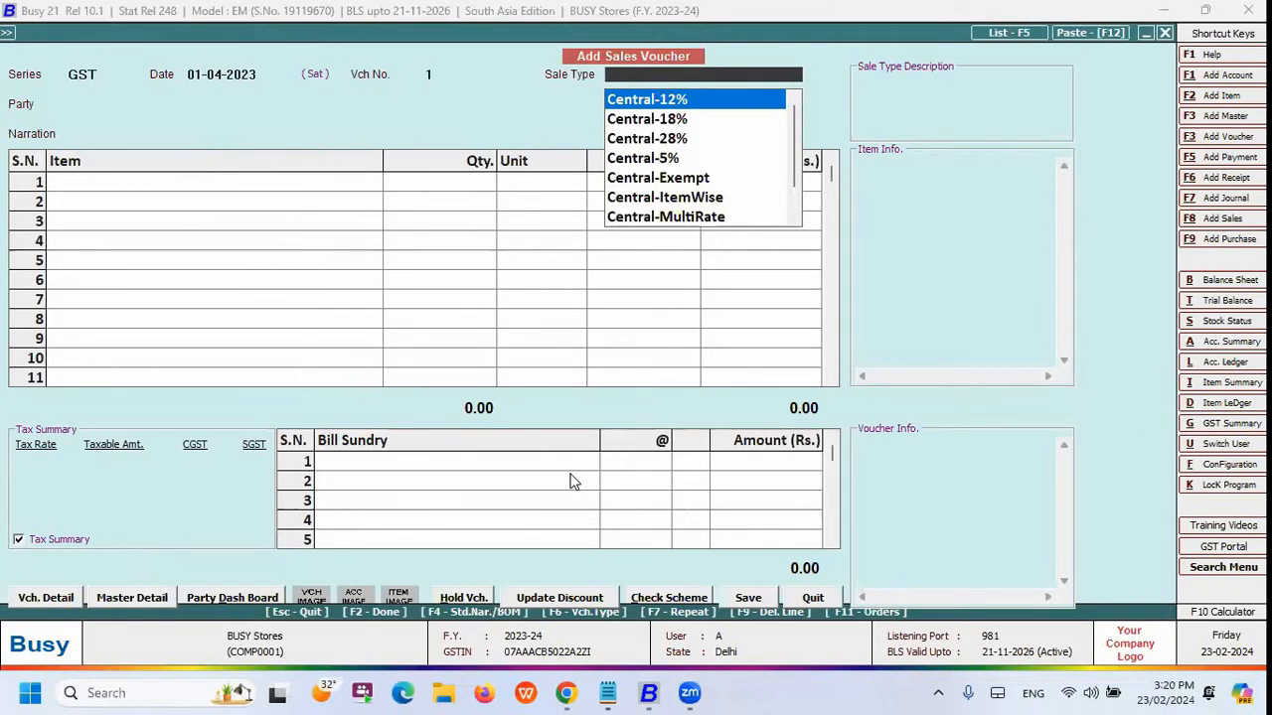
pyautogui.press('Return')
pyautogui.press('Return')
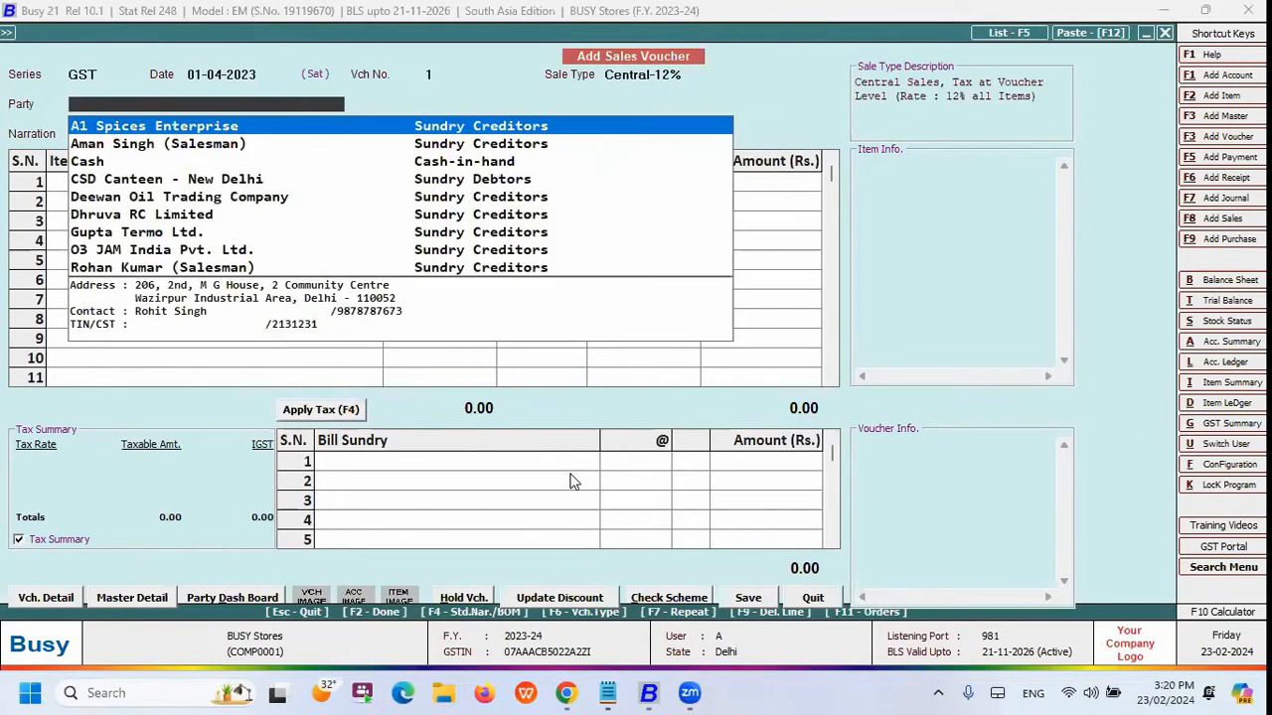
pyautogui.press('Return')
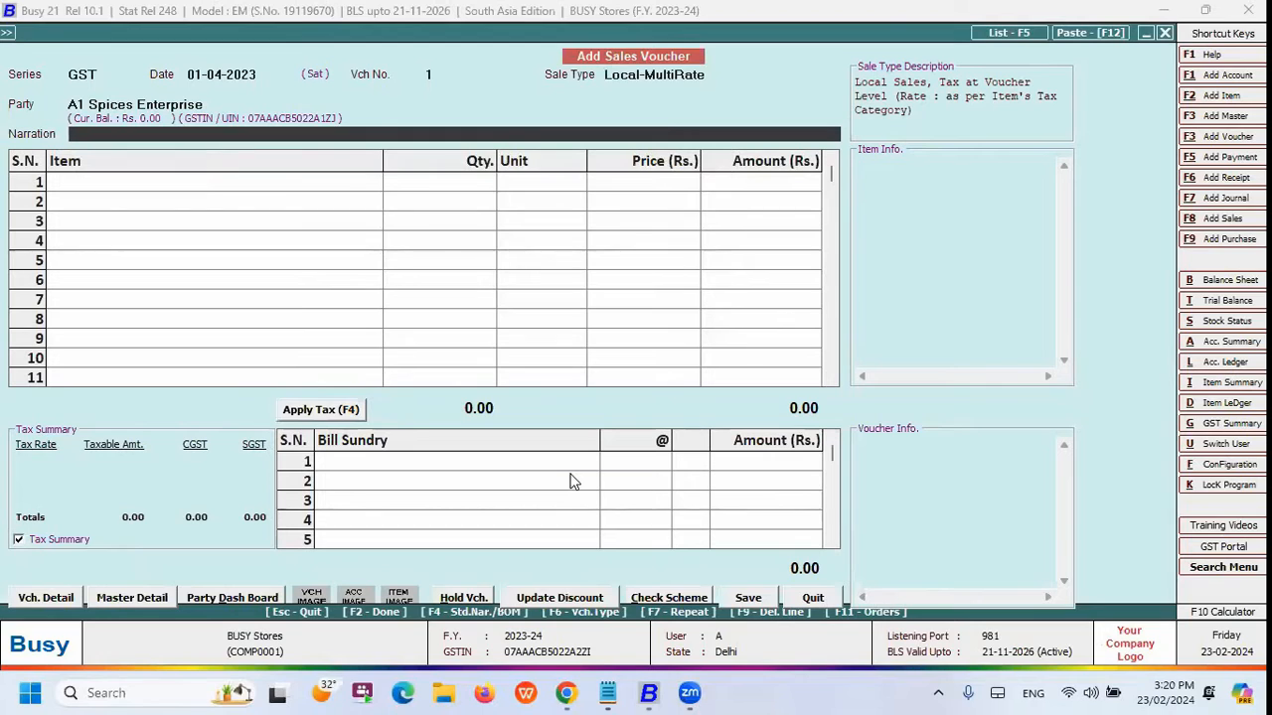
pyautogui.press('Return')
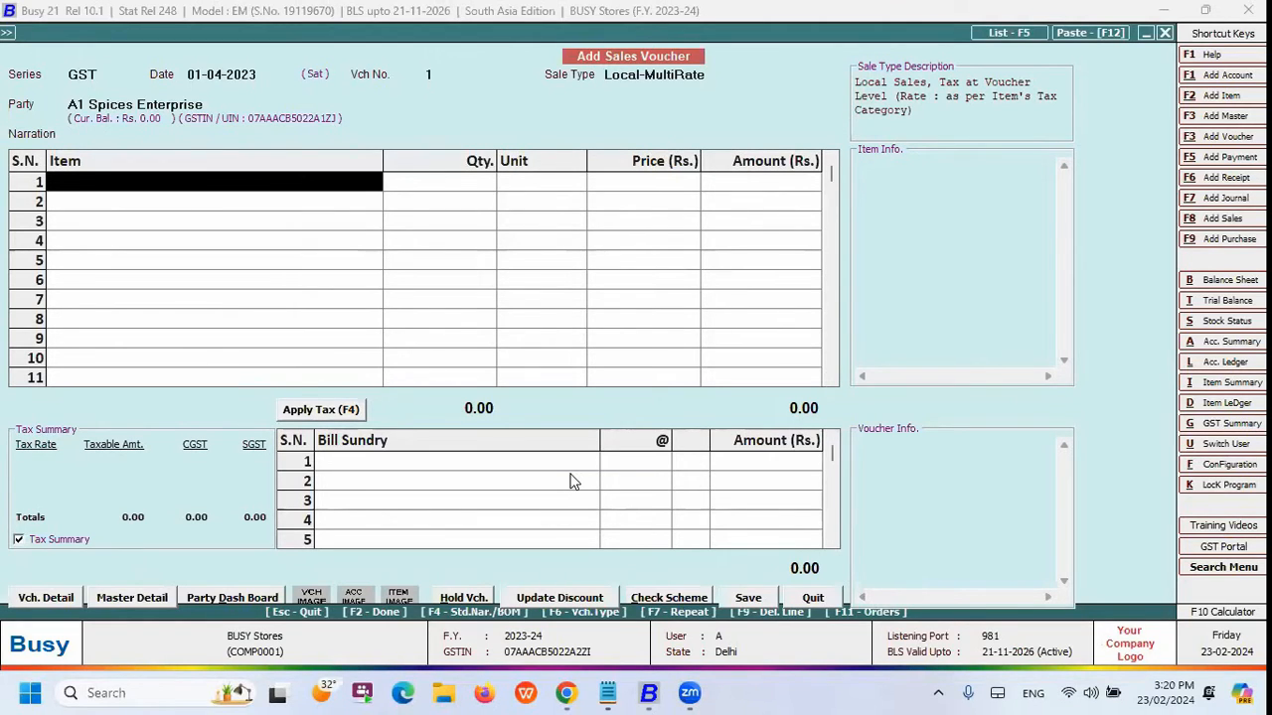
# Enter Orange Jam 500 Gms with a quantity of 1 as the first item of the voucher
pyautogui.press('Up')
pyautogui.press('Up')
pyautogui.press('Up')
pyautogui.press('Return')
pyautogui.press('Return')
pyautogui.press('Return')
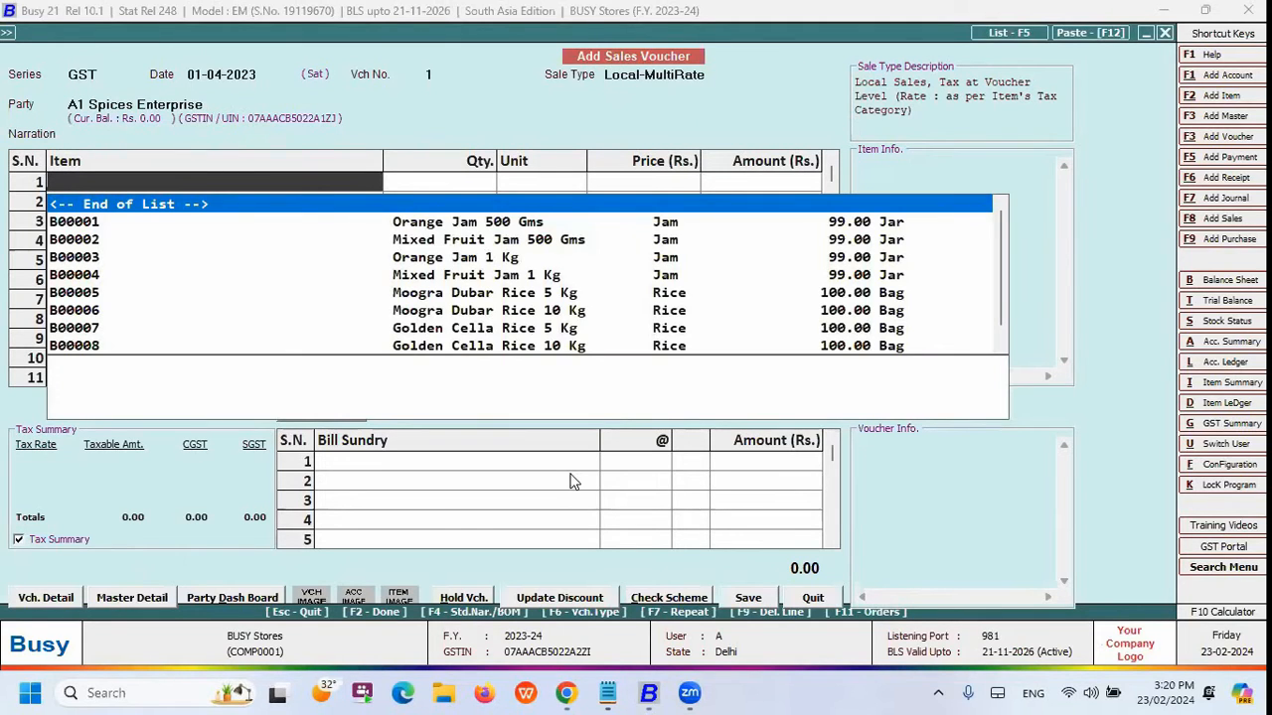
pyautogui.press('Down')
pyautogui.press('Return')
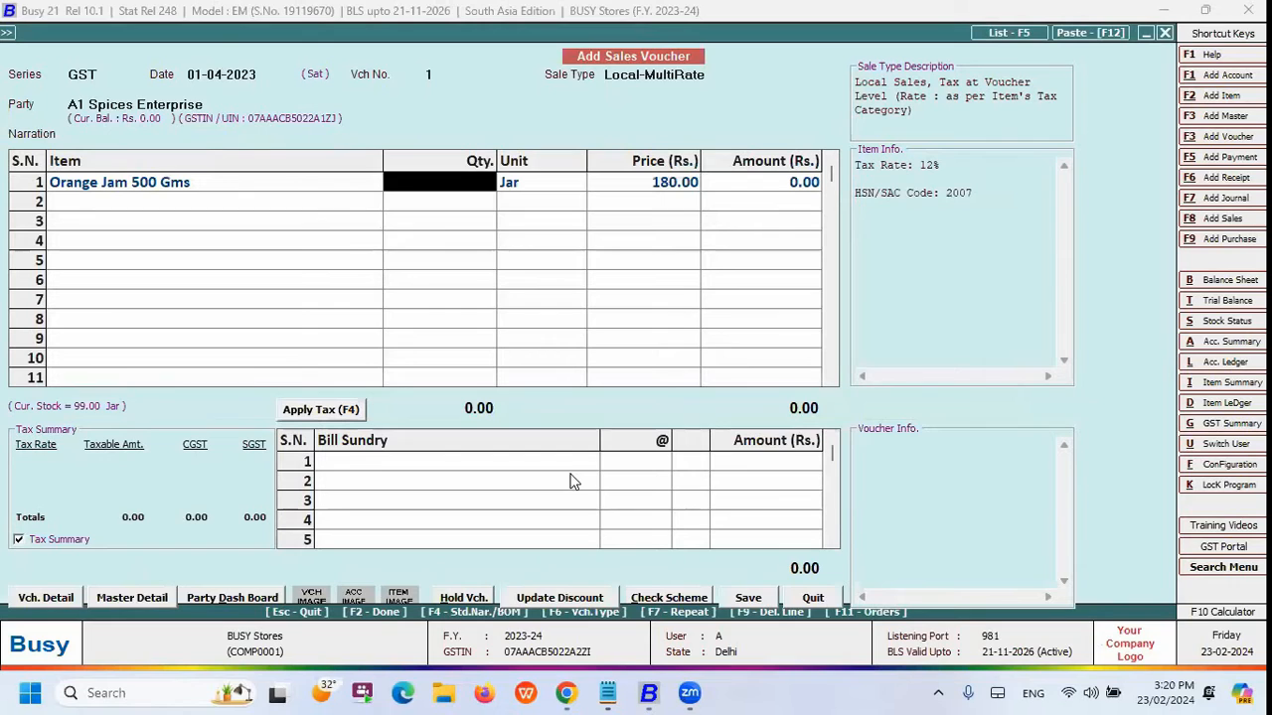
pyautogui.write('1')
pyautogui.press('Return')
pyautogui.press('Left')
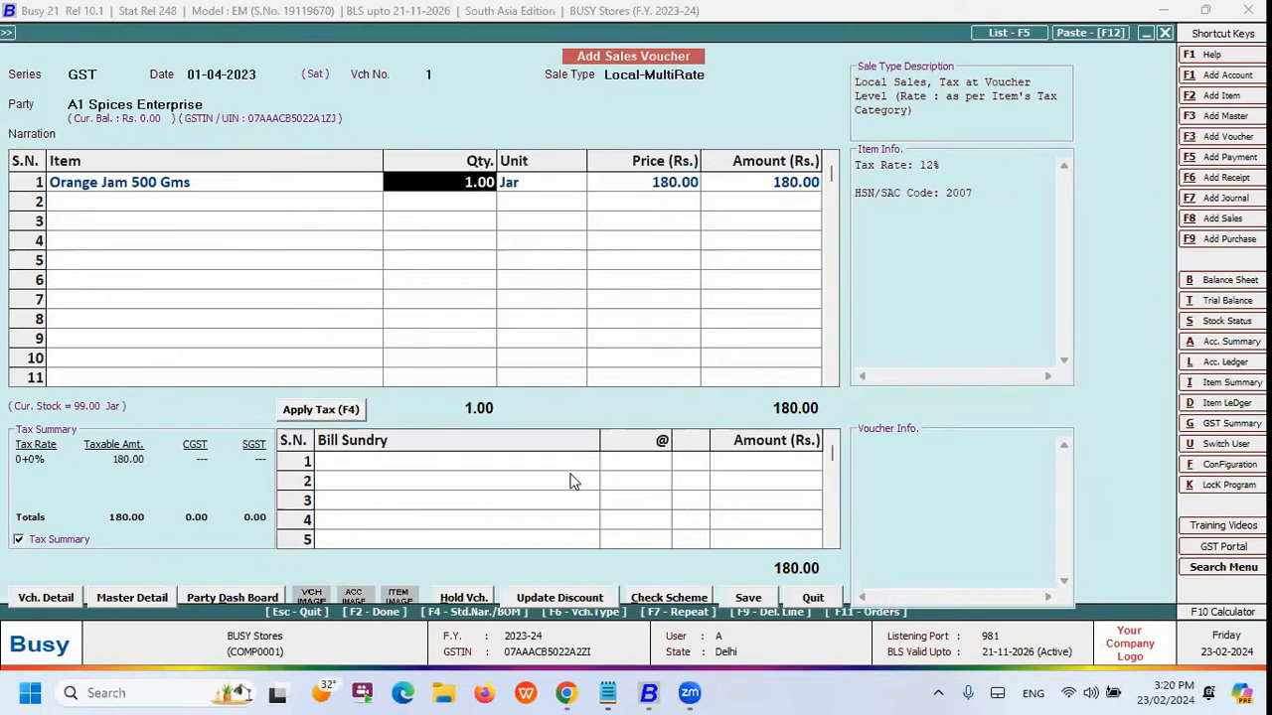
# Walk through the voucher's header fields from series to narration, keeping their existing values
pyautogui.click(102, 72)
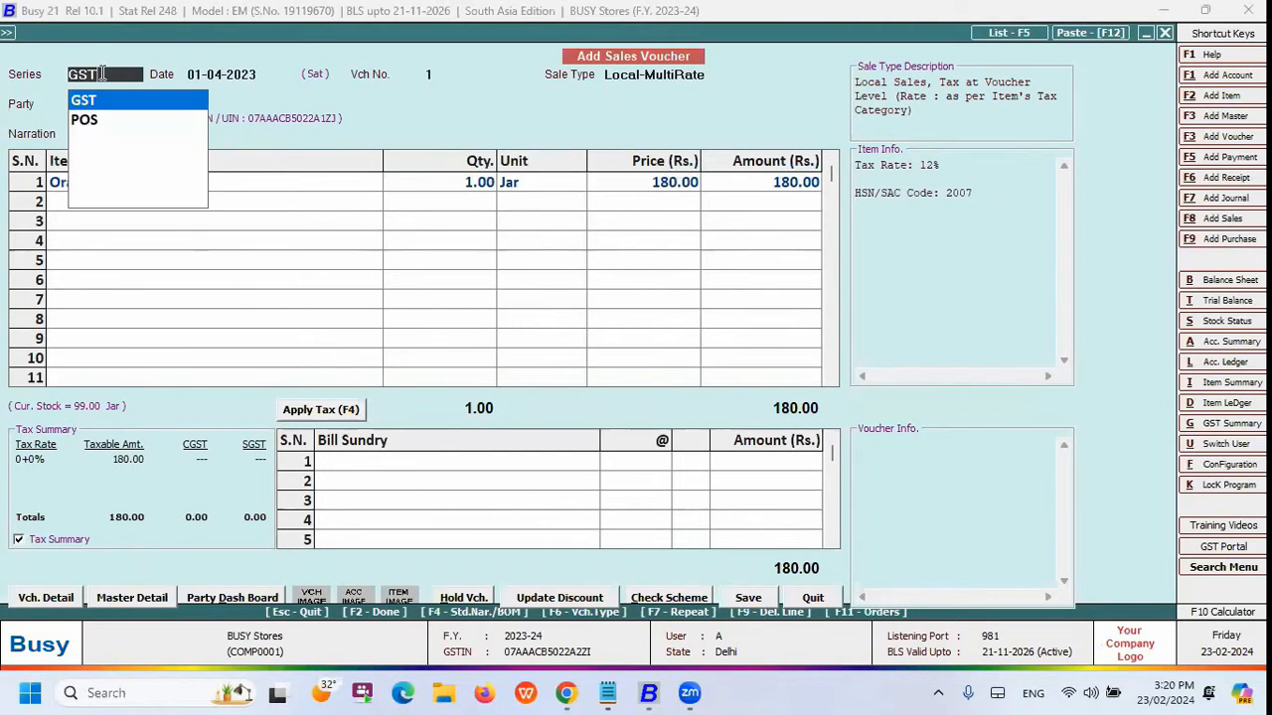
pyautogui.press('Return')
pyautogui.press('Return')
pyautogui.press('Return')
pyautogui.press('Return')
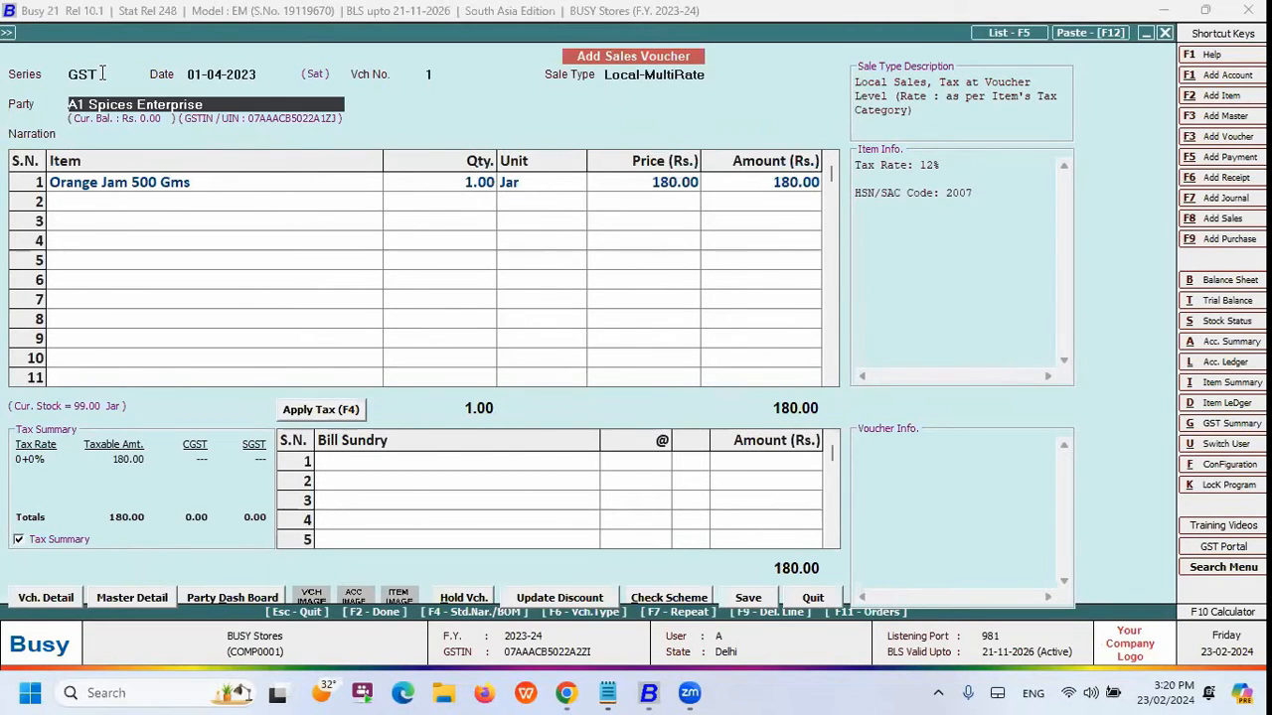
pyautogui.press('Return')
pyautogui.press('Return')
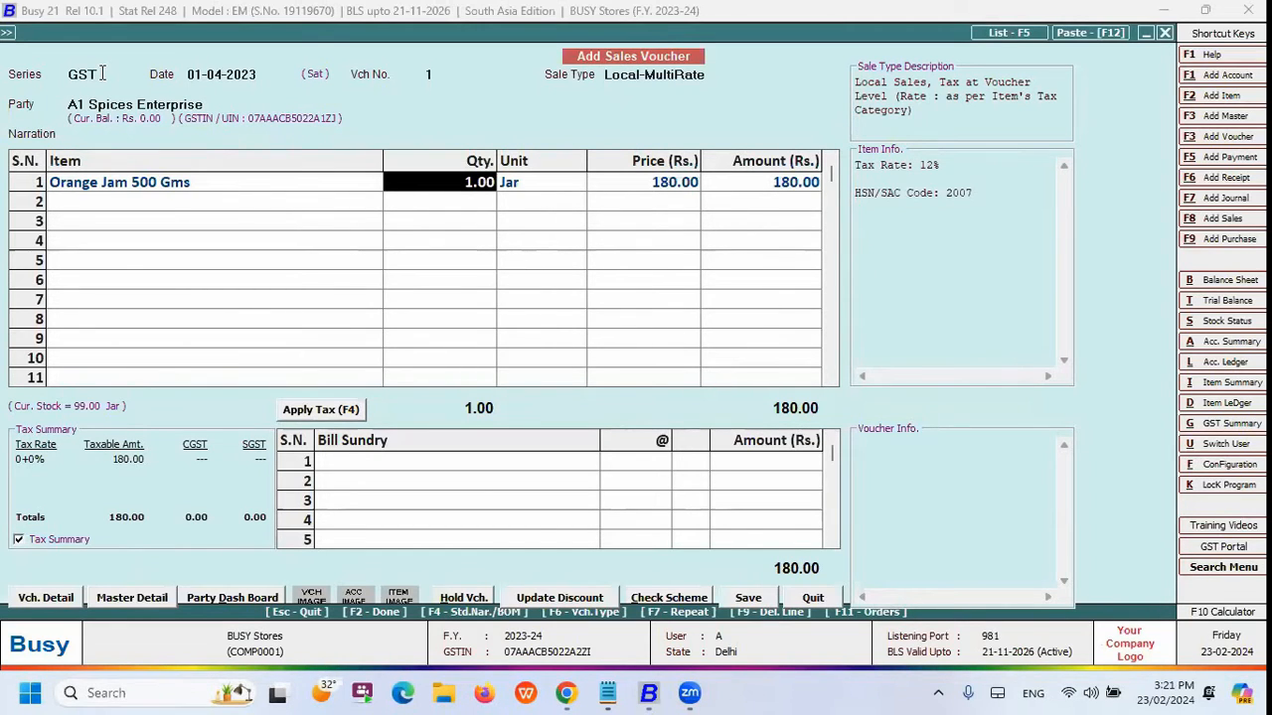
# View the price and discount details of the Orange Jam row, then quit the voucher without saving
pyautogui.press('Return')
pyautogui.press('Return')
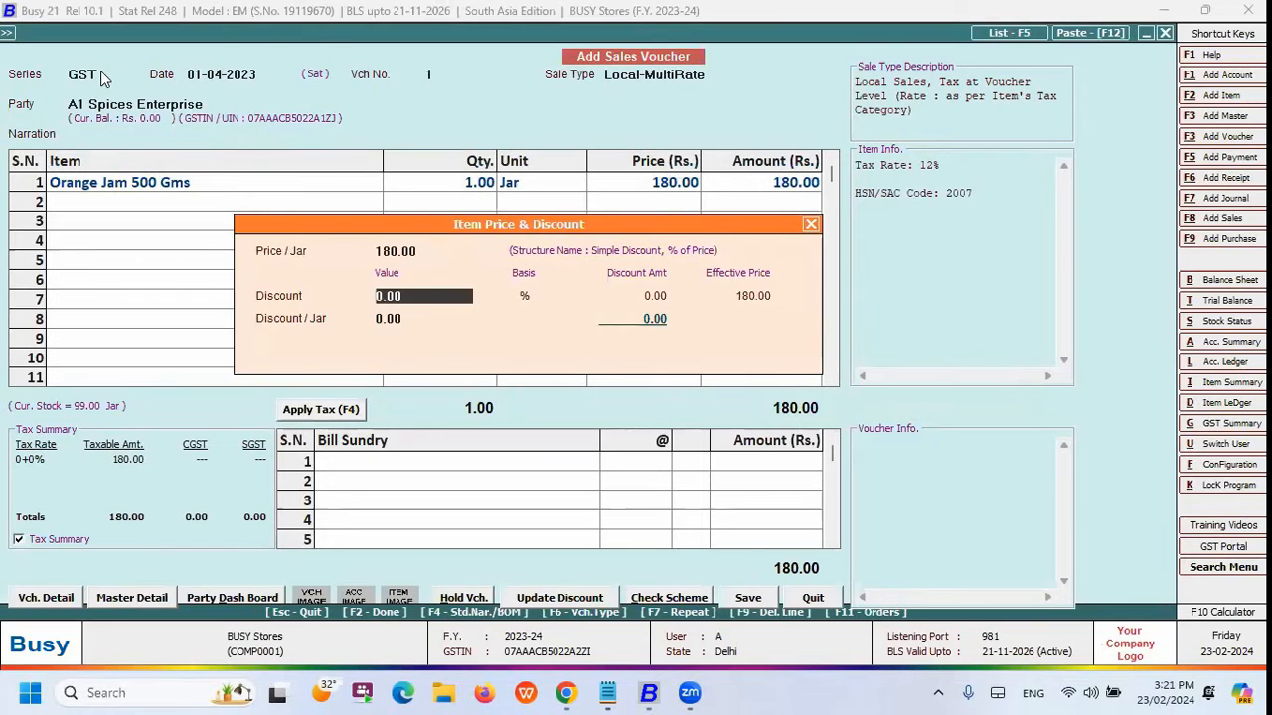
pyautogui.press('Return')
pyautogui.press('Return')
pyautogui.press('Return')
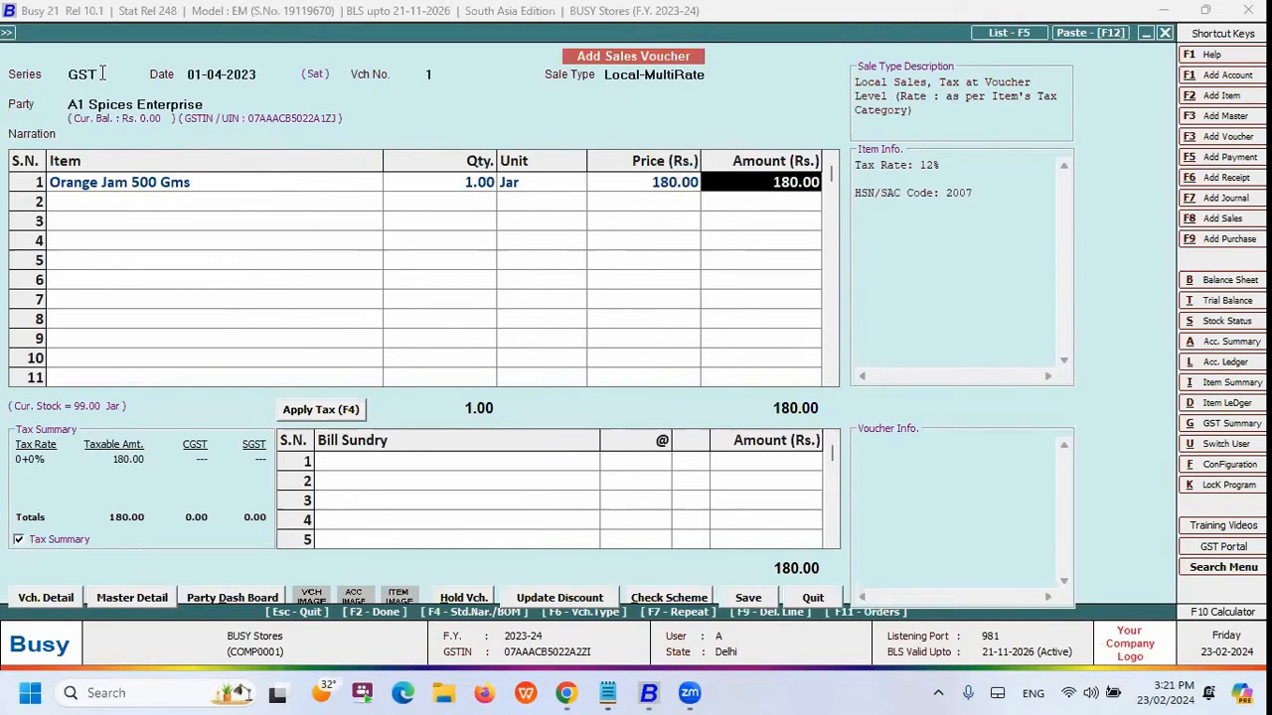
pyautogui.press('Escape')
pyautogui.press('Return')
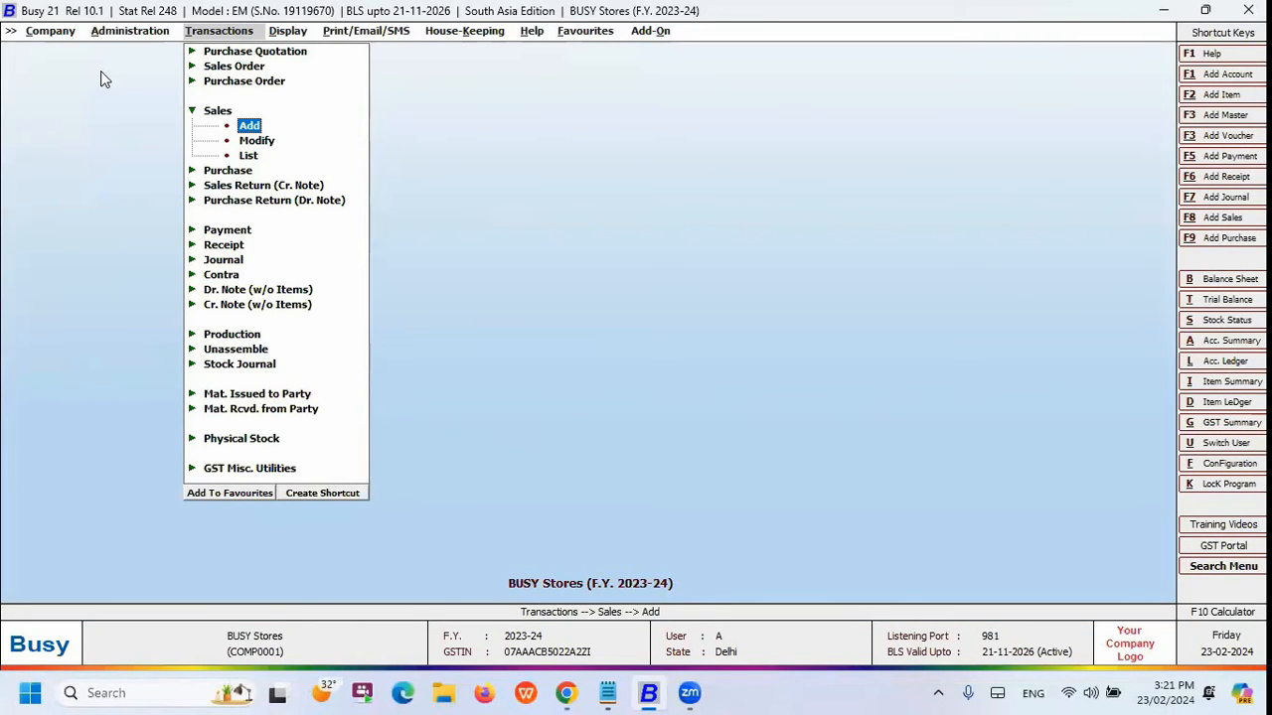
# Start a new sales voucher in the POS data entry mode
pyautogui.press('Up')
pyautogui.press('Down')
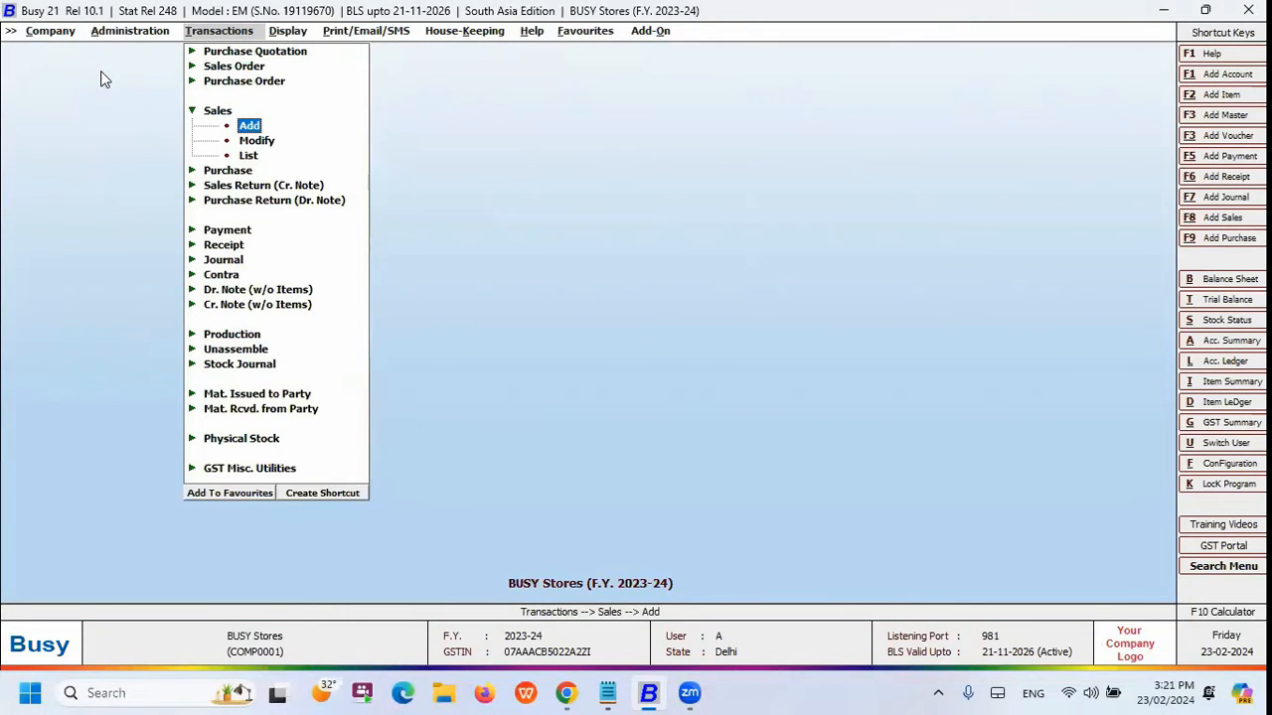
pyautogui.press('Return')
pyautogui.press('Right')
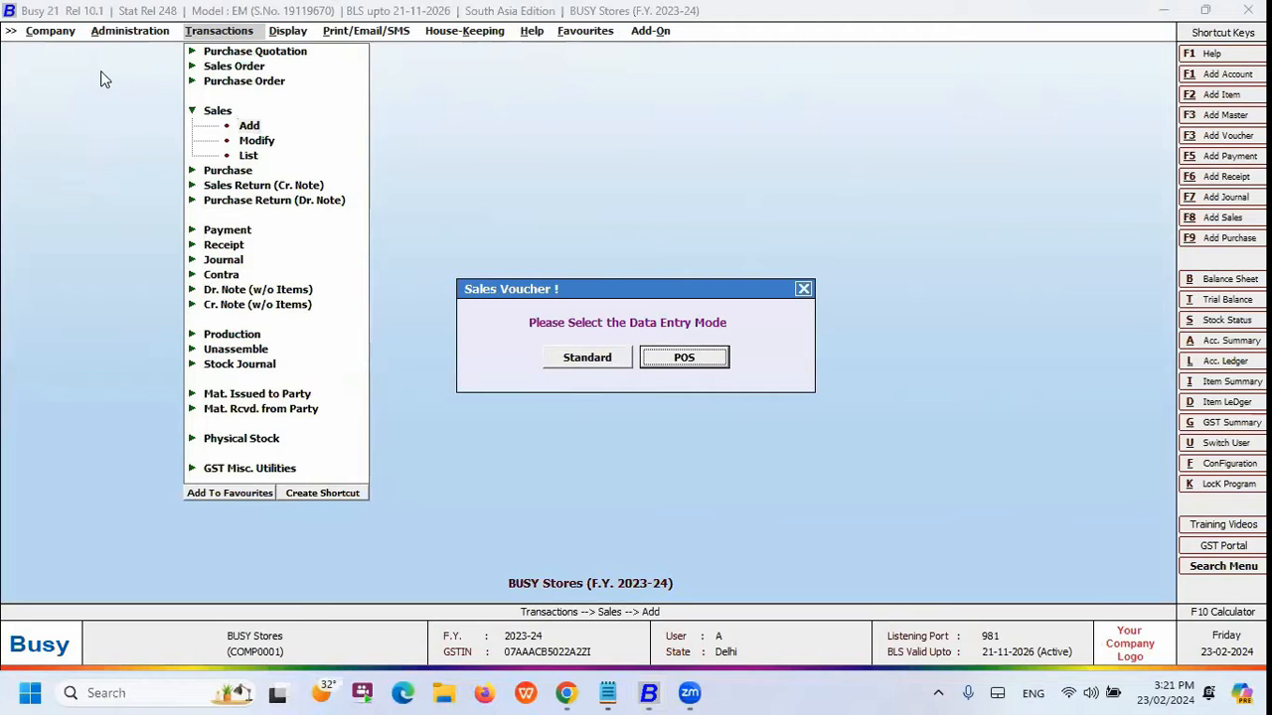
pyautogui.press('Return')
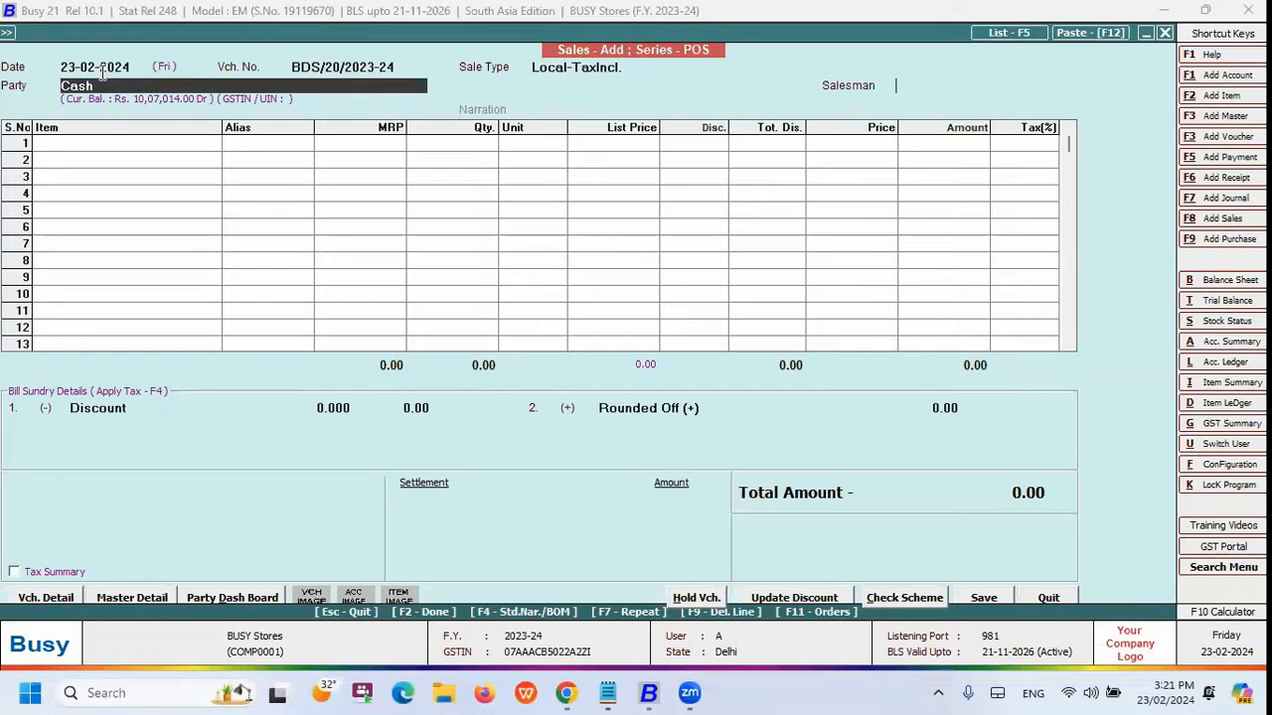
pyautogui.press('Return')
pyautogui.press('Escape')
# Set the POS voucher's date to 24-02-2024 and go to the voucher number field
pyautogui.click(109, 66)
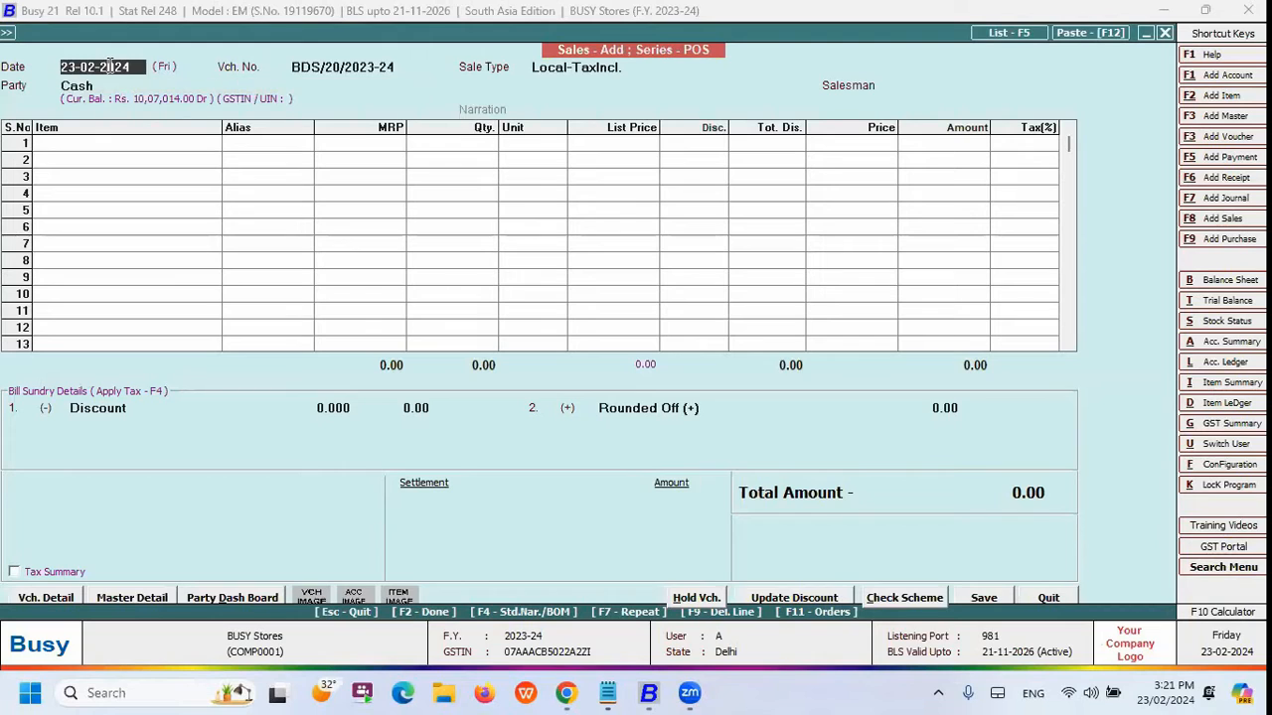
pyautogui.click(327, 72)
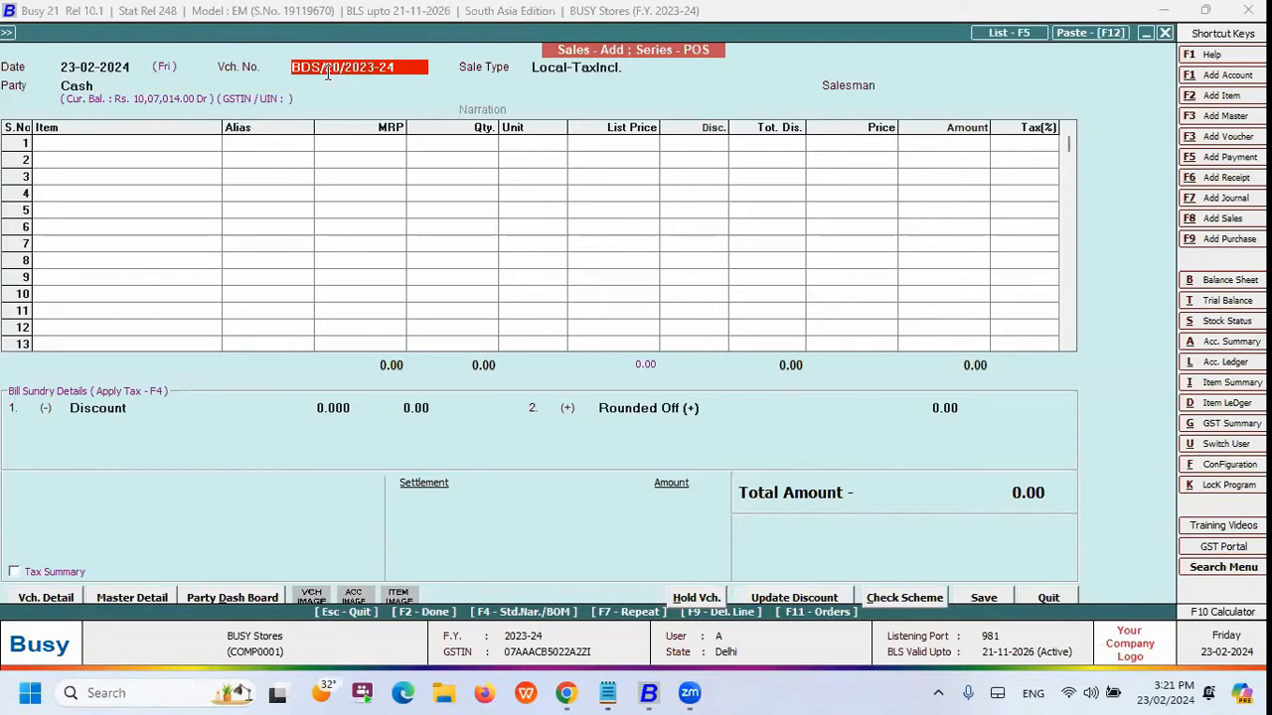
pyautogui.click(117, 67)
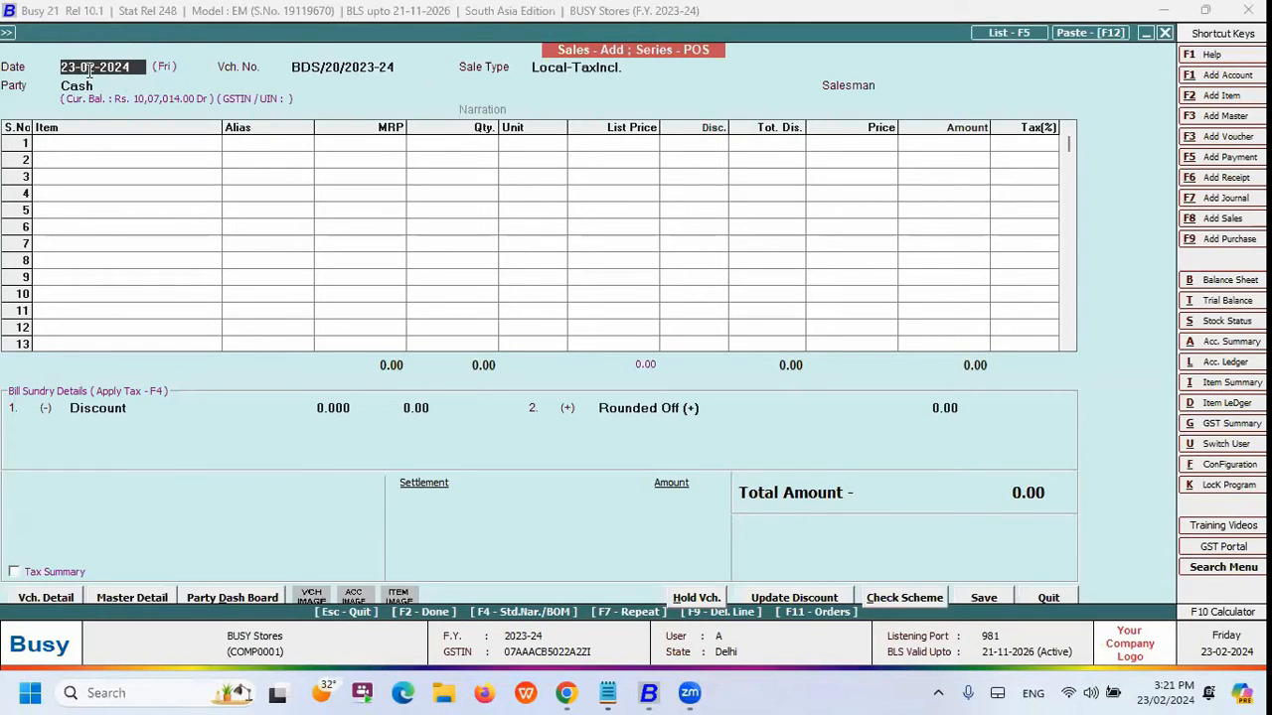
pyautogui.write('24')
pyautogui.press('Return')
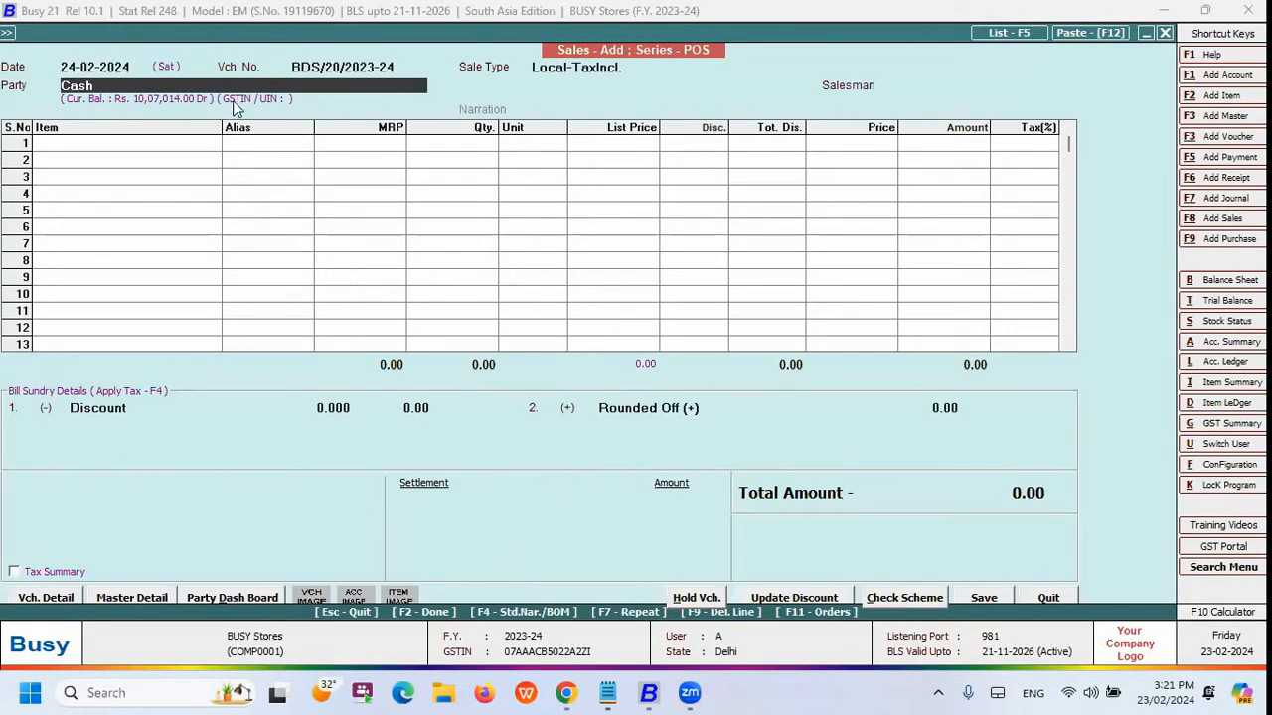
pyautogui.click(328, 73)
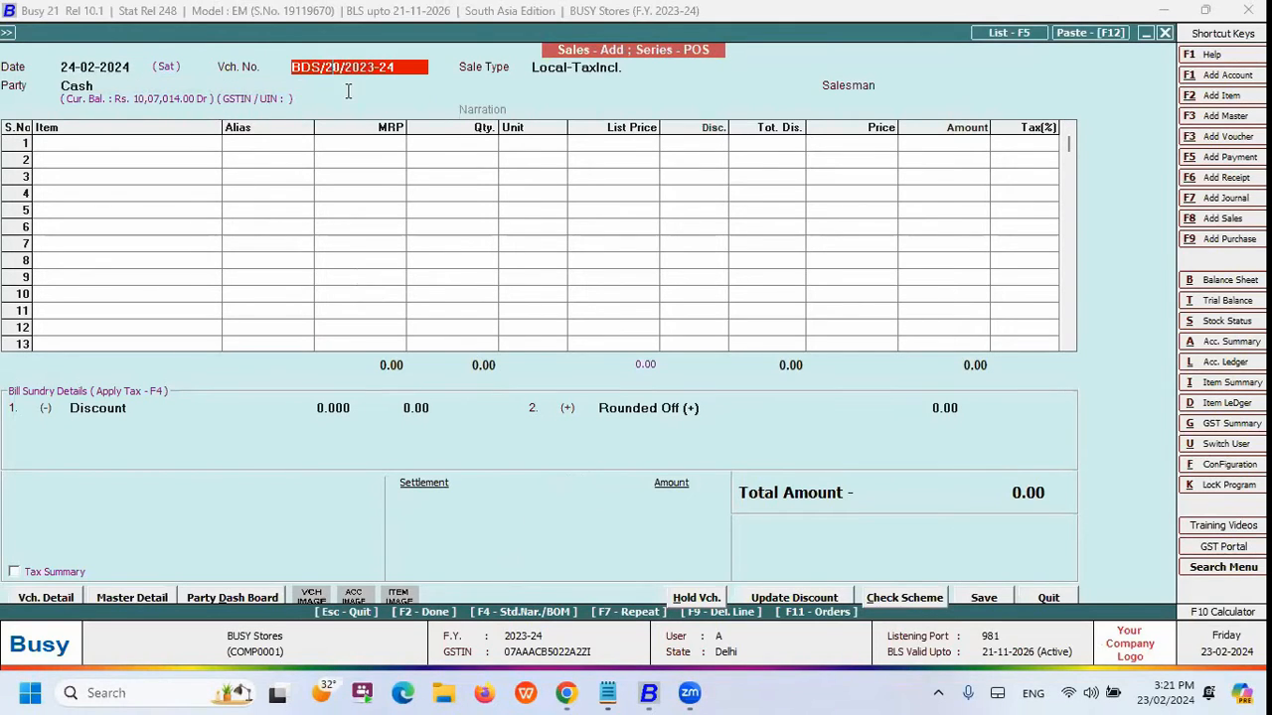
# Highlight the voucher number, then accept Cash as the party with GST reporting As Per Party Master and go to the salesman field
pyautogui.moveTo(410, 68); pyautogui.dragTo(294, 66)
pyautogui.click(401, 70)
pyautogui.moveTo(402, 70); pyautogui.dragTo(163, 80)
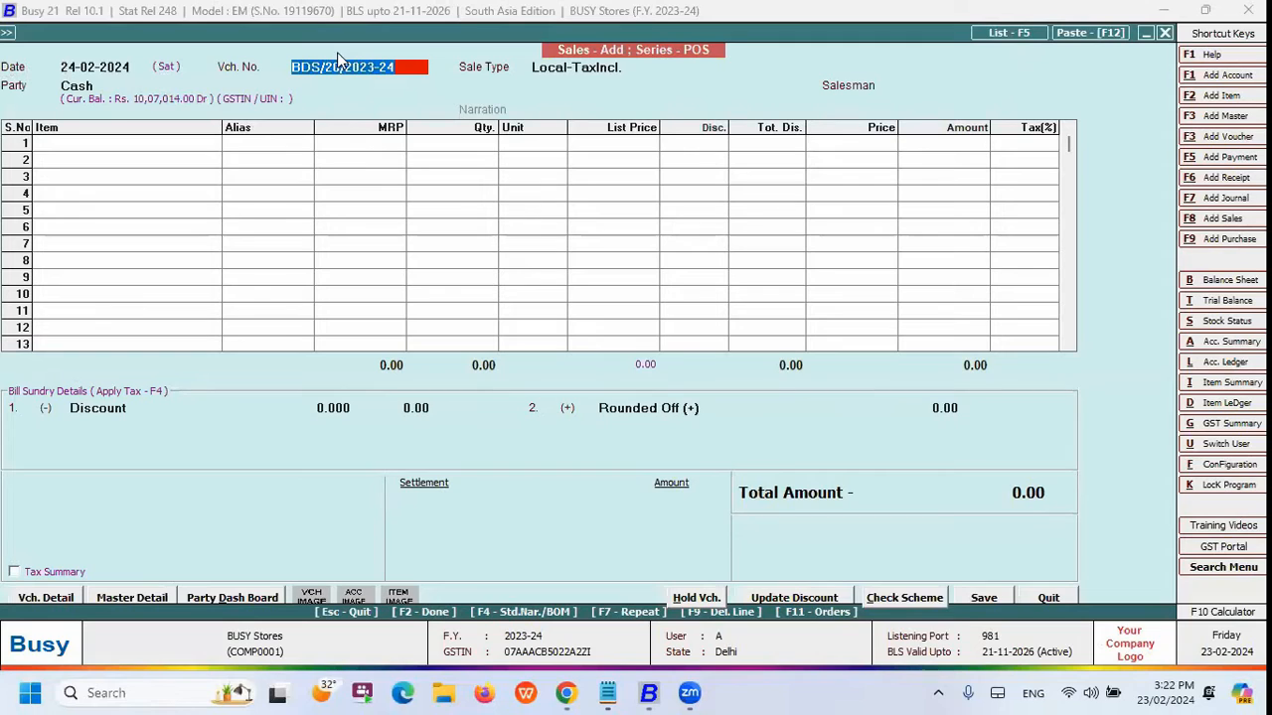
pyautogui.click(115, 82)
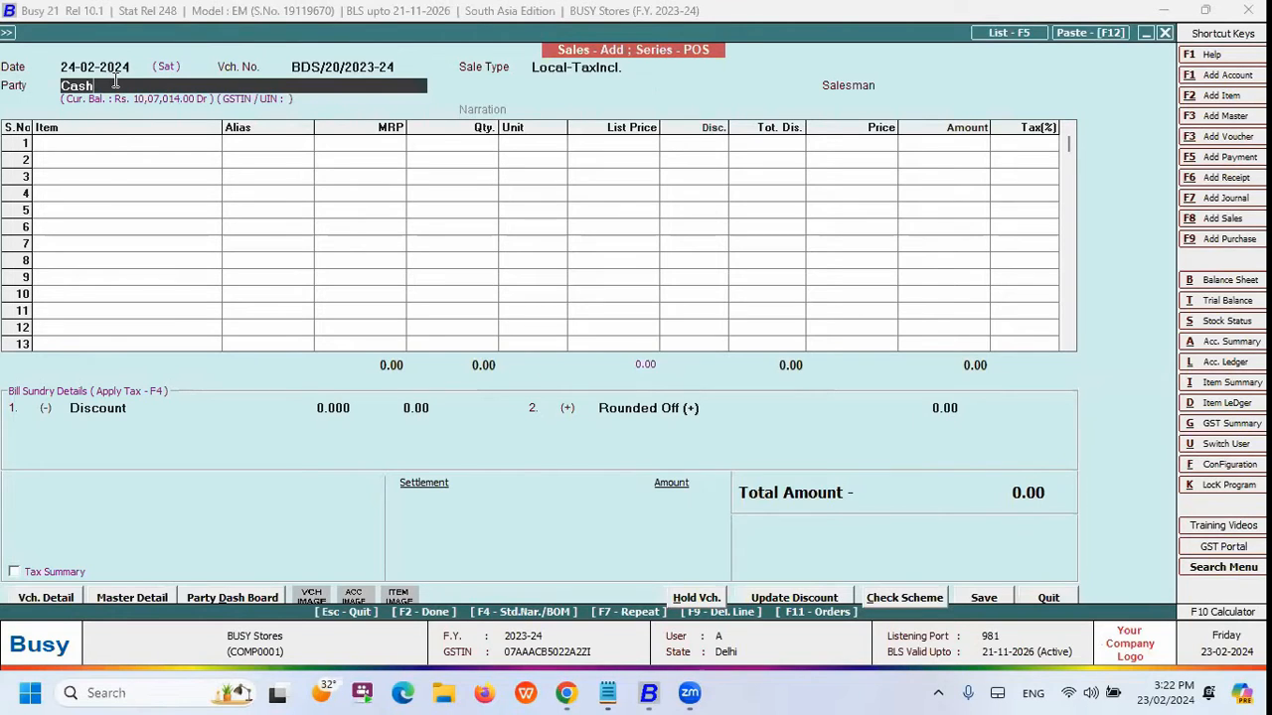
pyautogui.press('Return')
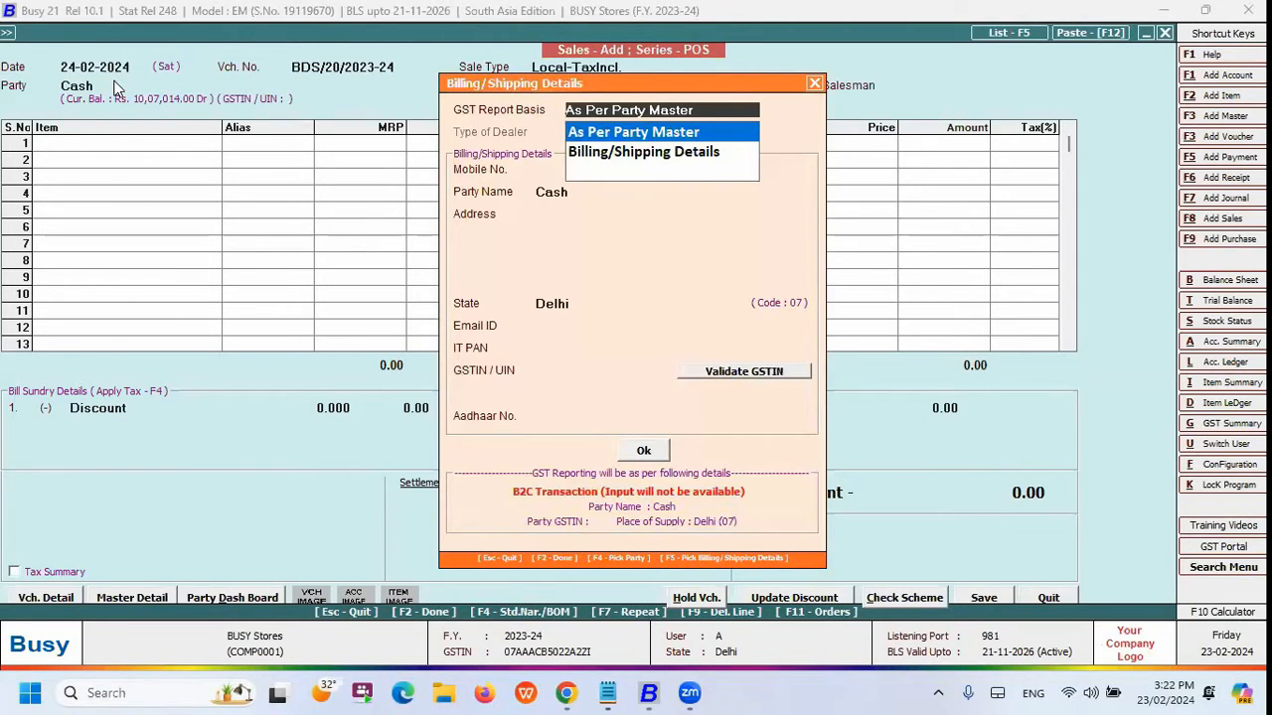
pyautogui.press('Return')
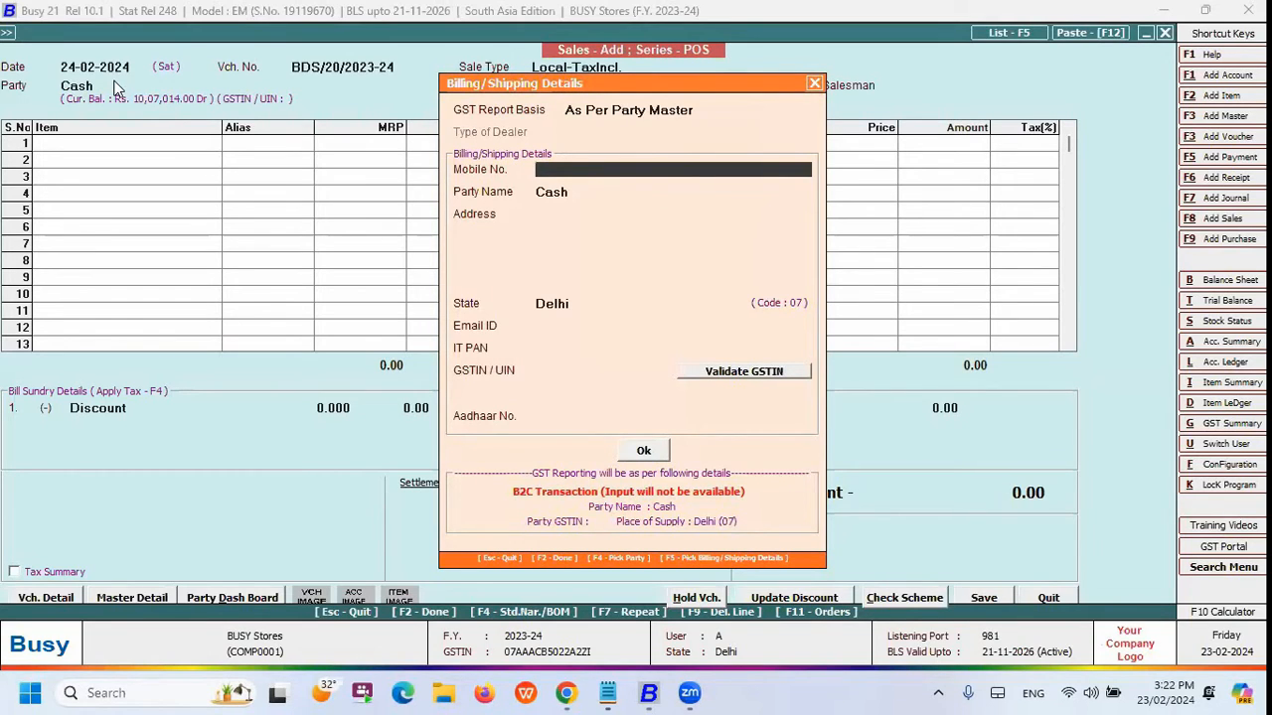
pyautogui.press('Return')
pyautogui.press('Return')
pyautogui.press('Return')
pyautogui.press('Return')
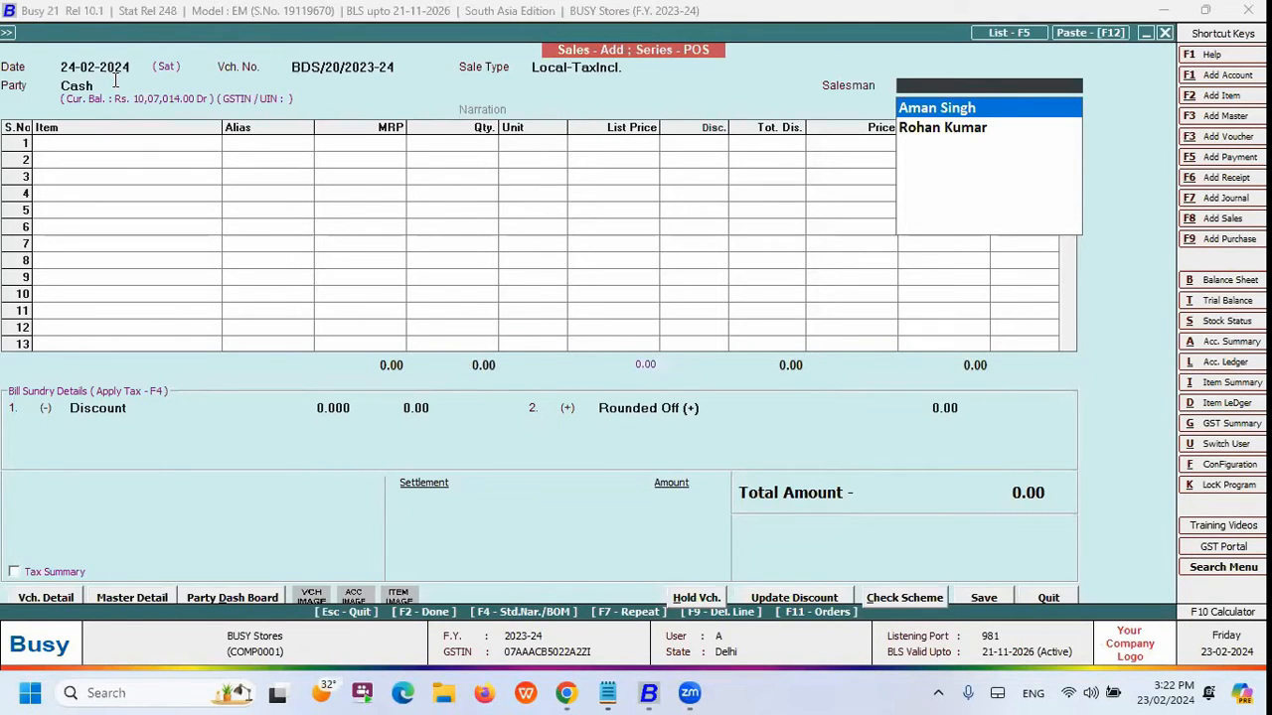
pyautogui.hotkey('ctrl', 'f')
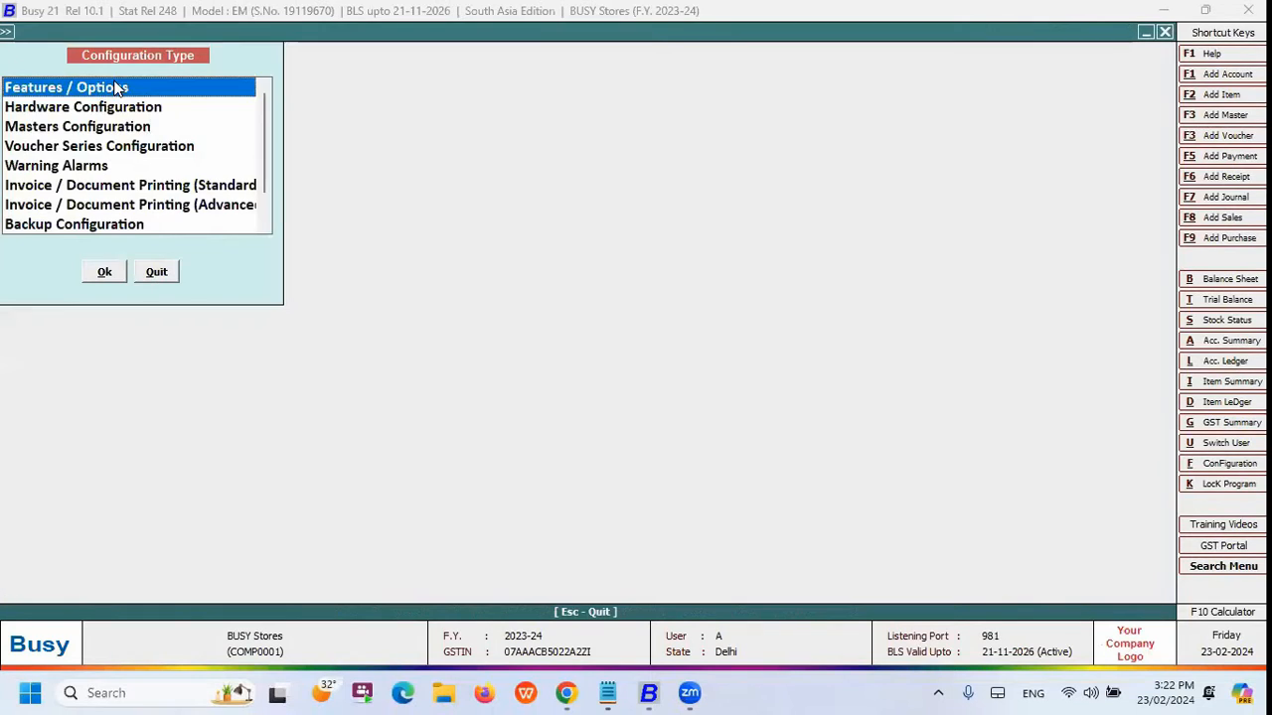
pyautogui.press('Down')
pyautogui.press('Down')
pyautogui.press('Down')
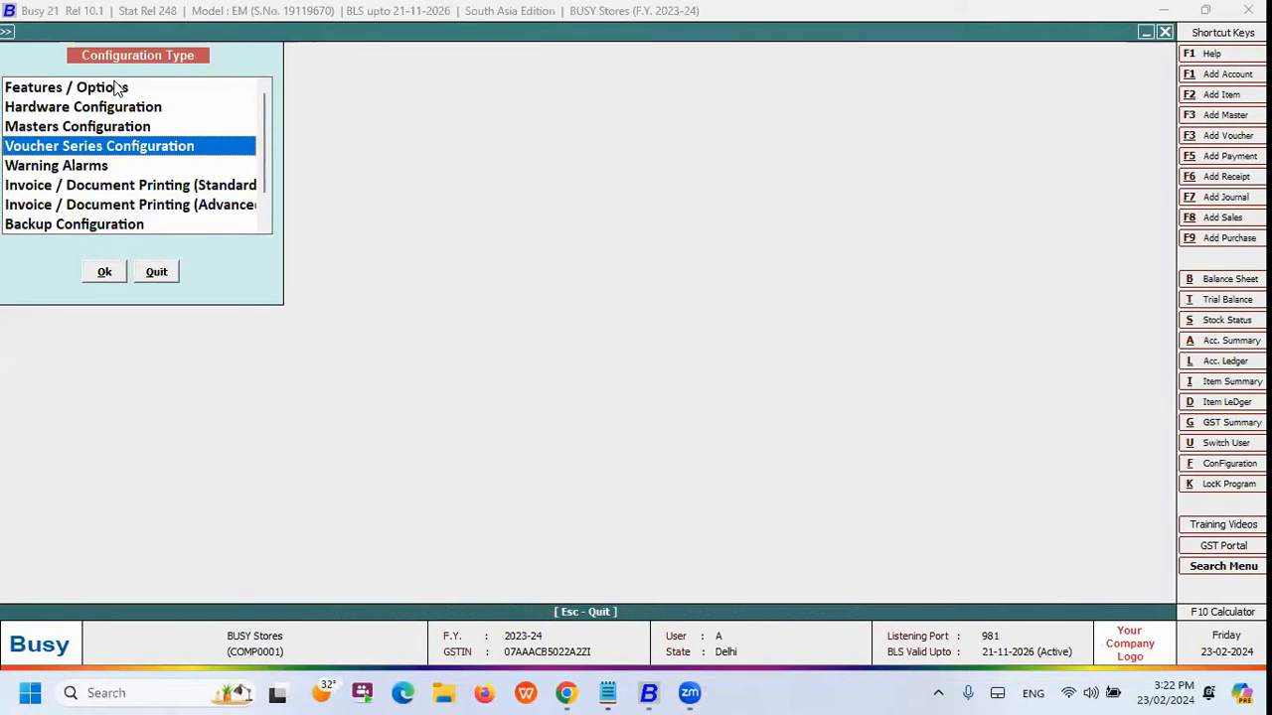
pyautogui.press('Return')
pyautogui.press('Escape')
pyautogui.press('Escape')
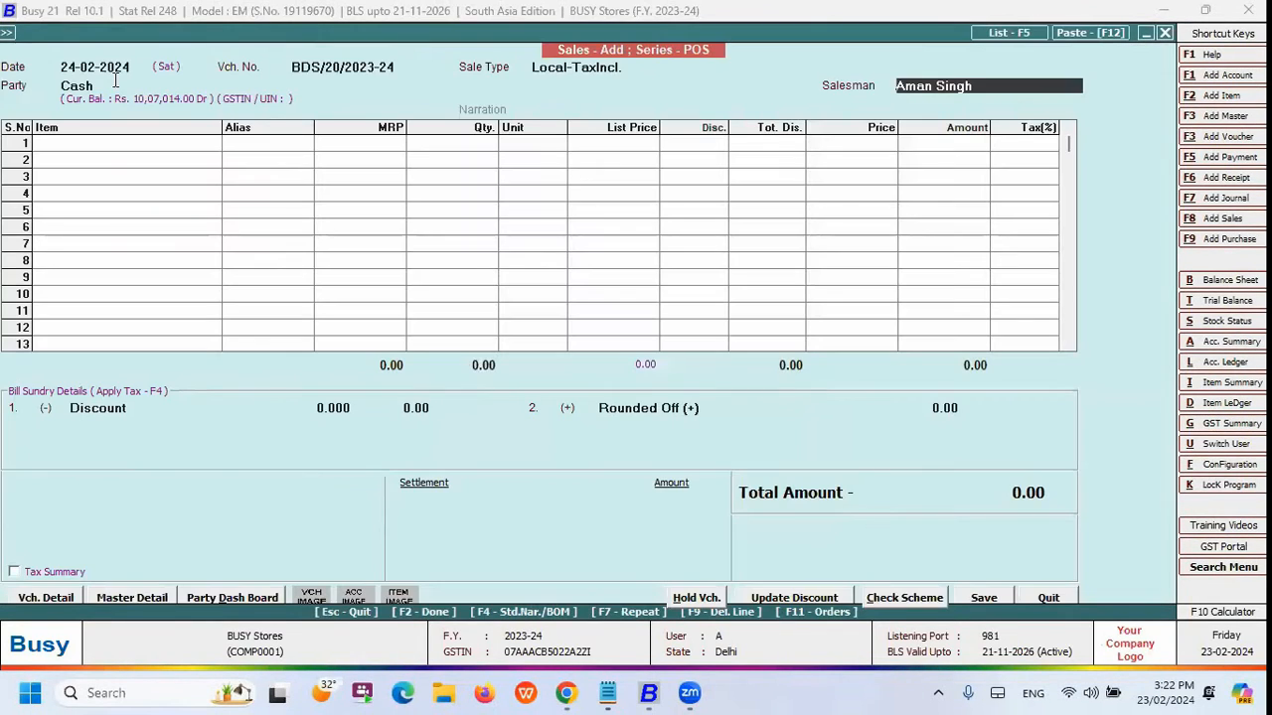
# Open the voucher configuration of the POS series under Sales
pyautogui.hotkey('ctrl', 'f')
pyautogui.press('Down')
pyautogui.press('Down')
pyautogui.press('Down')
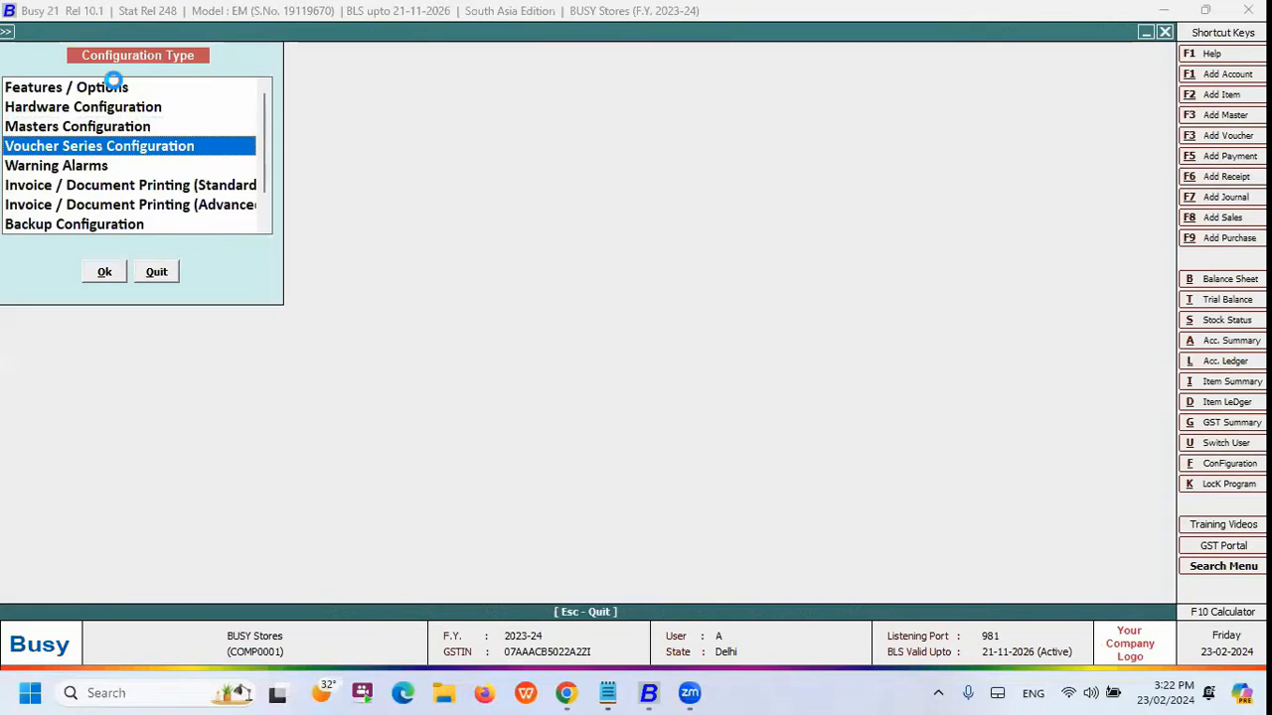
pyautogui.press('Return')
pyautogui.press('Down')
pyautogui.press('Down')
pyautogui.press('Down')
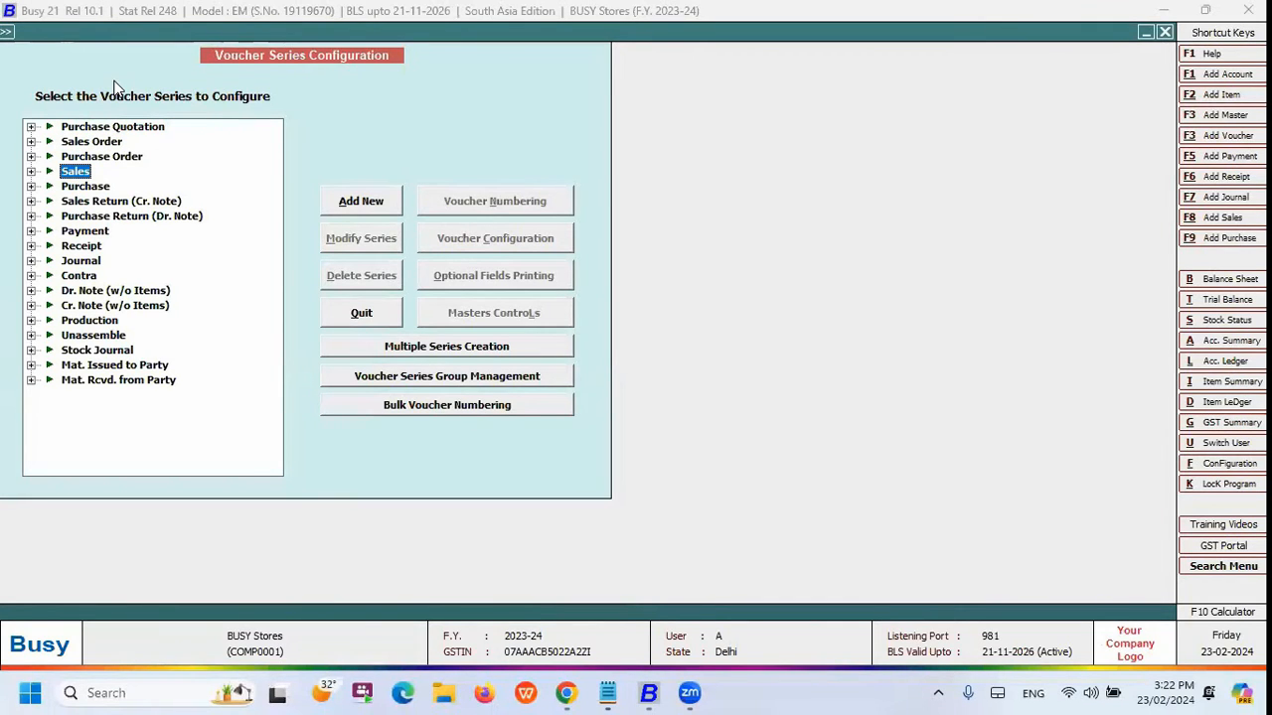
pyautogui.press('Right')
pyautogui.press('Down')
pyautogui.press('Down')
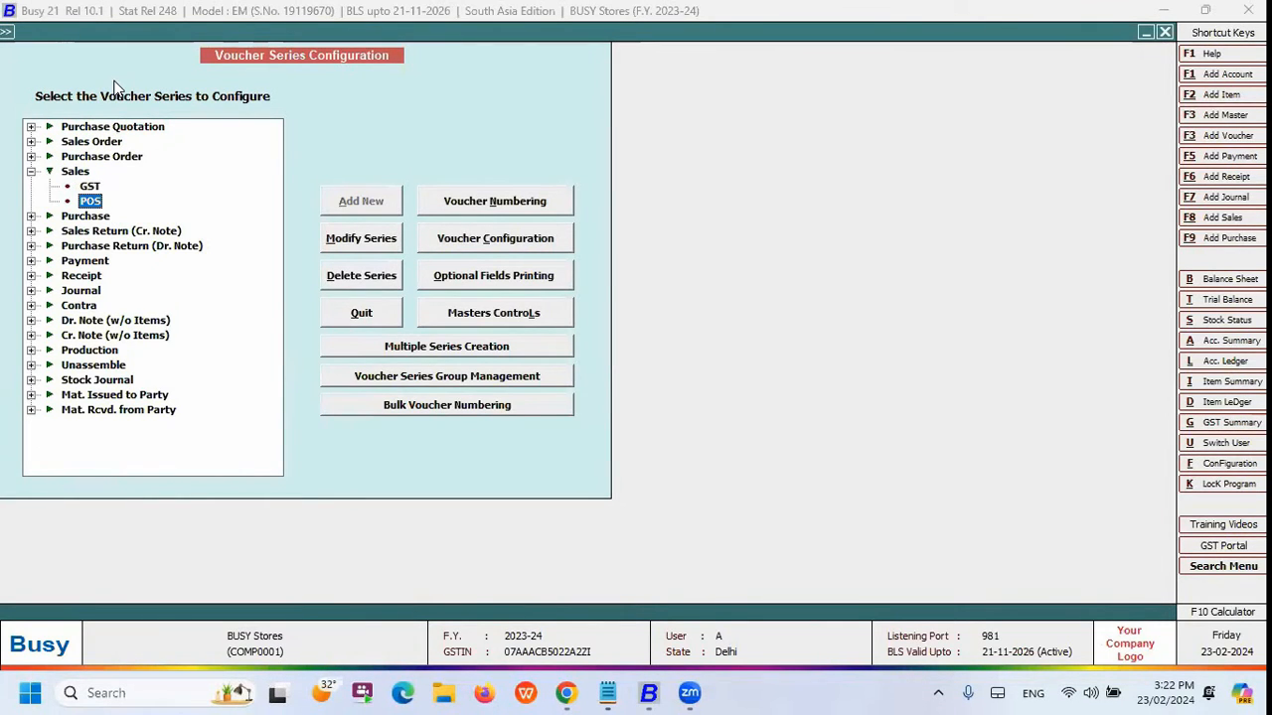
pyautogui.click(475, 240)
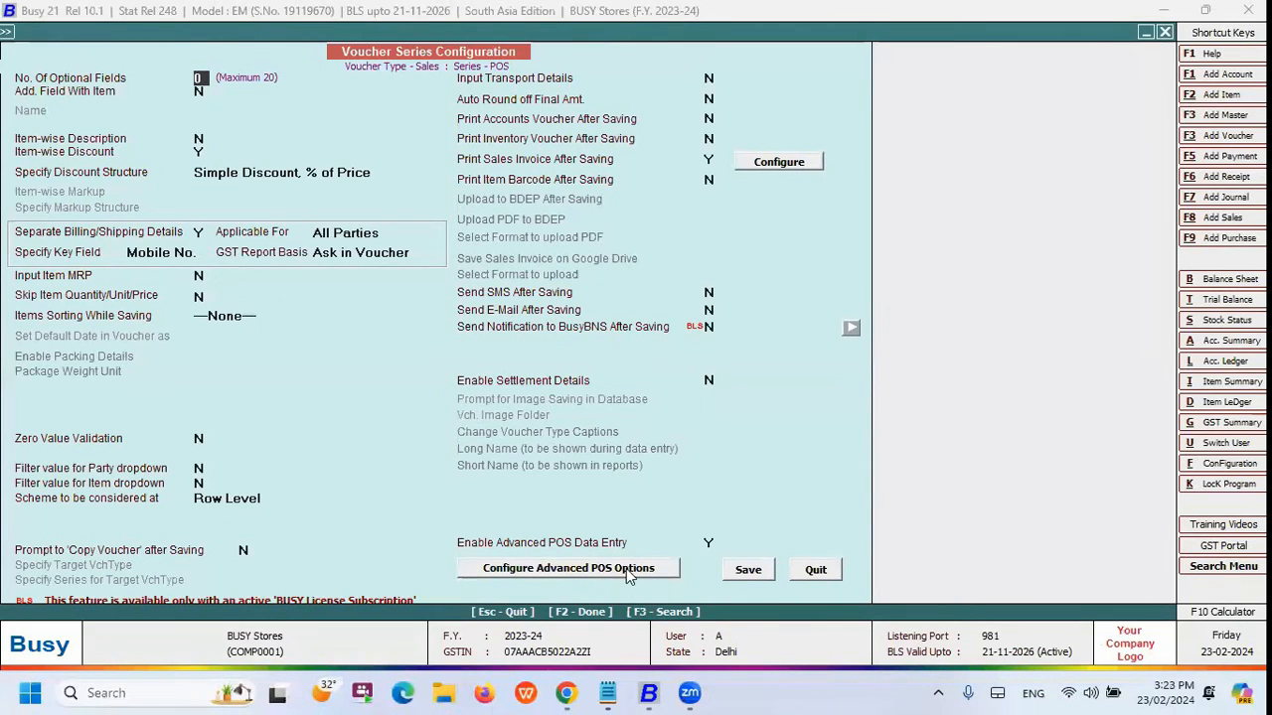
# Set Salesman Reqd. to N in the advanced POS options and save the series configuration
pyautogui.click(590, 574)
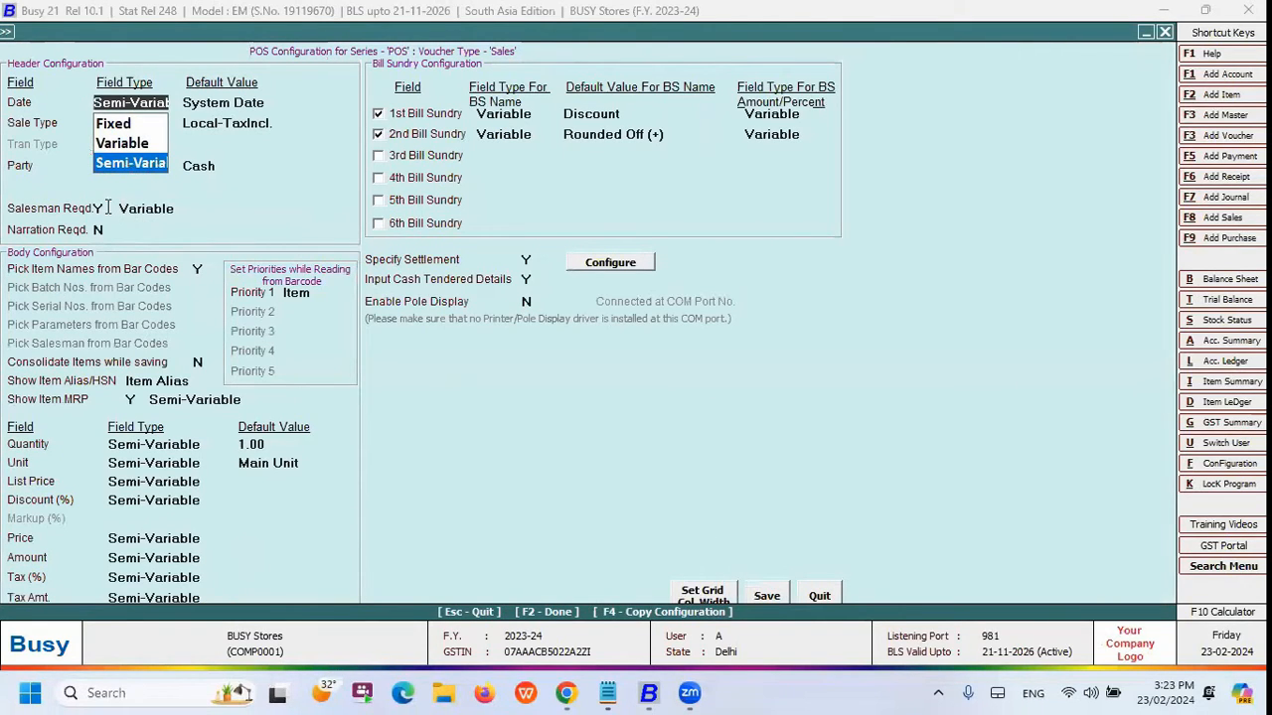
pyautogui.press('Up')
pyautogui.press('Return')
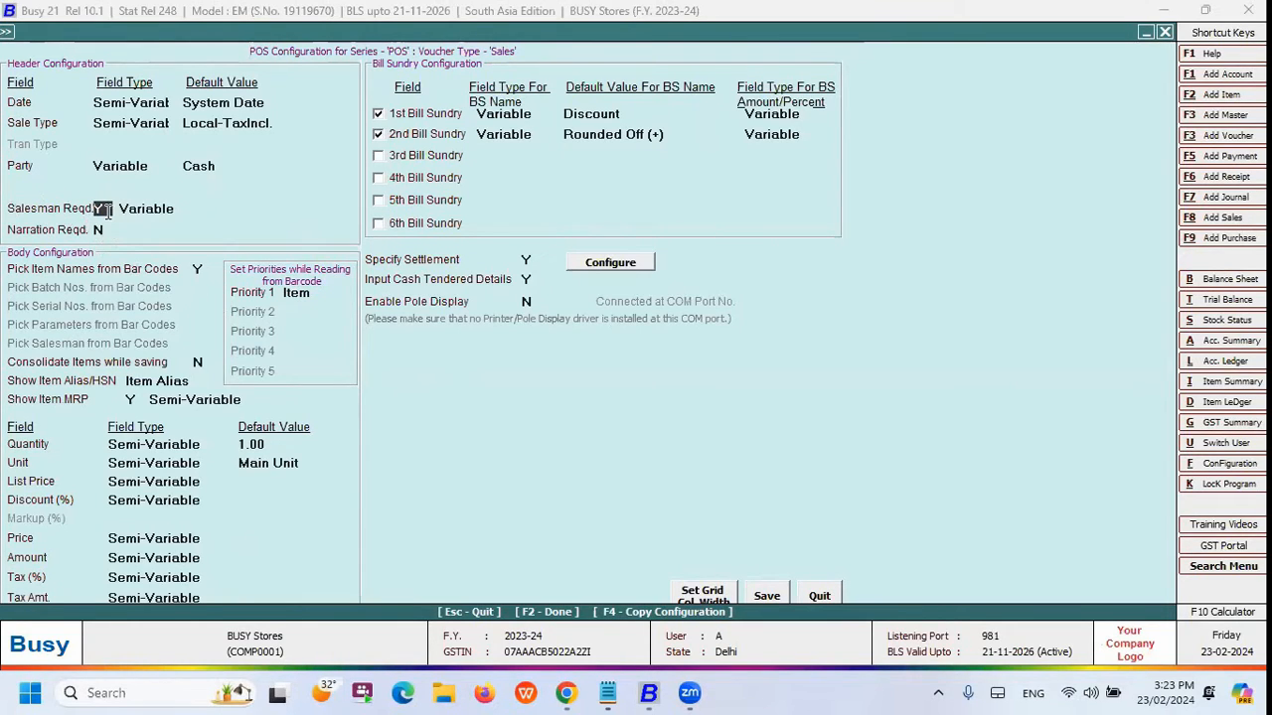
pyautogui.write('N')
pyautogui.click(779, 595)
pyautogui.click(743, 573)
pyautogui.press('Escape')
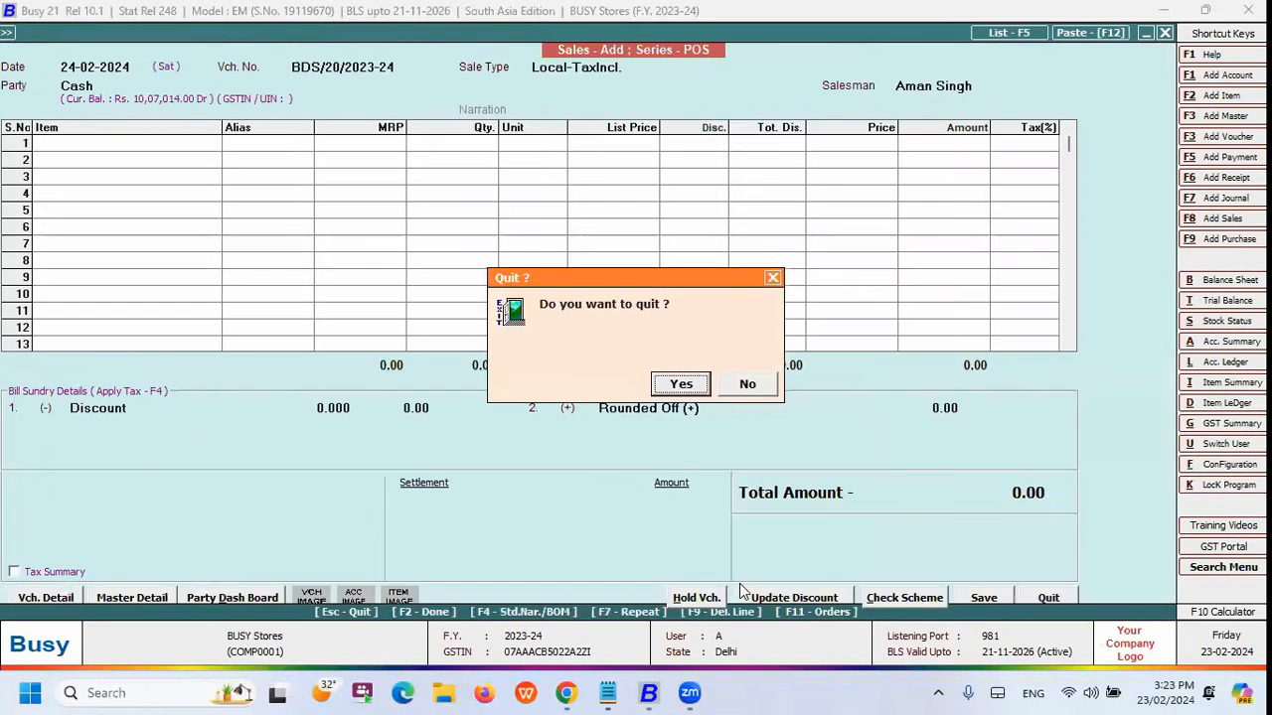
# Quit the open voucher without saving and start a new sales voucher in the POS series
pyautogui.press('Return')
pyautogui.press('Right')
pyautogui.press('Left')
pyautogui.press('Return')
pyautogui.press('Right')
pyautogui.press('Escape')
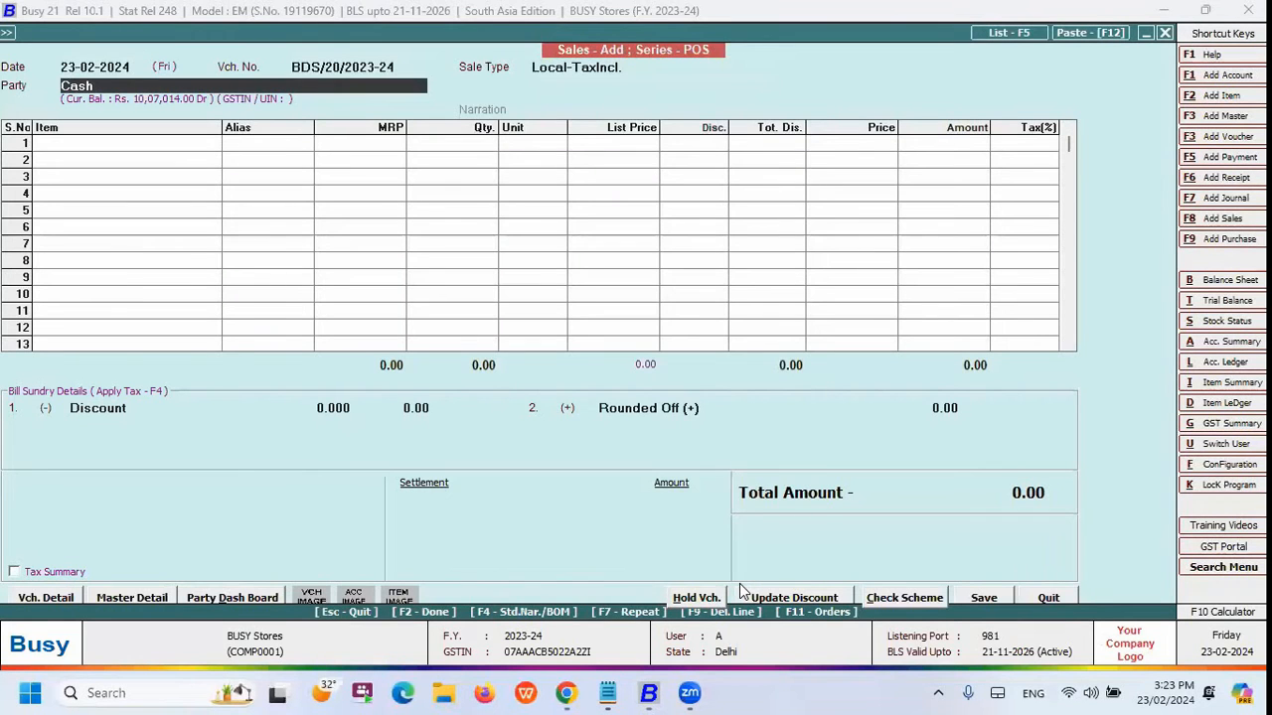
# Accept Cash as the party with its billing details and go to the first item row
pyautogui.press('Return')
pyautogui.press('F2')
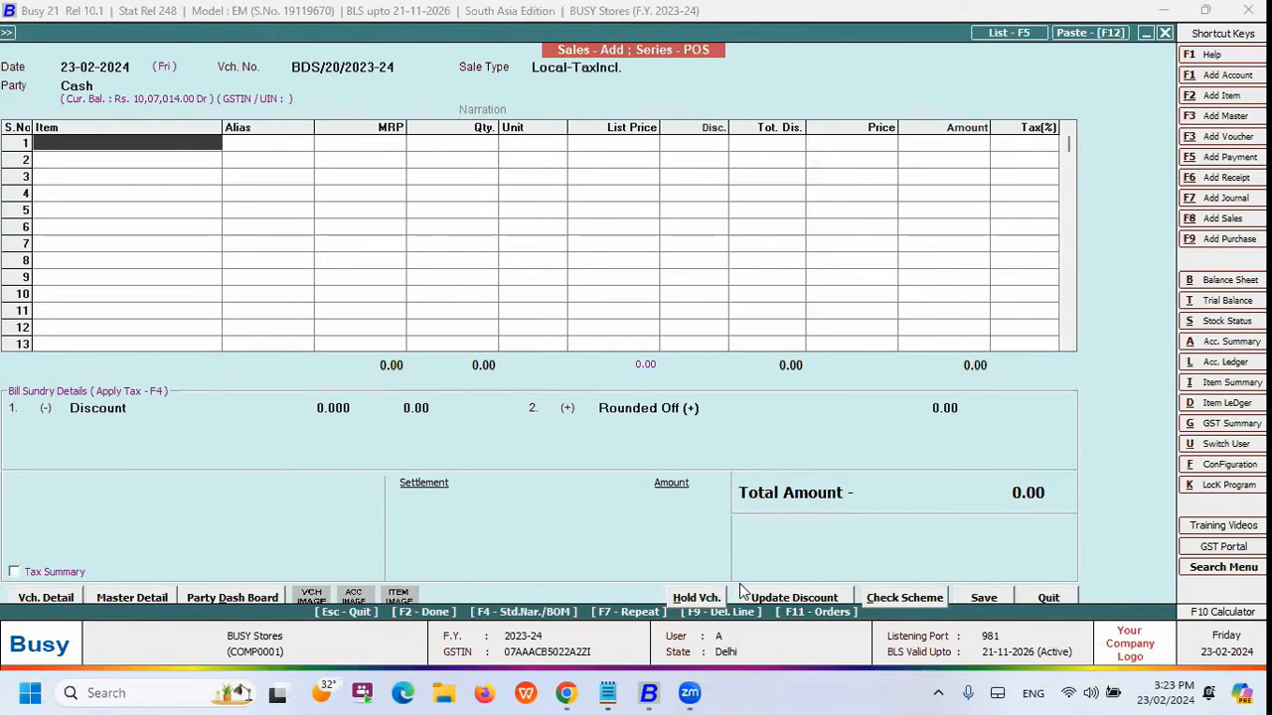
pyautogui.press('Up')
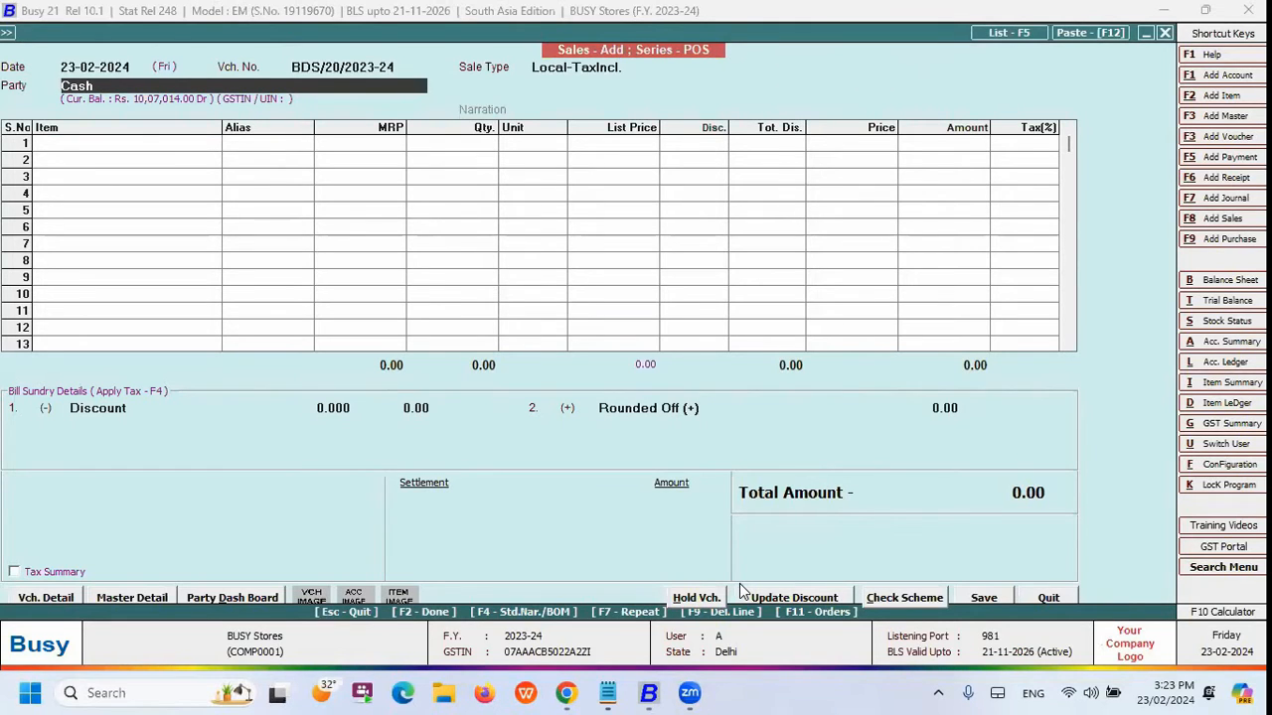
pyautogui.press('Return')
pyautogui.press('Return')
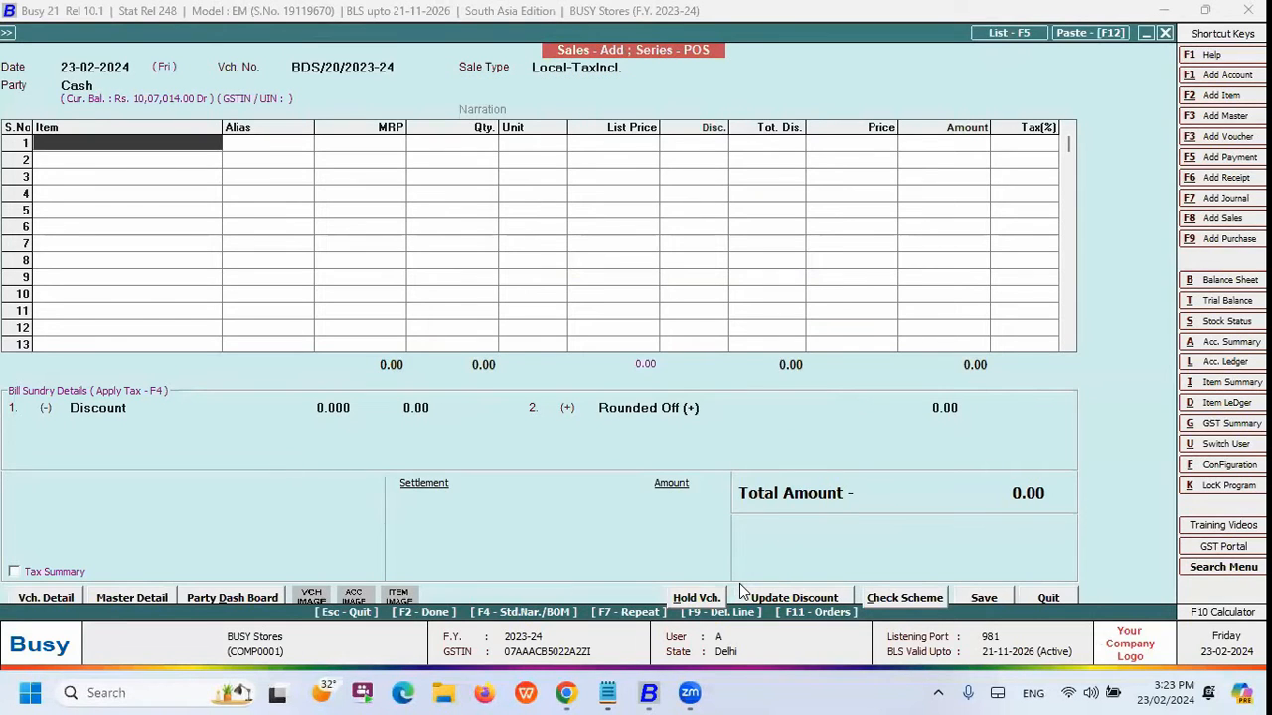
# Add Mixed Fruit Jam 1 Kg to the voucher by picking it from the item list
pyautogui.press('Return')
pyautogui.press('Left')
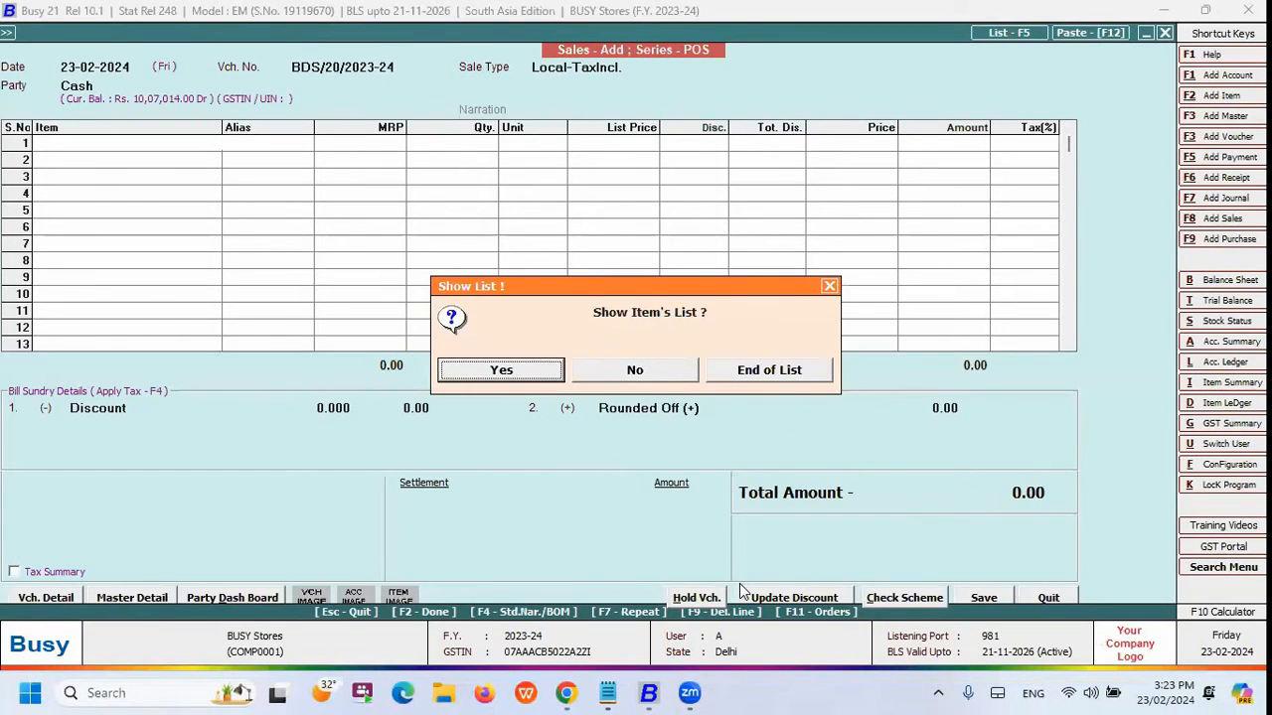
pyautogui.press('Return')
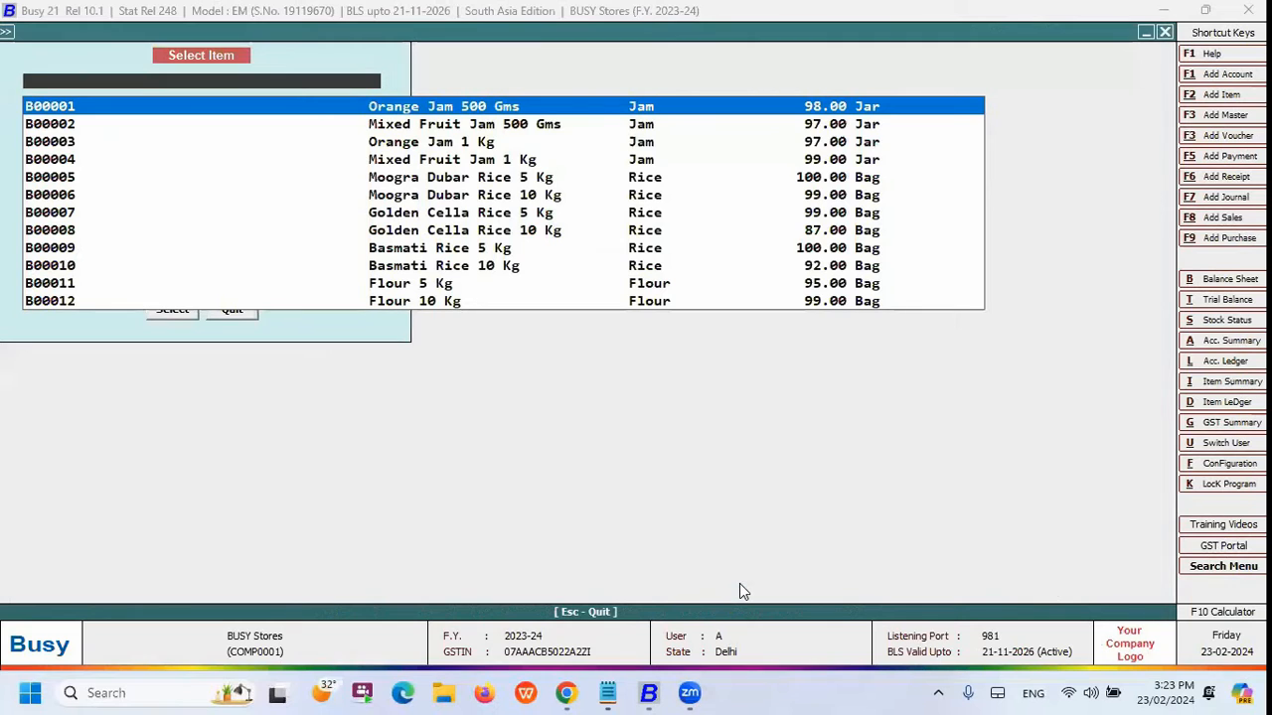
pyautogui.press('Down')
pyautogui.press('Down')
pyautogui.press('Down')
pyautogui.press('Return')
pyautogui.press('Return')
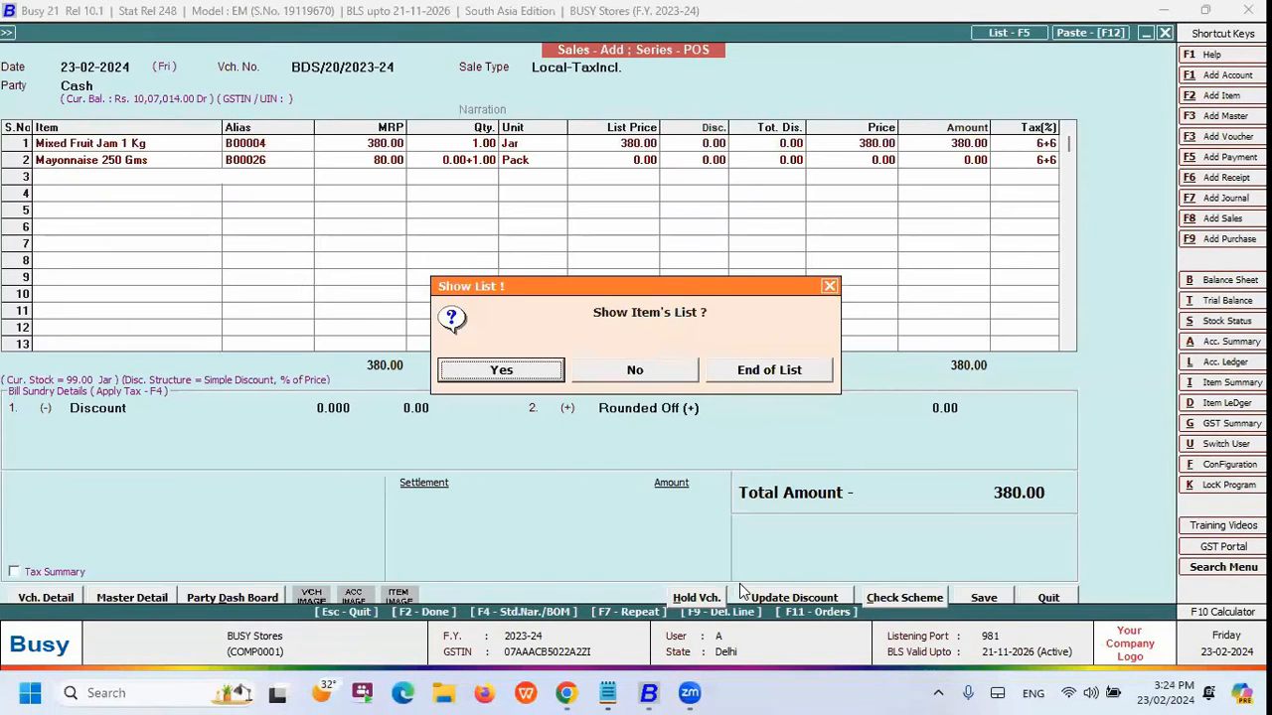
# Add Moogra Dubar Rice 5 Kg from the item list and Orange Jam 500 Gms by its alias B00001
pyautogui.press('Return')
pyautogui.press('Return')
pyautogui.press('Left')
pyautogui.press('Return')
pyautogui.press('Down')
pyautogui.press('Down')
pyautogui.press('Down')
pyautogui.press('Down')
pyautogui.press('Return')
pyautogui.press('Return')
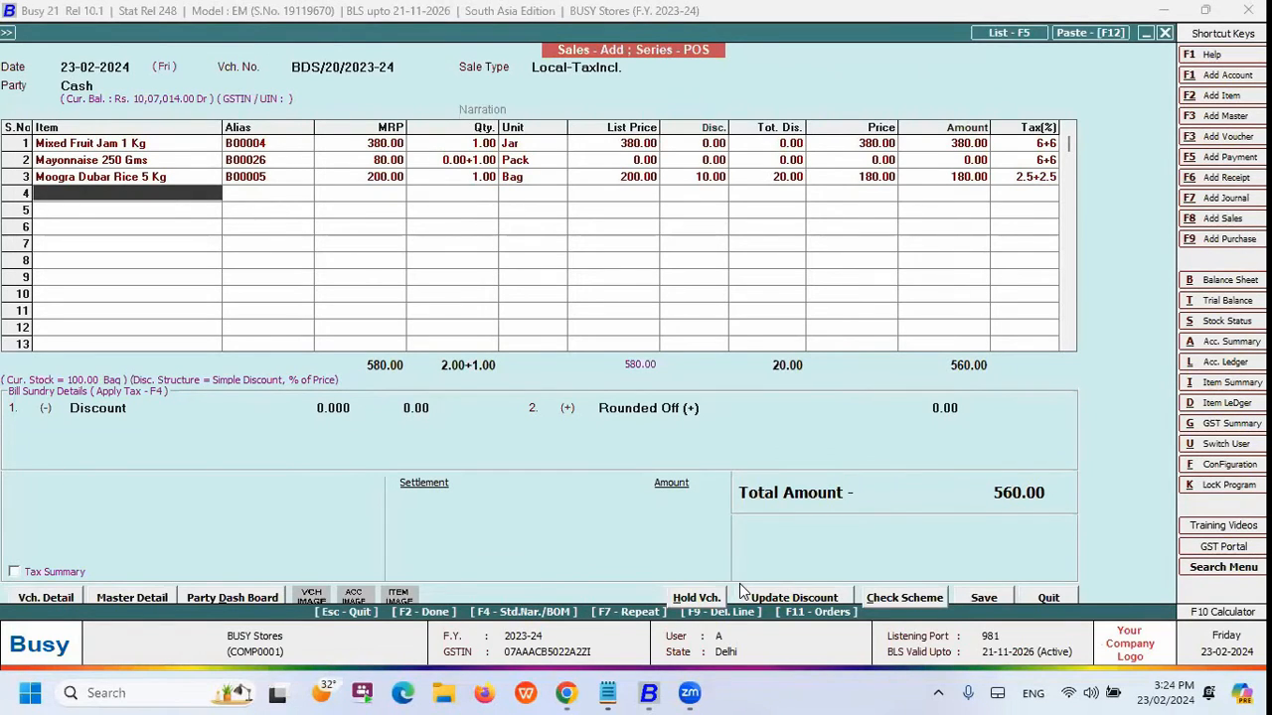
pyautogui.write('B00001')
pyautogui.press('Return')
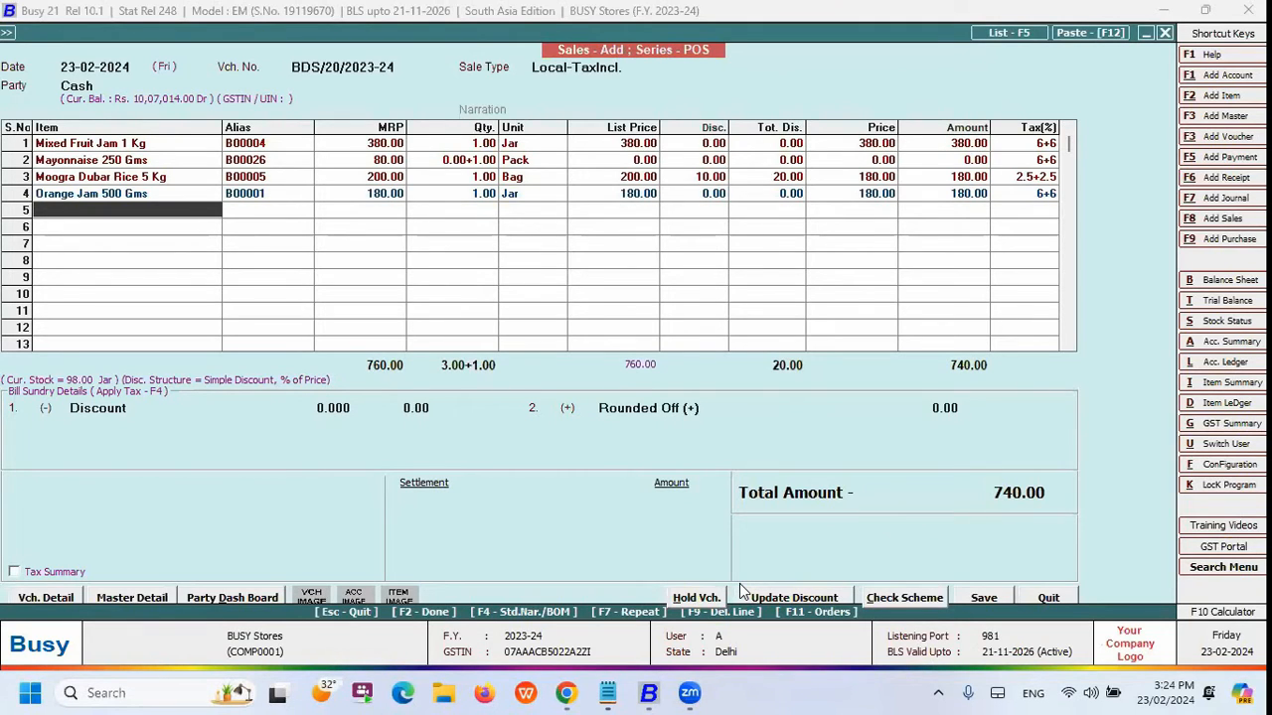
# Examine the alias and MRP of the Orange Jam 500 Gms row and return to the next empty row
pyautogui.press('Up')
pyautogui.press('Return')
pyautogui.press('Return')
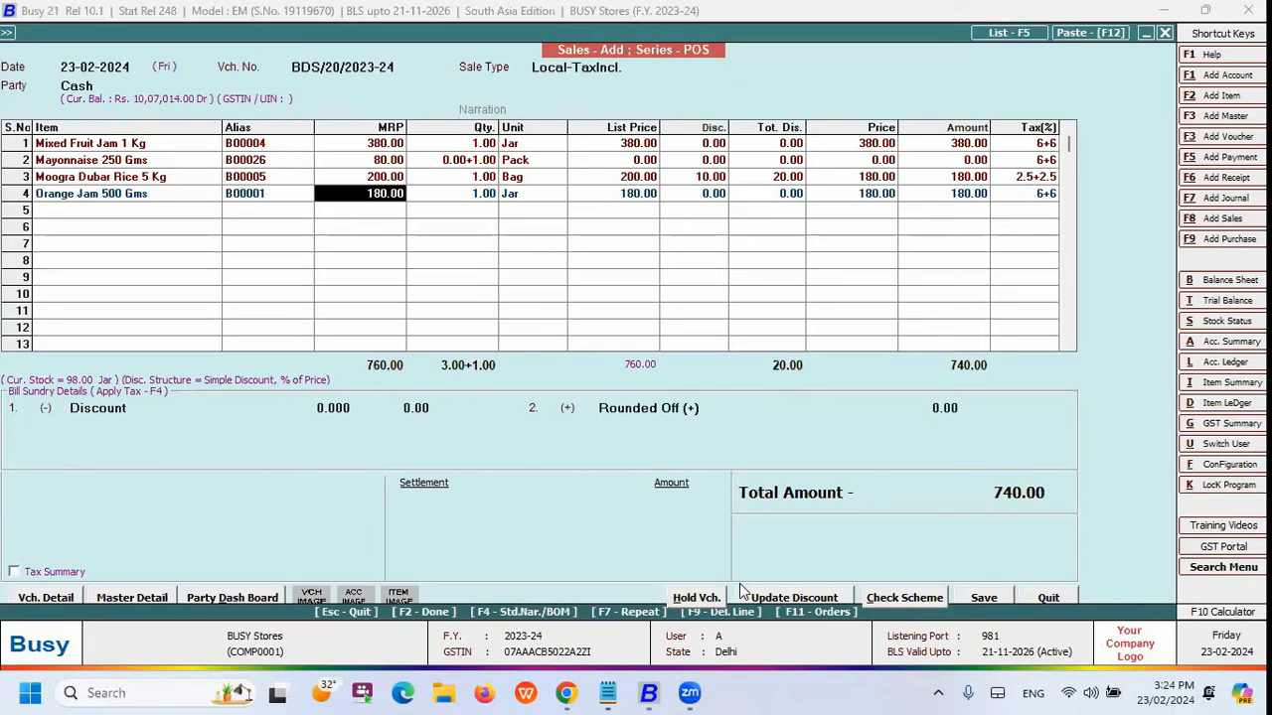
pyautogui.hotkey('shift', 'Tab')
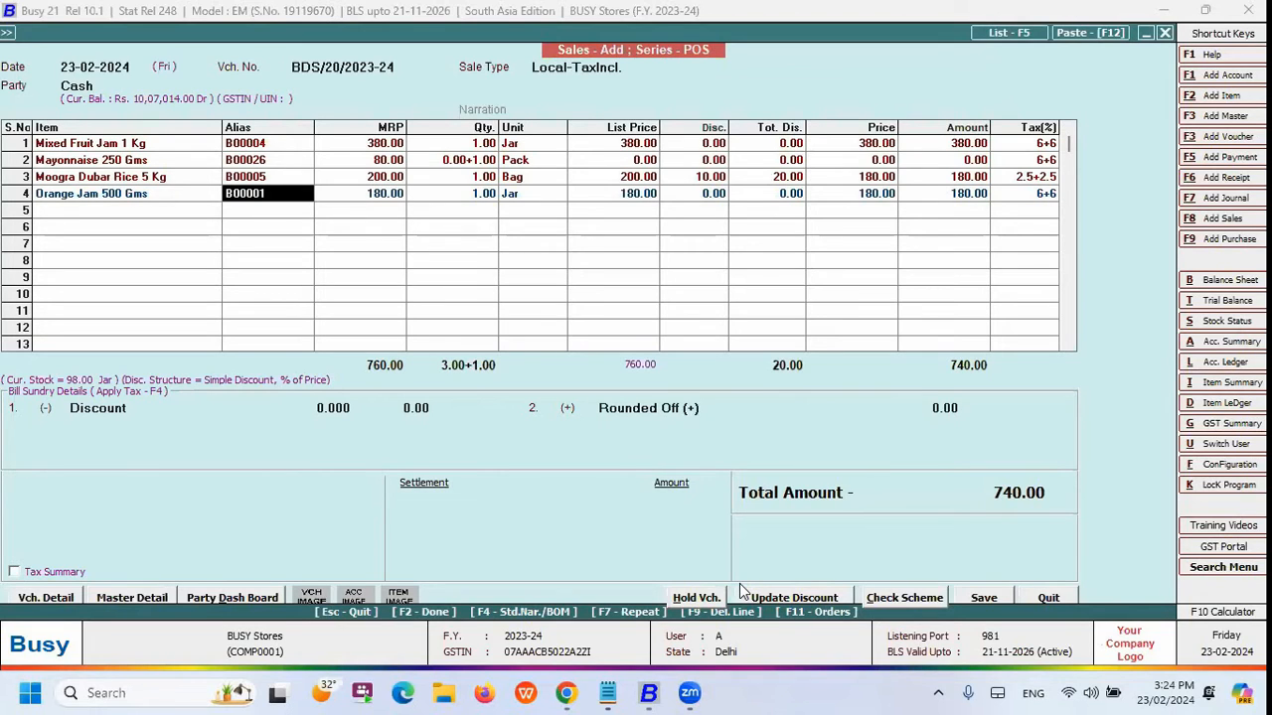
pyautogui.press('Left')
pyautogui.press('Left')
pyautogui.press('Right')
pyautogui.press('Right')
pyautogui.press('Down')
# Add three more items to the voucher by their aliases B00002, B00003 and B00005
pyautogui.write('B00002')
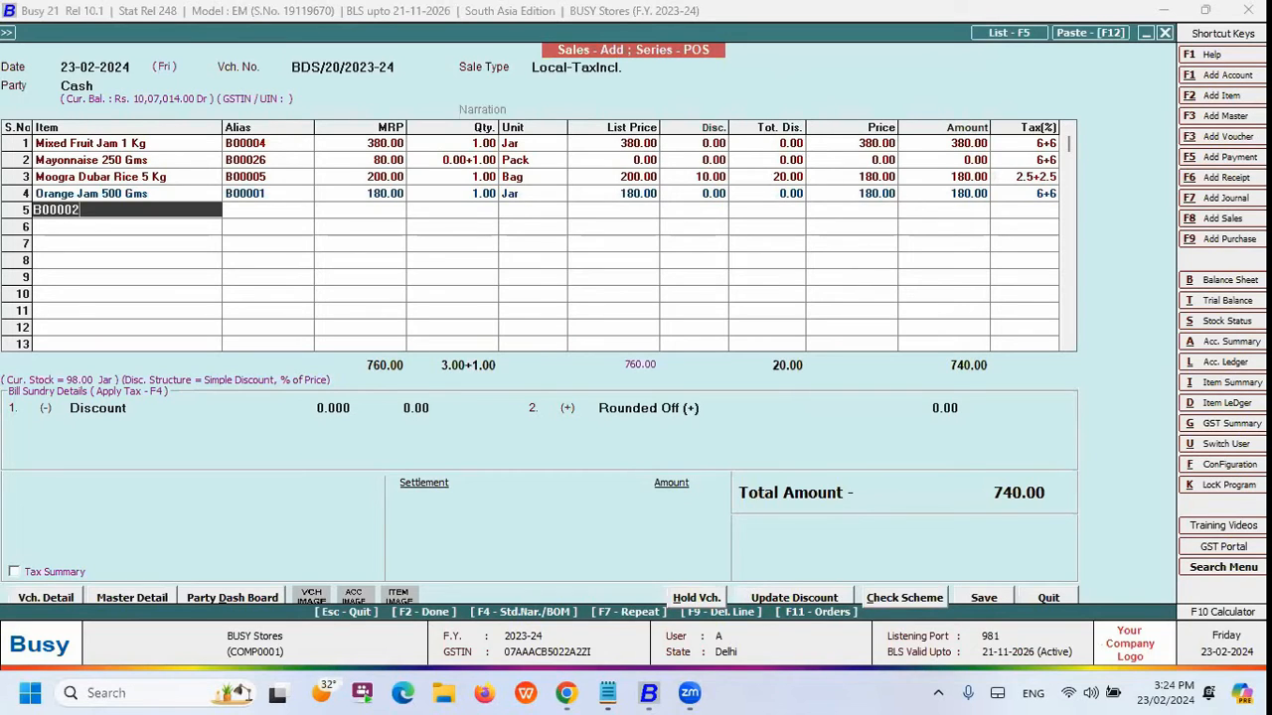
pyautogui.press('Return')
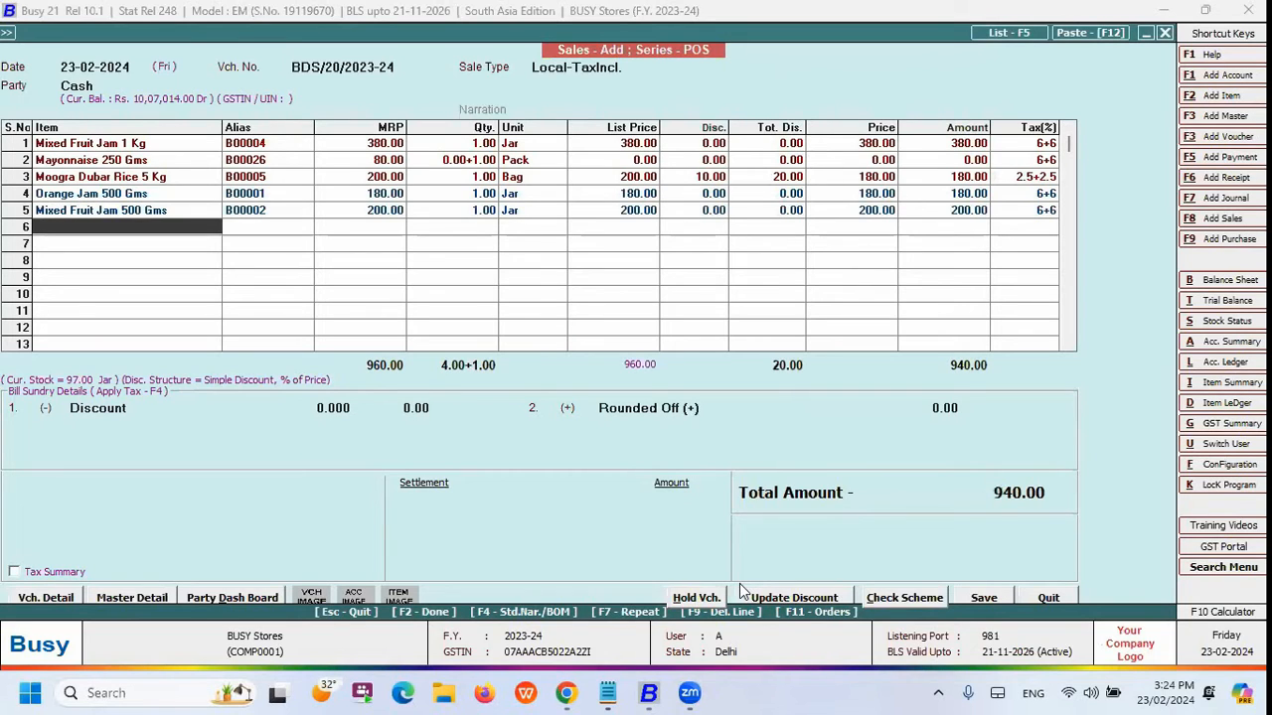
pyautogui.write('B00003')
pyautogui.press('Return')
pyautogui.press('Return')
pyautogui.write('B00005')
pyautogui.press('Return')
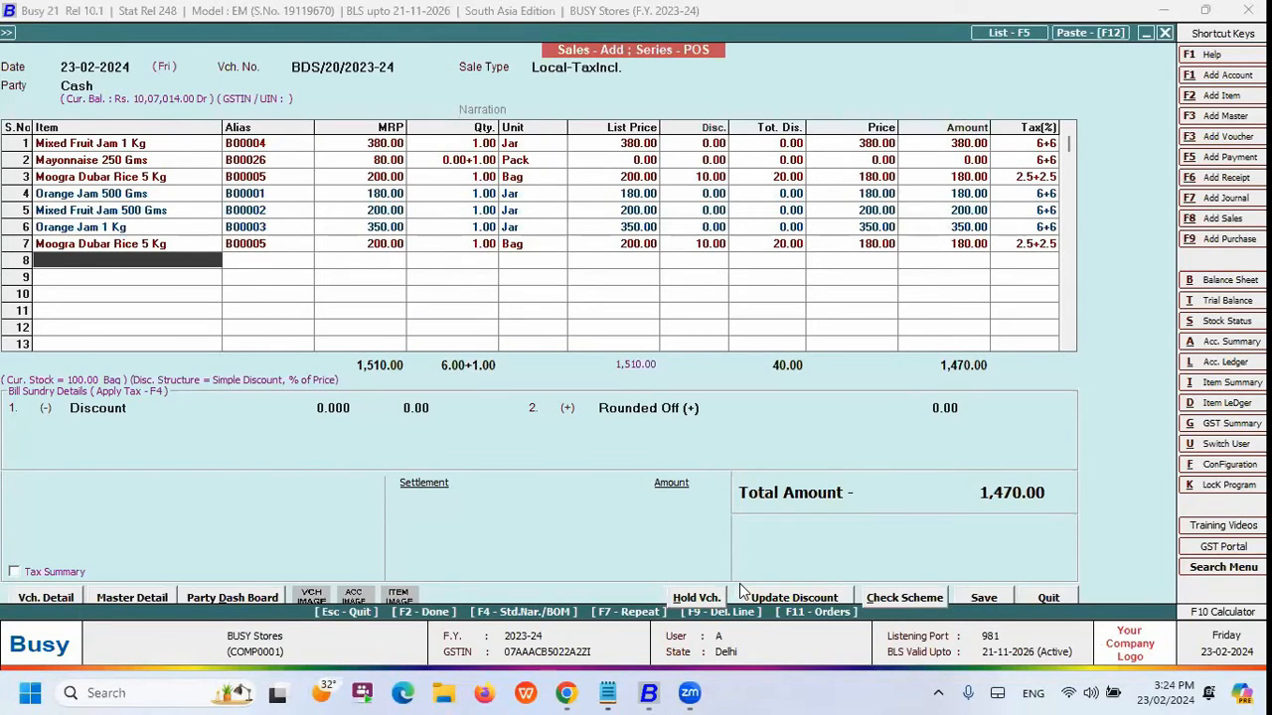
# Review the item master of Moogra Dubar Rice 5 Kg from the last item row, then return to the voucher
pyautogui.press('Up')
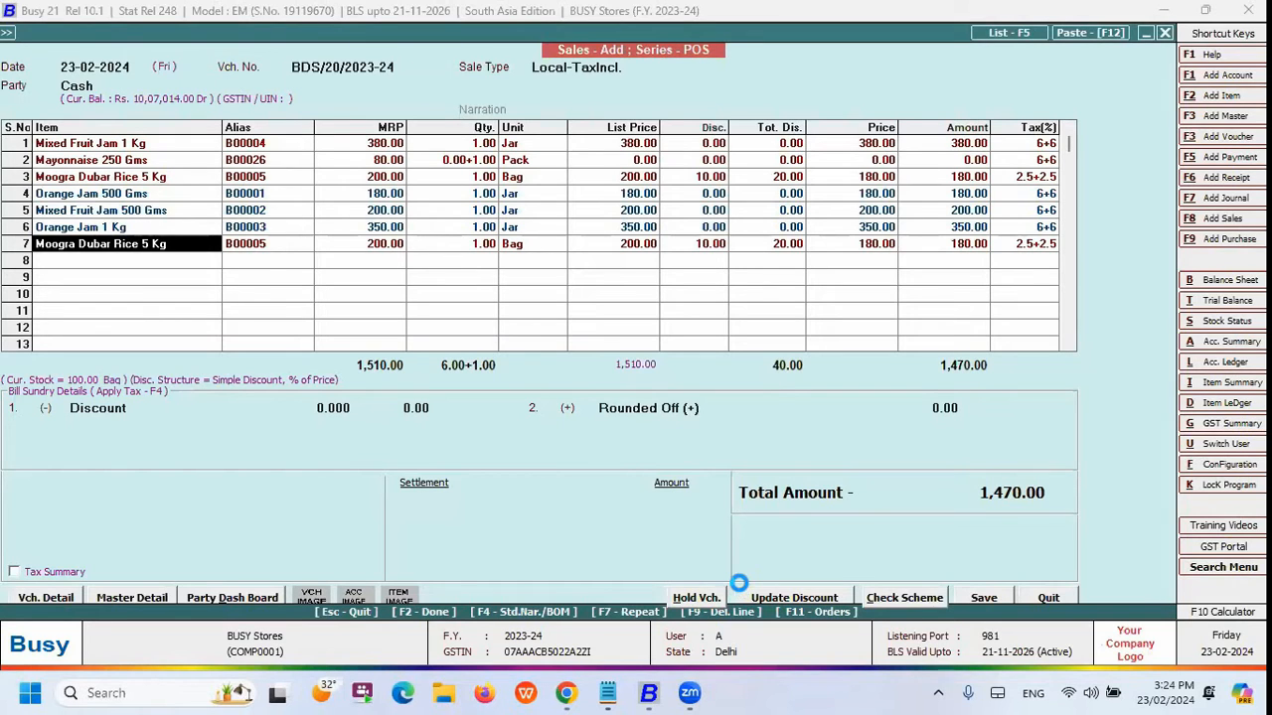
pyautogui.hotkey('alt', 'm')
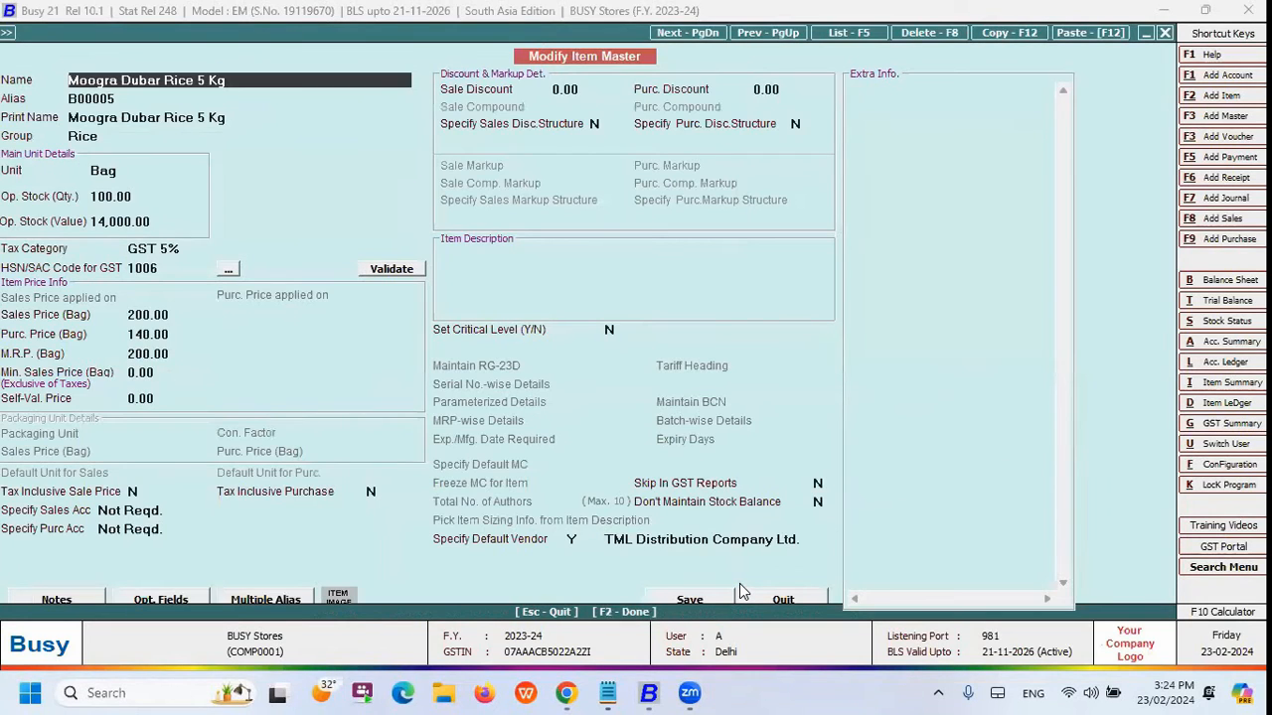
pyautogui.press('Return')
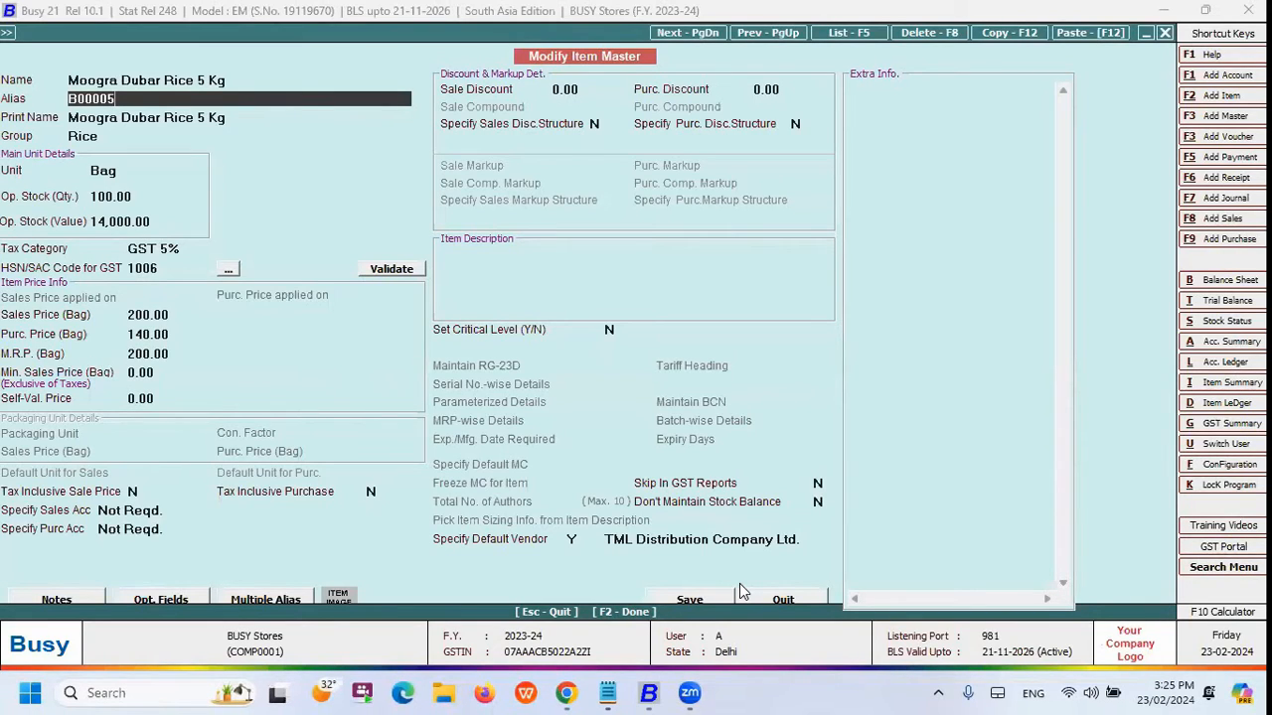
pyautogui.press('F2')
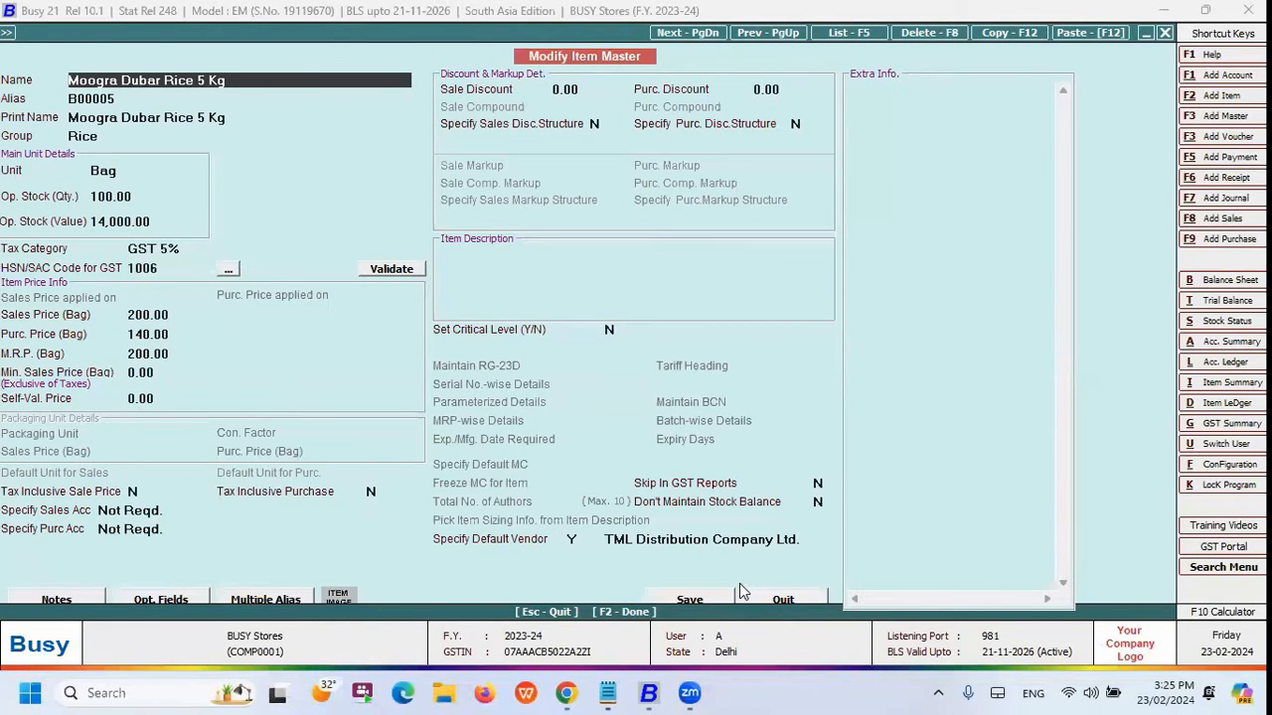
pyautogui.press('Escape')
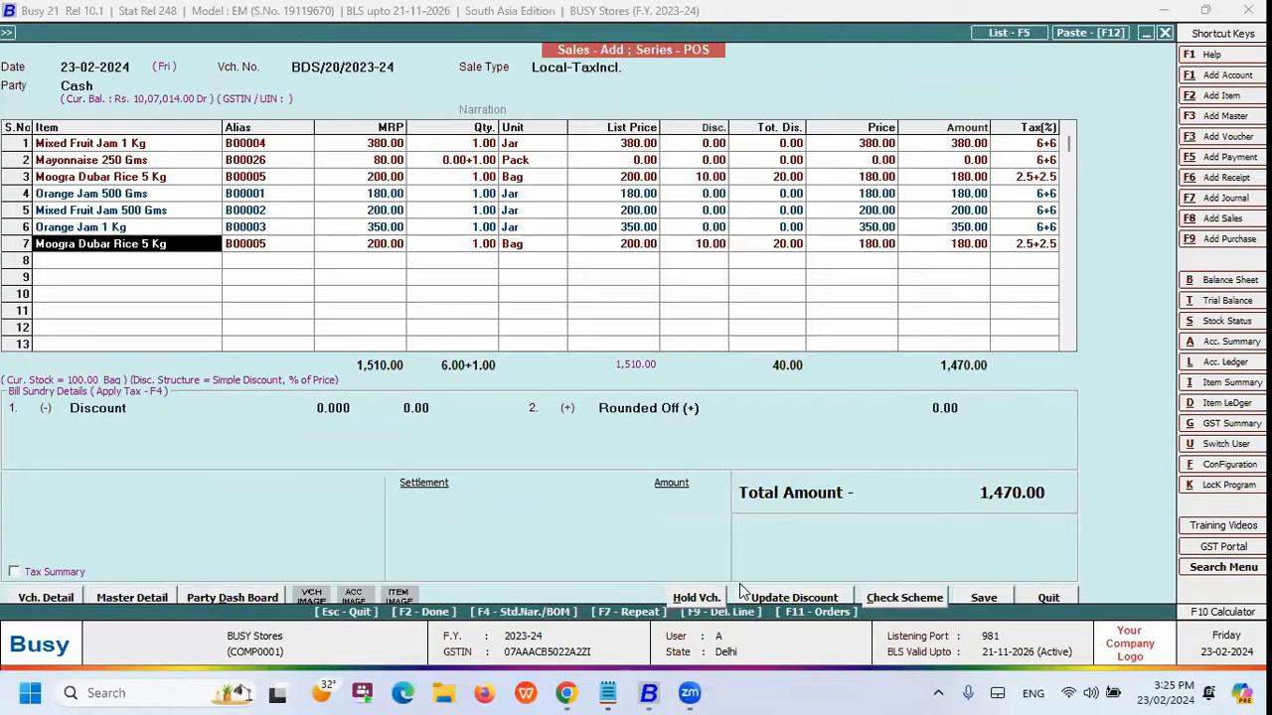
# Finish the item and bill sundry entry and open the amount settlement details for the voucher
pyautogui.press('F2')
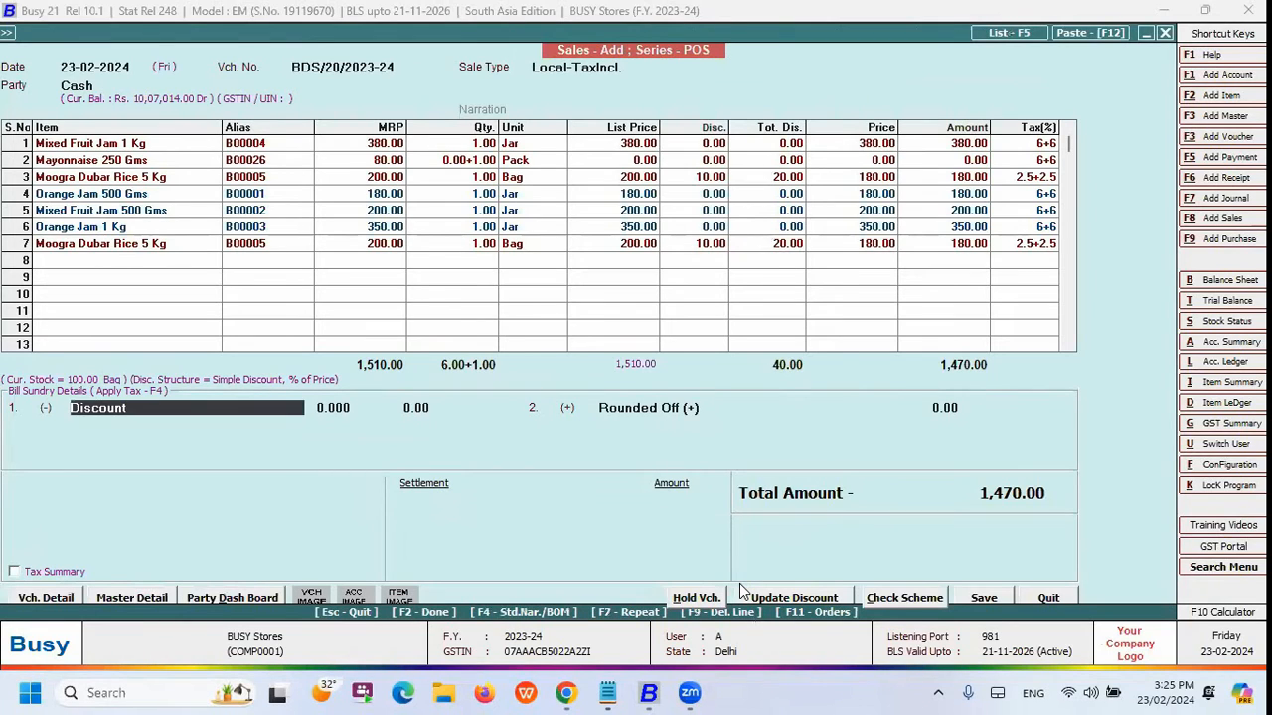
pyautogui.press('F2')
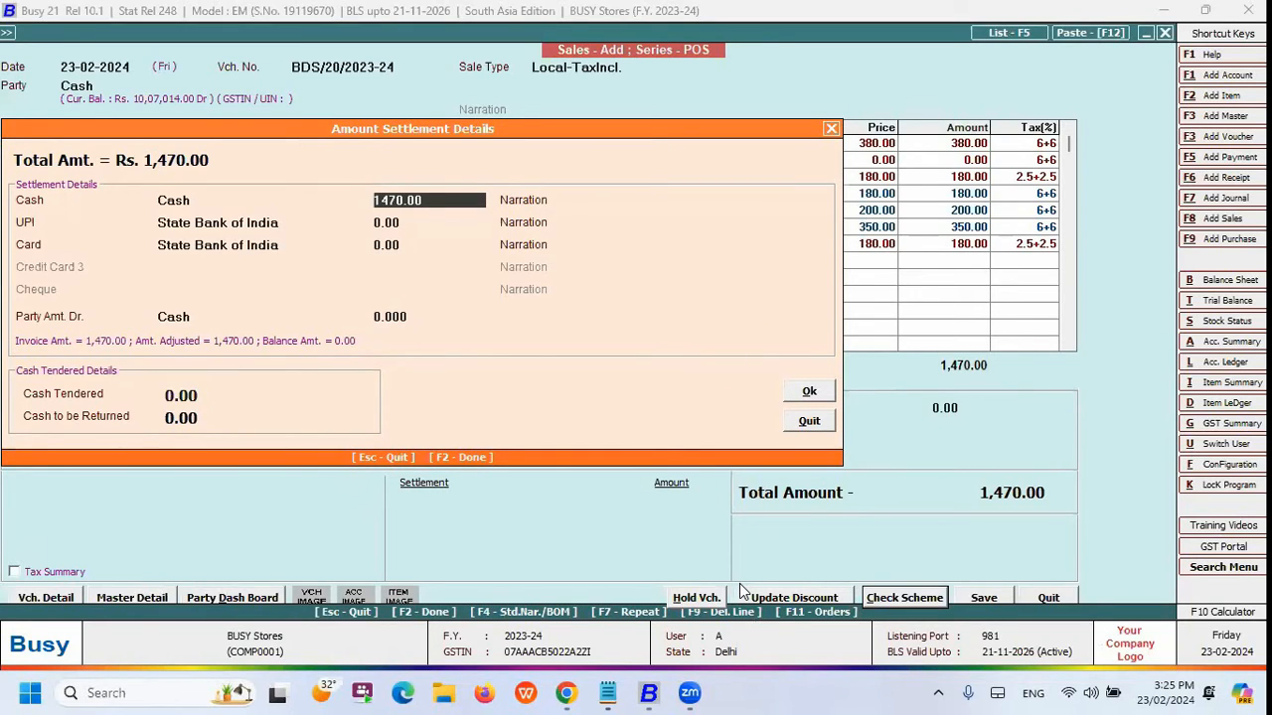
# Split the bill settlement into 500.00 in cash and 970.00 by UPI
pyautogui.write('50')
pyautogui.press('Return')
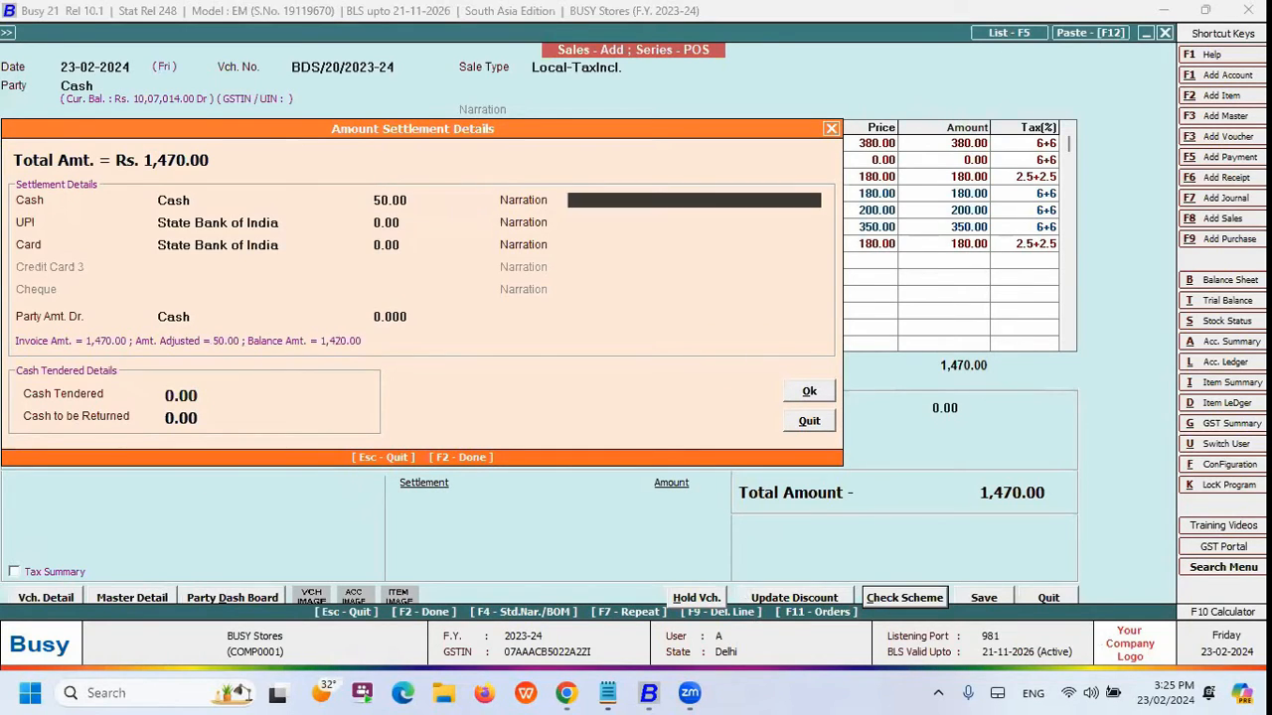
pyautogui.write('5000')
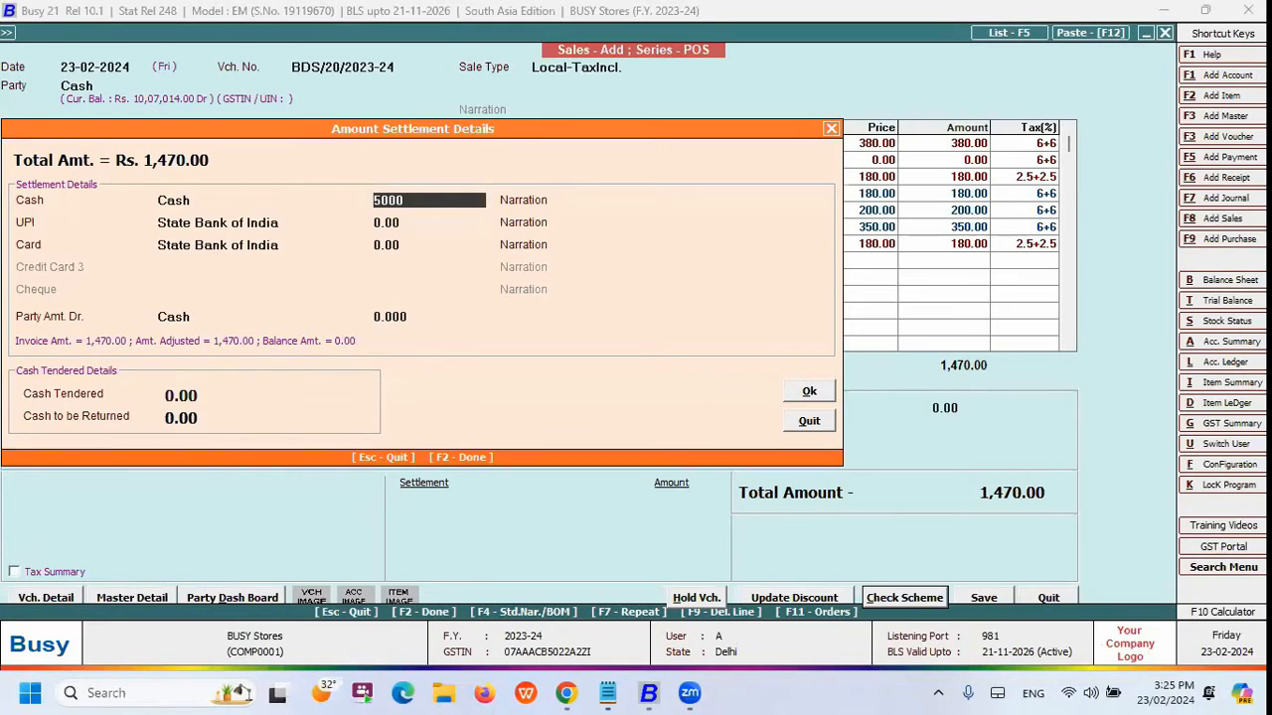
pyautogui.press('BackSpace')
pyautogui.press('Return')
pyautogui.press('Return')
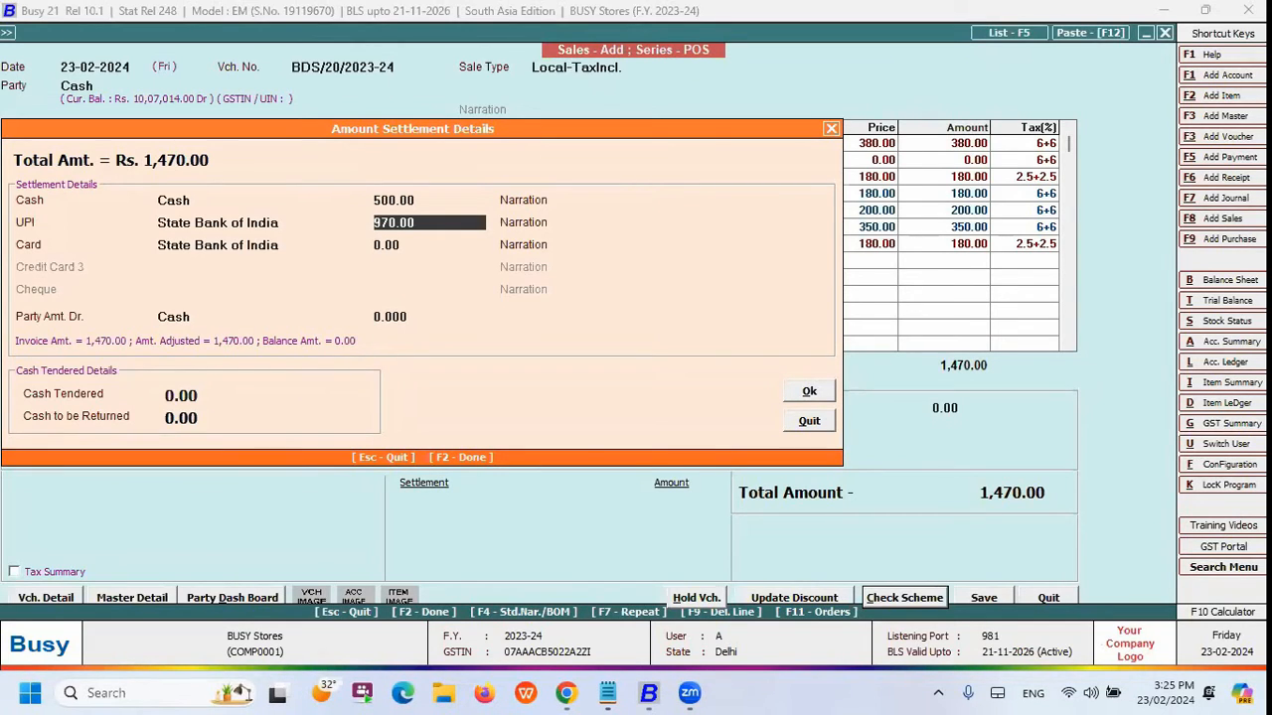
pyautogui.press('Up')
pyautogui.press('Up')
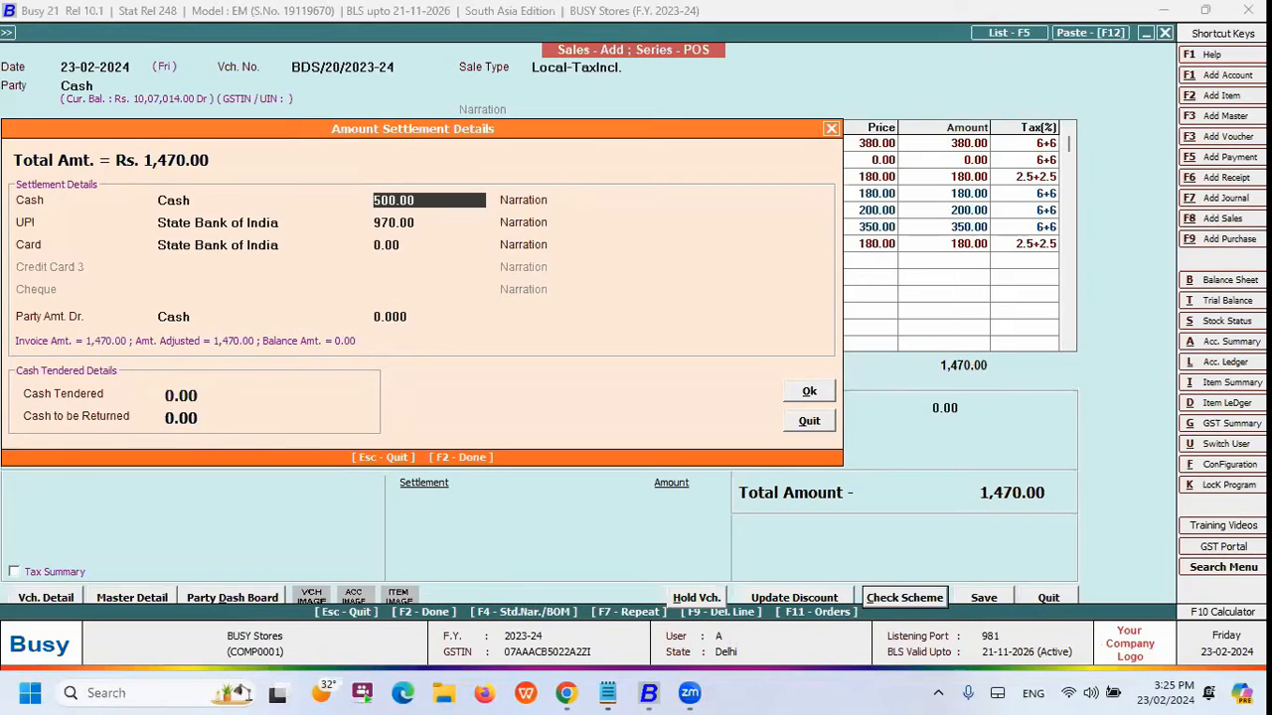
# Set the UPI amount to 0 and settle the full 1470 in cash
pyautogui.press('Down')
pyautogui.press('Down')
pyautogui.write('0')
pyautogui.press('Down')
pyautogui.press('Up')
pyautogui.press('Return')
pyautogui.press('Return')
pyautogui.press('Up')
pyautogui.press('Up')
pyautogui.press('Up')
pyautogui.press('Up')
pyautogui.write('1470')
pyautogui.press('Return')
# Set the cash tendered to 2000 and accept the settlement details
pyautogui.click(211, 396)
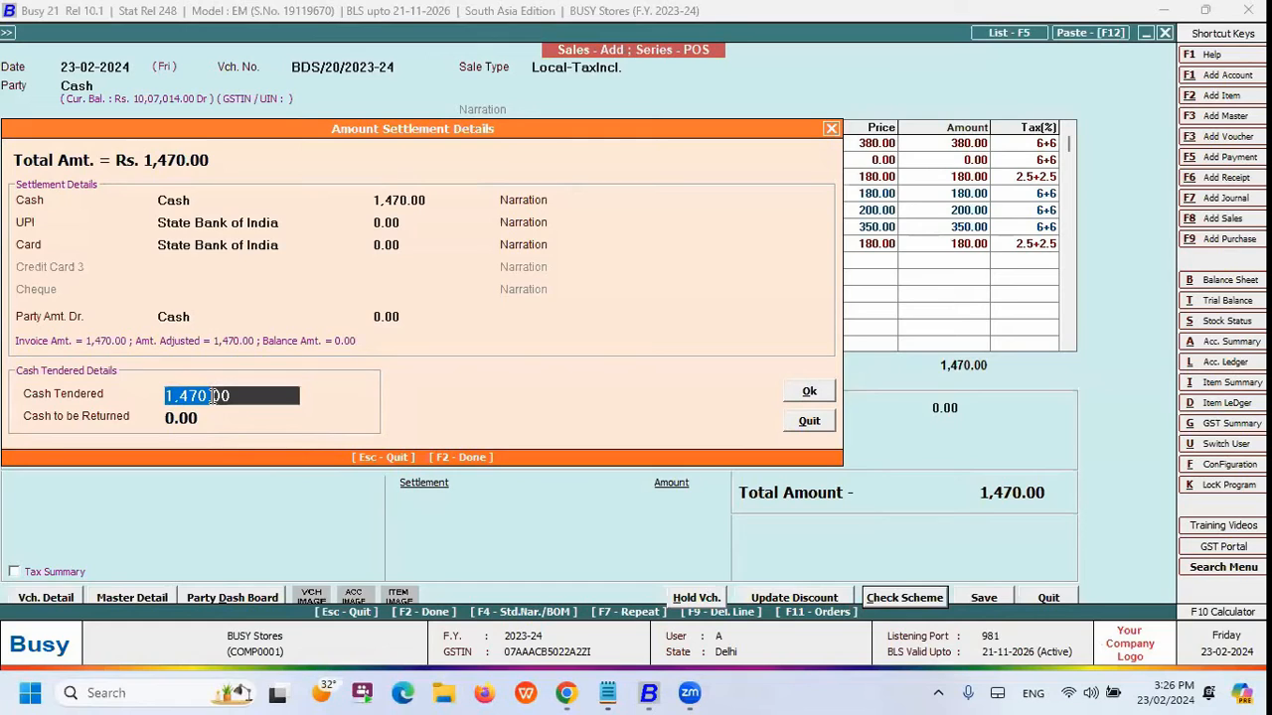
pyautogui.write('20000')
pyautogui.press('BackSpace')
pyautogui.press('Return')
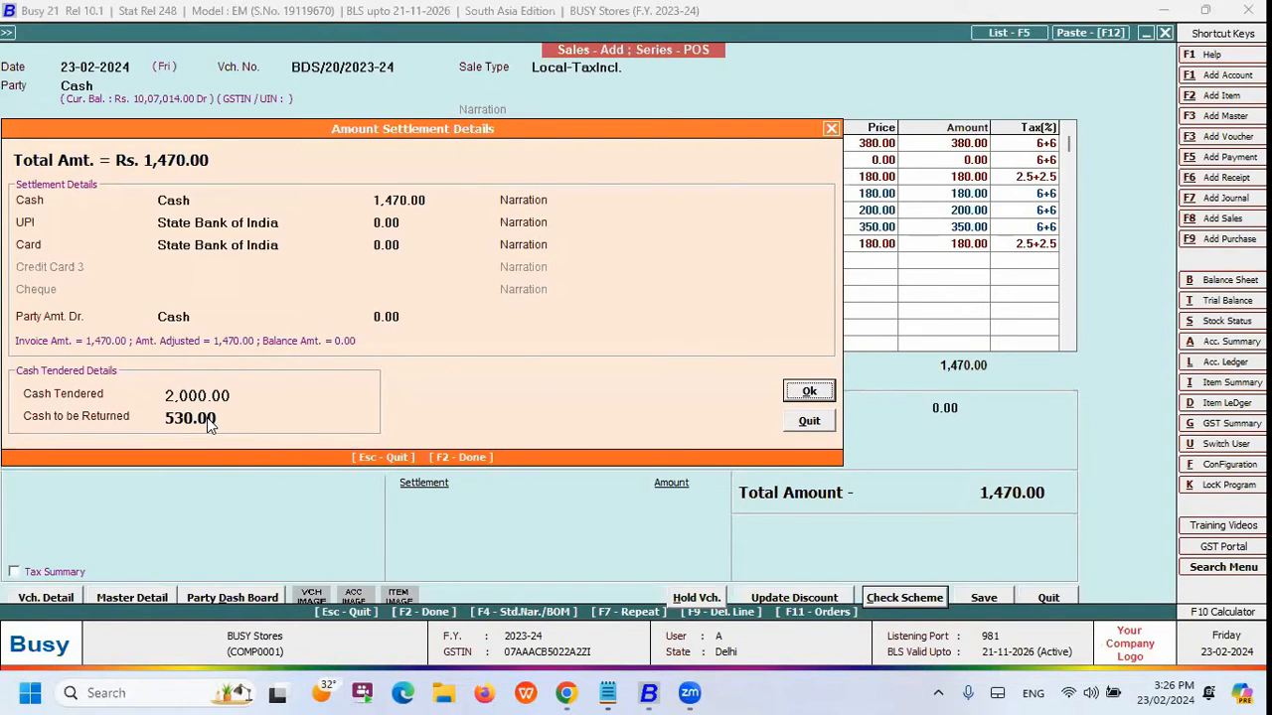
pyautogui.press('Return')
# Agree to continue despite the item reorder levels and save the POS sales voucher
pyautogui.press('y')
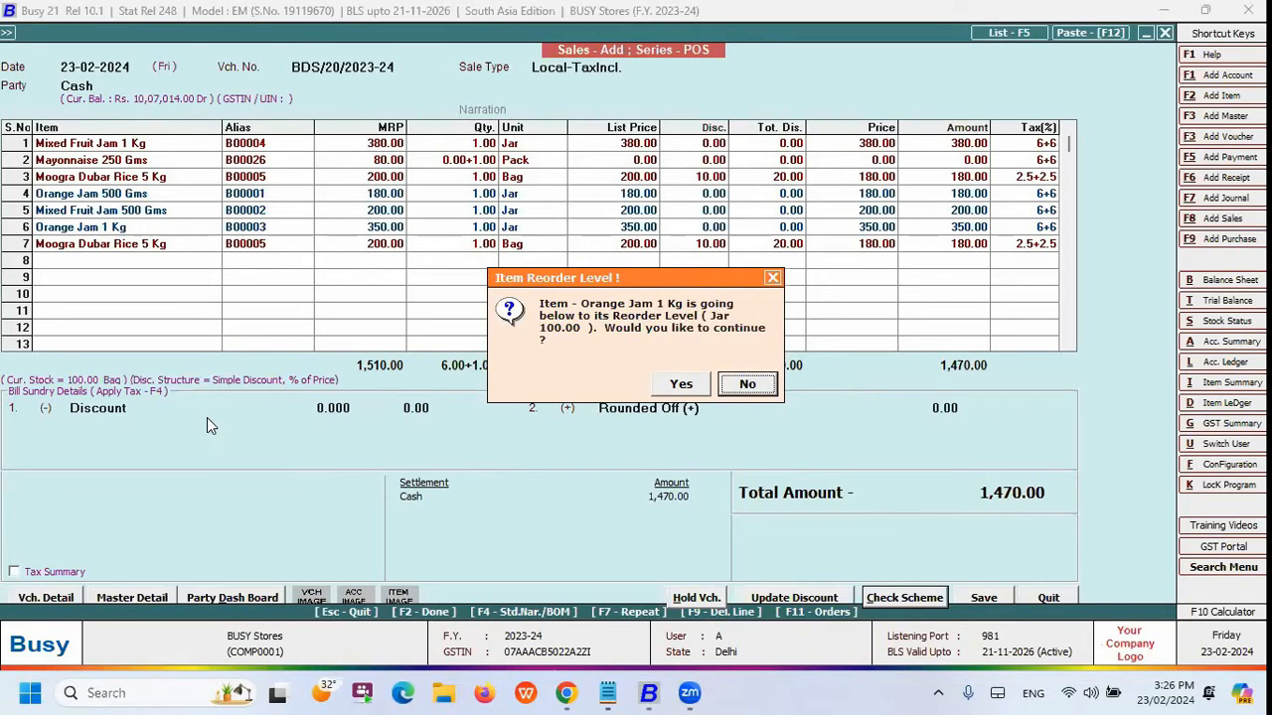
pyautogui.press('Left')
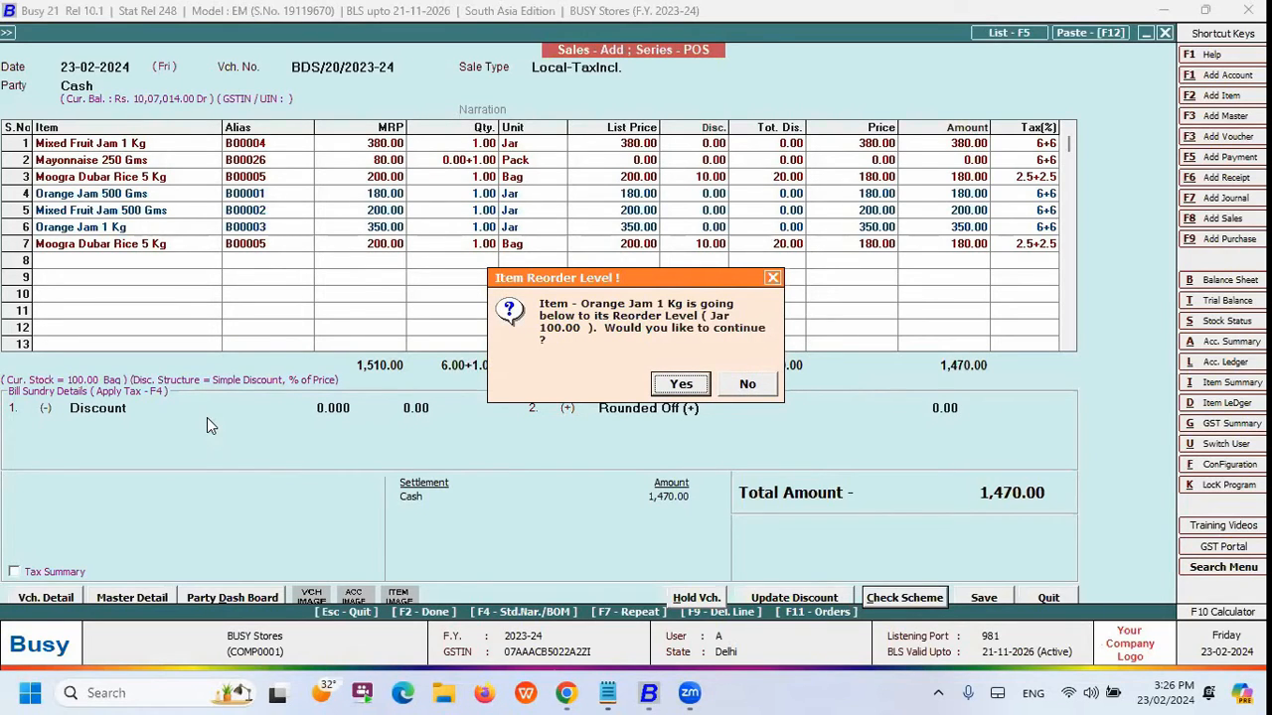
pyautogui.press('Return')
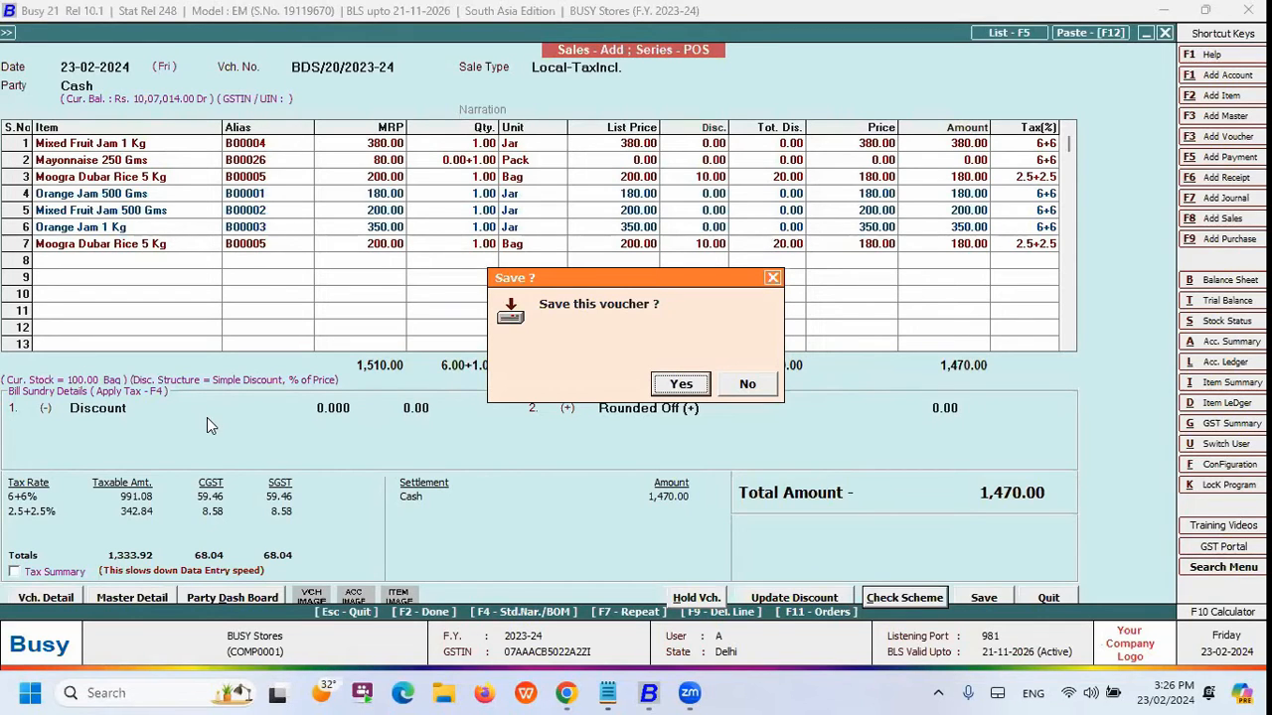
pyautogui.press('Return')
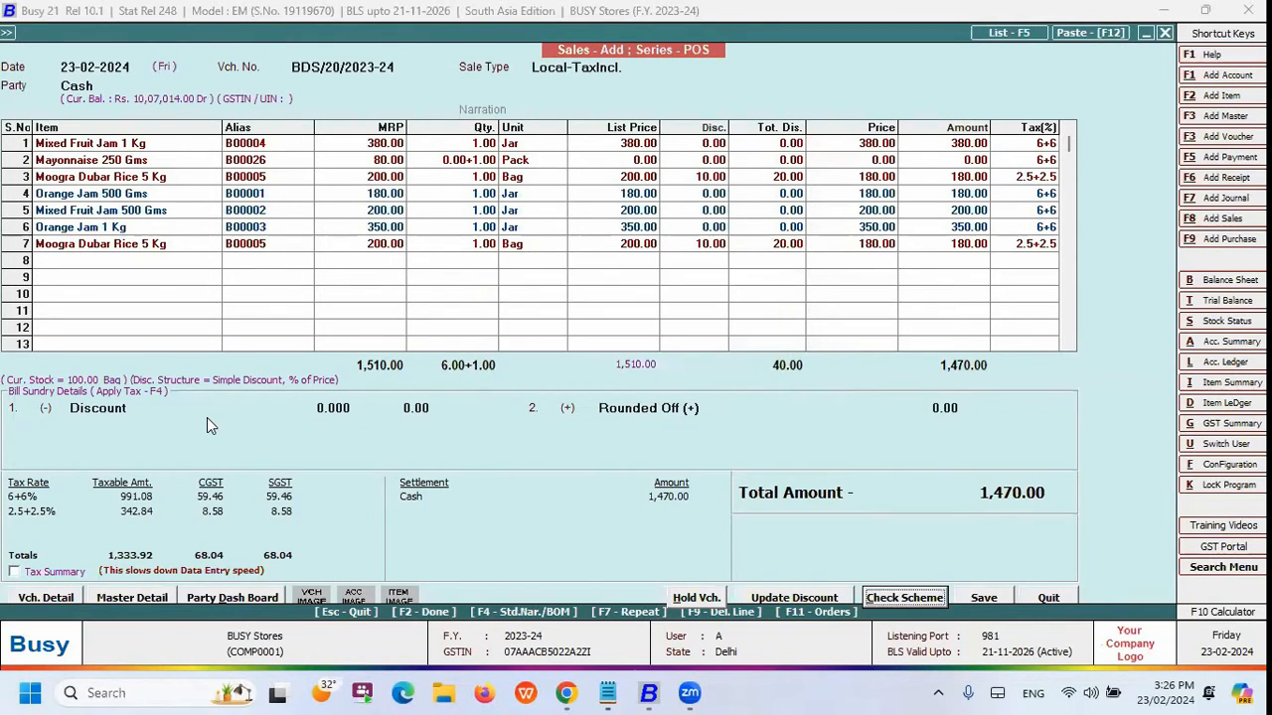
# Preview one copy of the invoice in the Slip 3 inch (GST) format and close the preview
pyautogui.press('Return')
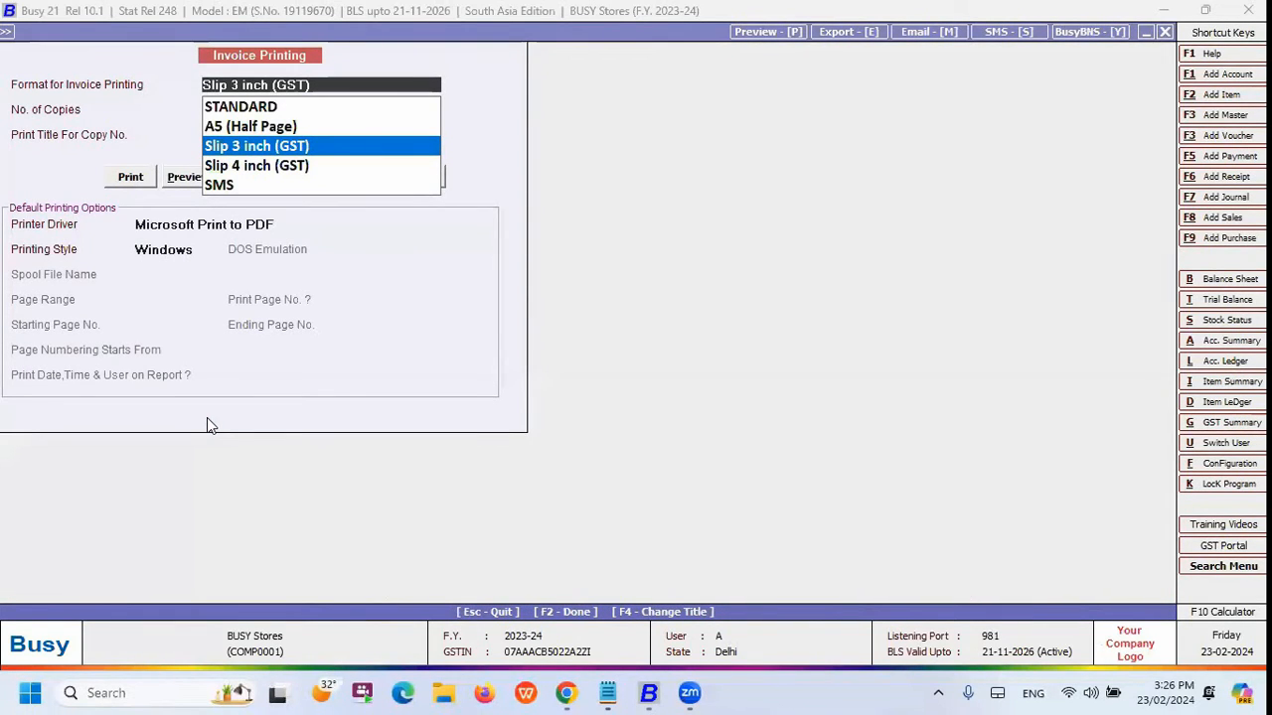
pyautogui.press('Return')
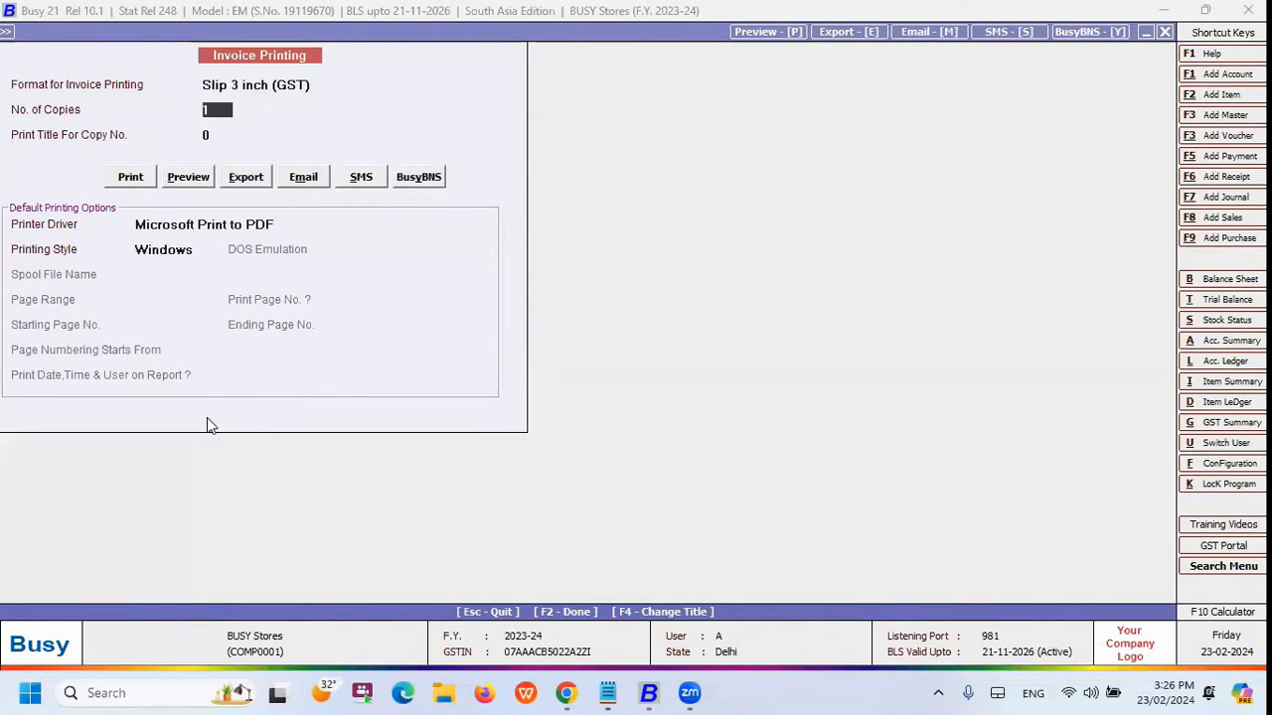
pyautogui.press('Return')
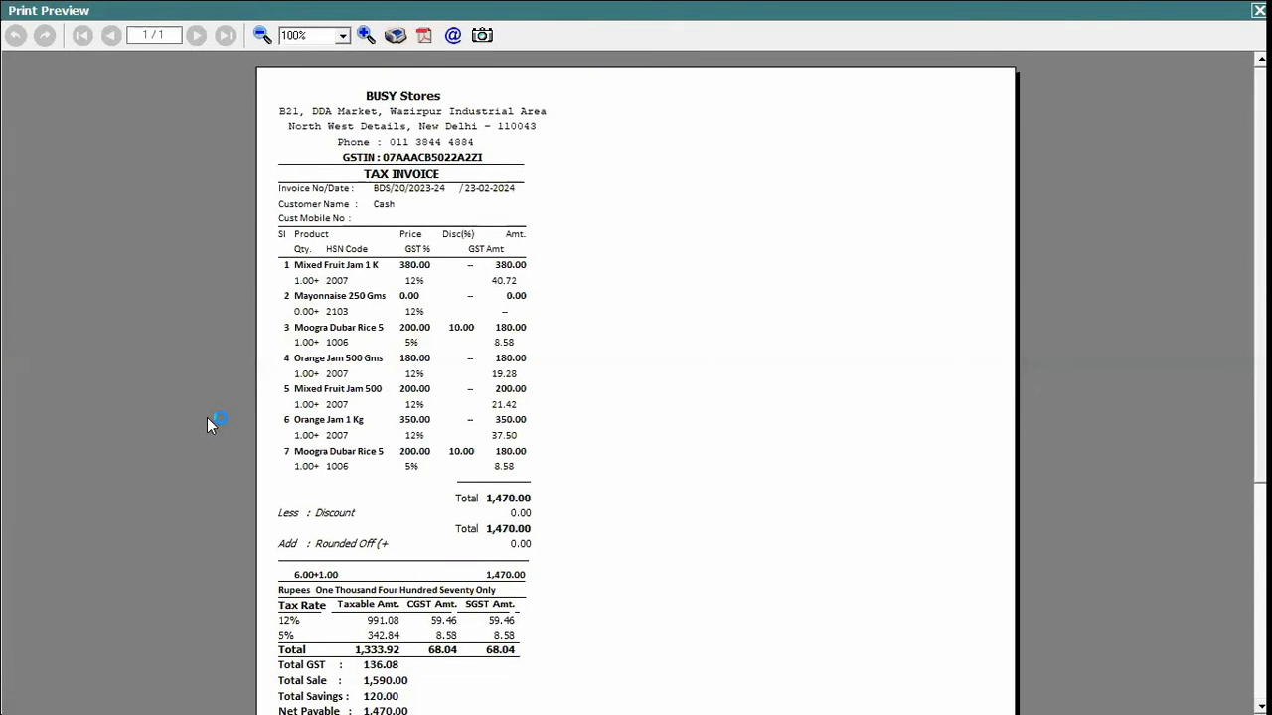
pyautogui.press('Escape')
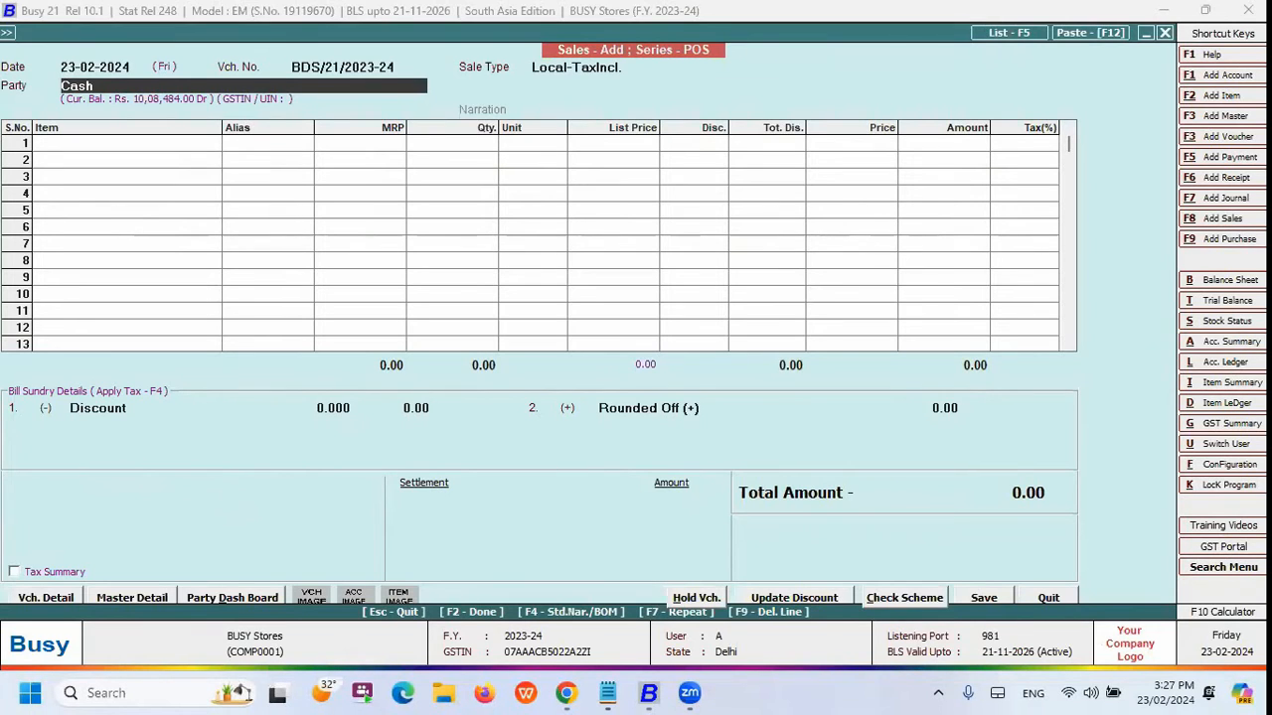
# Leave sales voucher entry and open Voucher Series Configuration
pyautogui.press('Escape')
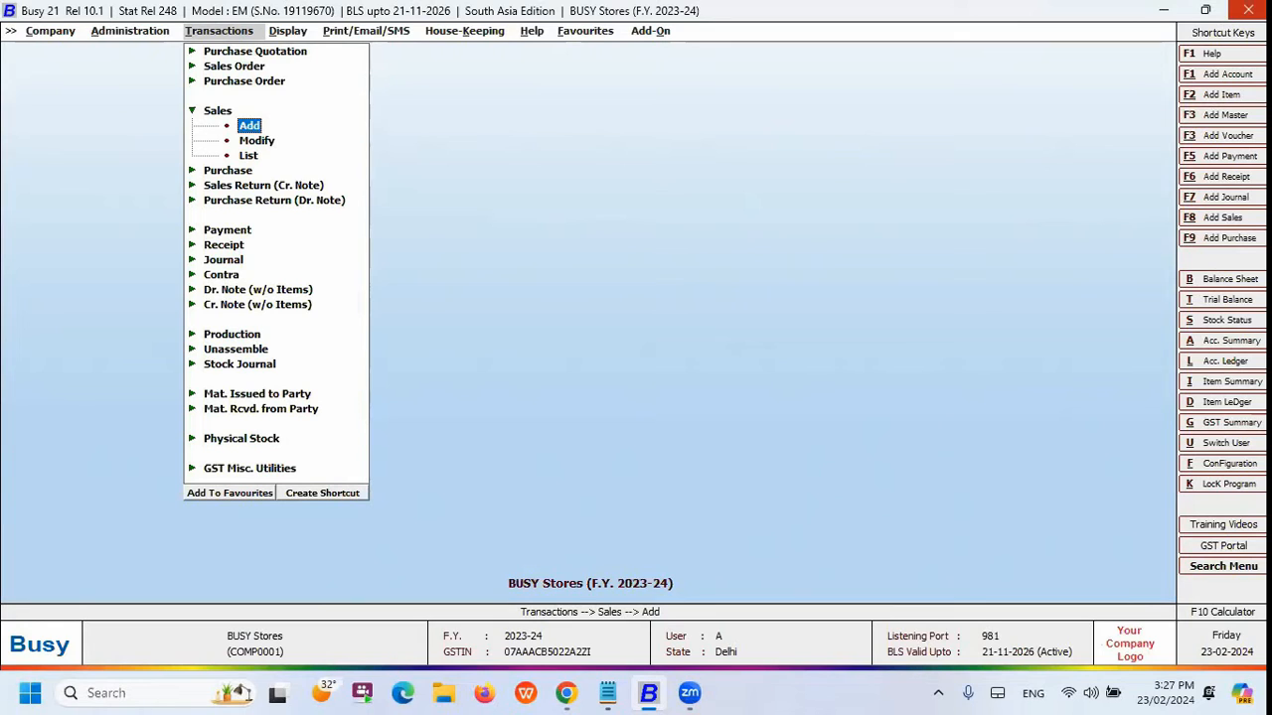
pyautogui.press('Left')
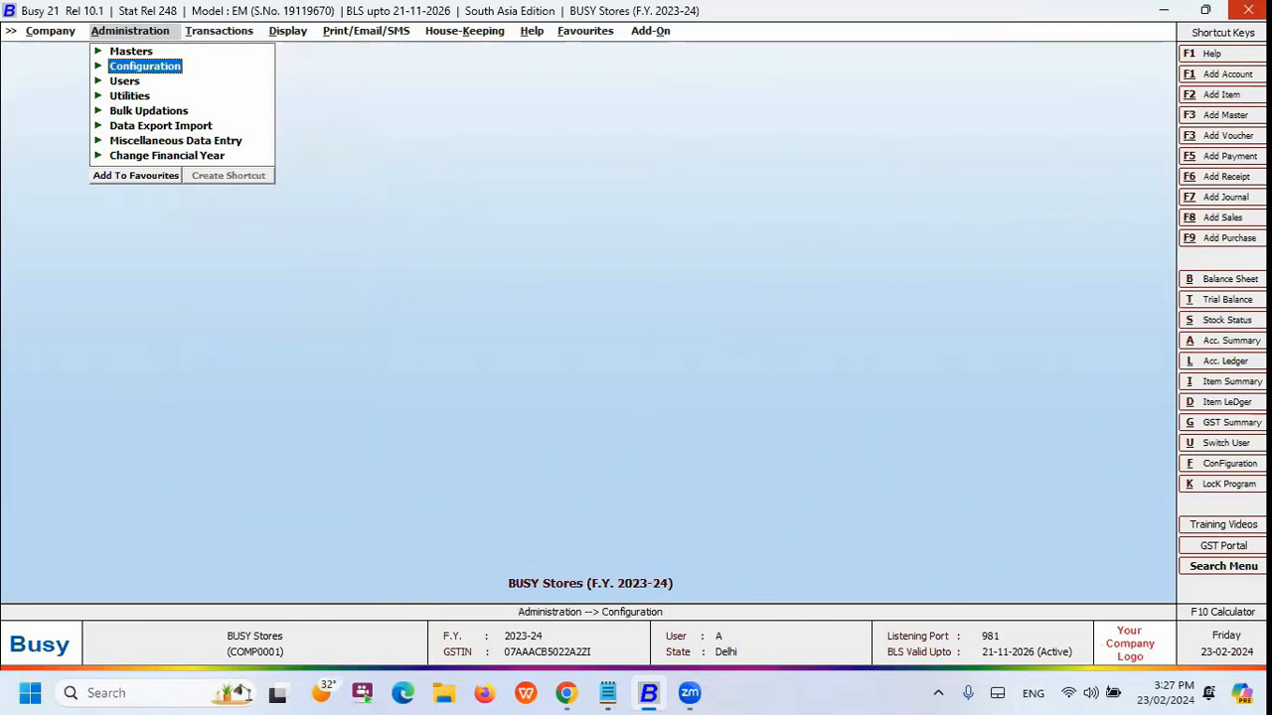
pyautogui.press('Return')
pyautogui.press('Return')
pyautogui.press('Escape')
pyautogui.press('Down')
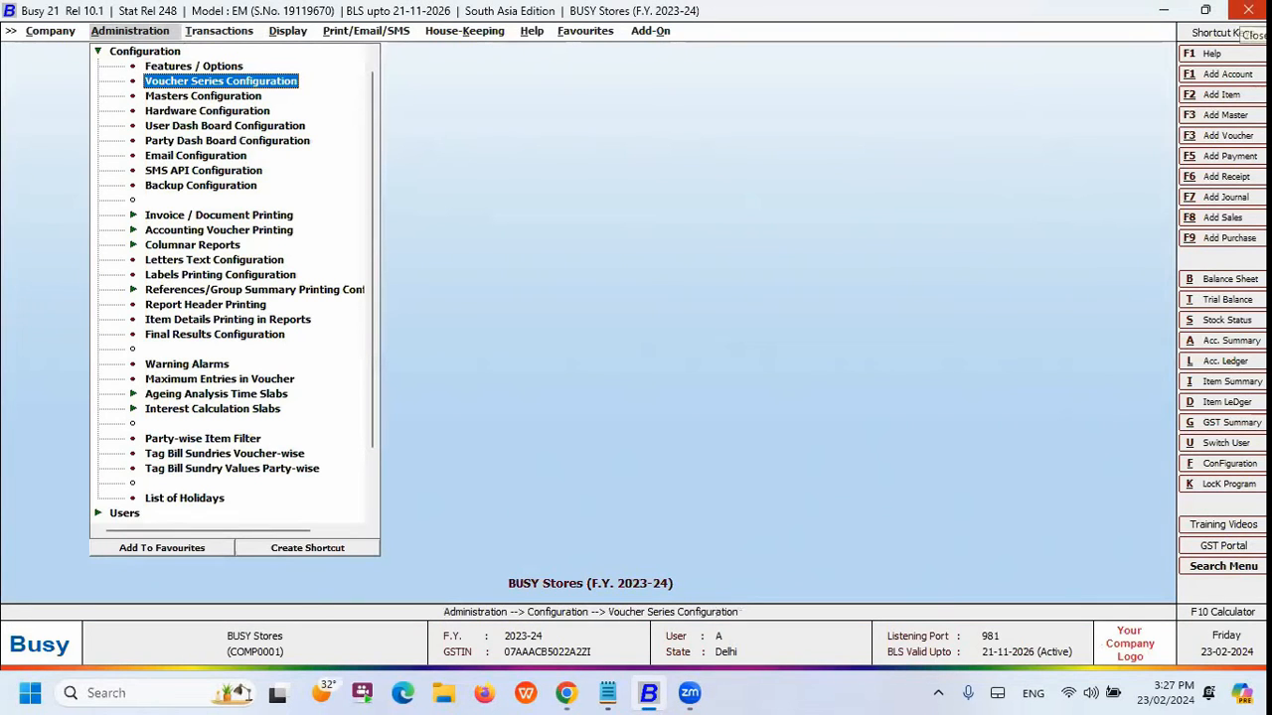
pyautogui.press('Return')
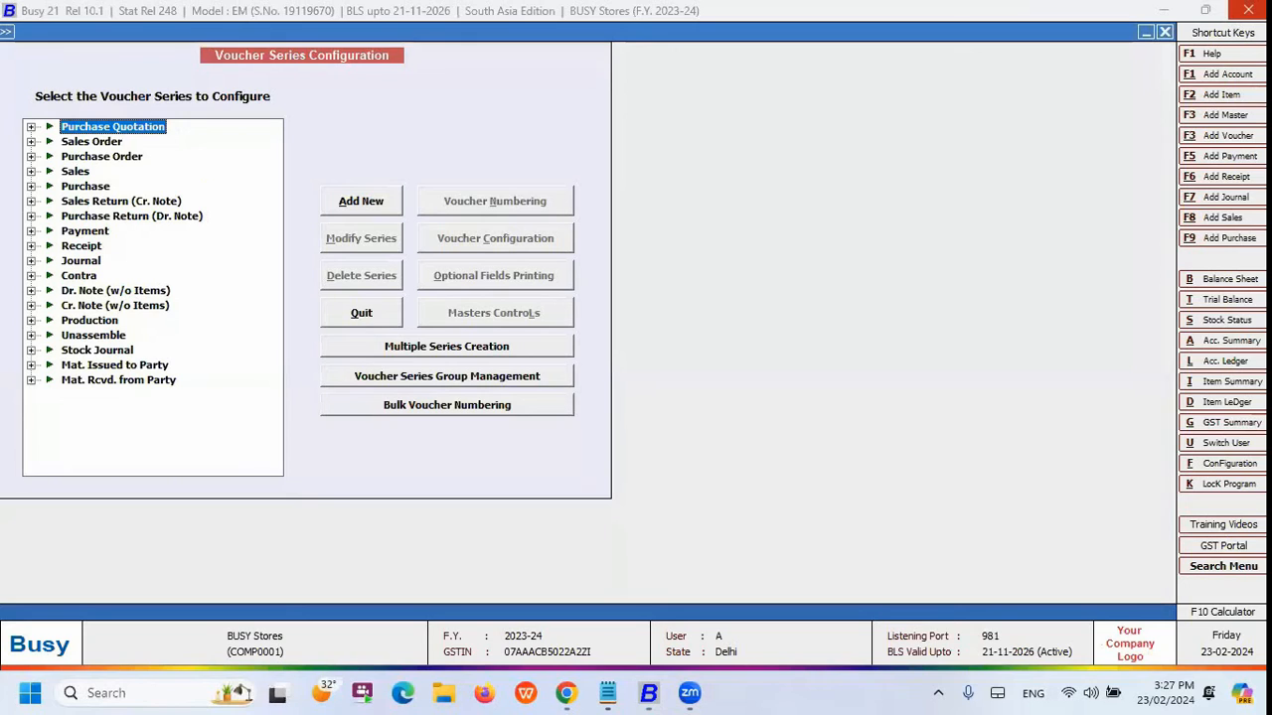
# Expand the Sales Order, Sales and Purchase voucher types to list their series
pyautogui.press('Down')
pyautogui.press('Up')
pyautogui.press('Down')
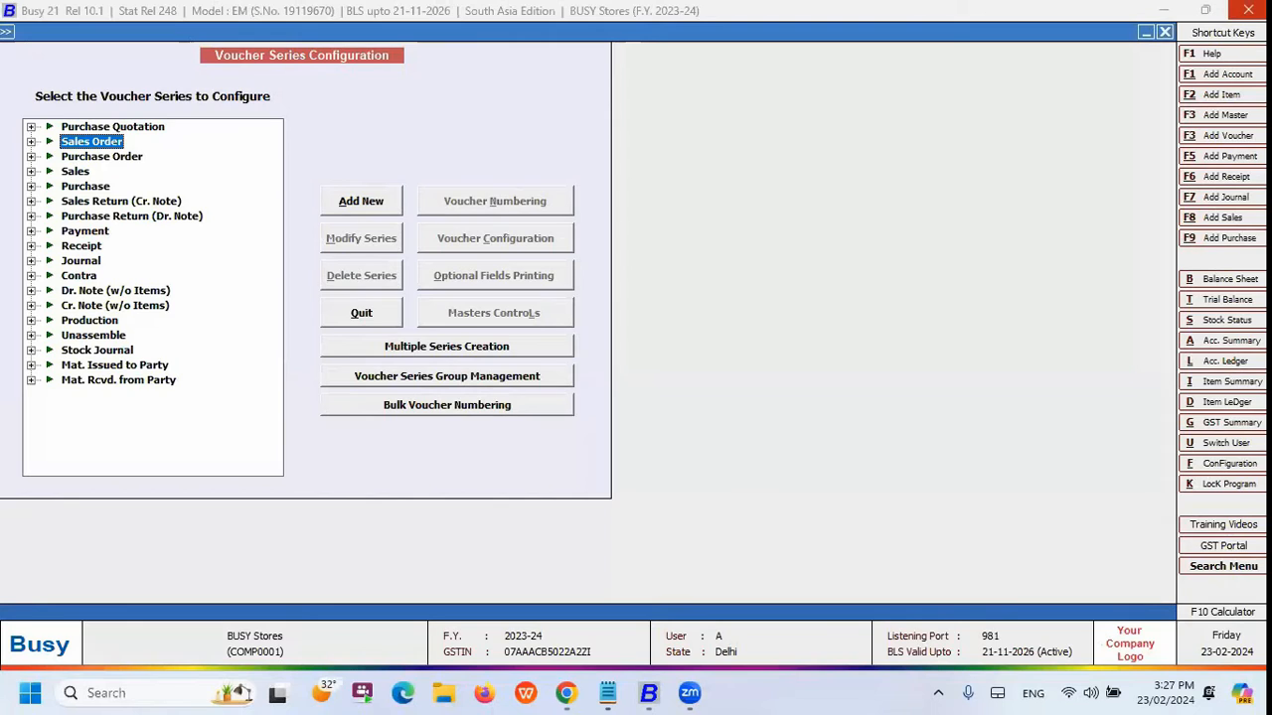
pyautogui.doubleClick(91, 141)
pyautogui.doubleClick(76, 185)
pyautogui.doubleClick(85, 231)
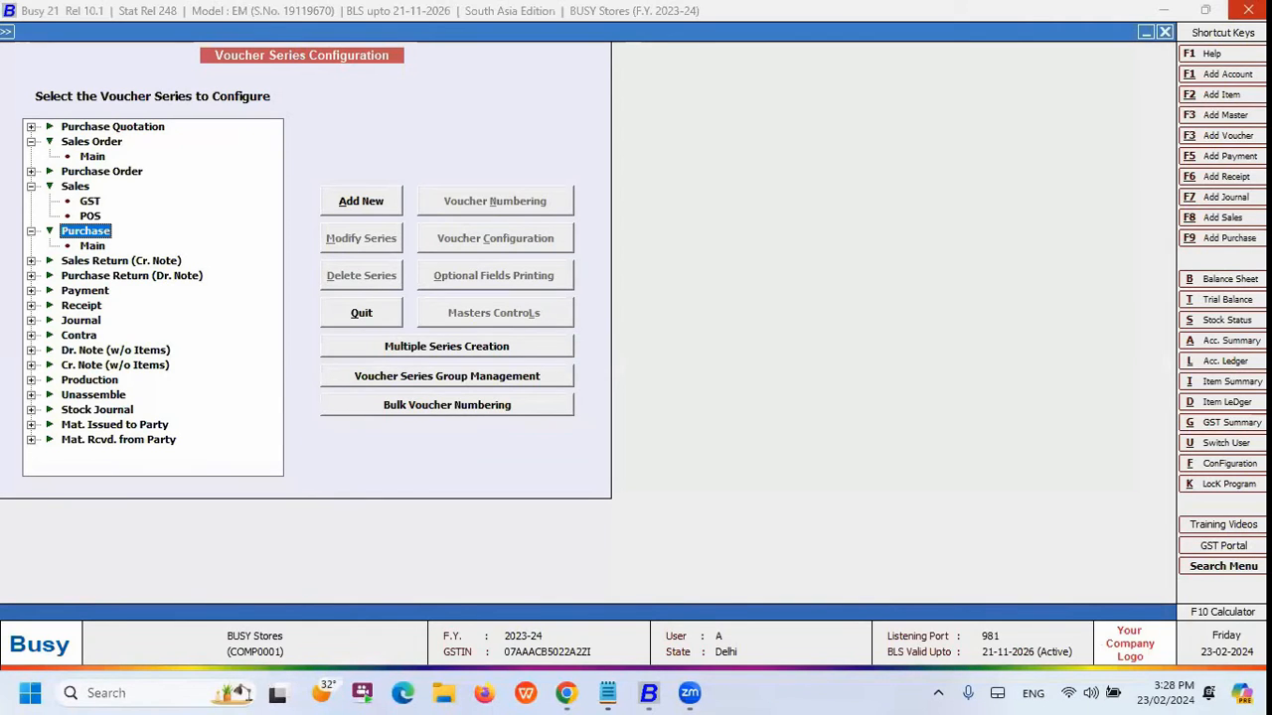
# Open the voucher configuration of the POS series under Sales
pyautogui.press('Up')
pyautogui.press('Up')
pyautogui.press('Down')
pyautogui.press('Up')
pyautogui.press('Up')
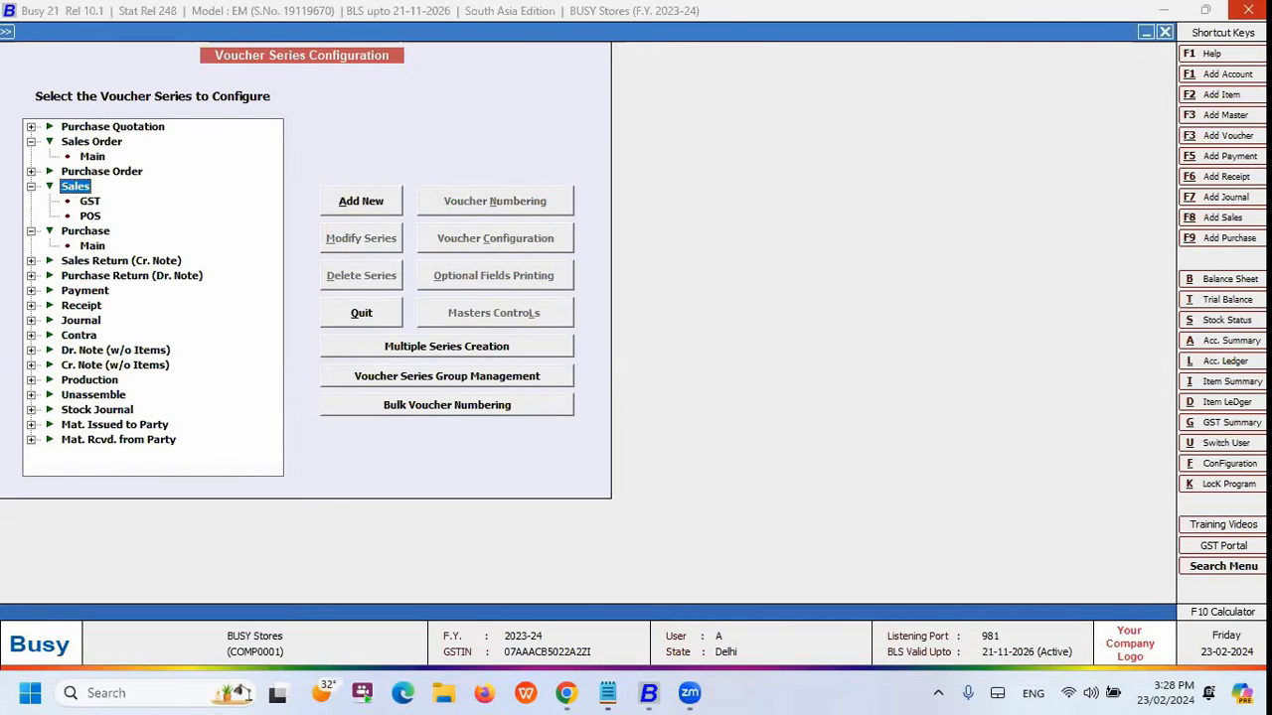
pyautogui.press('Down')
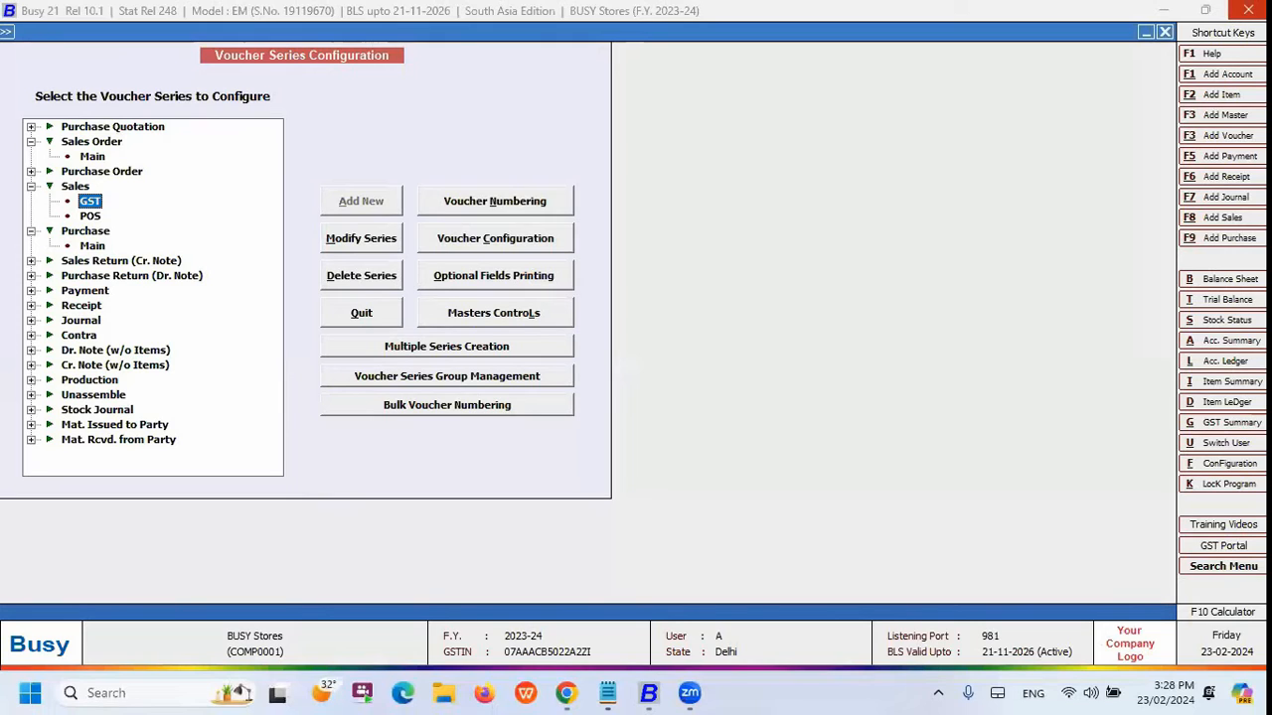
pyautogui.press('Down')
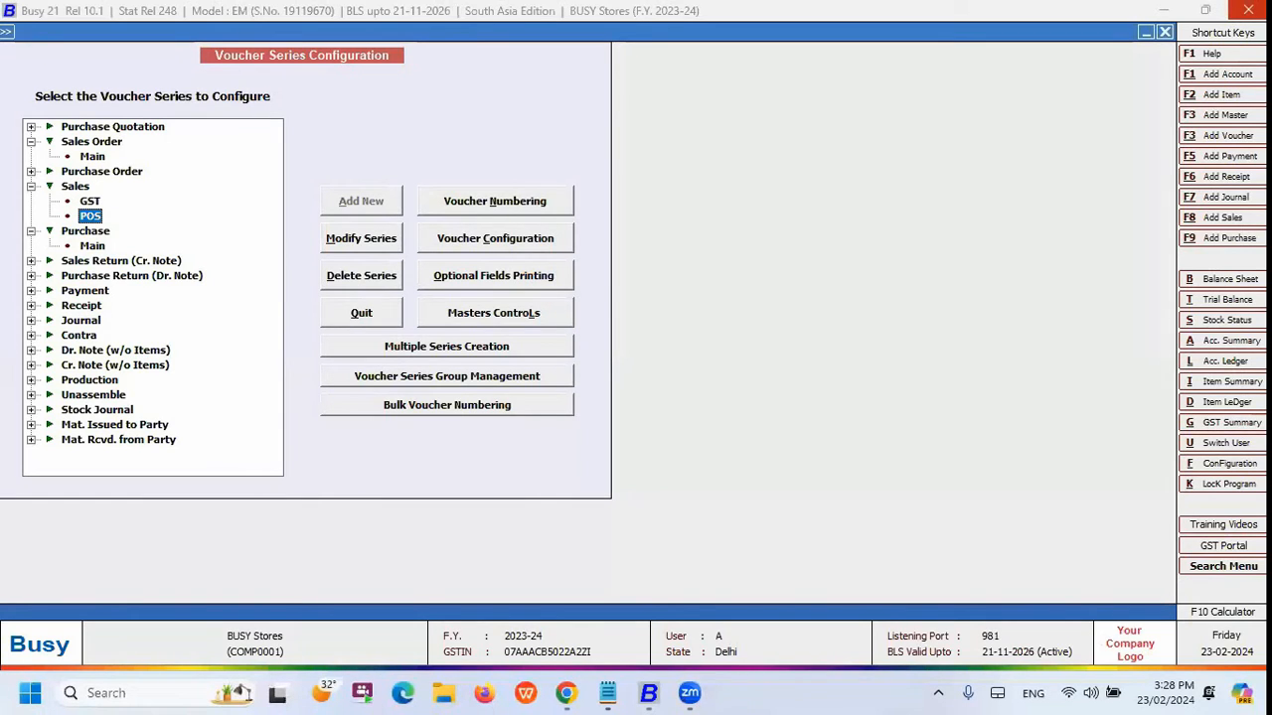
pyautogui.click(516, 244)
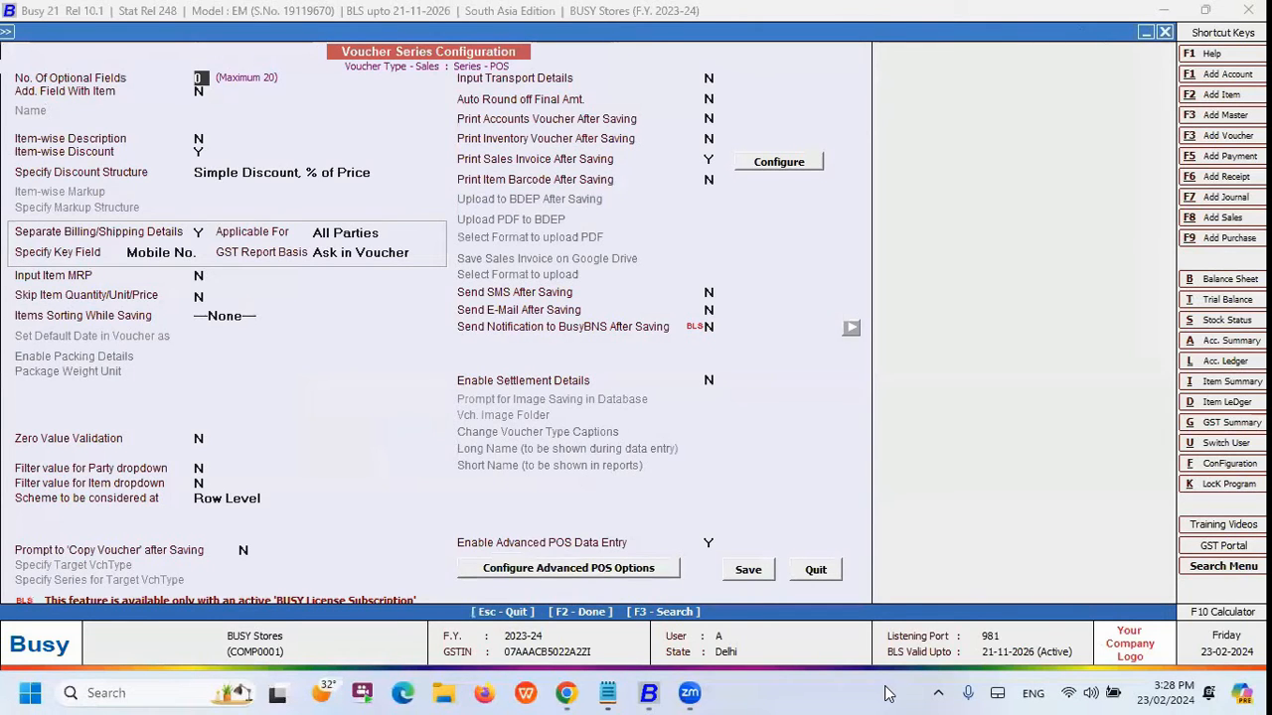
# Search the series options for POS and open the advanced POS options configuration
pyautogui.press('F3')
pyautogui.write('POS')
pyautogui.press('Return')
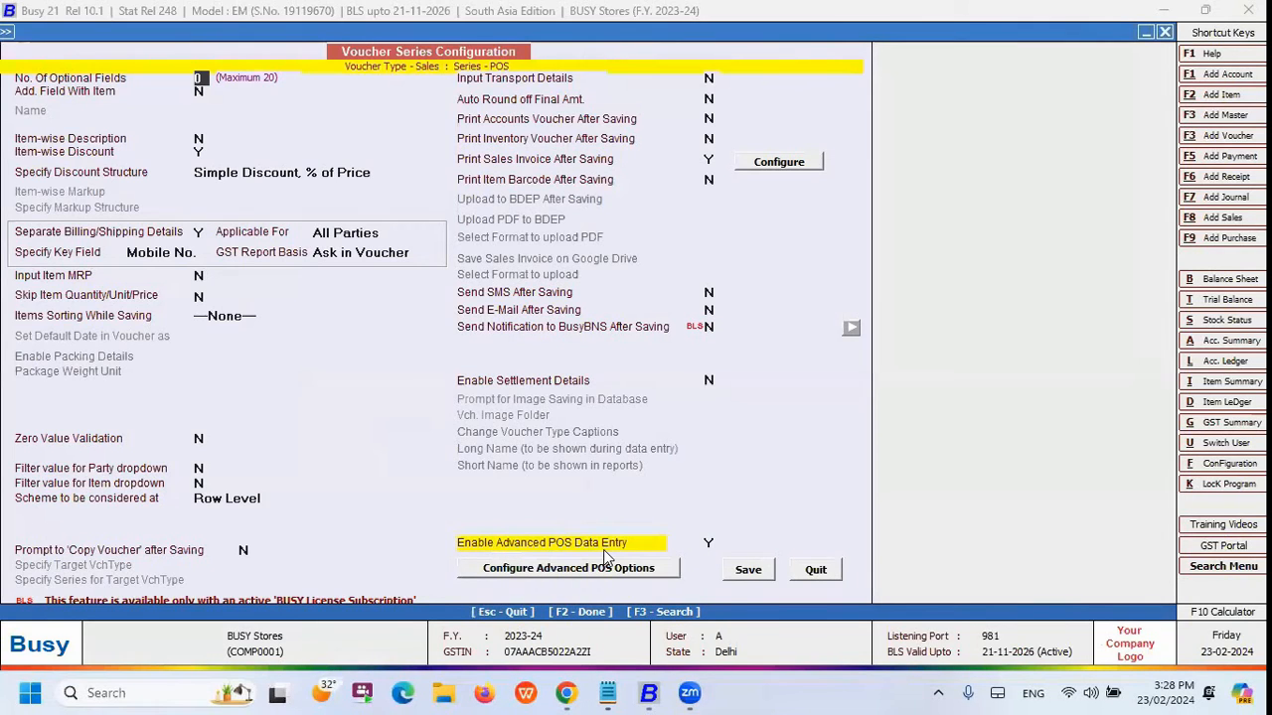
pyautogui.click(708, 544)
pyautogui.click(620, 577)
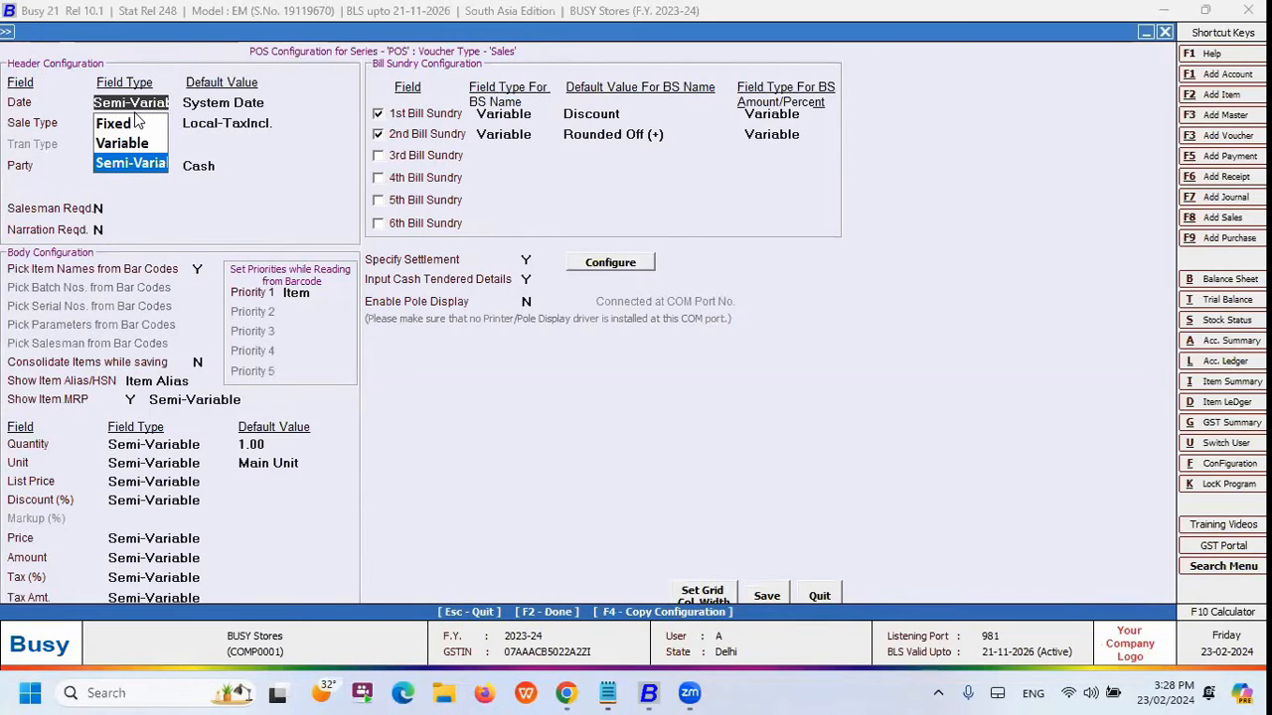
# Review the field type and default value choices for Date, keeping Semi-Variable and System Date
pyautogui.click(205, 99)
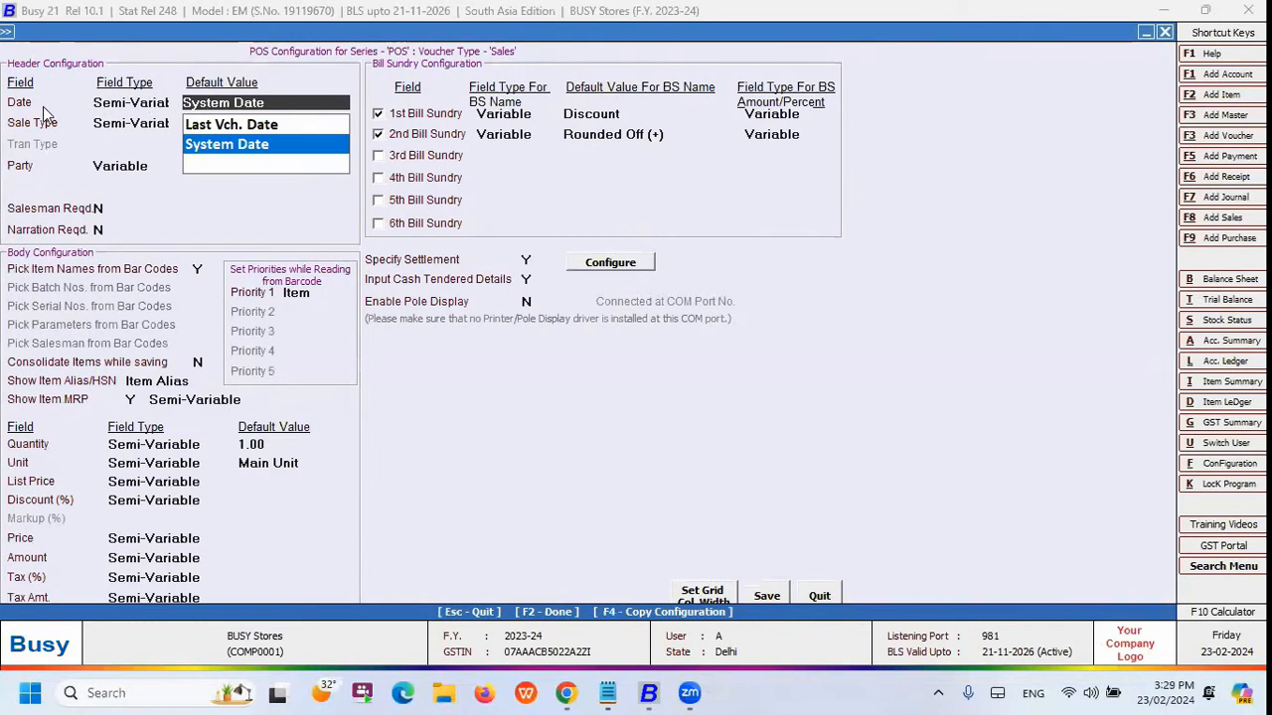
pyautogui.click(117, 105)
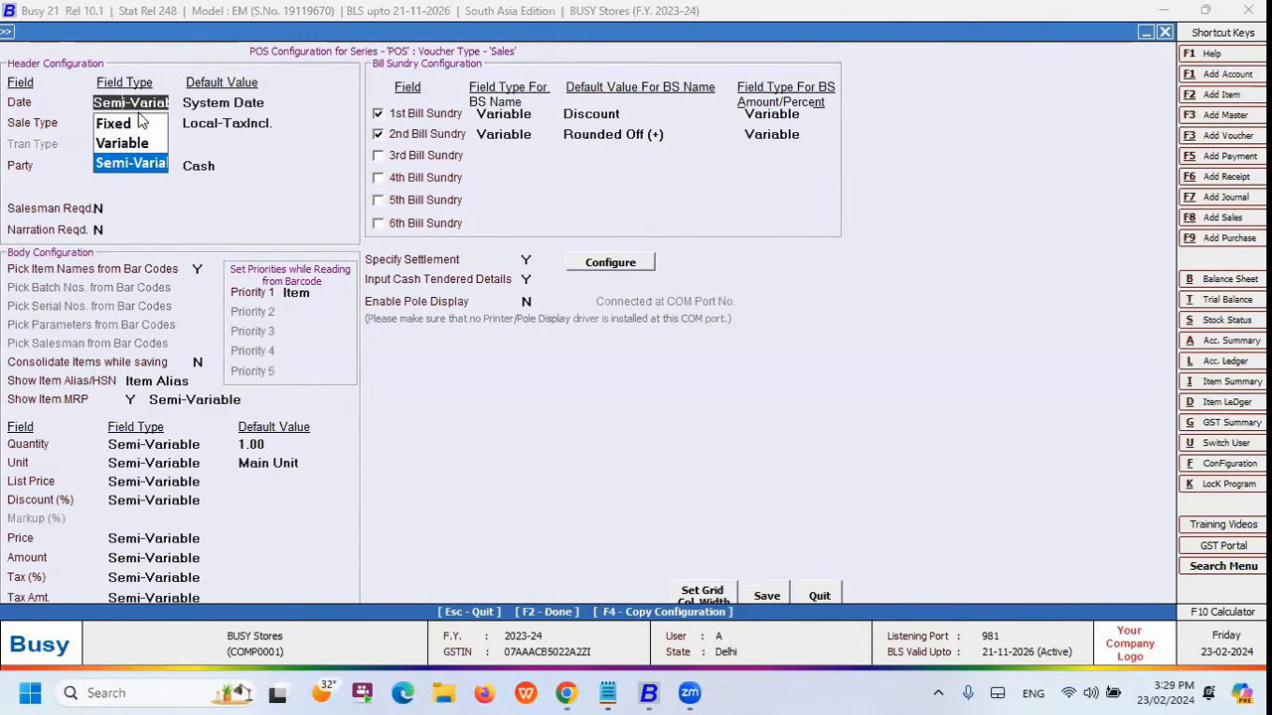
pyautogui.click(136, 164)
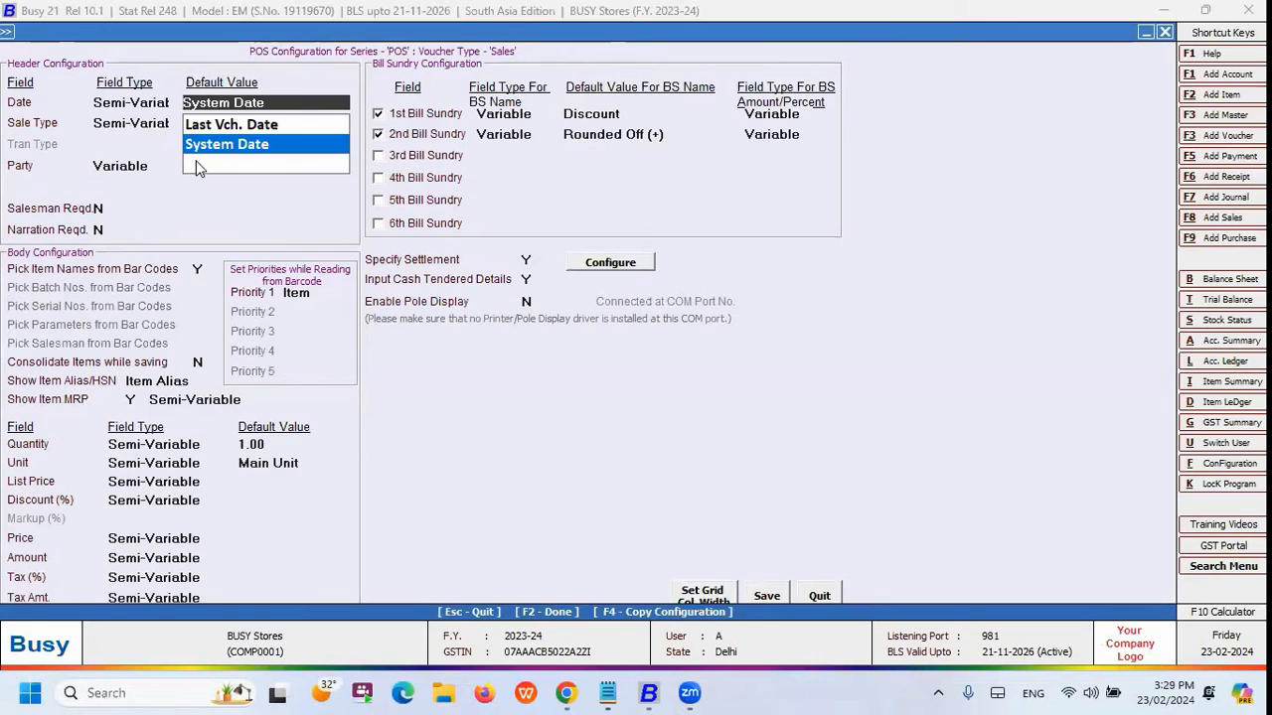
pyautogui.click(142, 103)
pyautogui.click(236, 104)
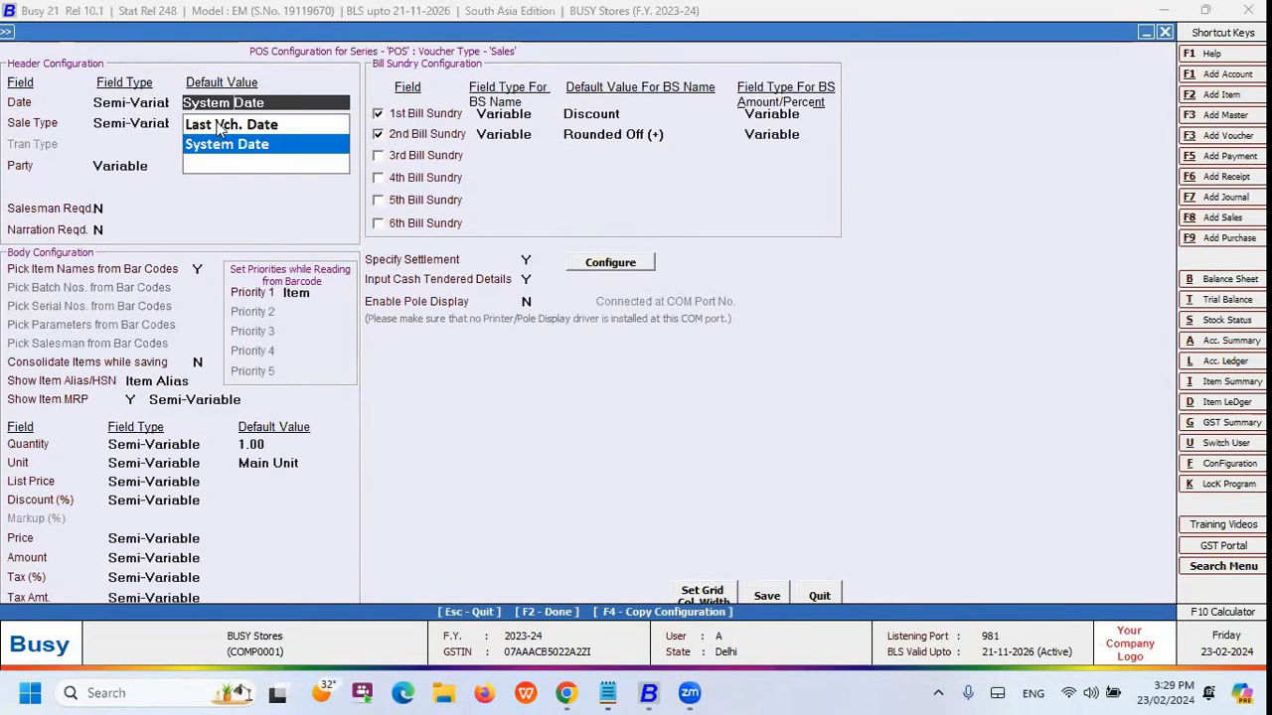
# Review the field type choices for Sale Type, keeping Semi-Variable
pyautogui.click(152, 123)
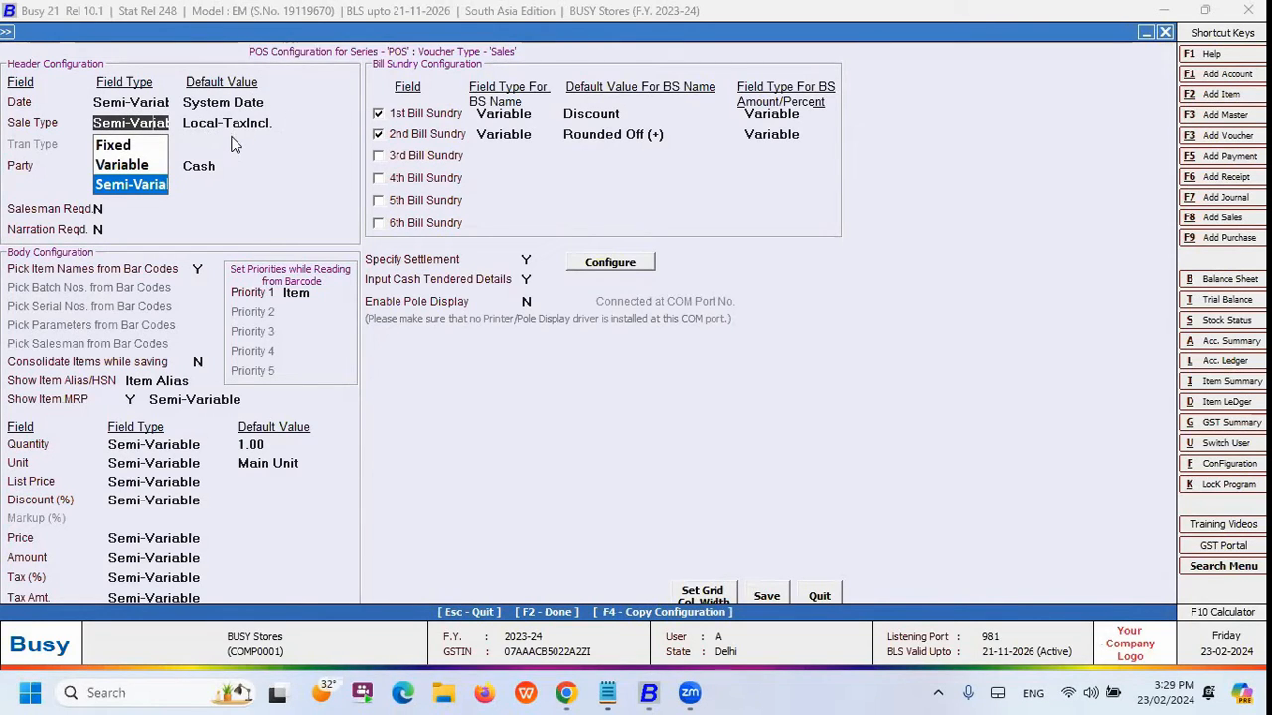
pyautogui.press('Return')
pyautogui.click(113, 127)
pyautogui.press('Return')
pyautogui.click(141, 124)
pyautogui.click(136, 182)
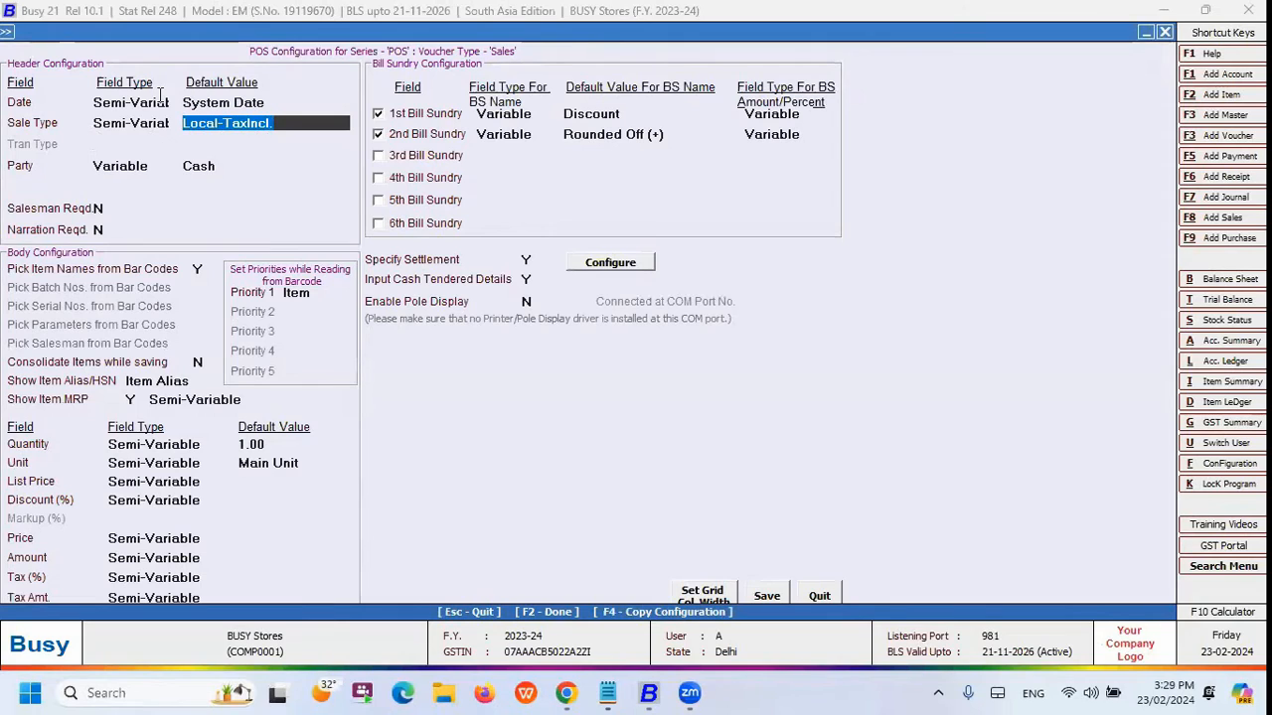
# Review the Party field type and default value, keeping Variable and Cash
pyautogui.click(131, 166)
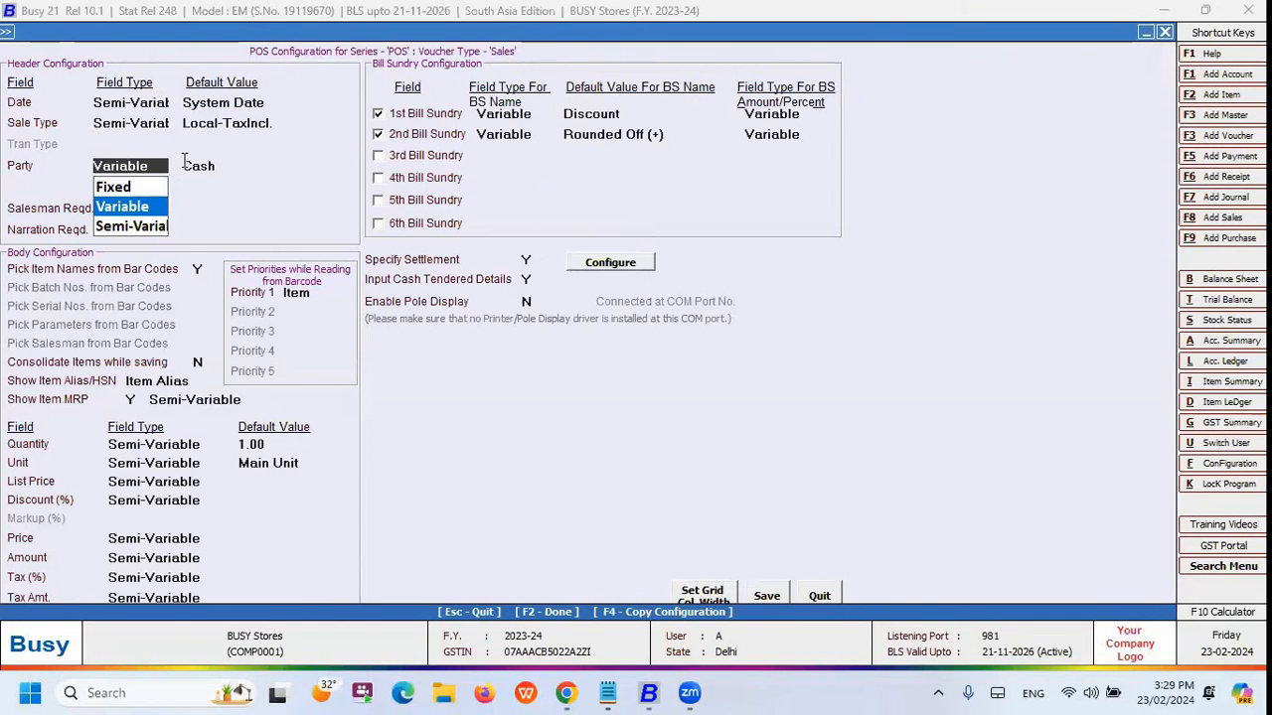
pyautogui.click(218, 173)
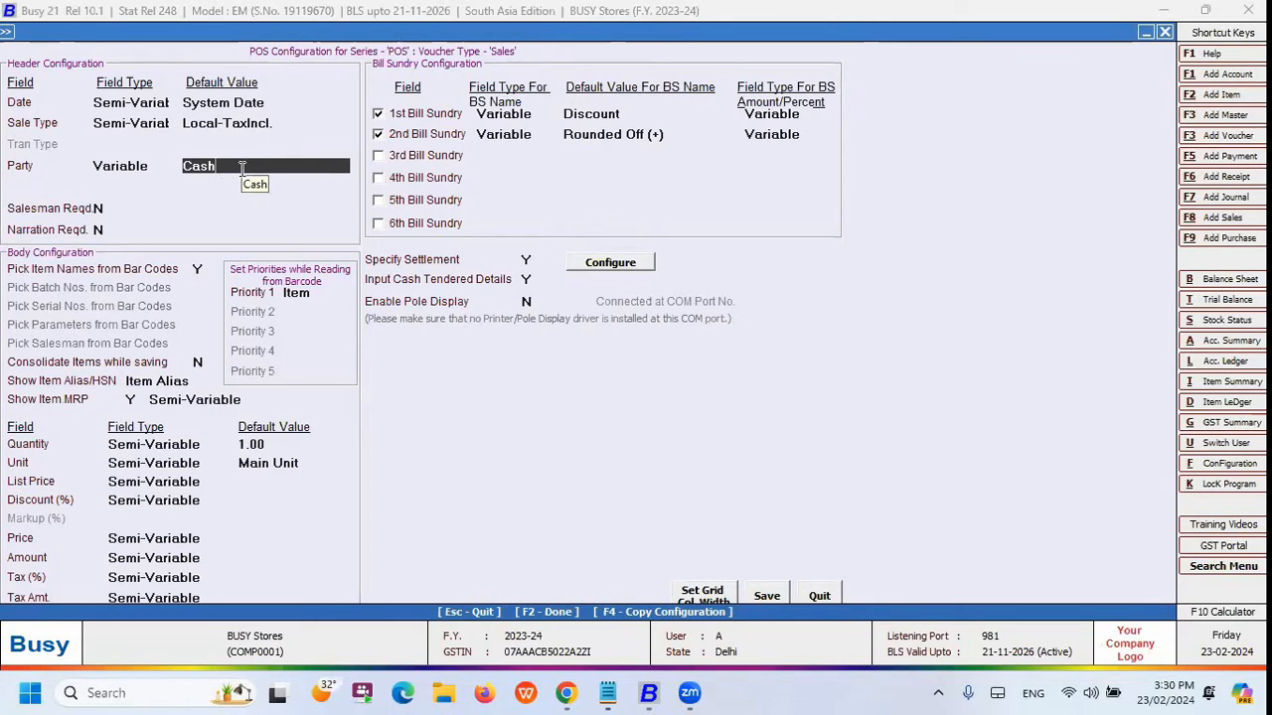
pyautogui.click(143, 165)
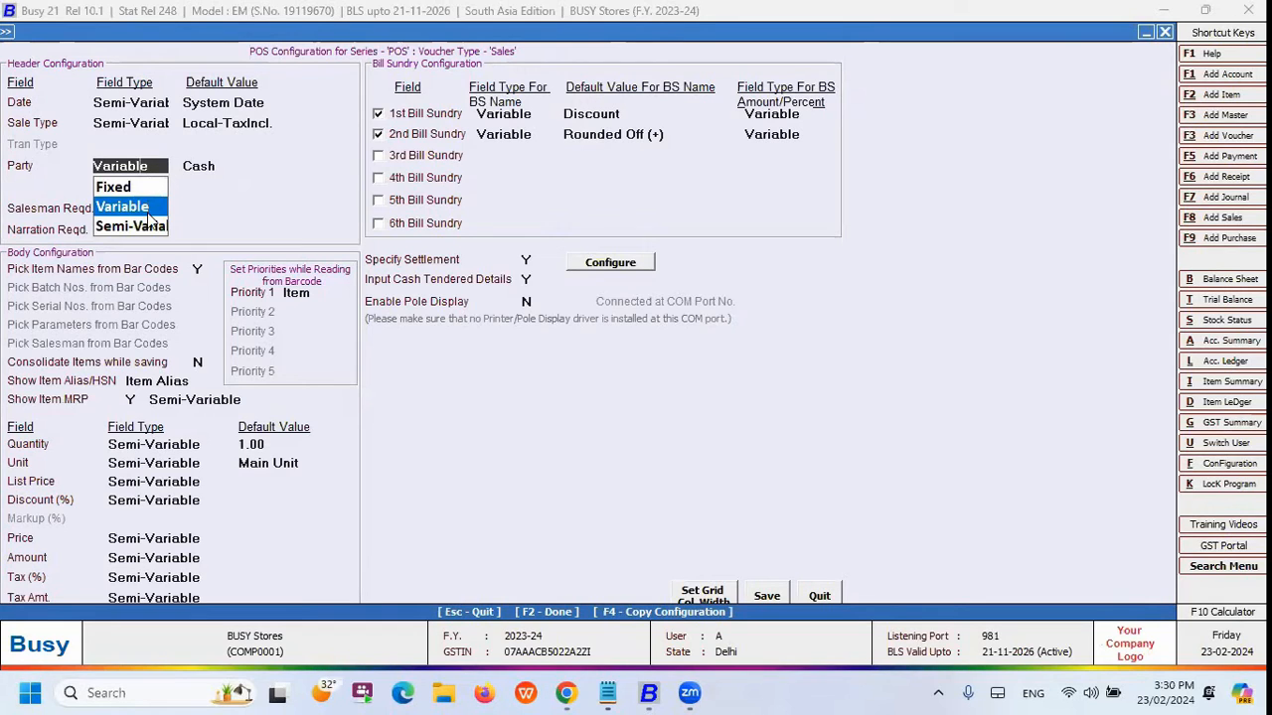
pyautogui.click(149, 207)
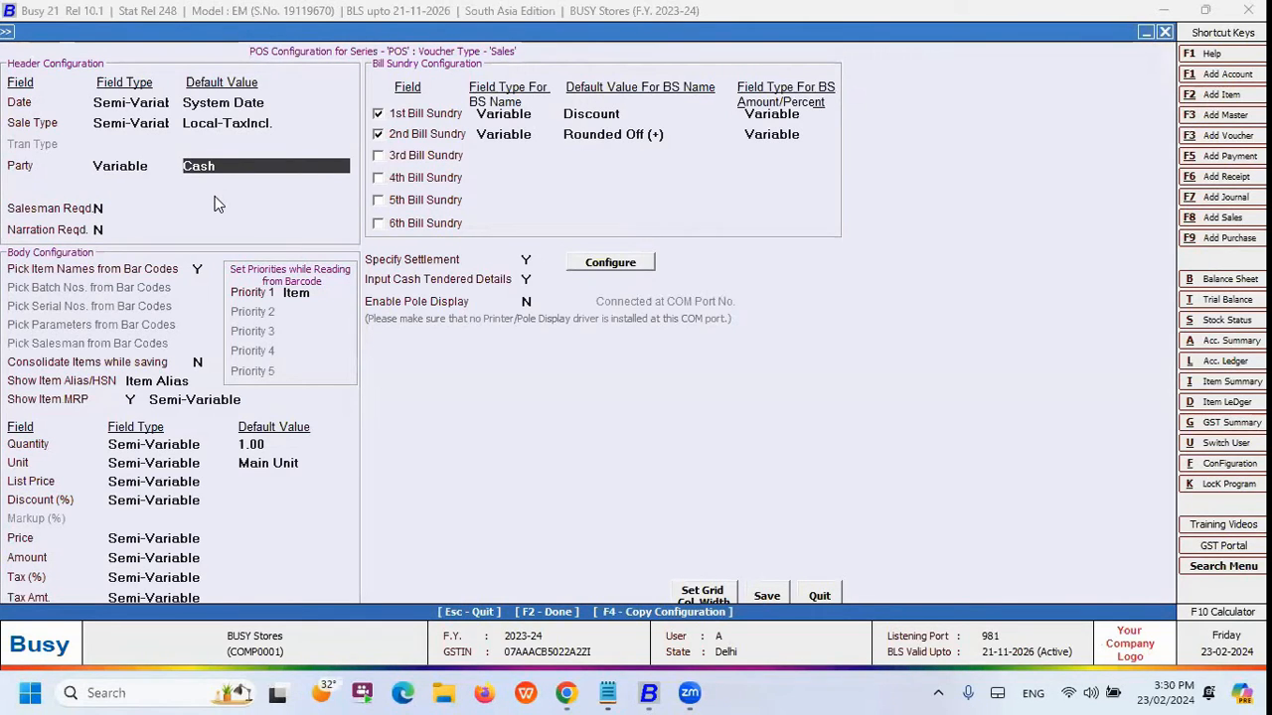
pyautogui.press('Return')
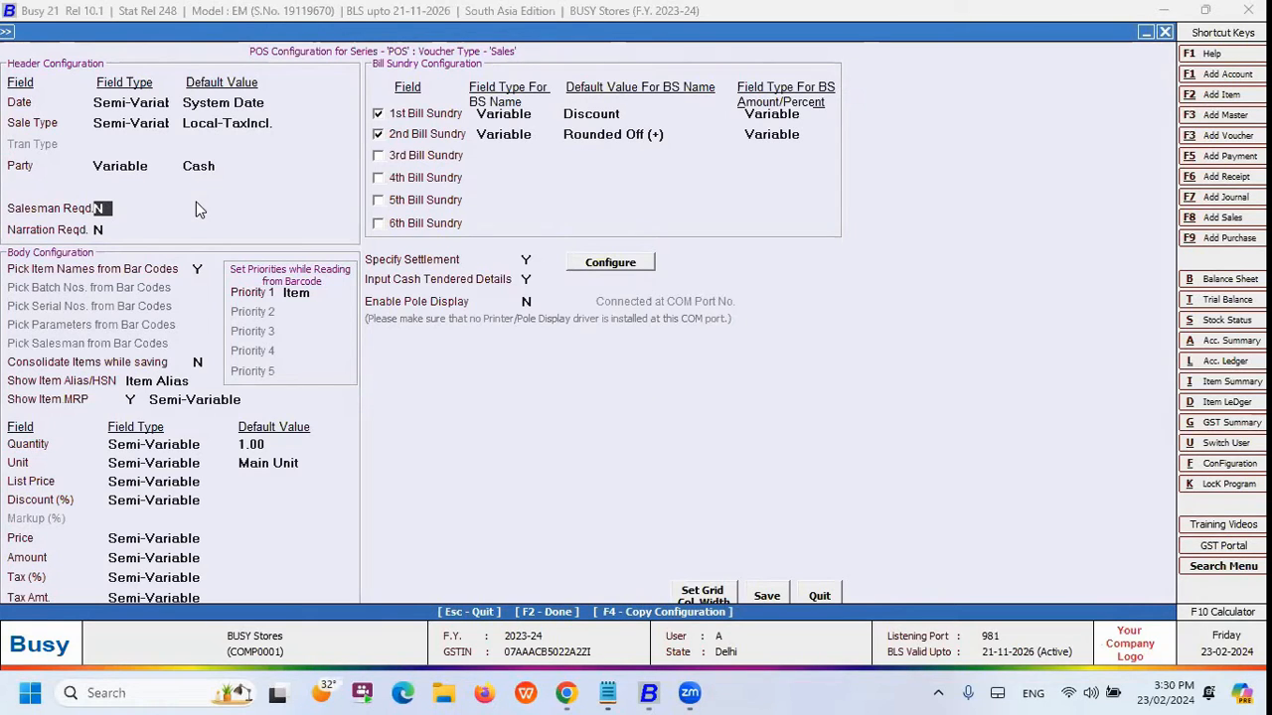
# Set Narration Reqd. to Y with the Semi-Variable field type
pyautogui.click(98, 230)
pyautogui.write('Y')
pyautogui.press('Return')
pyautogui.press('Return')
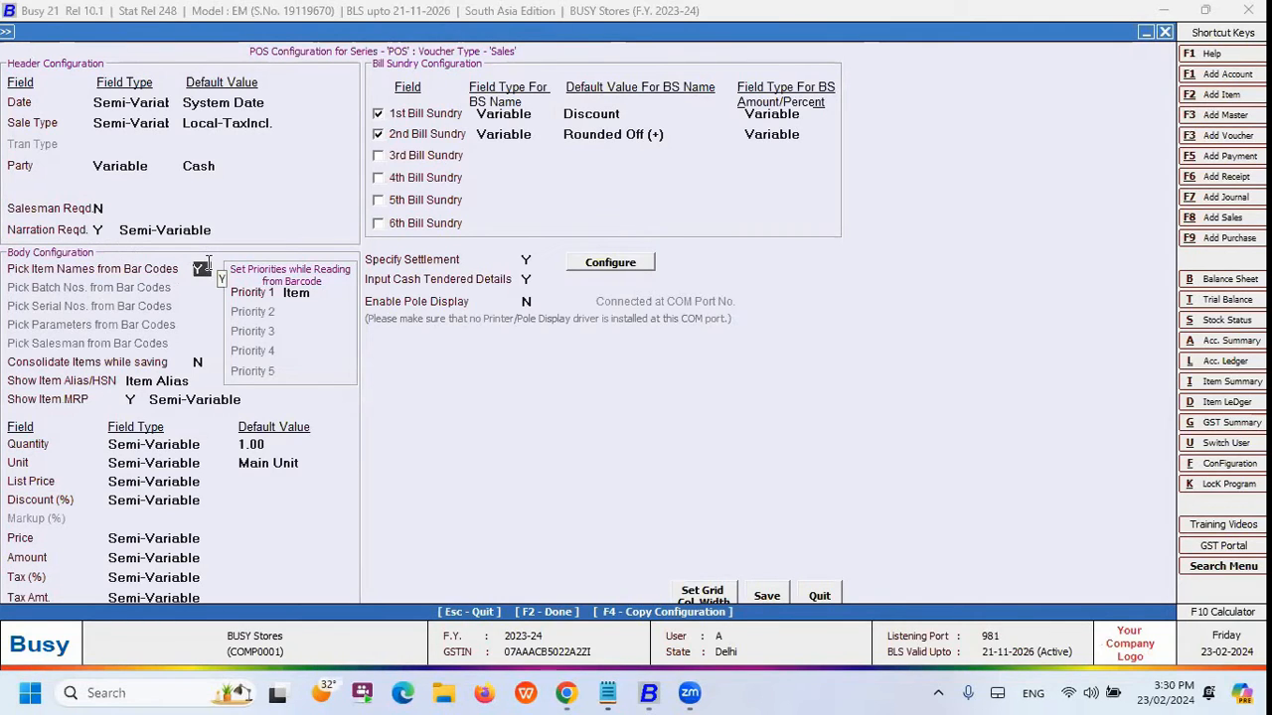
# Keep Pick Item Names from Bar Codes at Y and set Consolidate Items while saving to Y
pyautogui.write('N')
pyautogui.click(202, 269)
pyautogui.press('Return')
pyautogui.press('y')
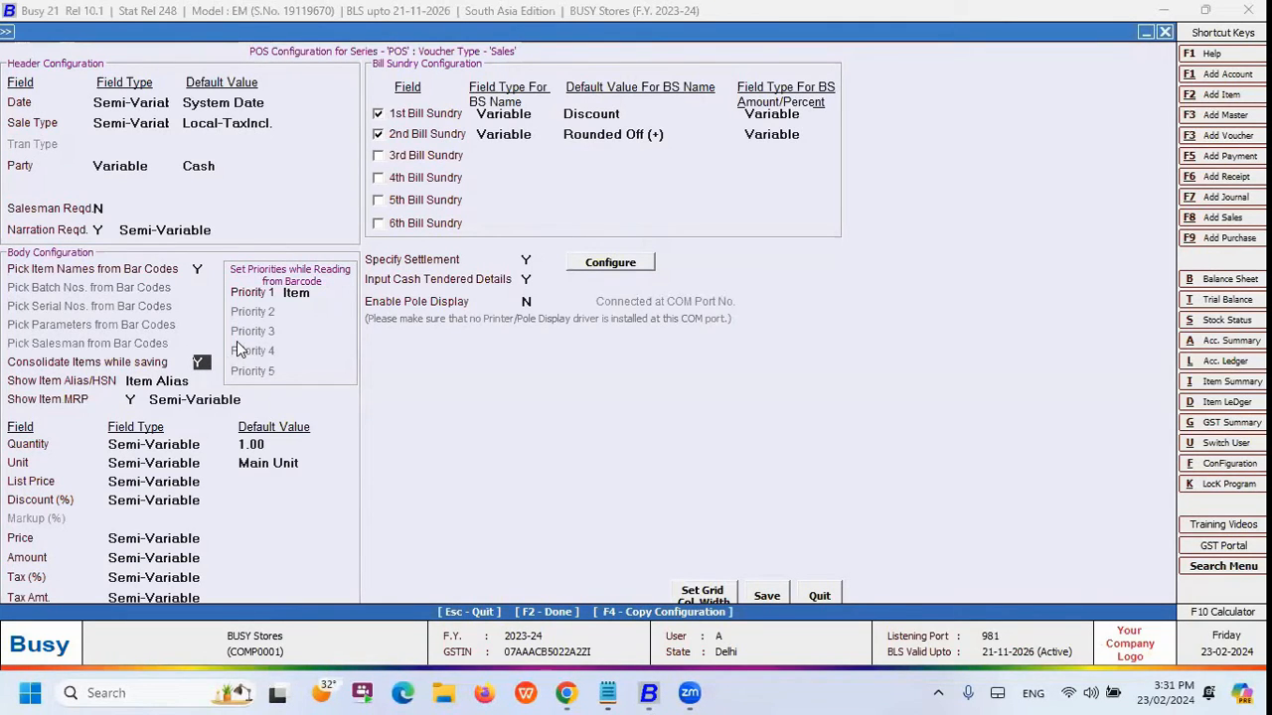
pyautogui.press('Return')
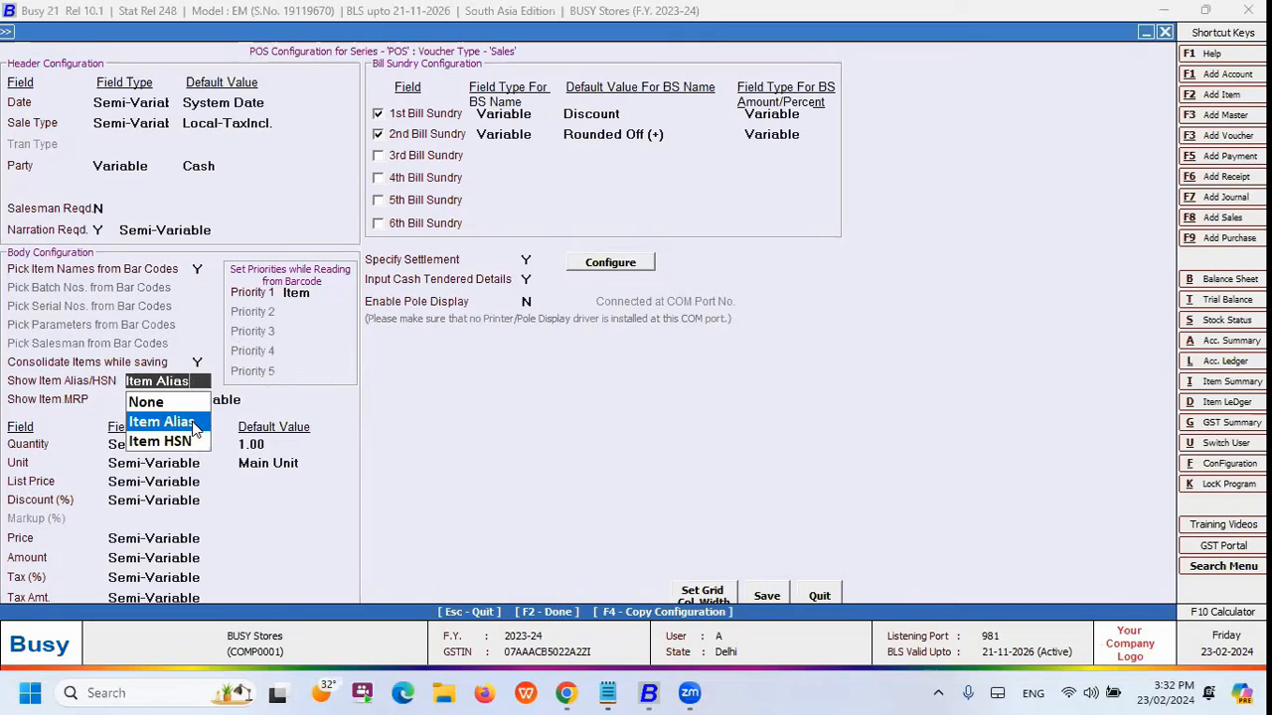
# Keep Item Alias for Show Item Alias/HSN and review the field type choices for Quantity and Price
pyautogui.press('Return')
pyautogui.click(171, 382)
pyautogui.press('Return')
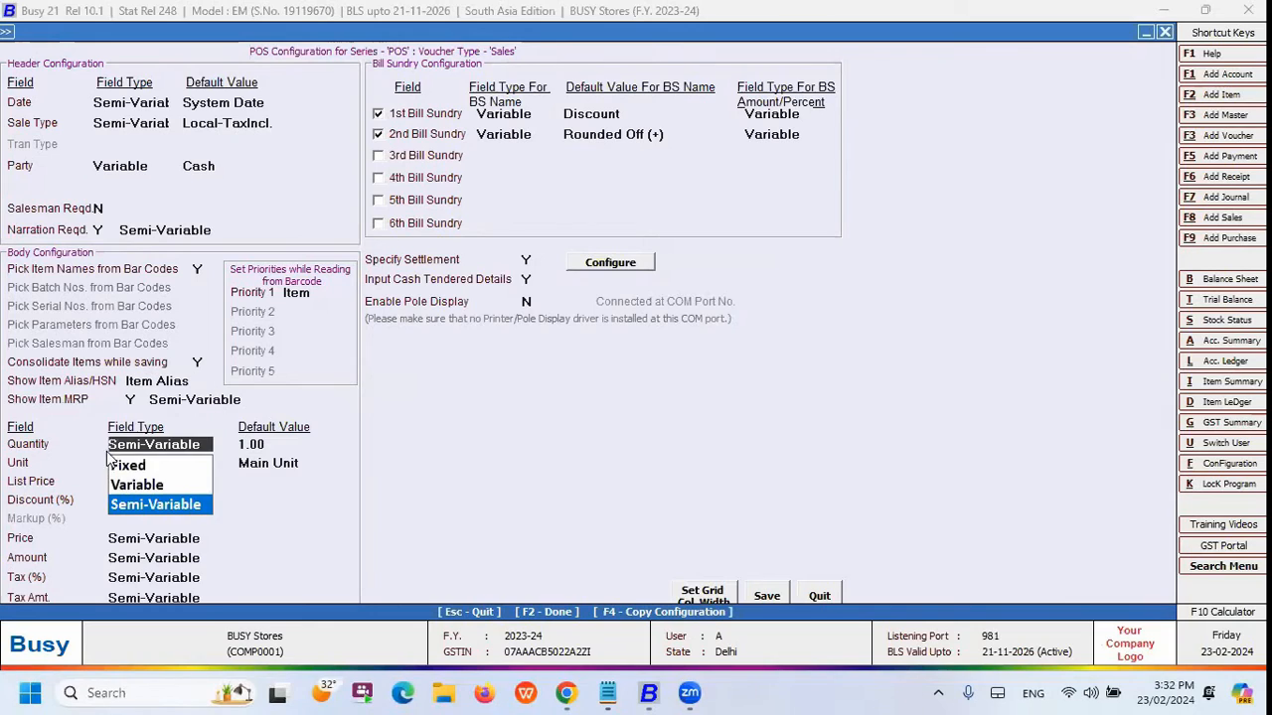
pyautogui.click(162, 540)
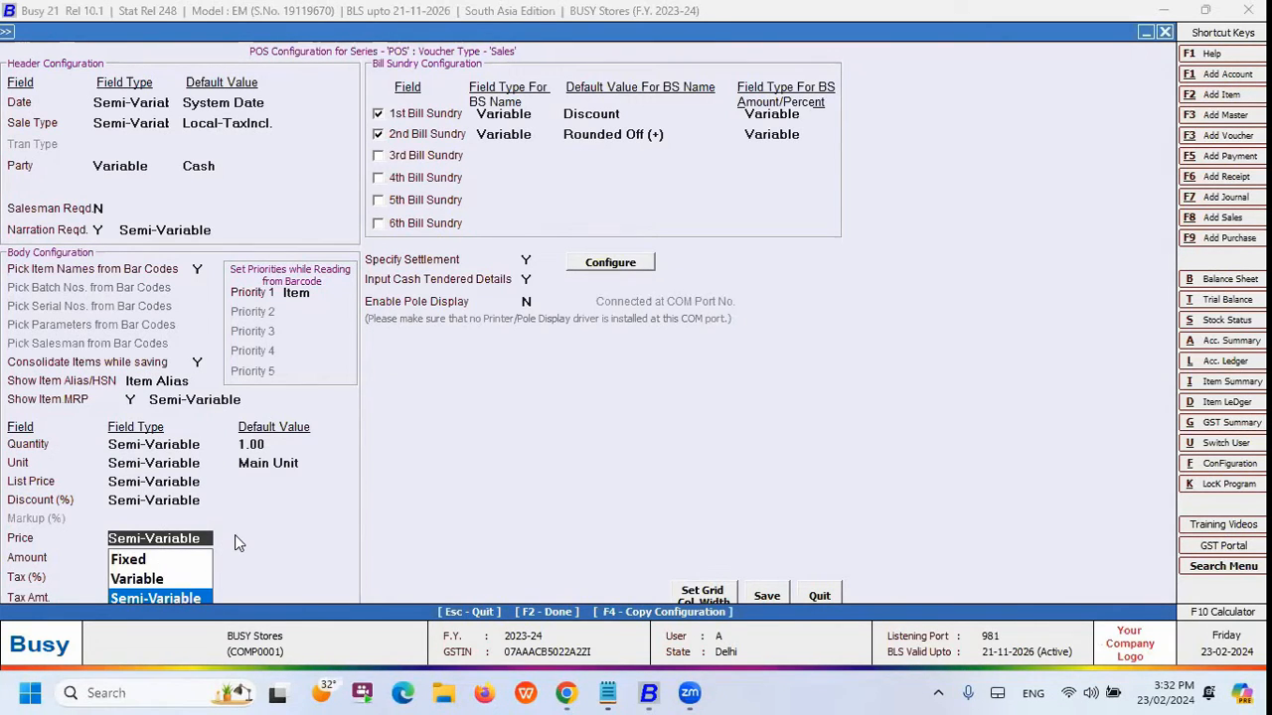
pyautogui.click(202, 445)
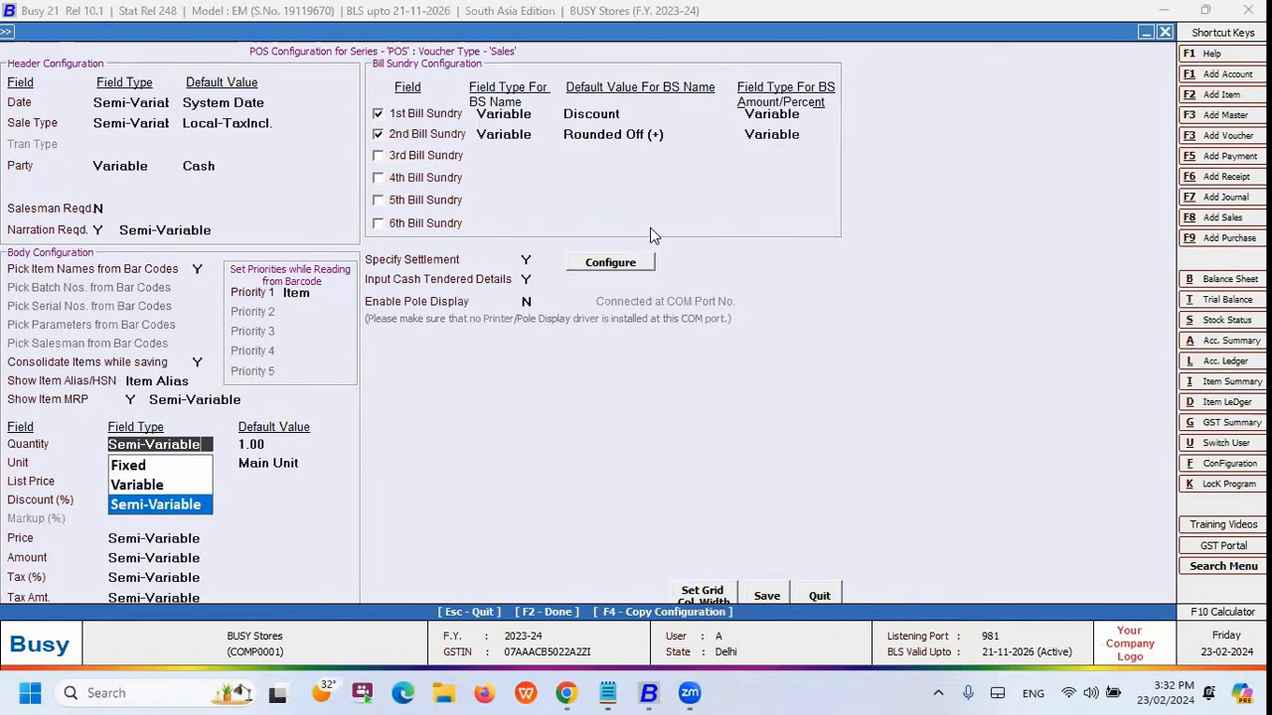
# Try enabling the 3rd to 6th bill sundries and disable them again
pyautogui.click(407, 158)
pyautogui.click(409, 178)
pyautogui.click(410, 224)
pyautogui.click(410, 201)
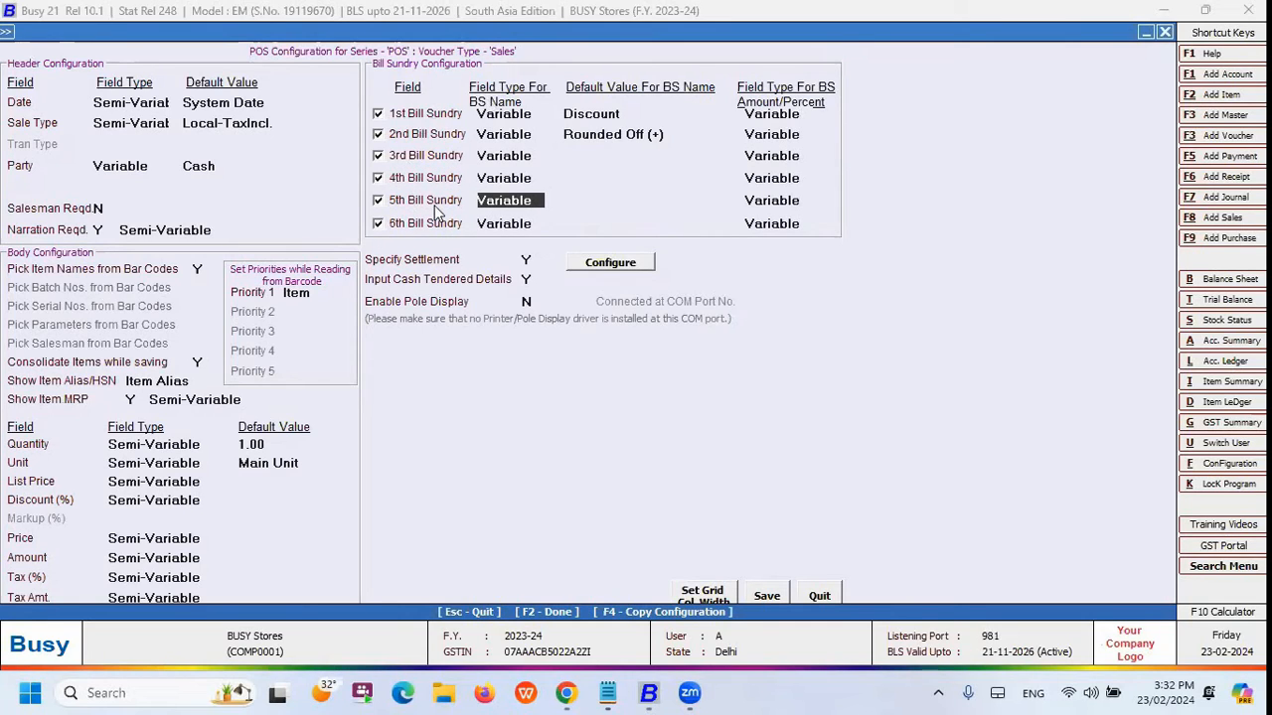
pyautogui.click(417, 201)
pyautogui.click(415, 222)
pyautogui.click(415, 178)
pyautogui.click(415, 156)
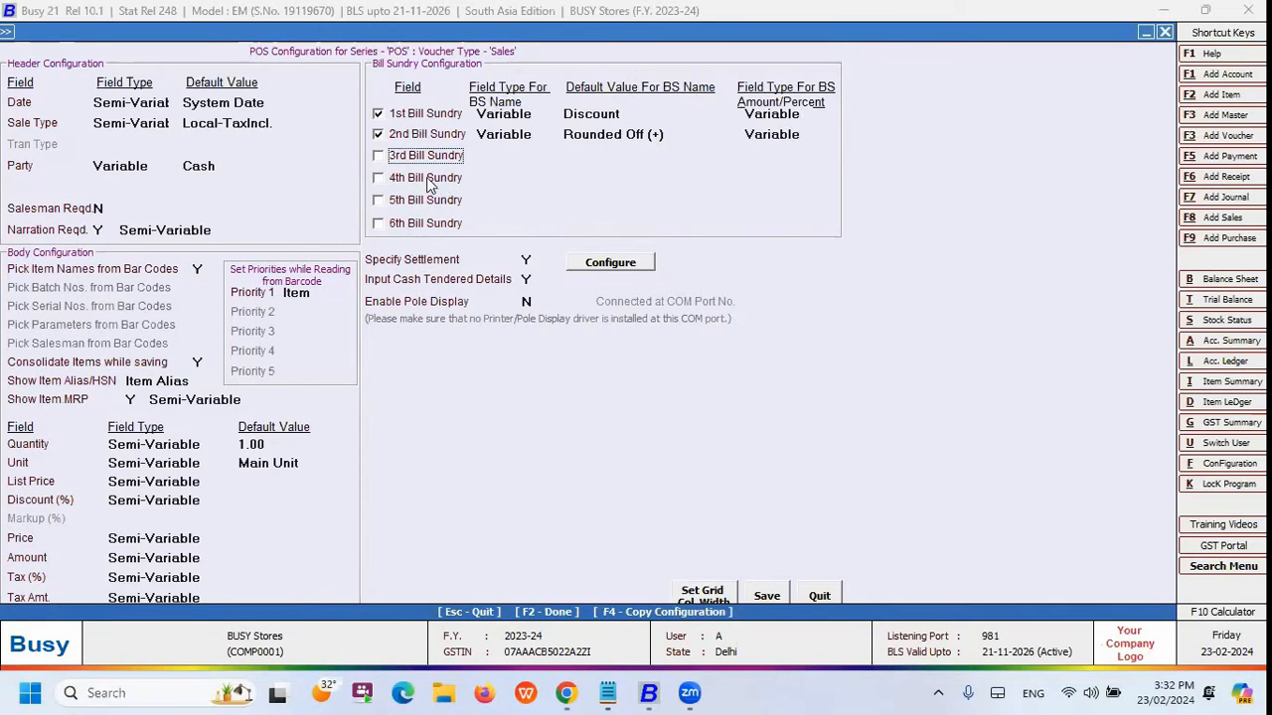
pyautogui.click(417, 223)
pyautogui.click(418, 200)
pyautogui.click(419, 178)
pyautogui.click(418, 156)
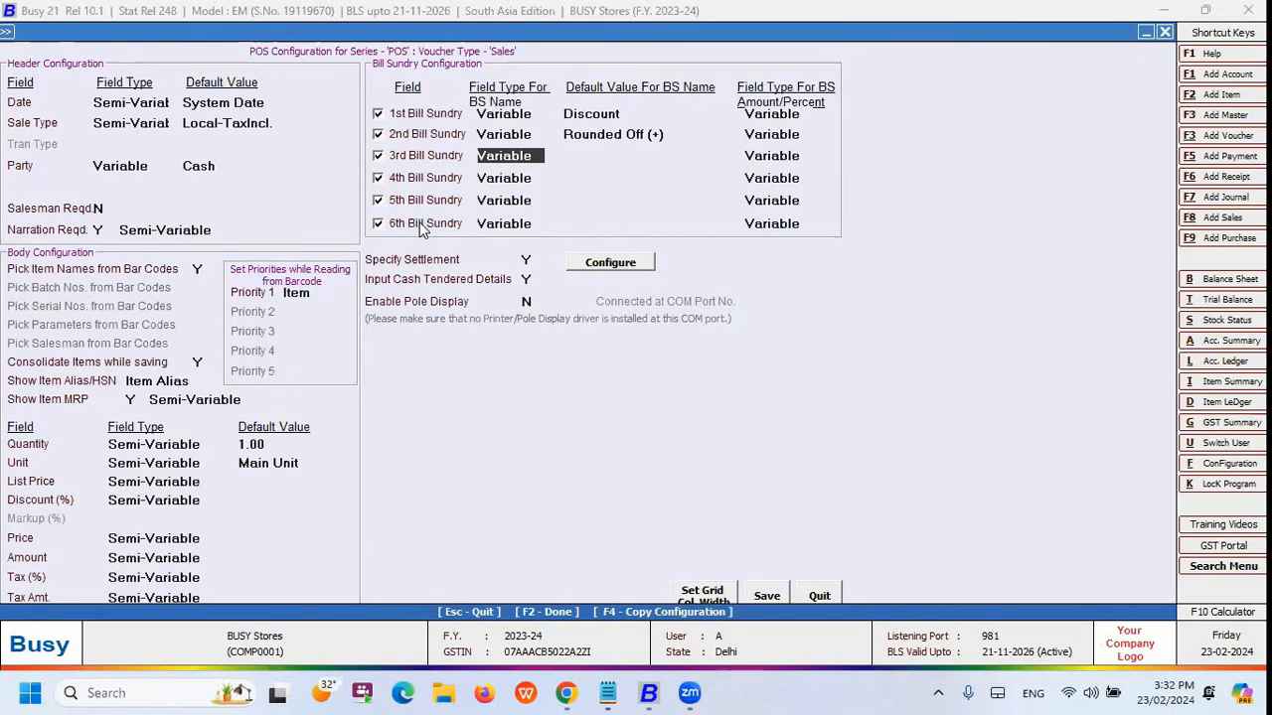
pyautogui.click(423, 179)
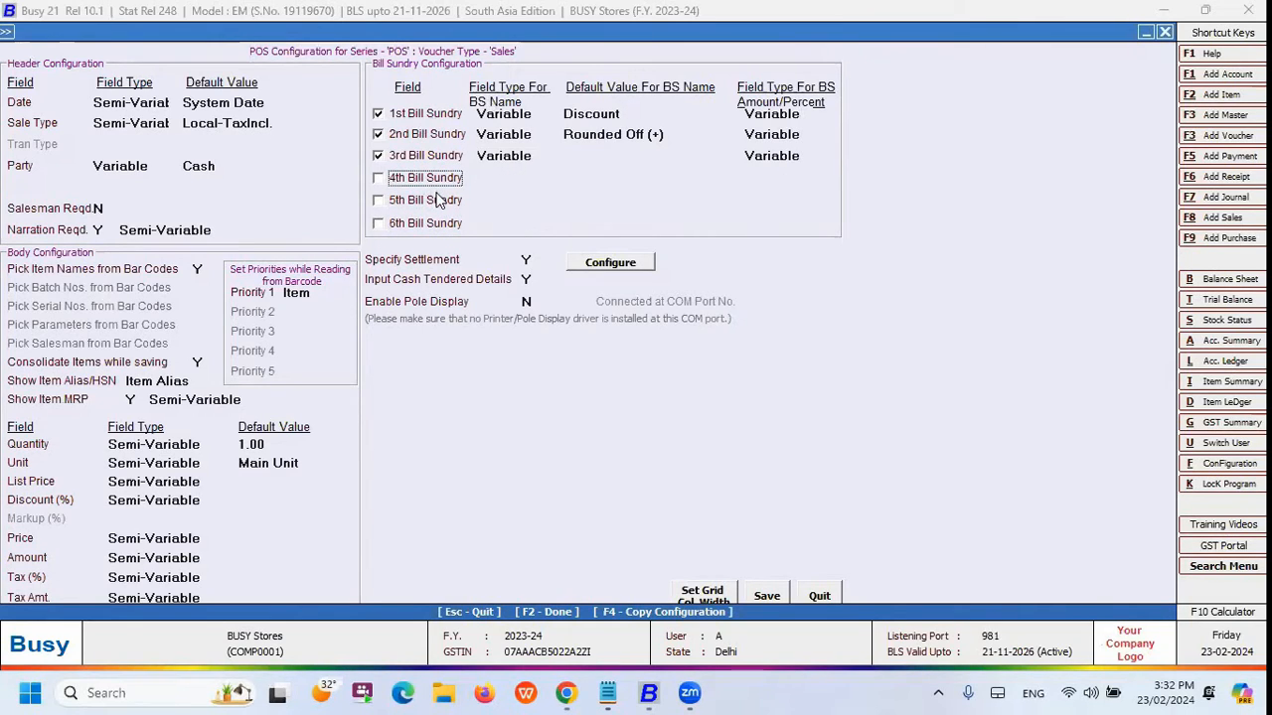
pyautogui.click(443, 157)
# Check the amount/percent field types of the 1st and 2nd bill sundries, keeping Variable
pyautogui.click(766, 113)
pyautogui.click(780, 135)
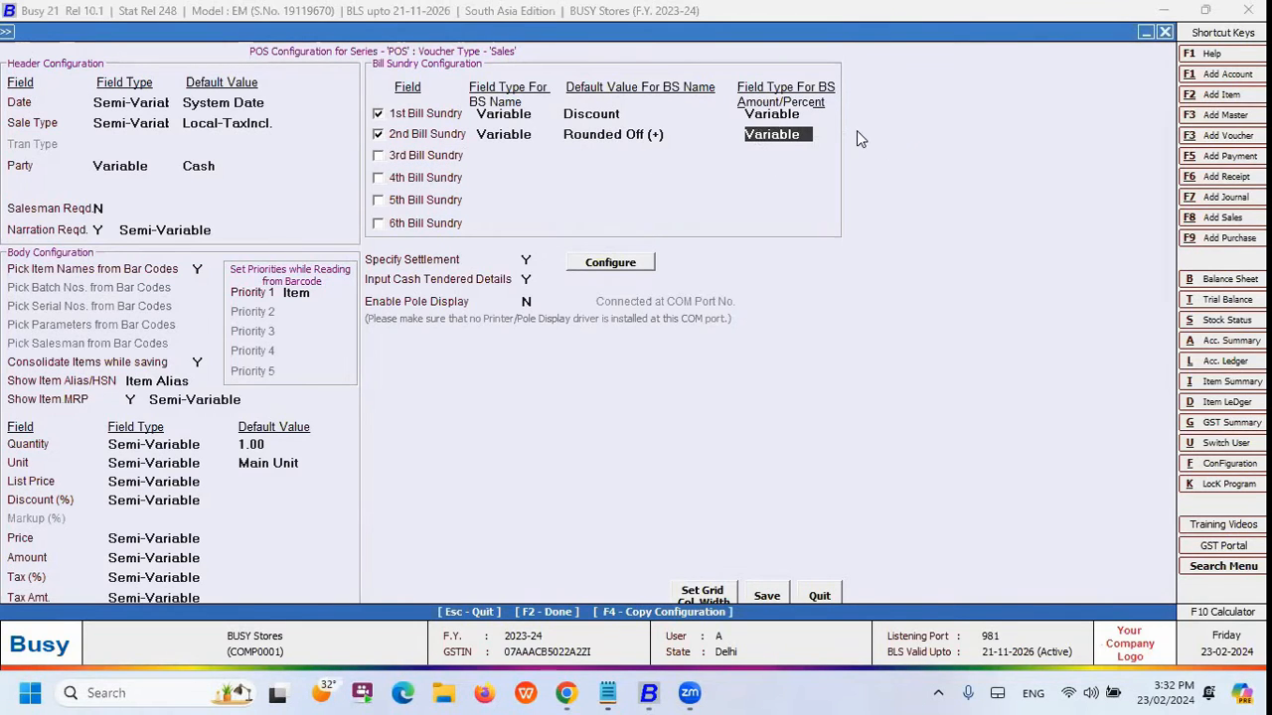
pyautogui.press('Return')
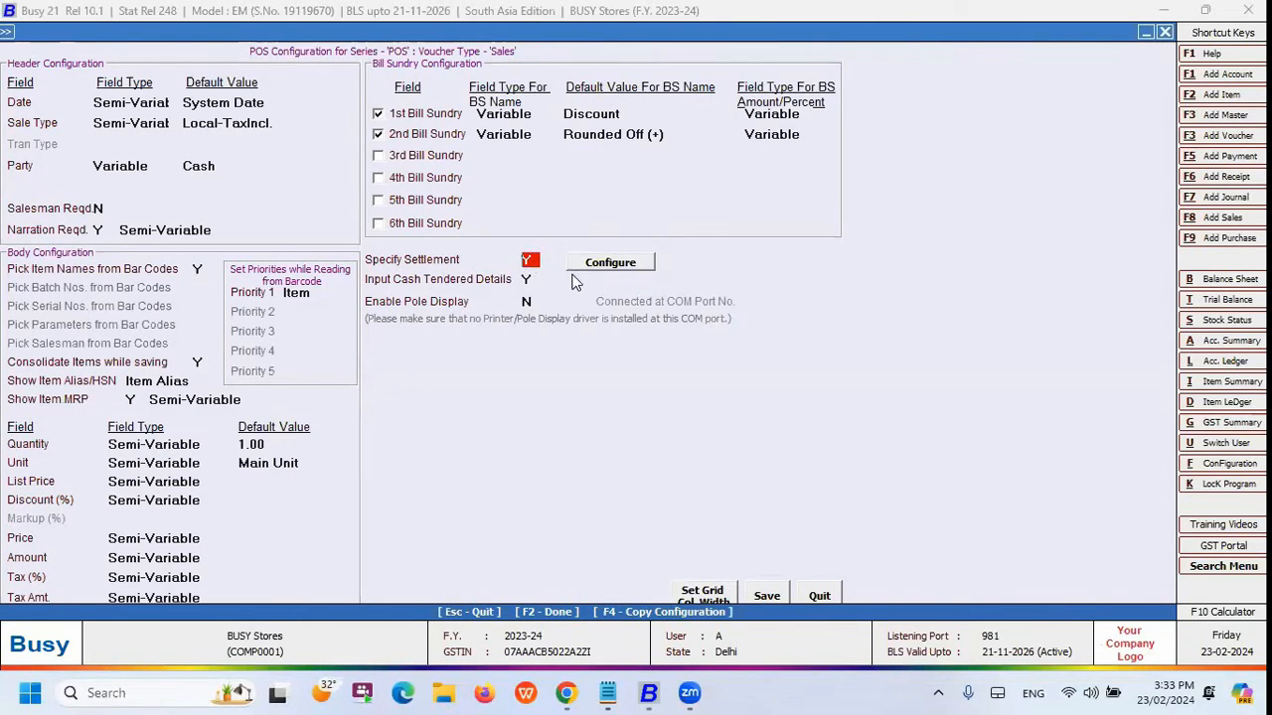
# Review the accounts and UPI caption in the voucher settlement configuration, keeping State Bank of India for Credit Card 1
pyautogui.click(609, 263)
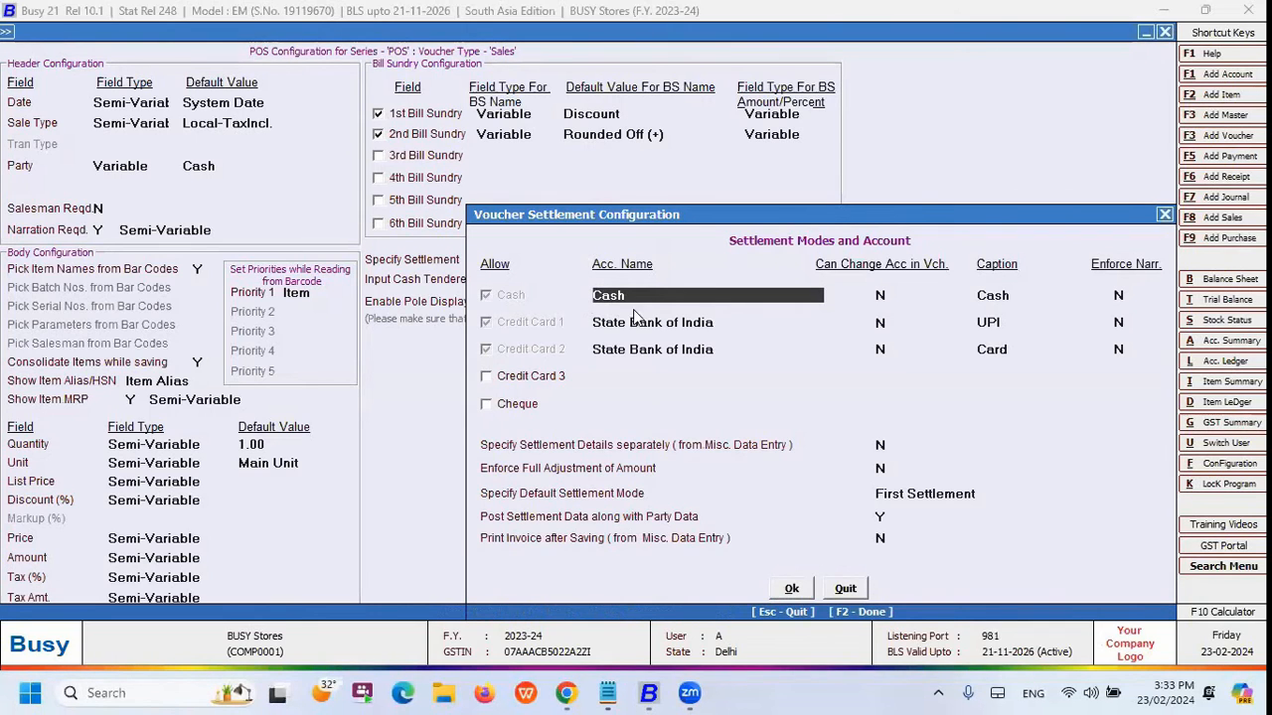
pyautogui.doubleClick(648, 295)
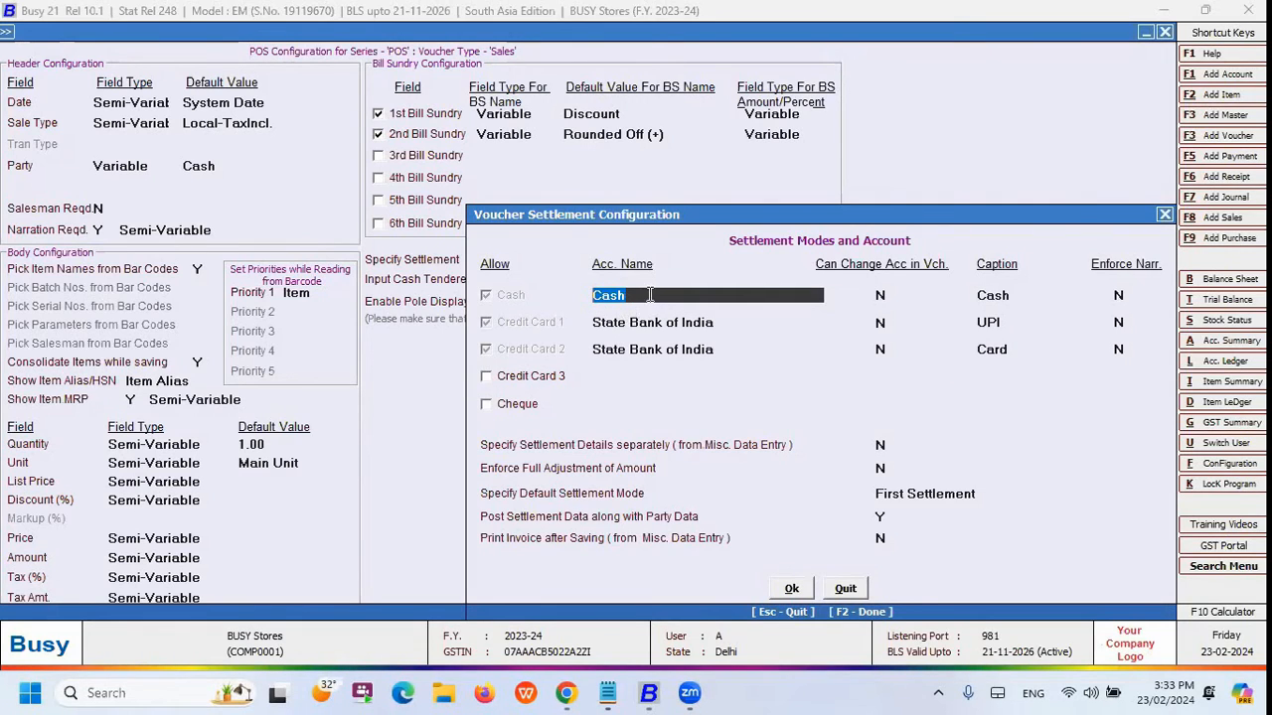
pyautogui.click(649, 296)
pyautogui.doubleClick(648, 296)
pyautogui.click(720, 322)
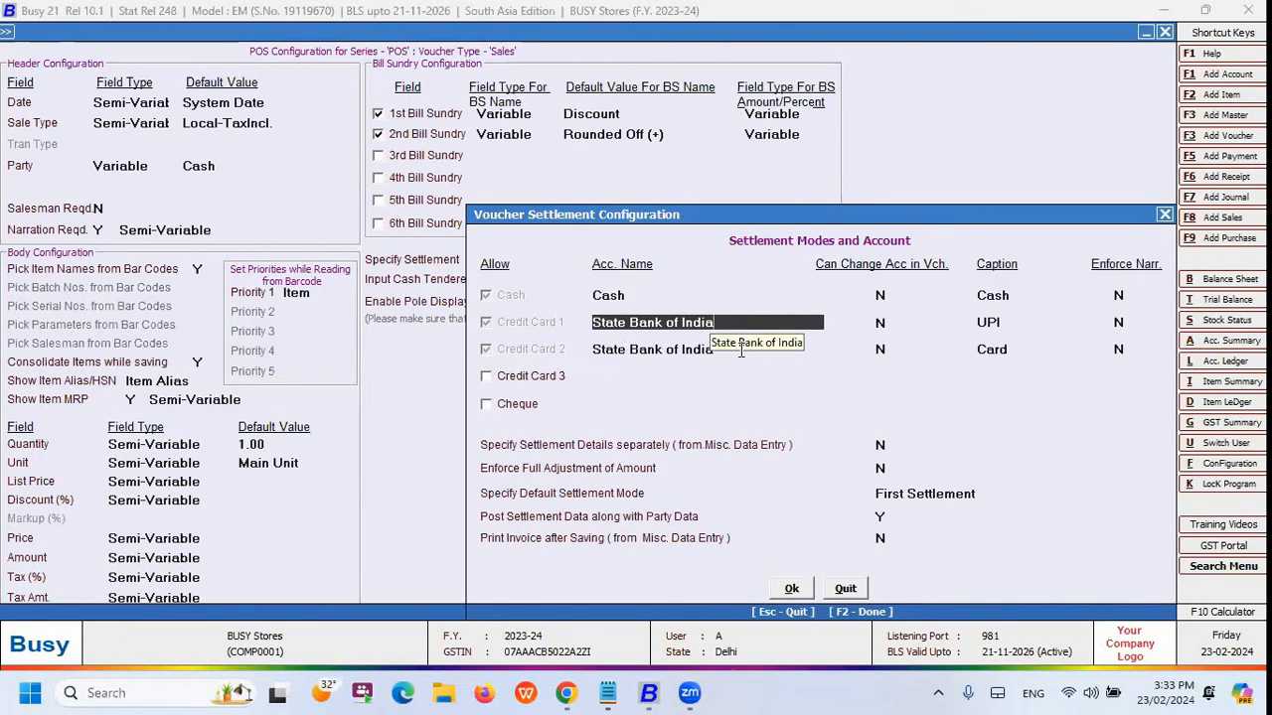
pyautogui.click(720, 322)
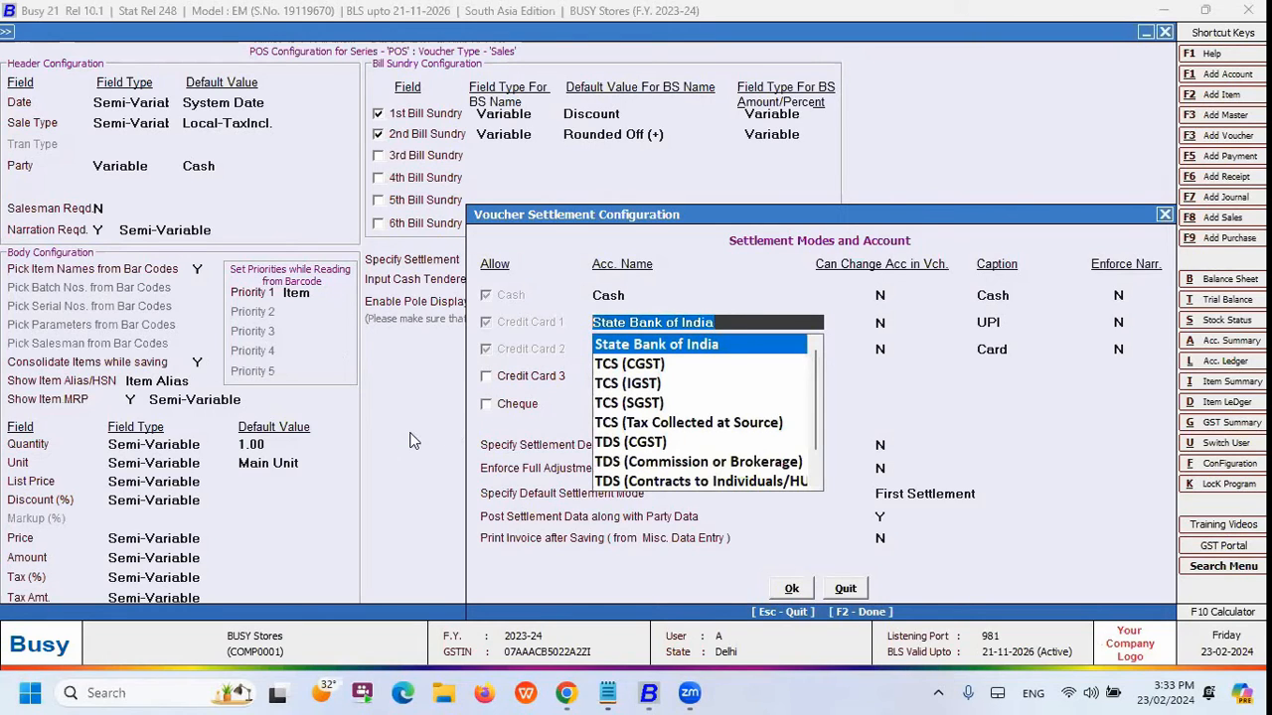
pyautogui.press('Return')
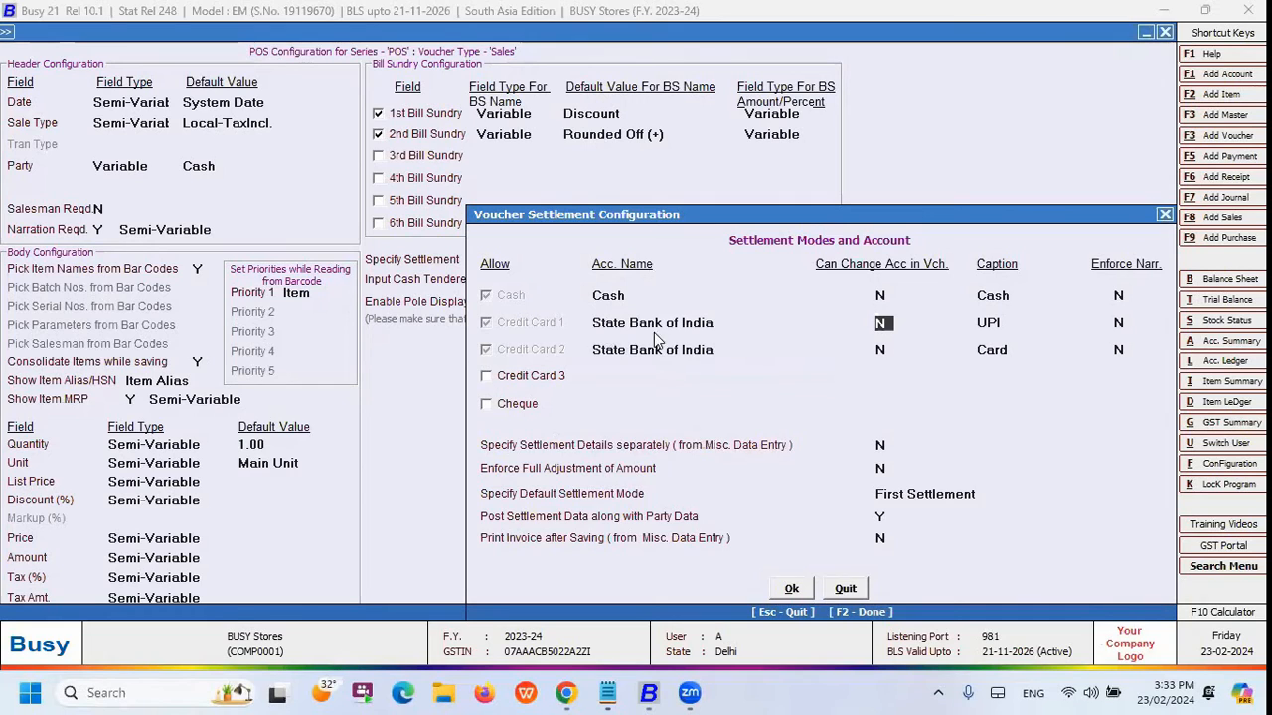
pyautogui.click(1024, 324)
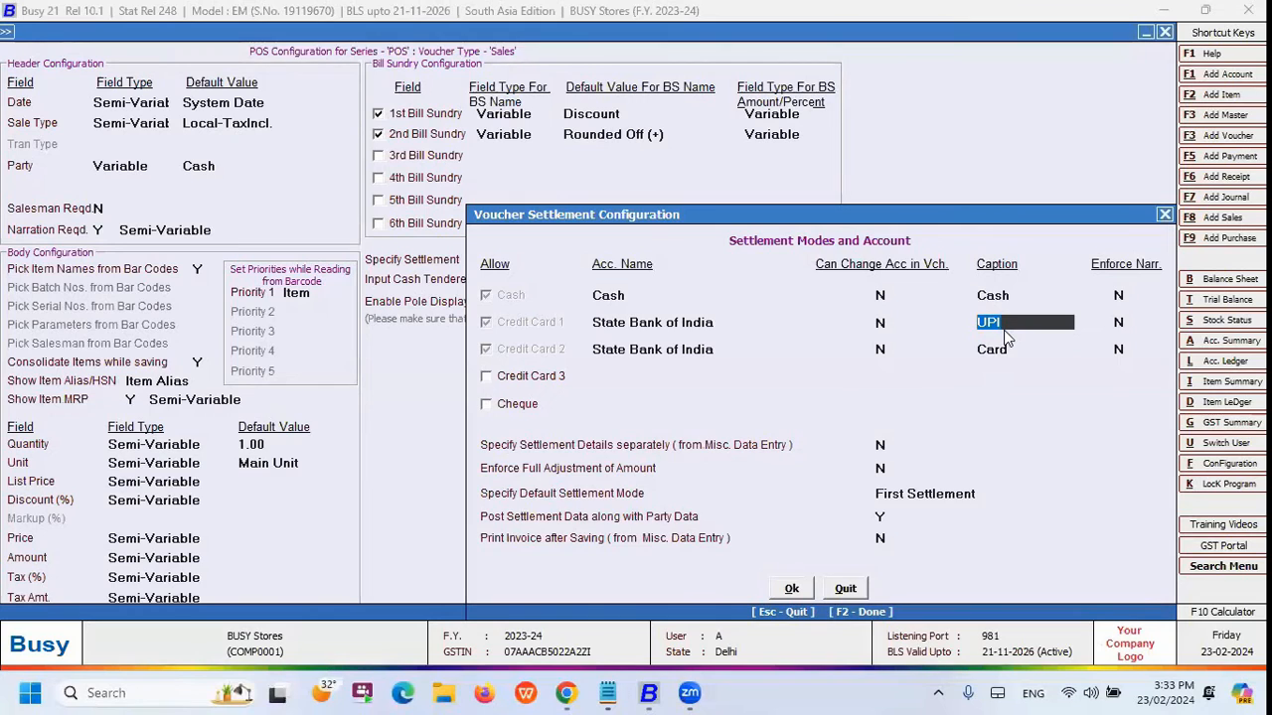
pyautogui.click(792, 588)
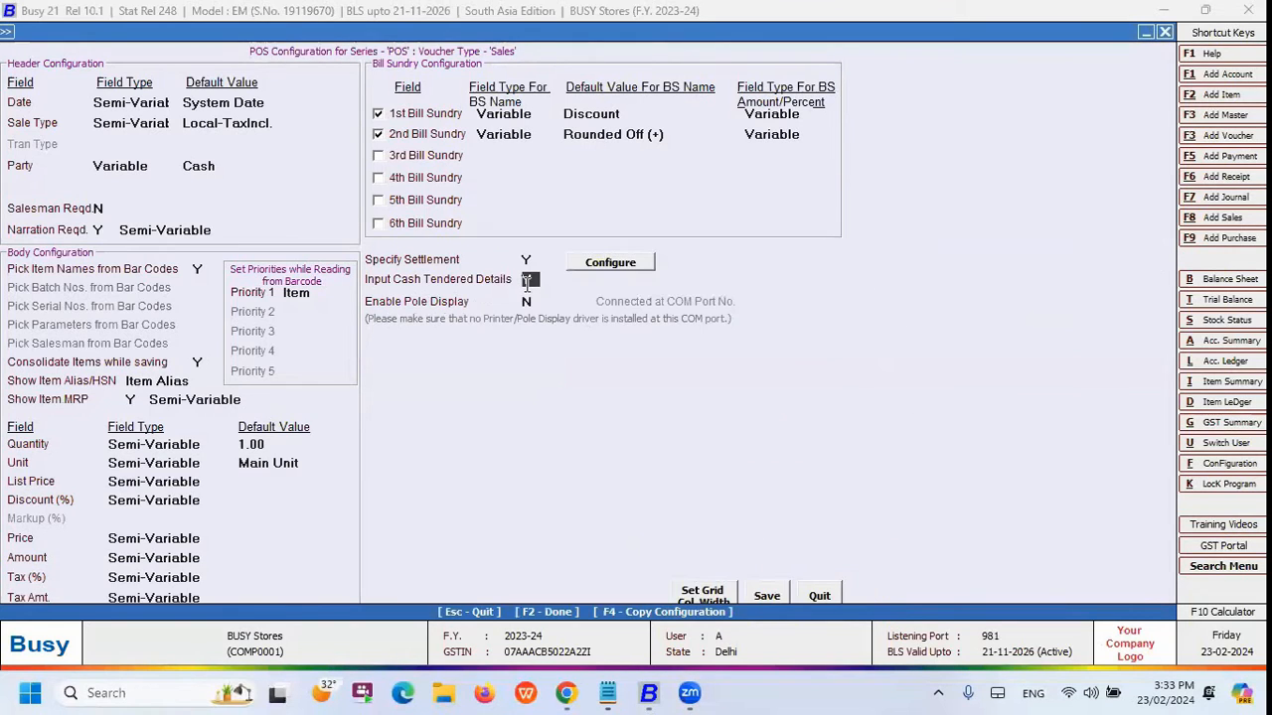
# Set Enable Pole Display to Y
pyautogui.click(536, 304)
pyautogui.write('y')
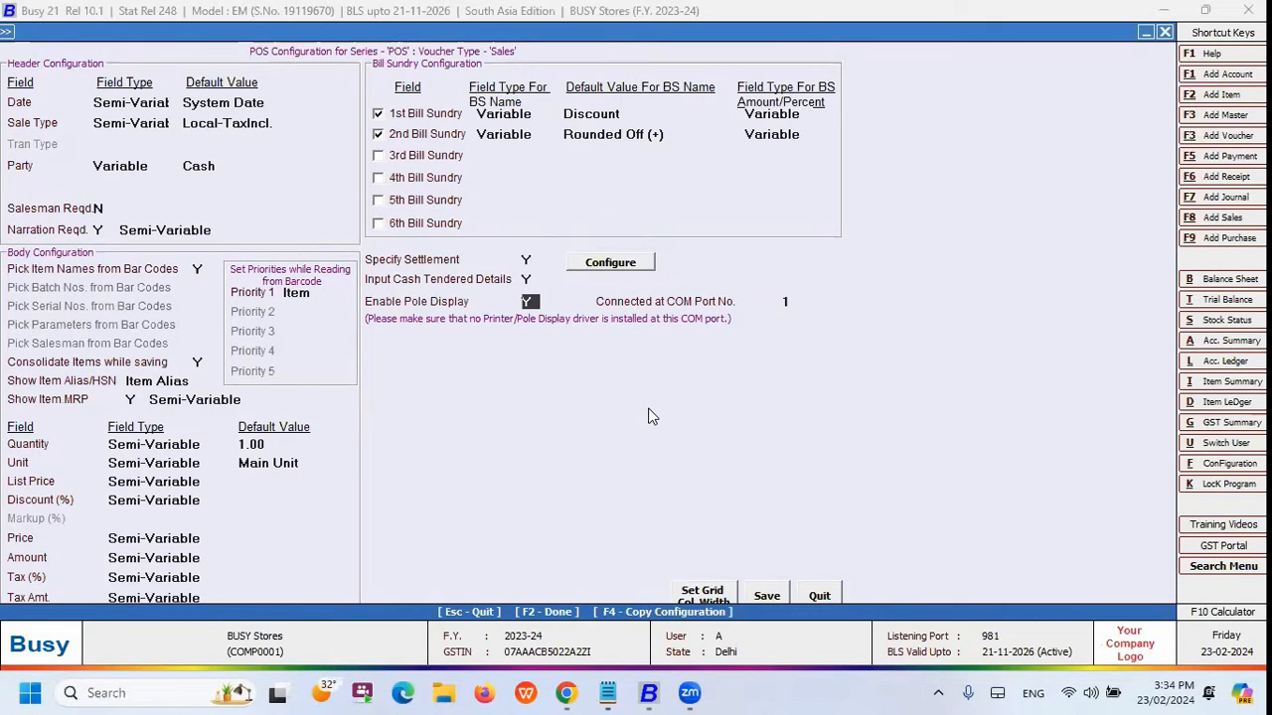
# Try an Item Name grid column width of 2 inches, restore it to 1.25 inches and close the grid configuration
pyautogui.click(715, 596)
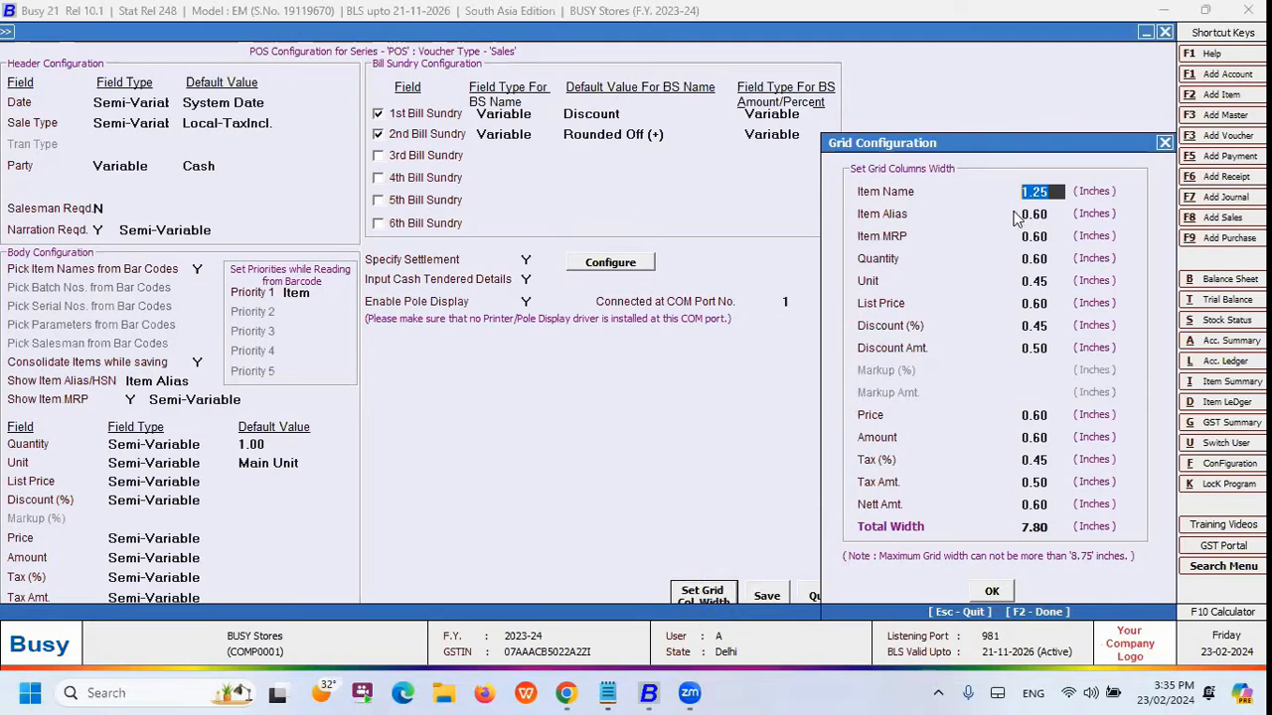
pyautogui.write('2')
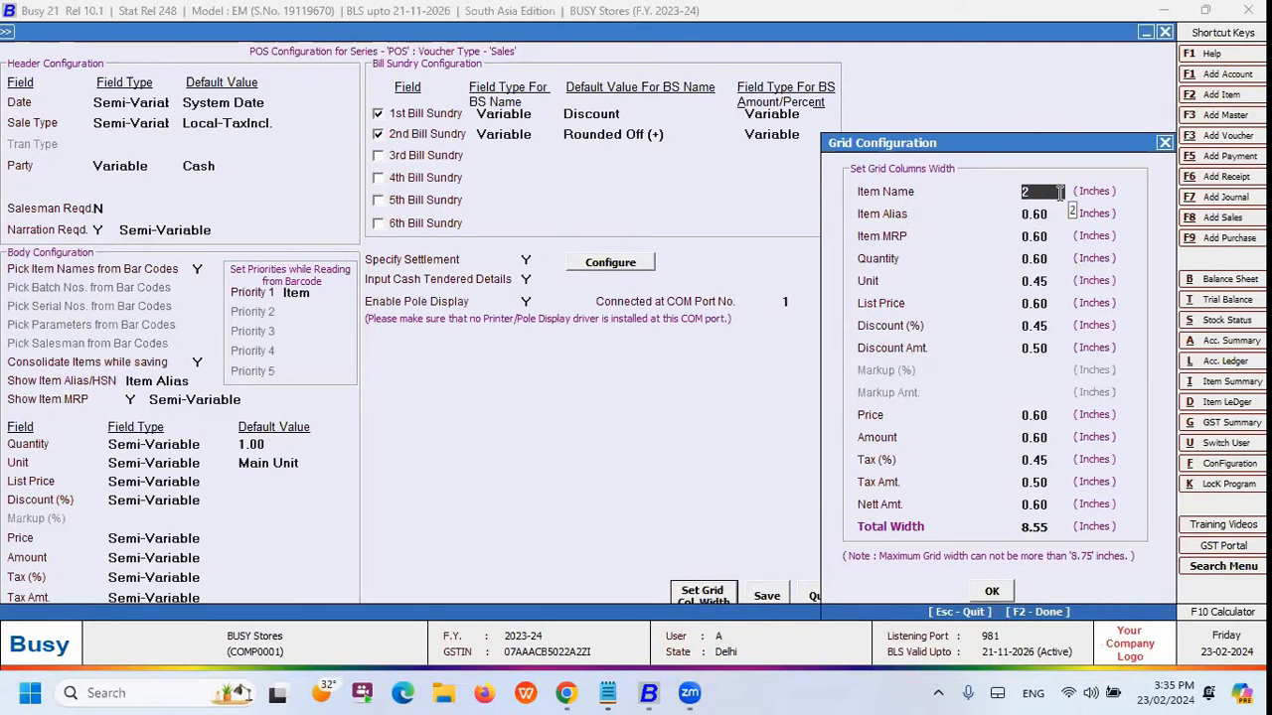
pyautogui.press('BackSpace')
pyautogui.write('1.25')
pyautogui.click(1165, 143)
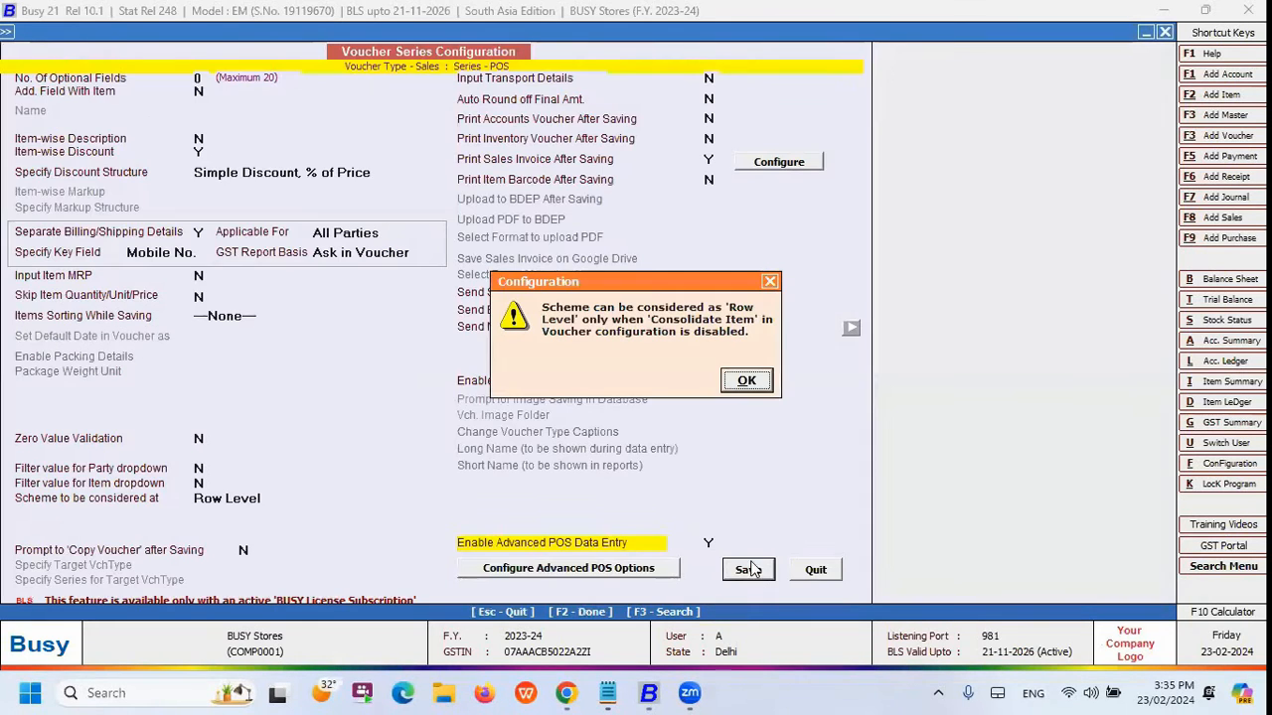
# Finish saving the POS series configuration, acknowledging the scheme warning, and leave the series list
pyautogui.click(747, 383)
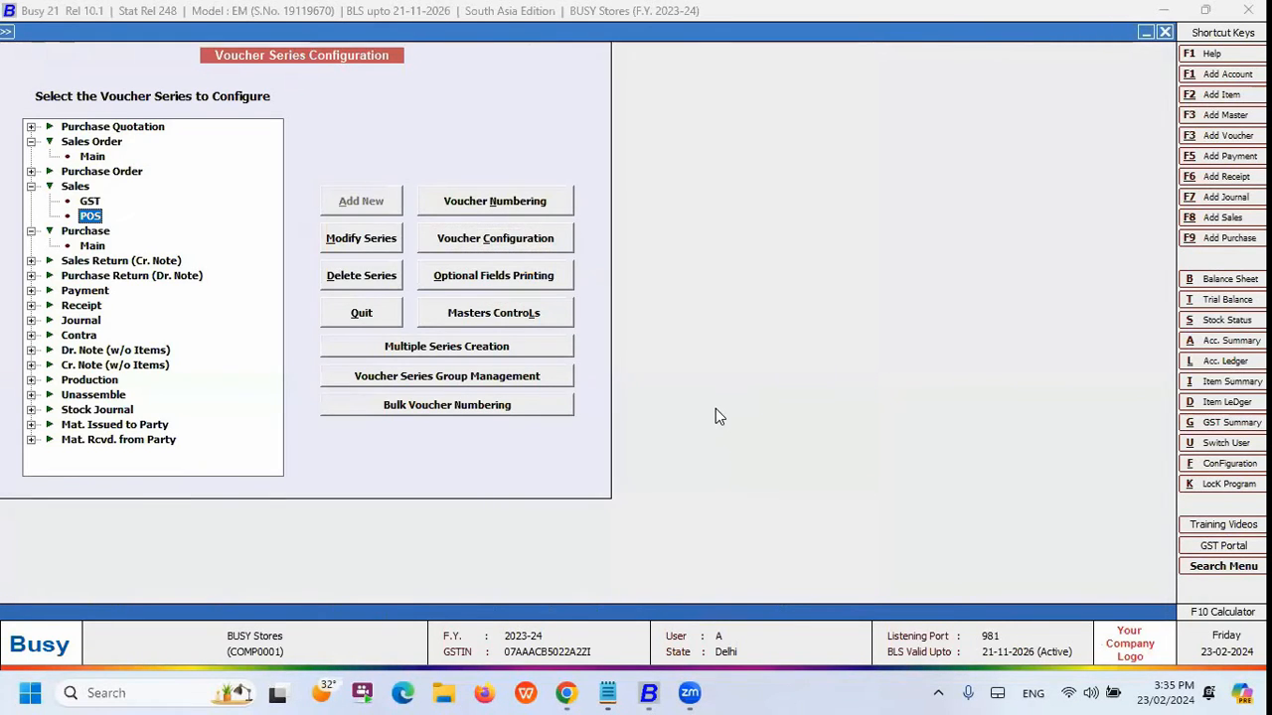
pyautogui.press('Escape')
# Open a new sales voucher in POS mode to check its layout and close it without entering anything
pyautogui.press('F8')
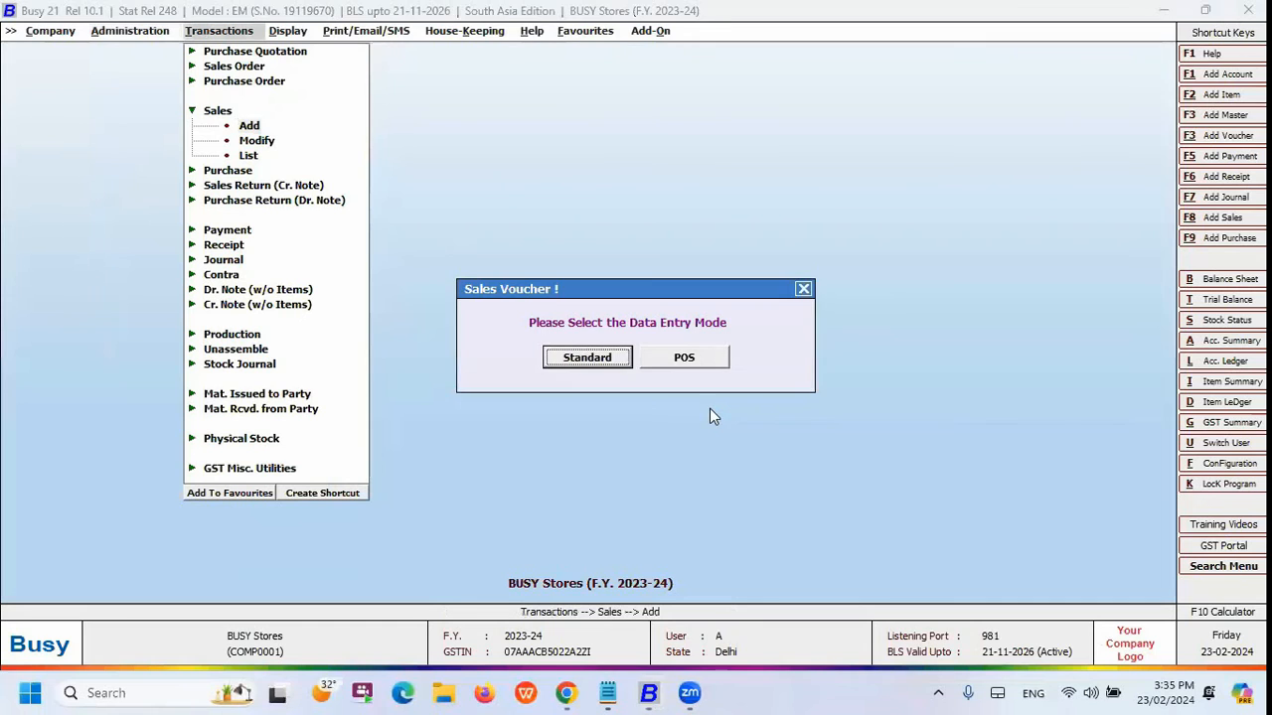
pyautogui.press('Right')
pyautogui.press('Return')
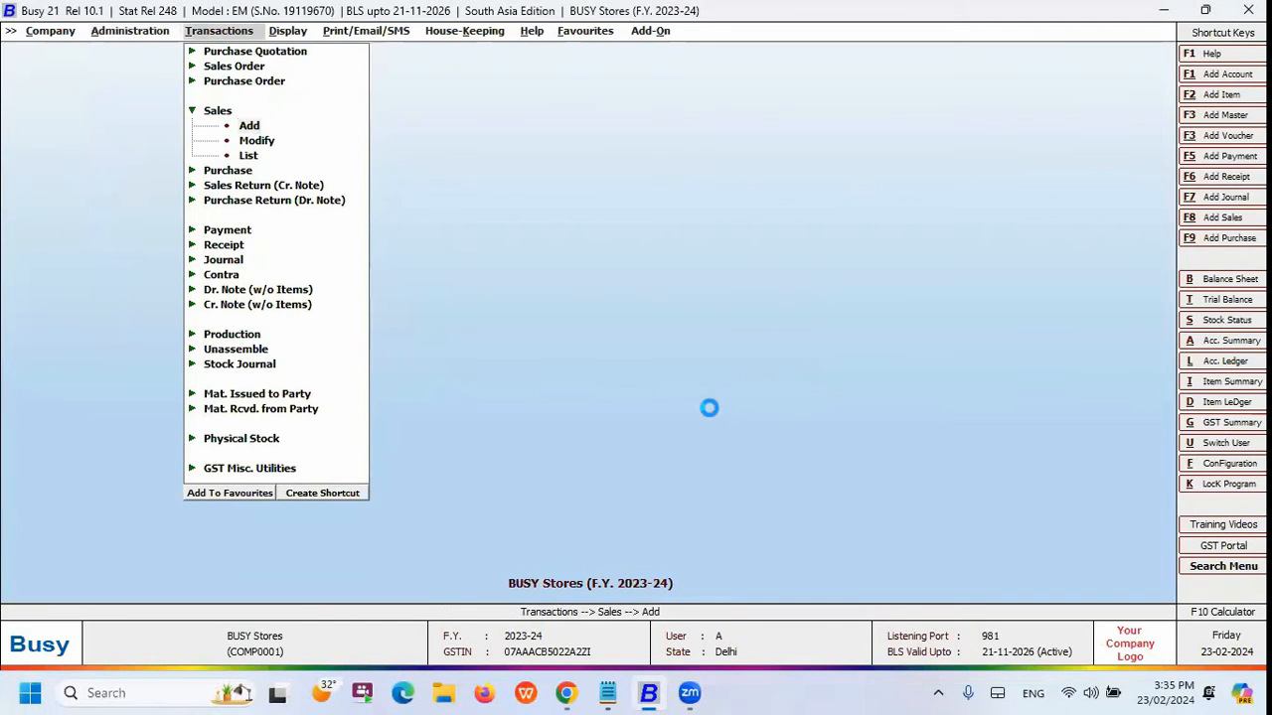
pyautogui.press('Return')
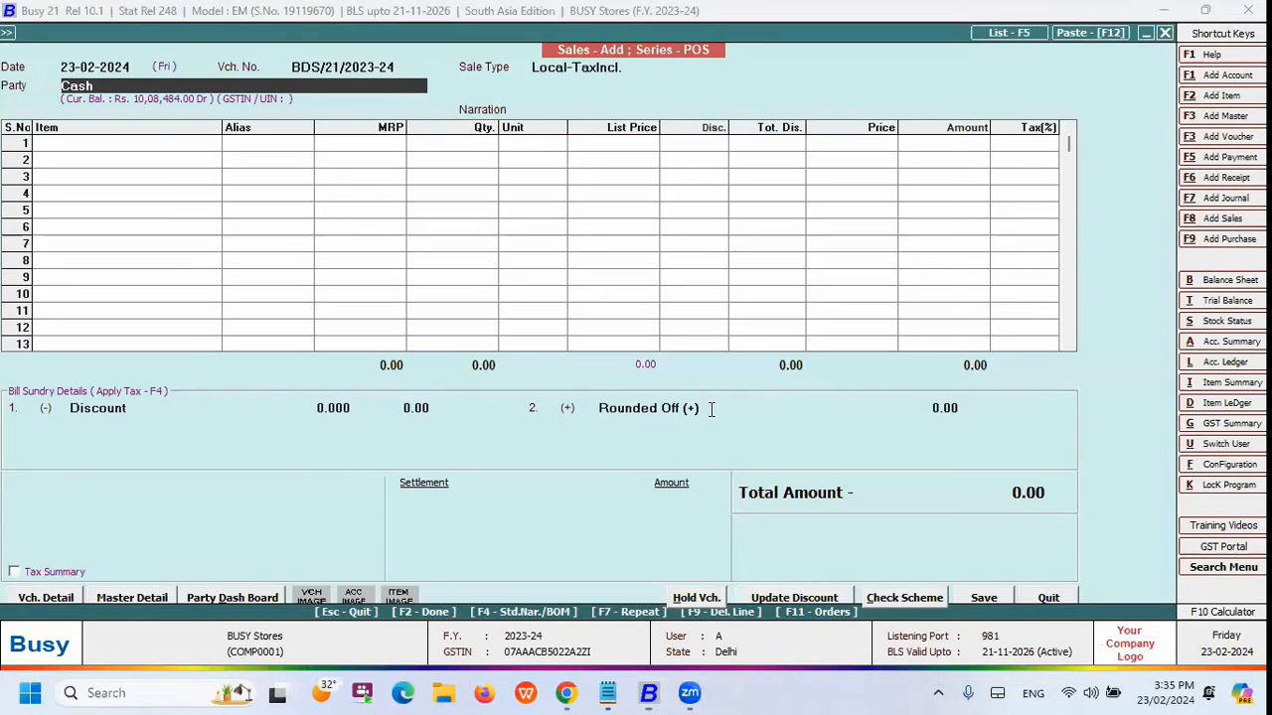
pyautogui.press('Escape')
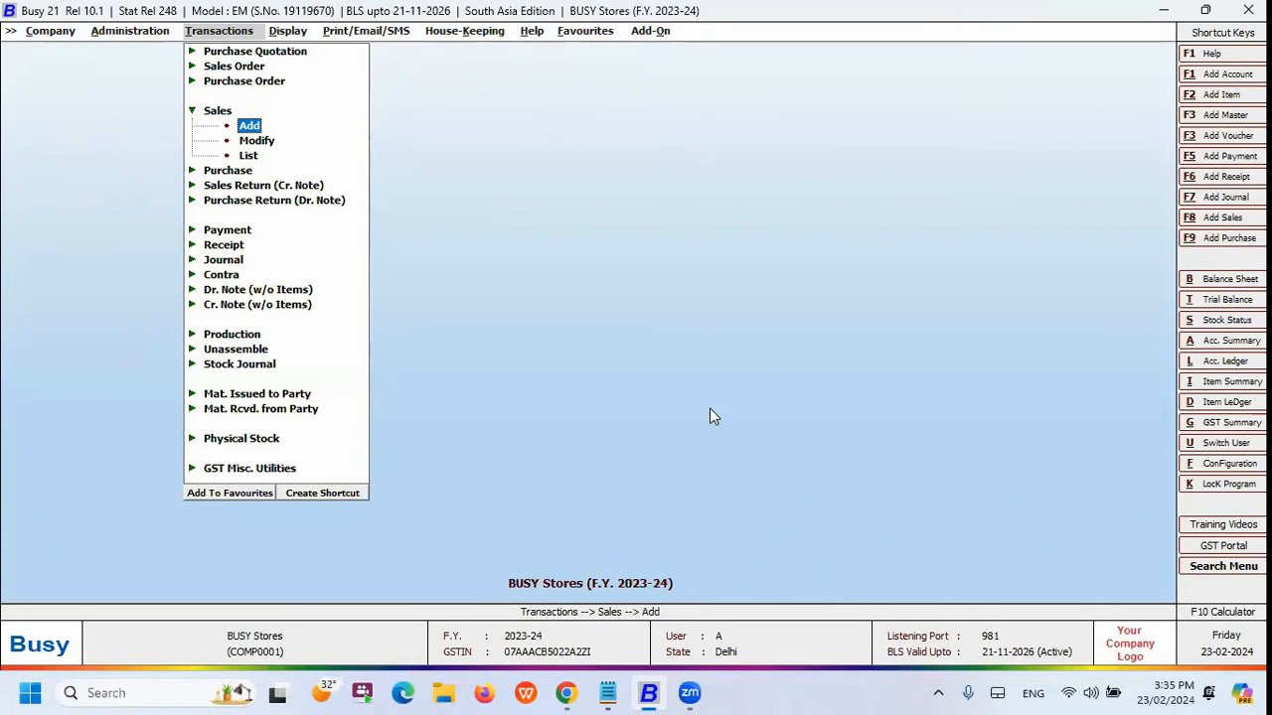
# Find the Enable Scheme option in the Inventory features by searching for SCHE and save the feature settings
pyautogui.press('Left')
pyautogui.press('Escape')
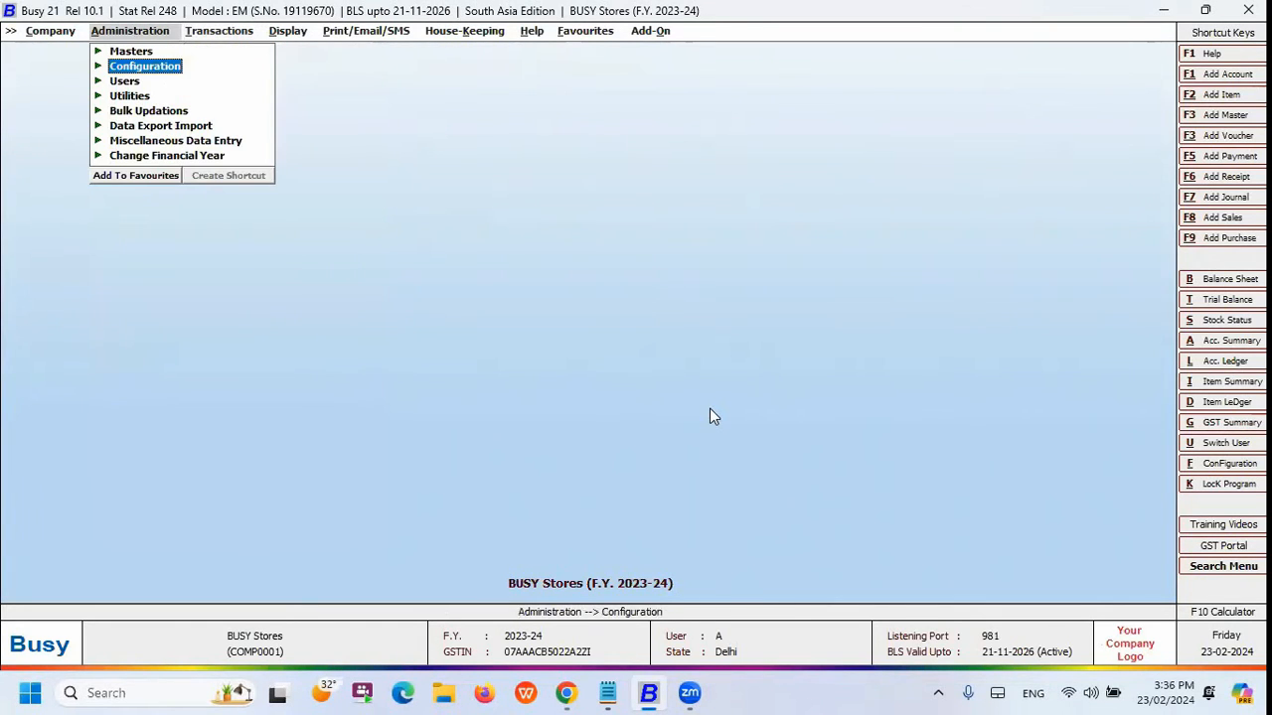
pyautogui.press('Return')
pyautogui.press('Return')
pyautogui.press('i')
pyautogui.press('F3')
pyautogui.write('SCHE')
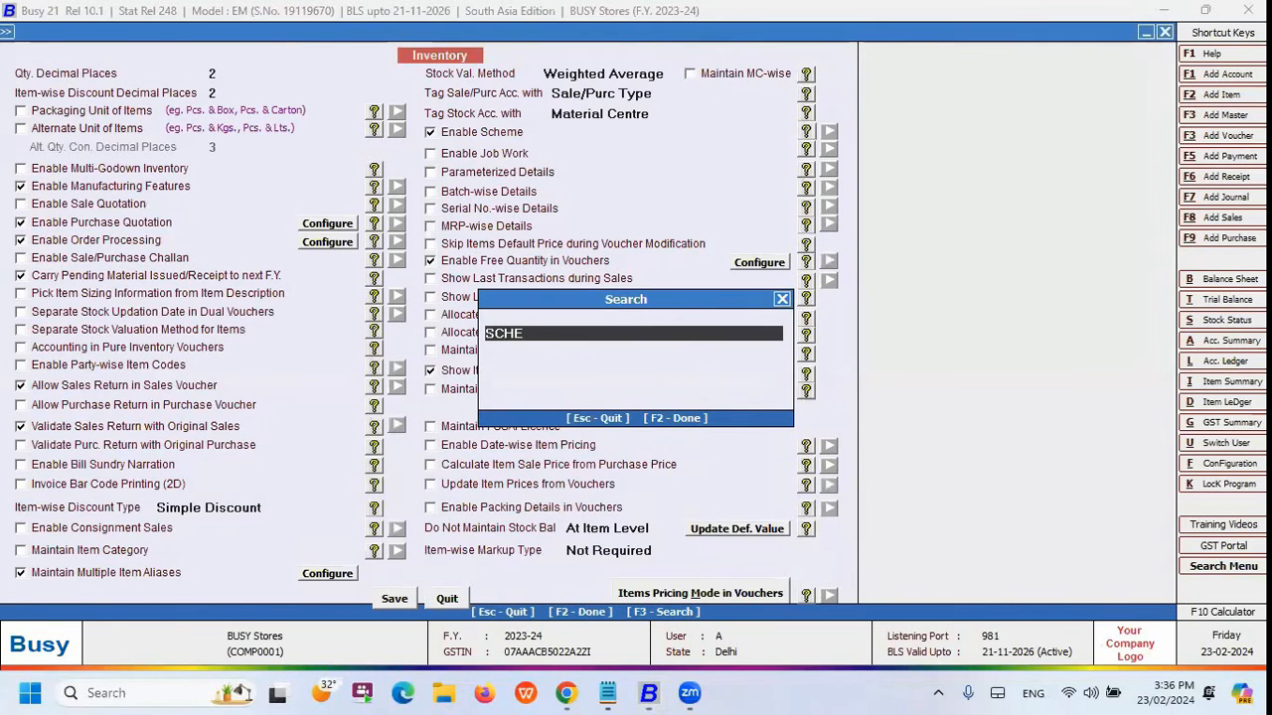
pyautogui.press('Return')
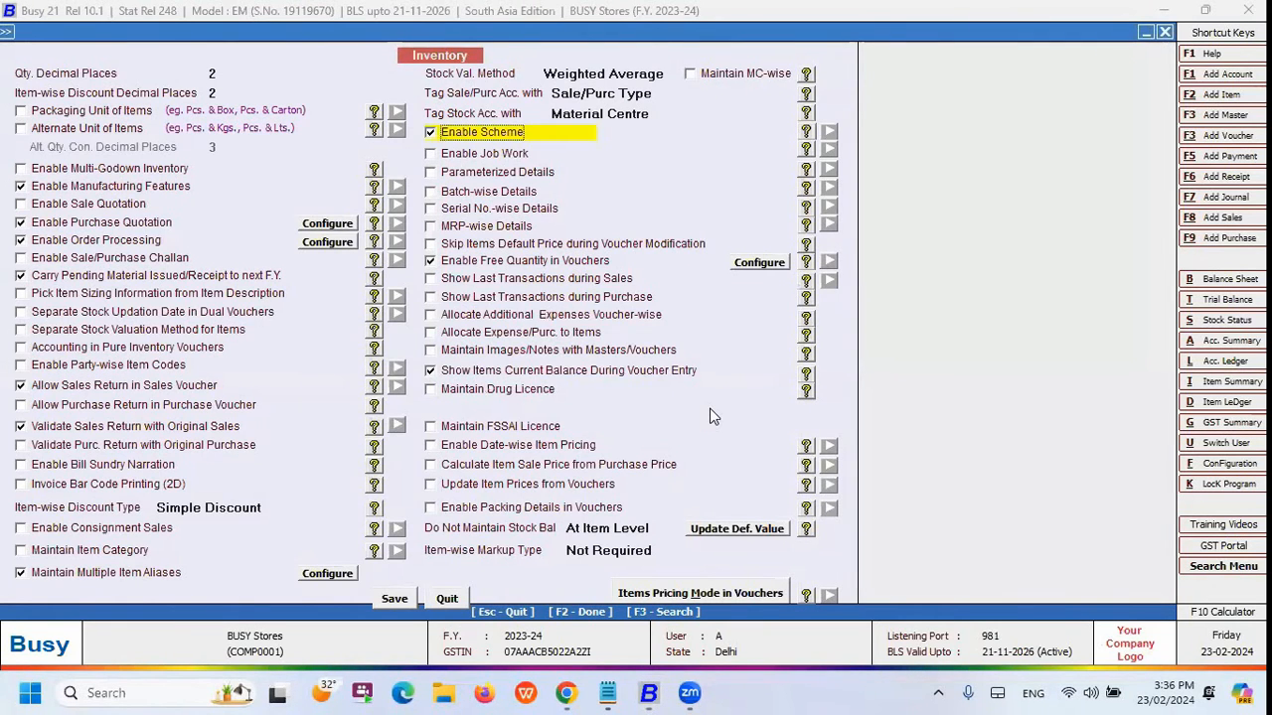
pyautogui.press('F2')
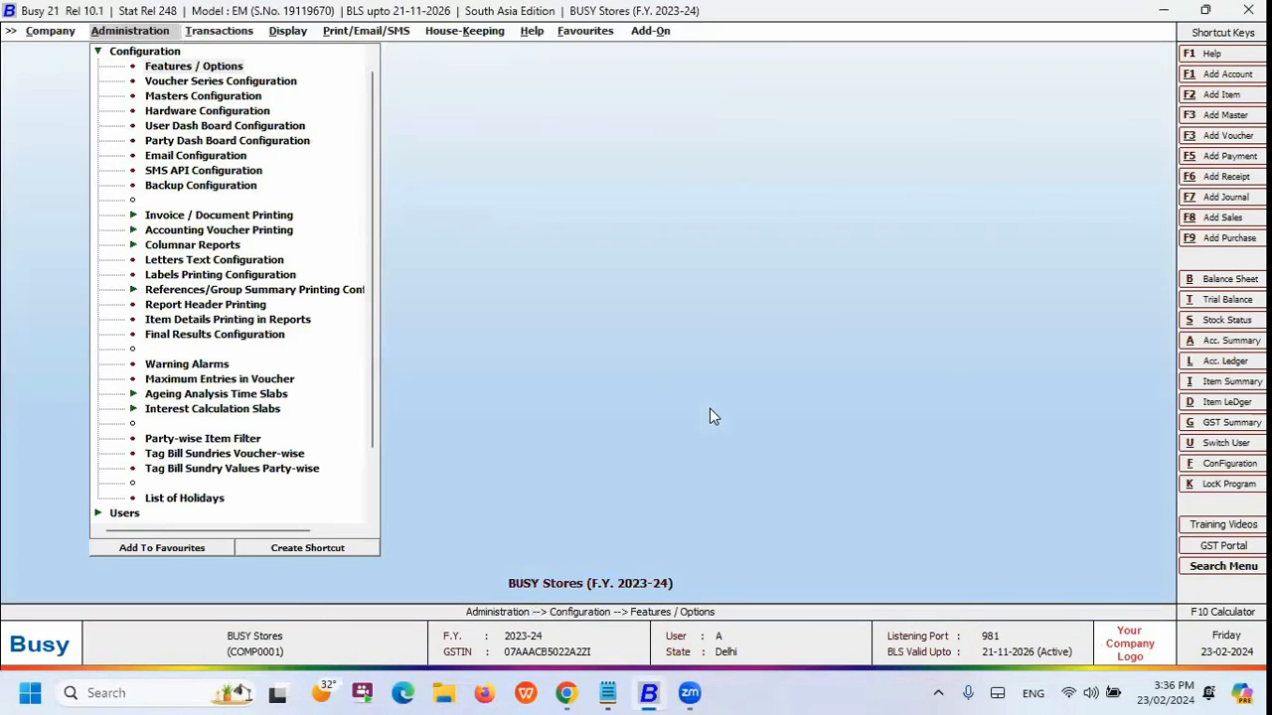
# Open the list of scheme masters from the Masters administration
pyautogui.press('Escape')
pyautogui.press('Return')
pyautogui.press('Down')
pyautogui.press('Down')
pyautogui.press('Down')
pyautogui.press('Down')
pyautogui.press('Down')
pyautogui.press('Down')
pyautogui.press('Down')
pyautogui.press('Down')
pyautogui.press('Down')
pyautogui.press('Down')
pyautogui.press('Return')
pyautogui.press('Down')
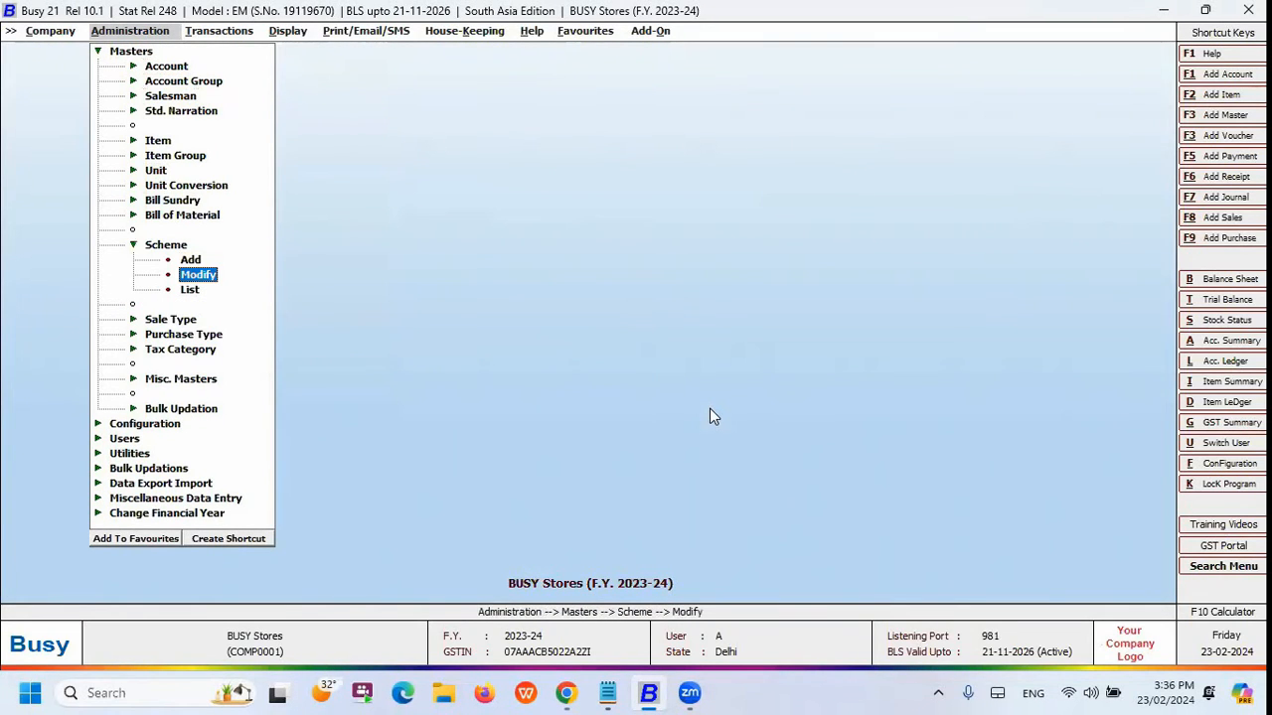
pyautogui.press('Down')
pyautogui.press('Return')
pyautogui.press('Return')
pyautogui.press('Up')
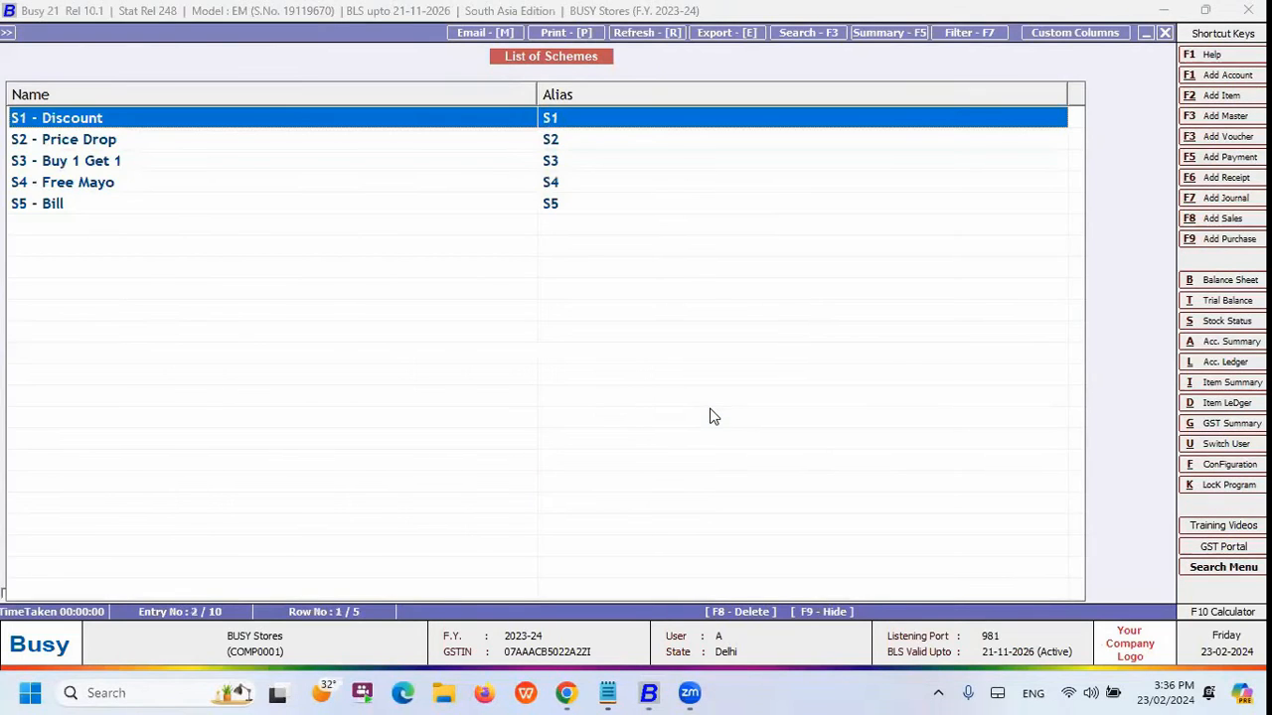
# Review the item groups, quantities and discounts in the S1 - Discount scheme and close it
pyautogui.press('Return')
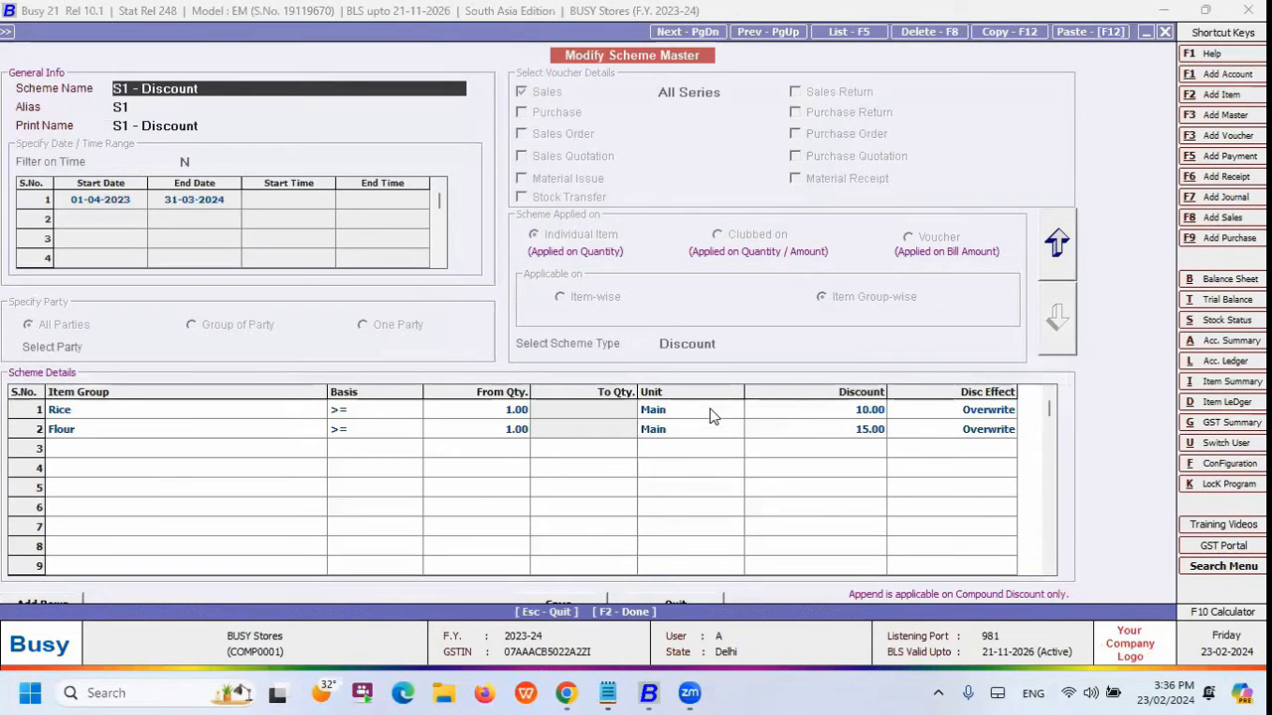
pyautogui.click(85, 416)
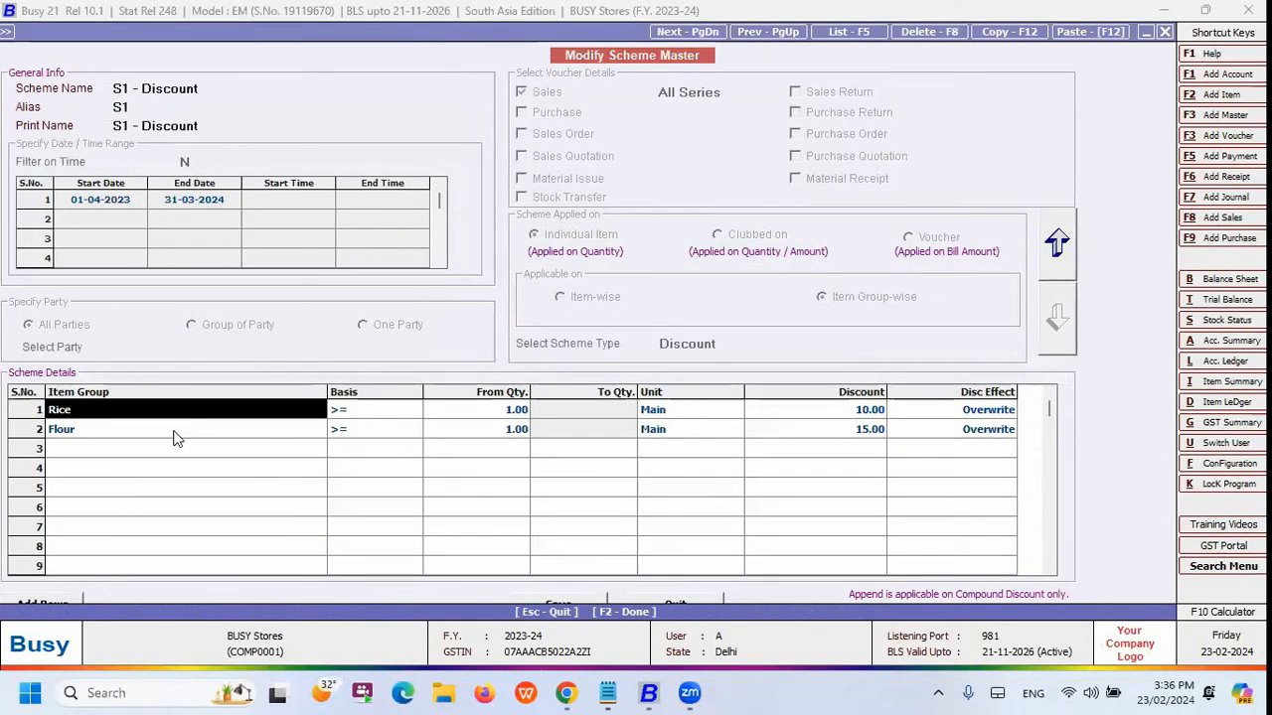
pyautogui.click(525, 411)
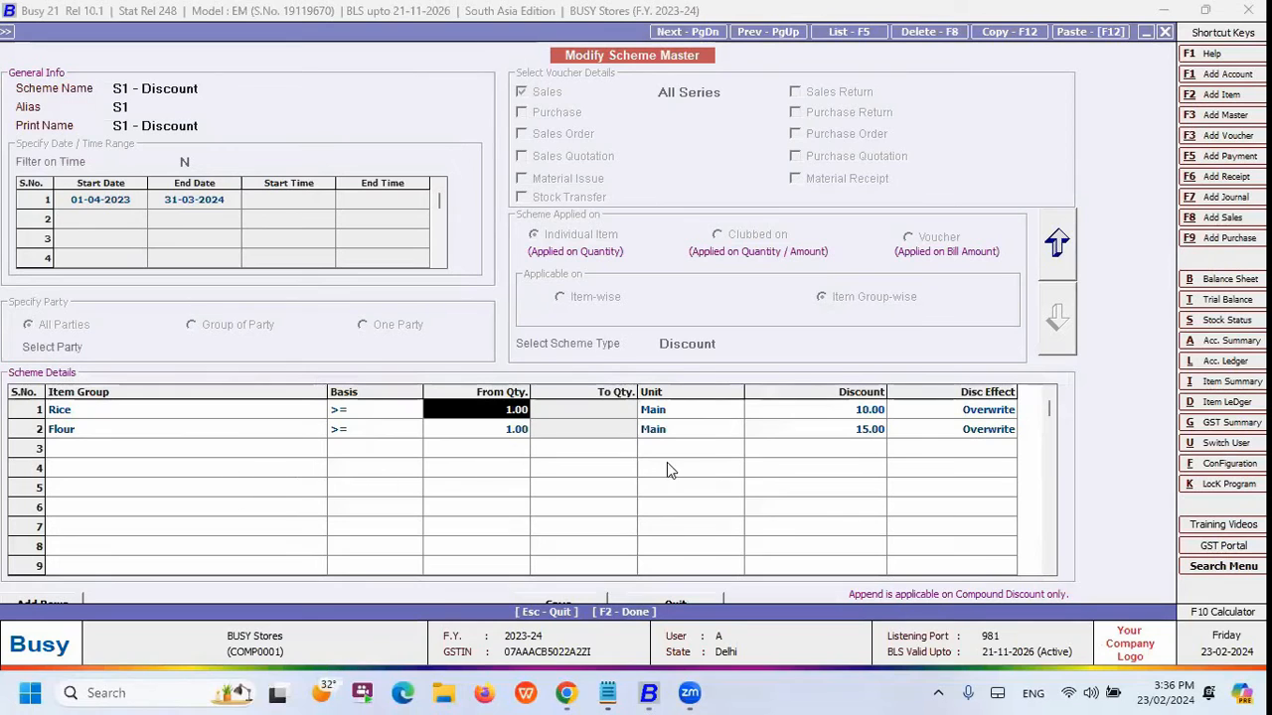
pyautogui.press('Return')
pyautogui.press('Return')
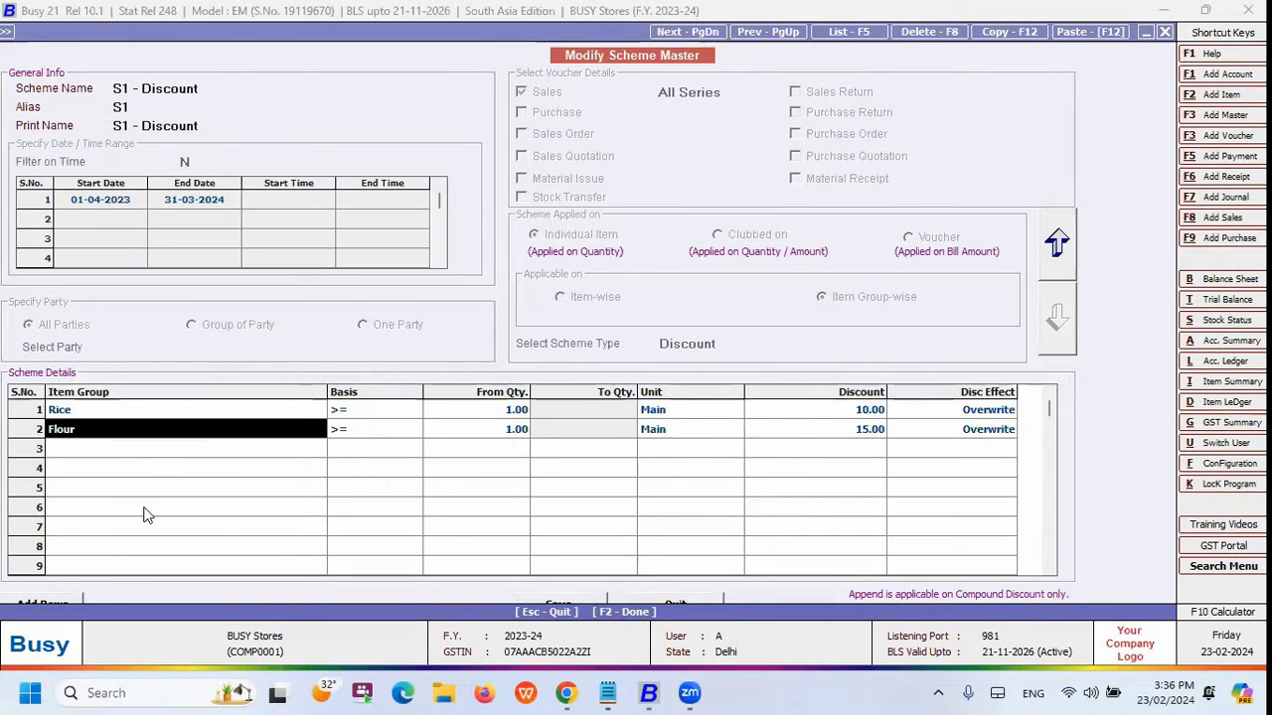
pyautogui.click(847, 434)
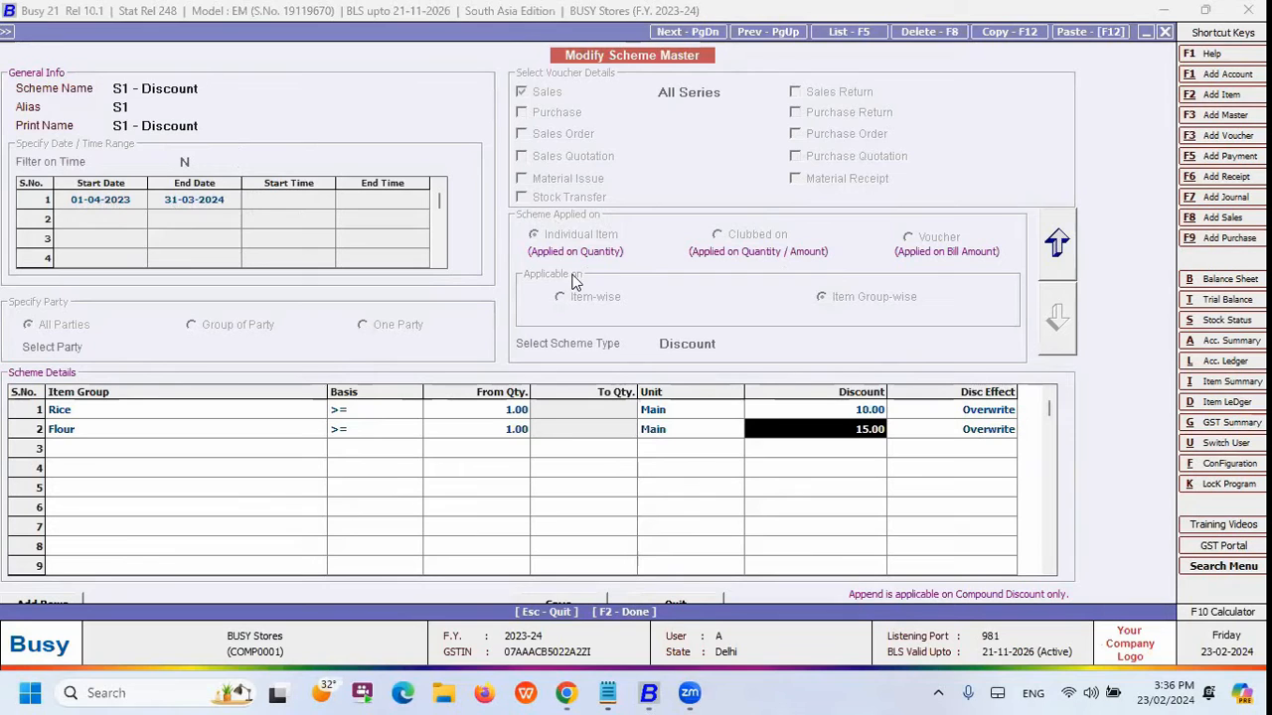
pyautogui.press('Escape')
# Review the item, basis, starting quantity and price in the S2 - Price Drop scheme and close it
pyautogui.click(79, 160)
pyautogui.click(74, 143)
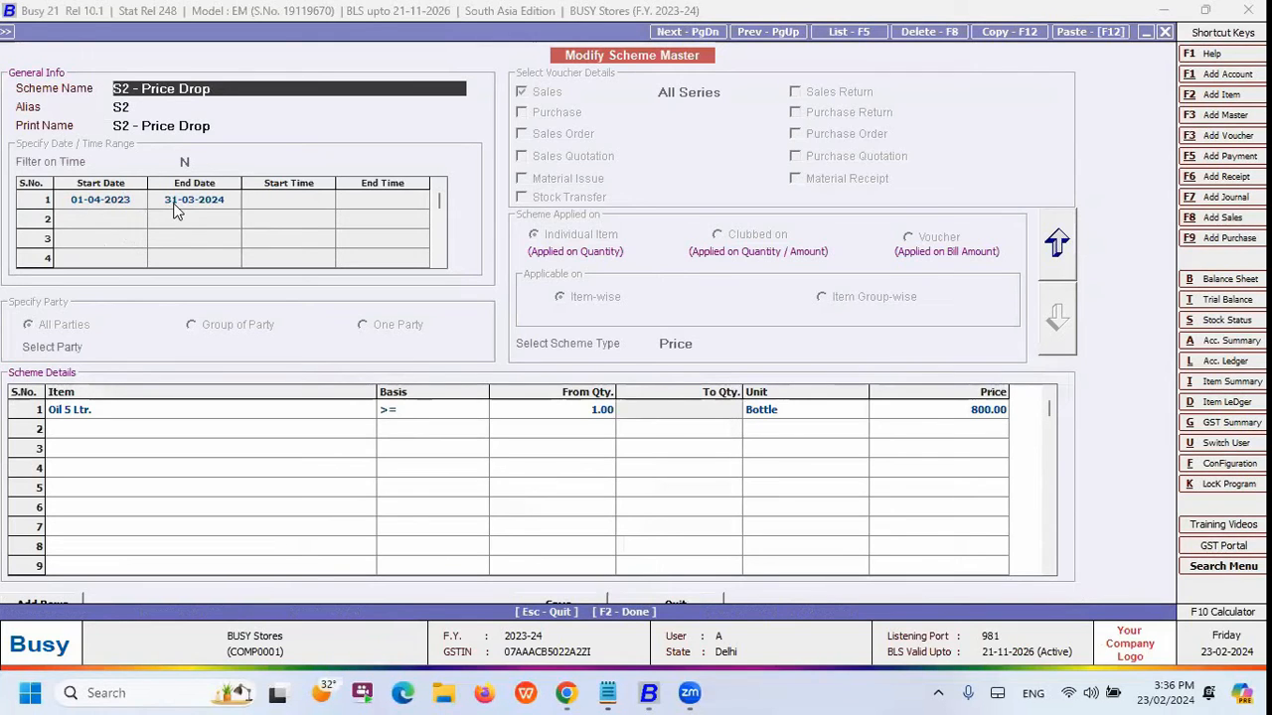
pyautogui.click(86, 413)
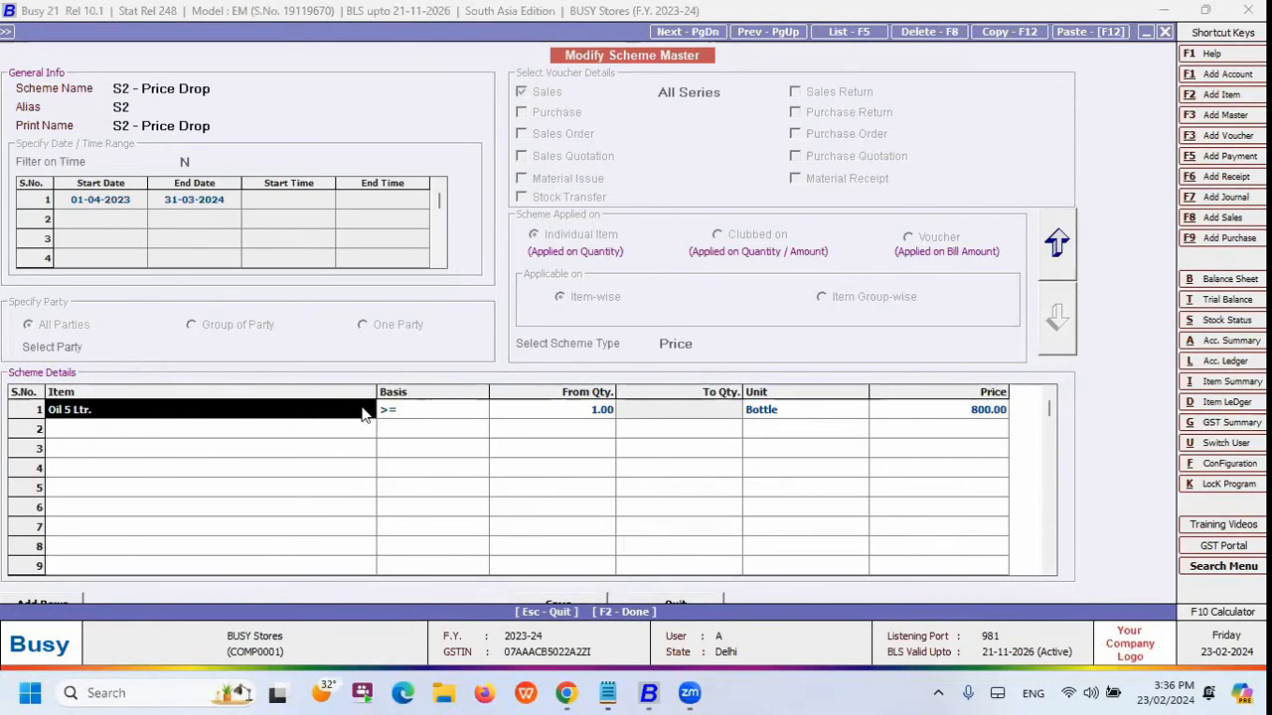
pyautogui.press('Return')
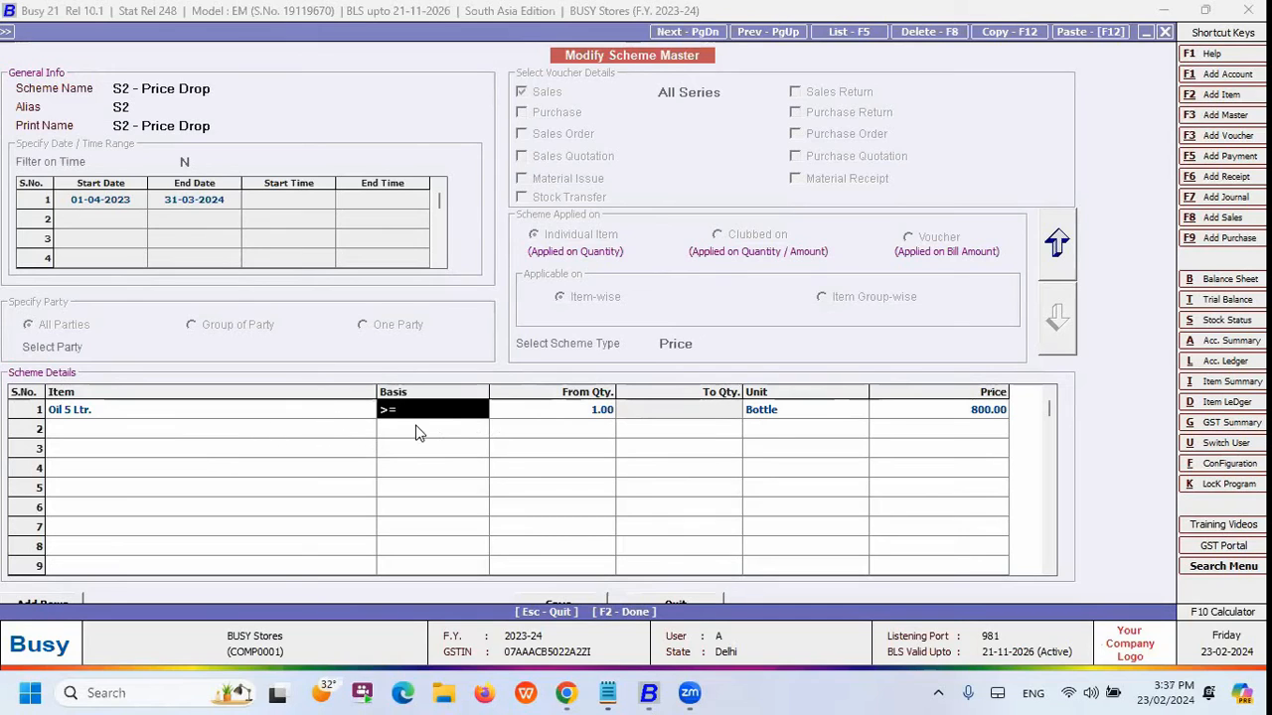
pyautogui.click(585, 410)
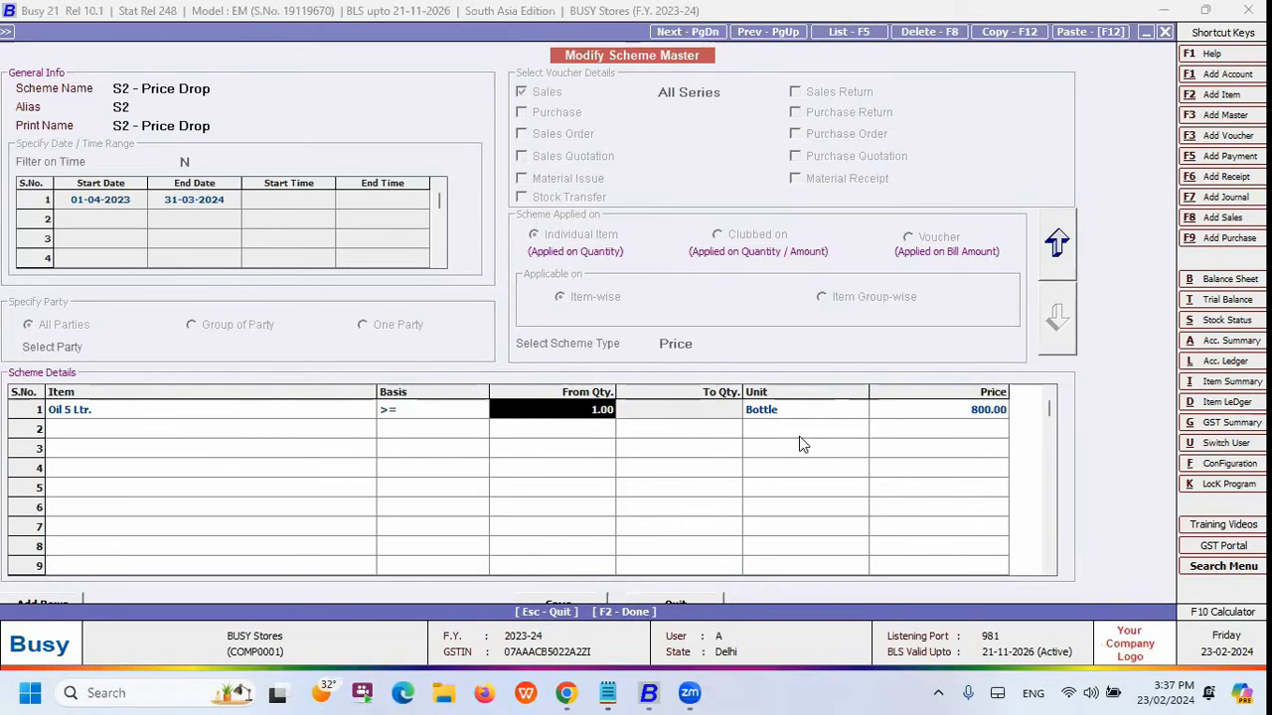
pyautogui.click(950, 413)
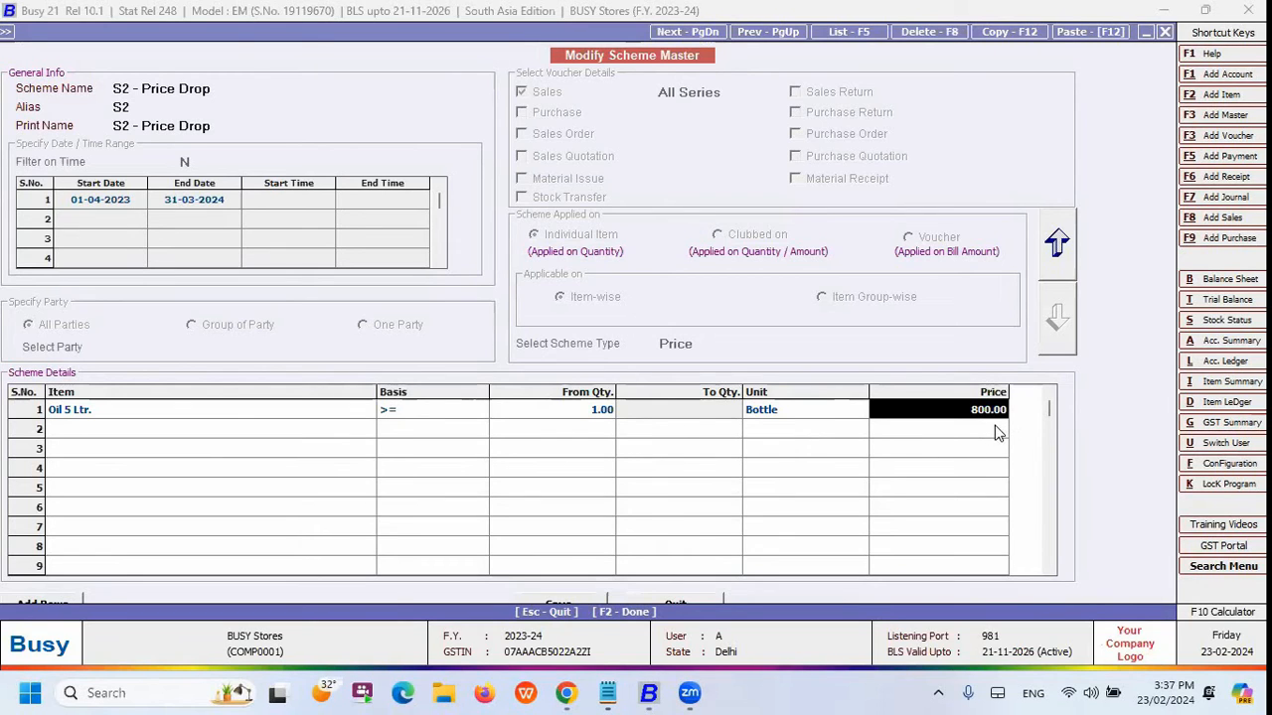
pyautogui.press('F2')
# Review the item, purchase quantity and free quantity in the S3 - Buy 1 Get 1 scheme and close it
pyautogui.doubleClick(47, 164)
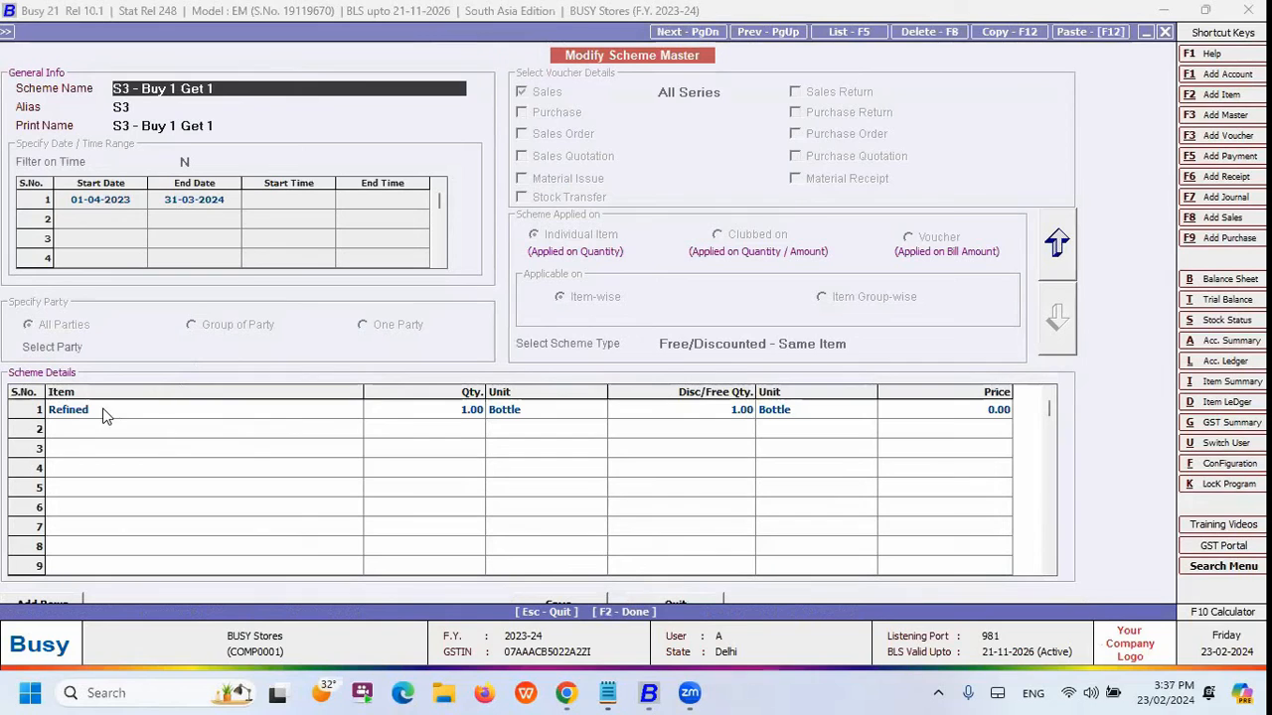
pyautogui.click(106, 414)
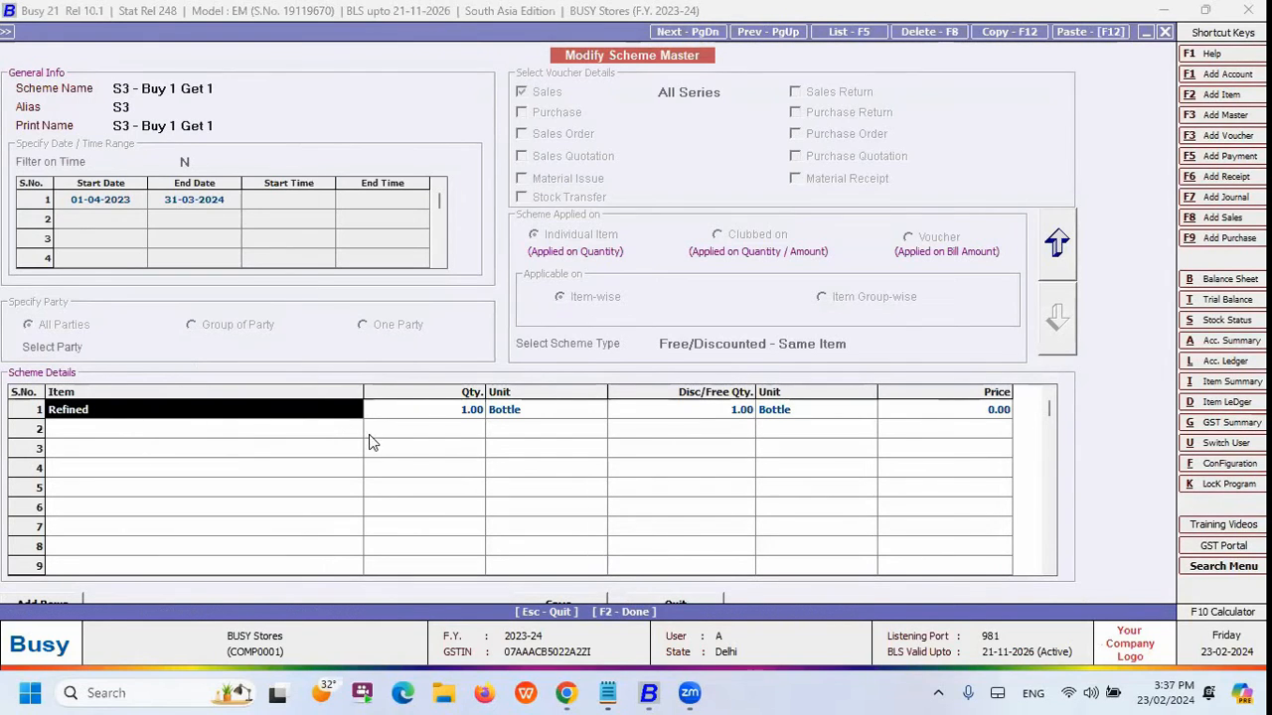
pyautogui.press('Return')
pyautogui.click(720, 418)
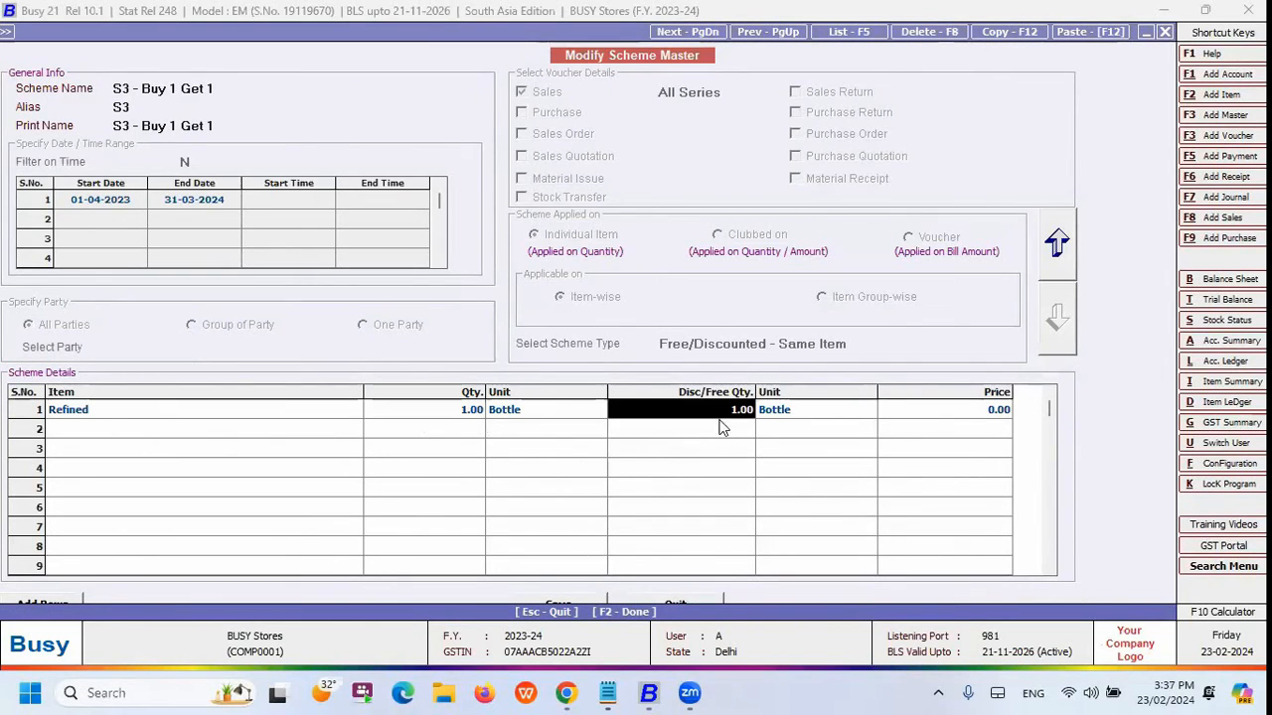
pyautogui.click(251, 414)
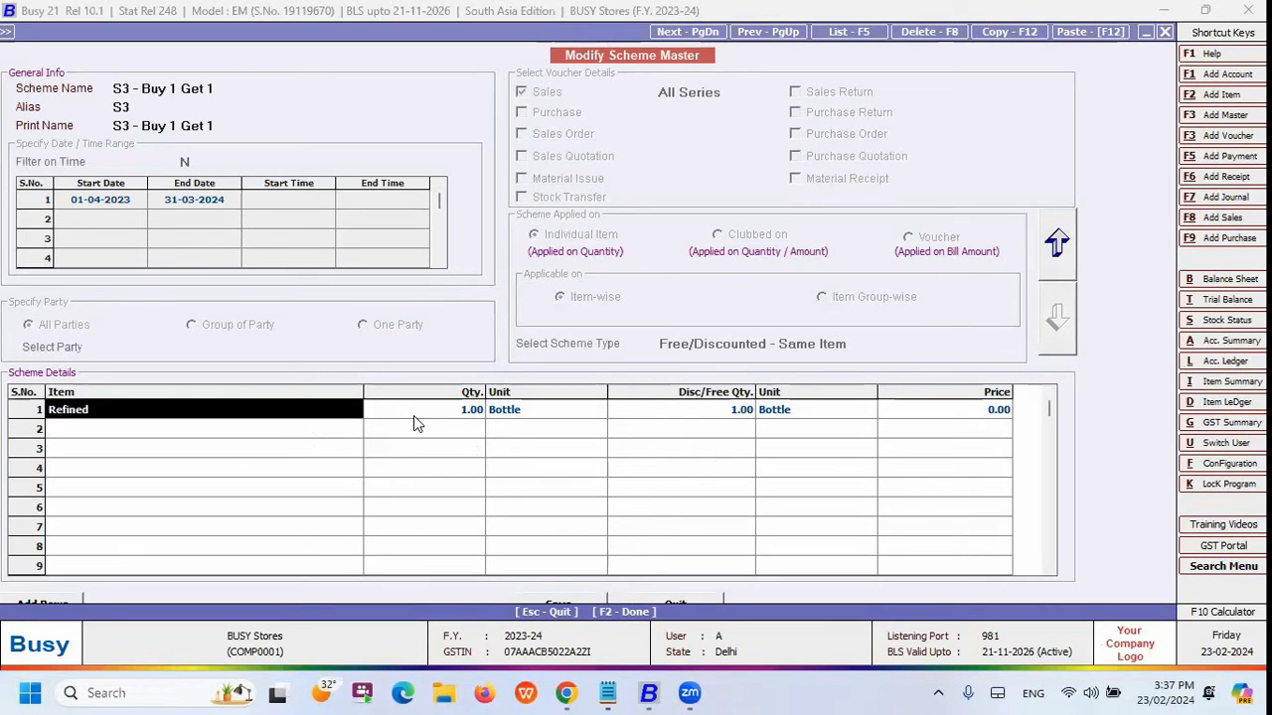
pyautogui.click(672, 422)
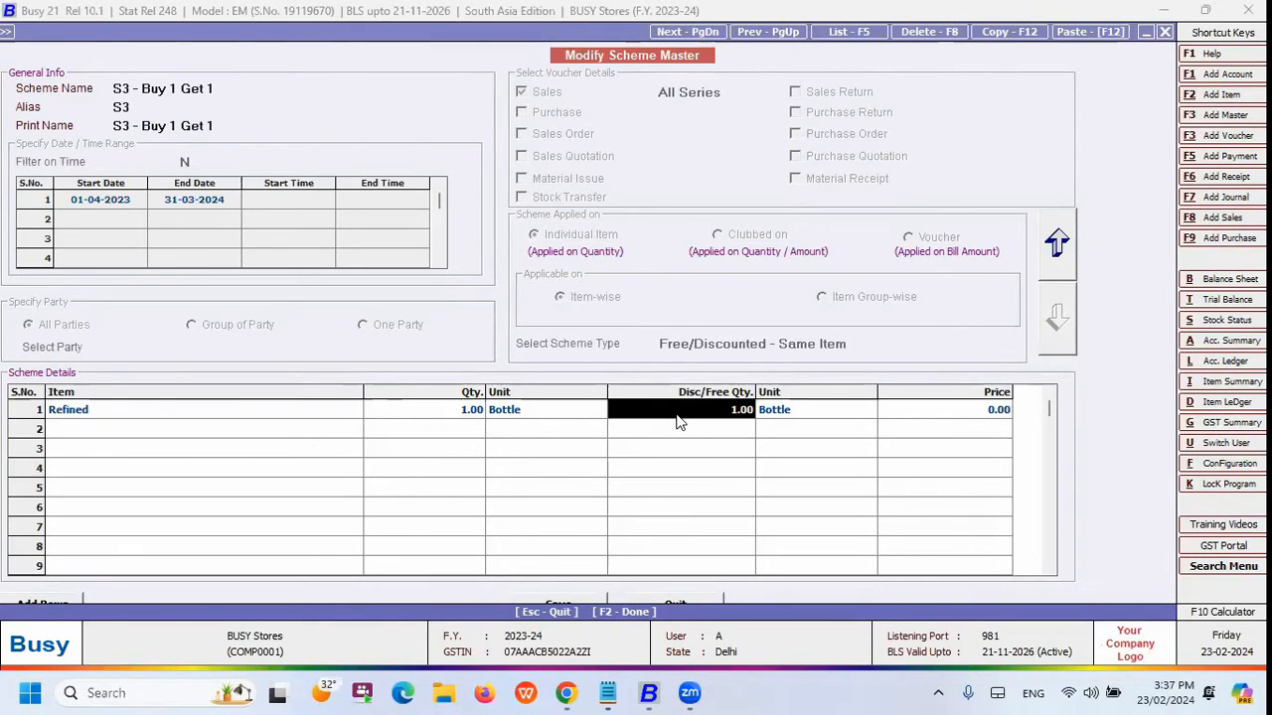
pyautogui.press('F5')
# Review the purchased item and the free item quantity in the S4 - Free Mayo scheme and close it
pyautogui.press('Down')
pyautogui.press('Return')
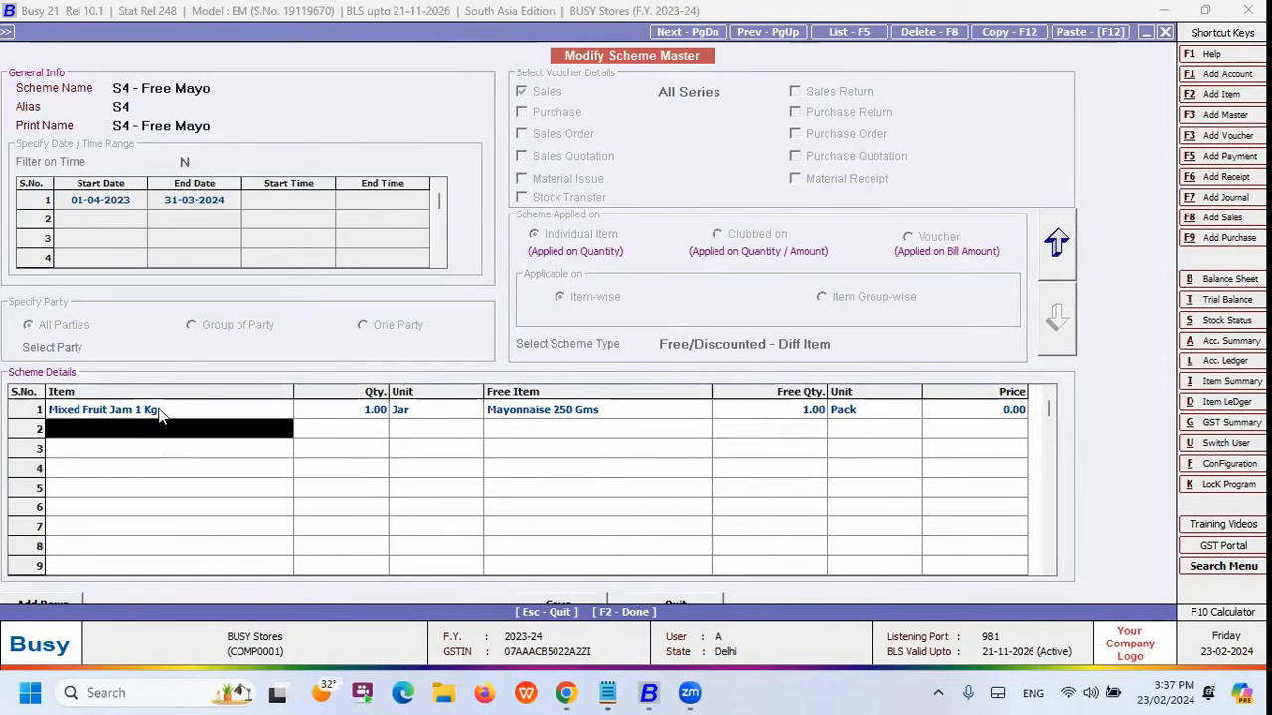
pyautogui.click(159, 416)
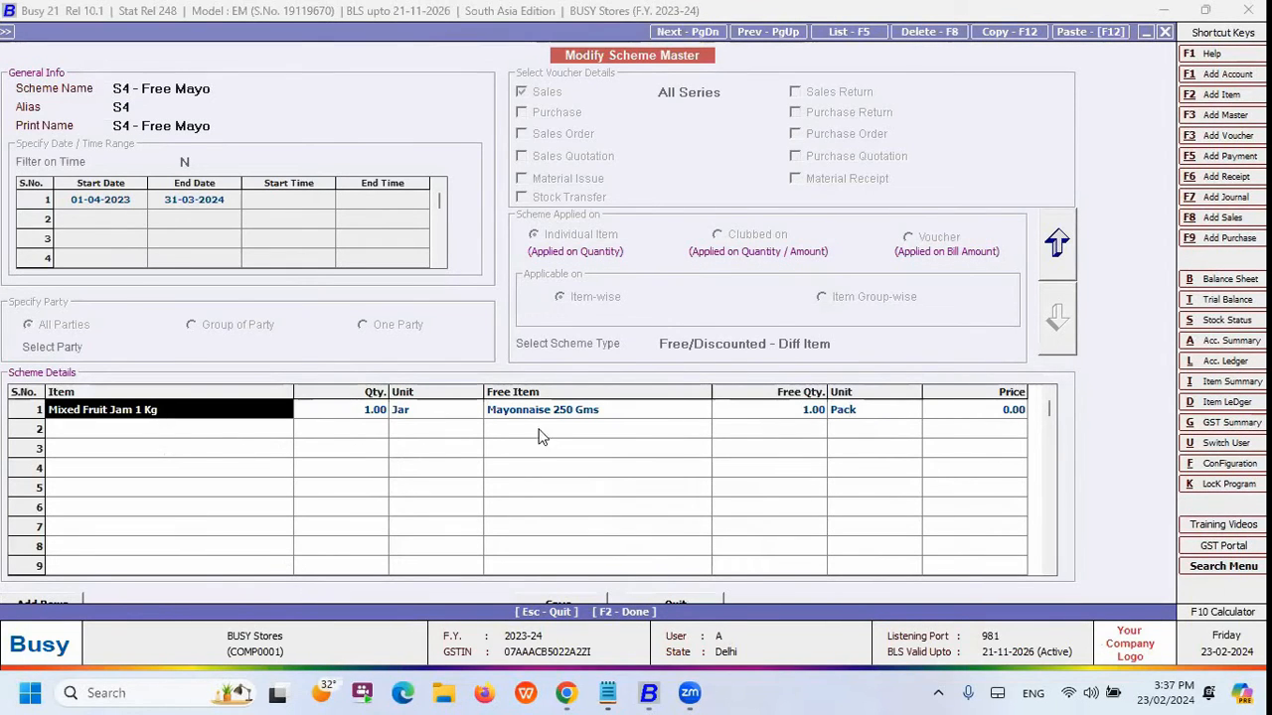
pyautogui.click(815, 417)
pyautogui.press('Escape')
# Review the bill amount condition and free item in the S5 - Bill scheme and leave the scheme list
pyautogui.doubleClick(53, 207)
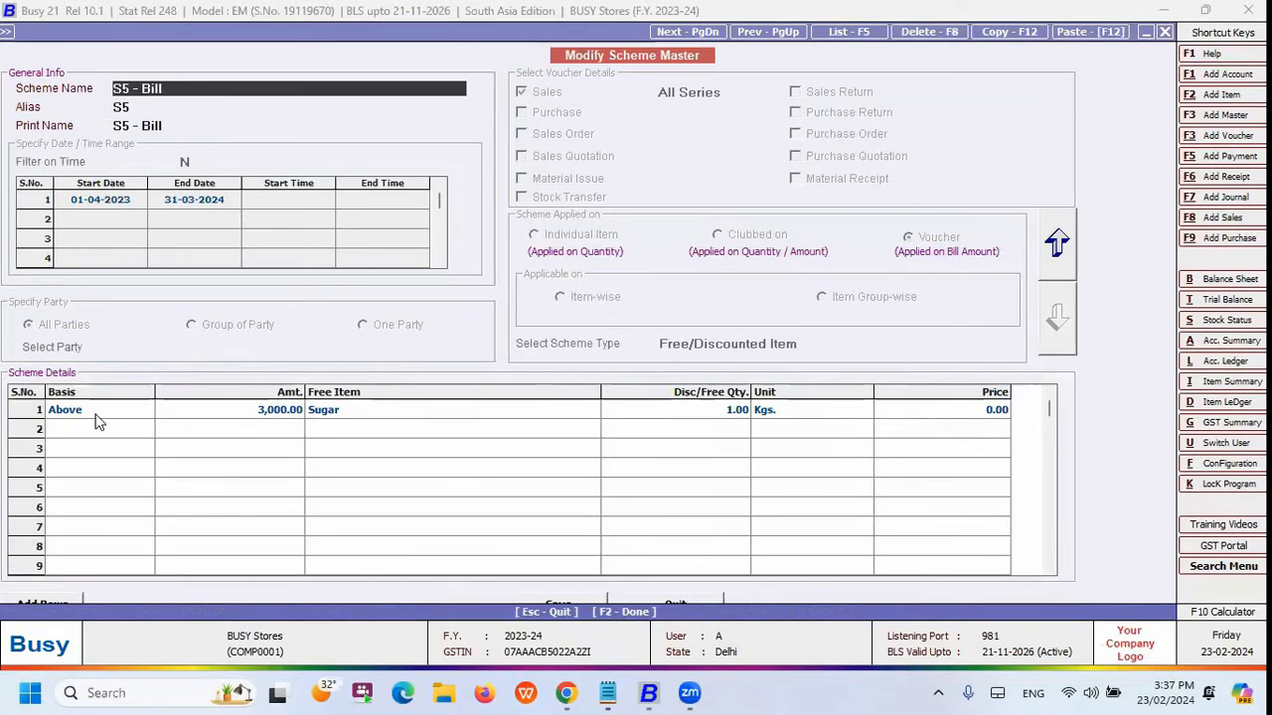
pyautogui.click(96, 414)
pyautogui.click(296, 408)
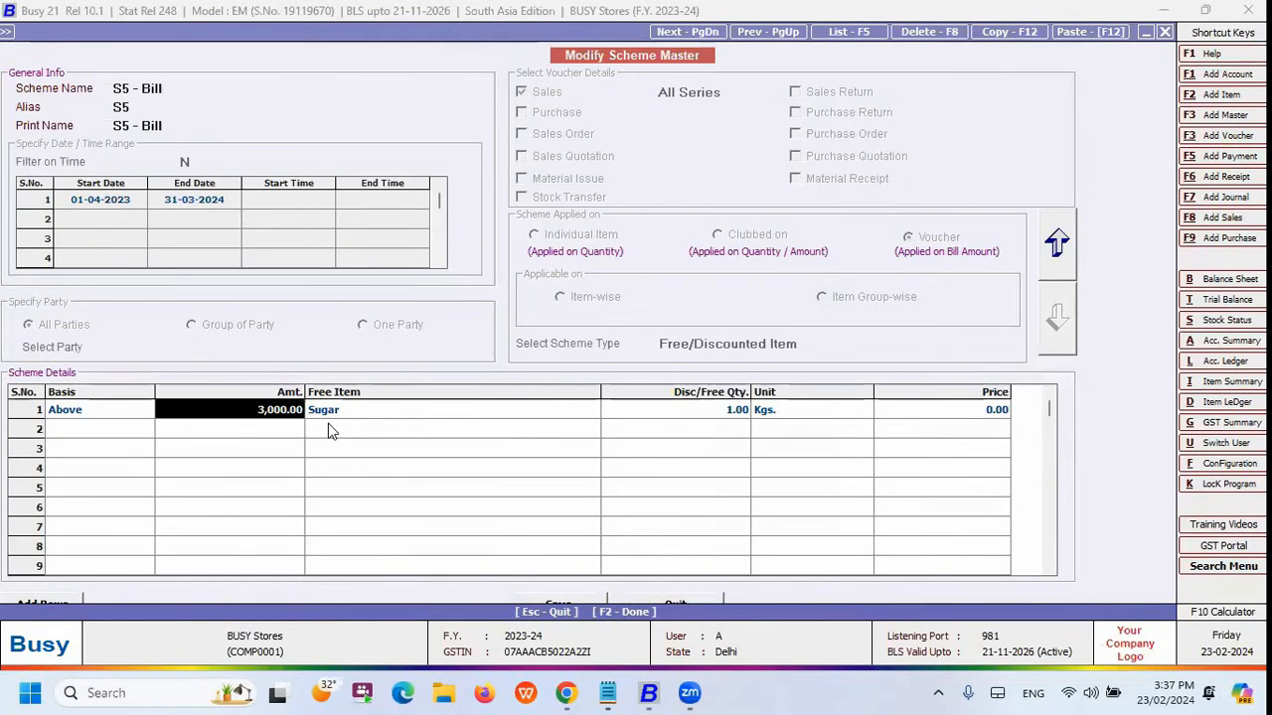
pyautogui.click(736, 415)
pyautogui.press('Escape')
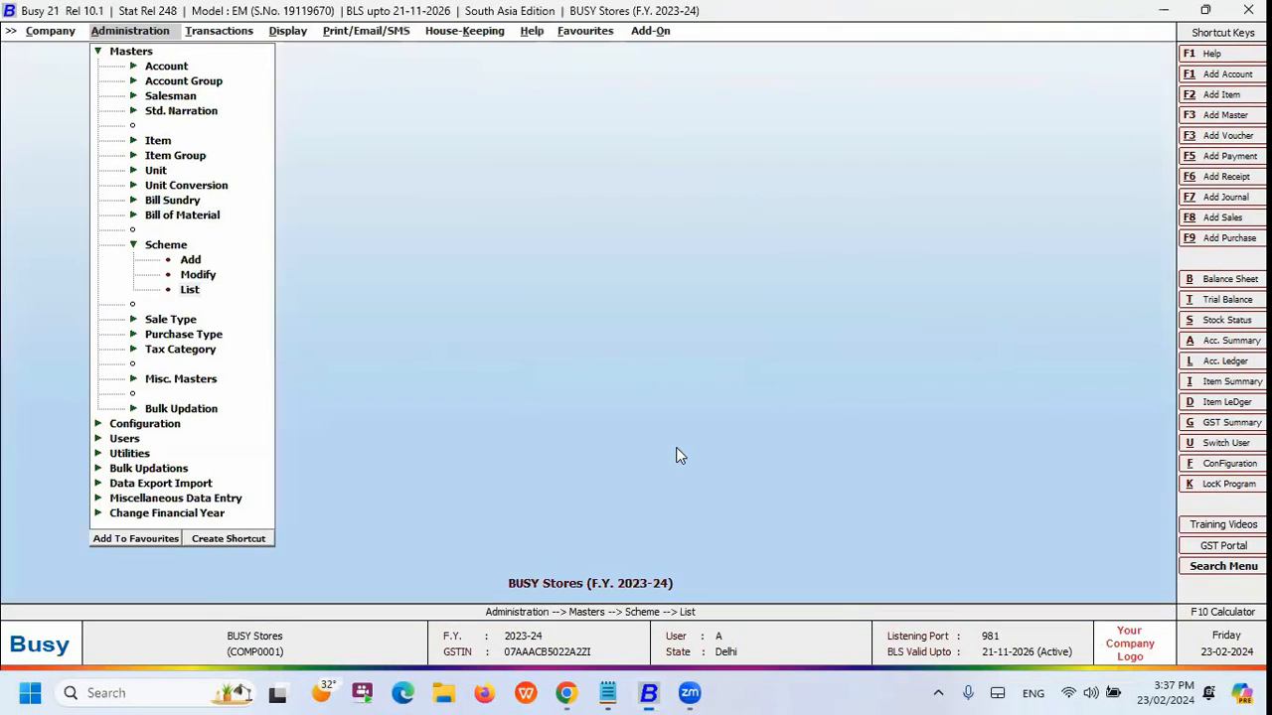
pyautogui.press('Escape')
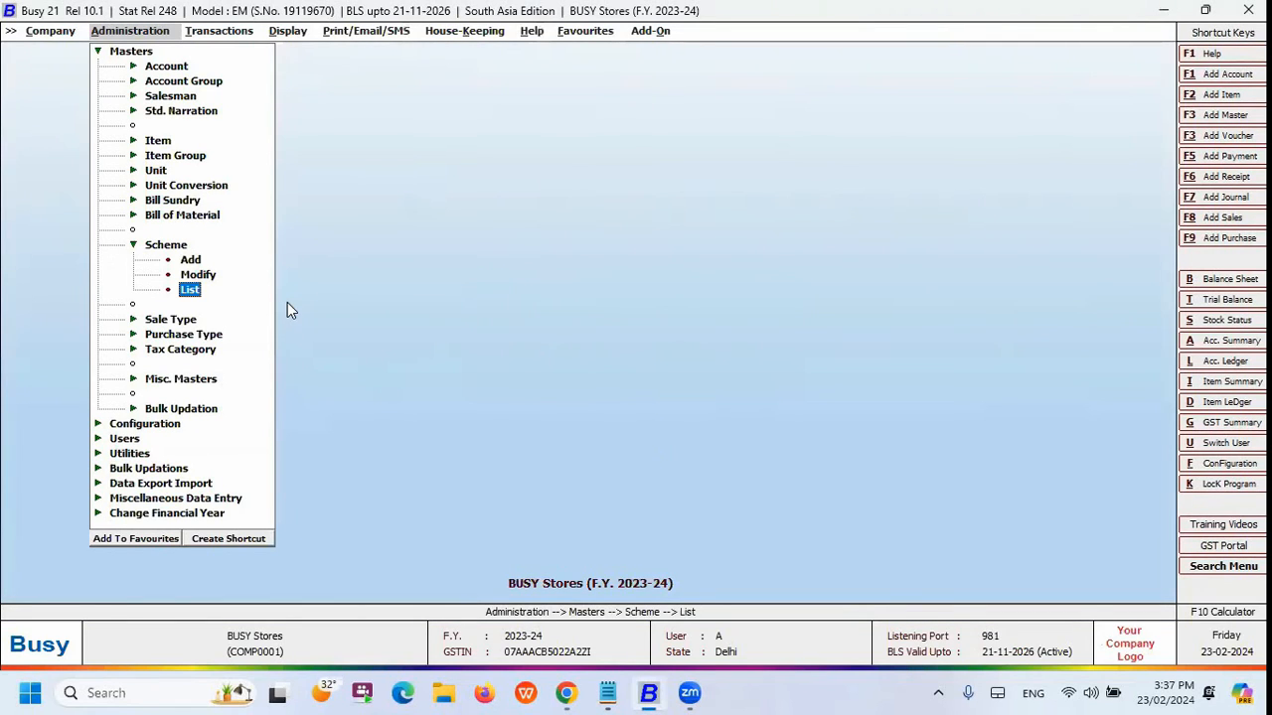
# Start a new scheme master and name it Offer
pyautogui.click(190, 261)
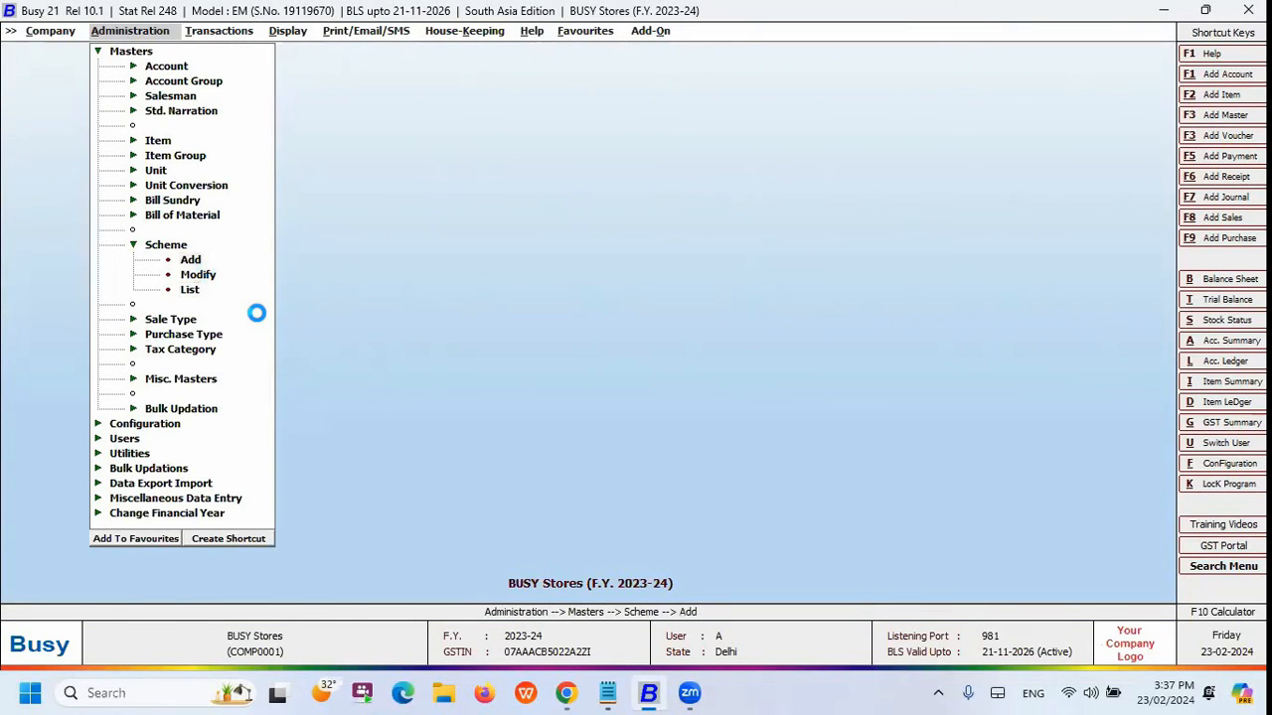
pyautogui.write('TEST')
pyautogui.press('Return')
pyautogui.press('Up')
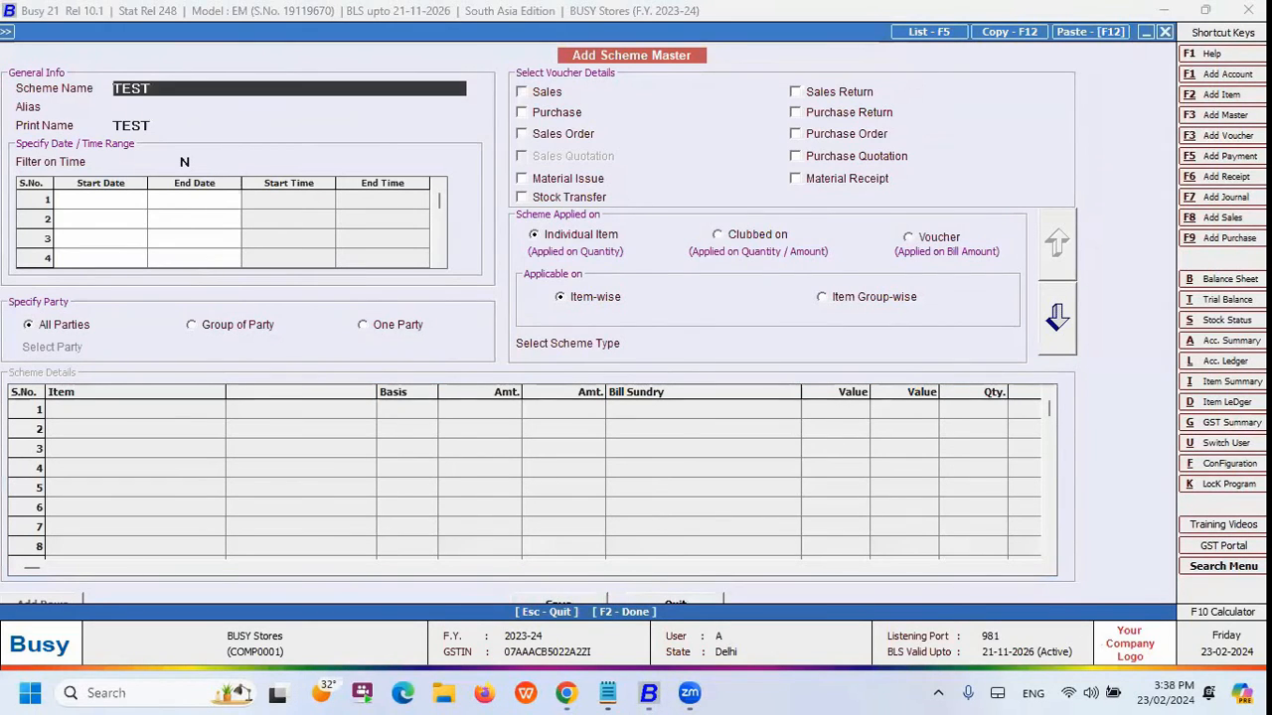
pyautogui.write('oF')
pyautogui.press('BackSpace')
pyautogui.press('BackSpace')
pyautogui.write('Offer')
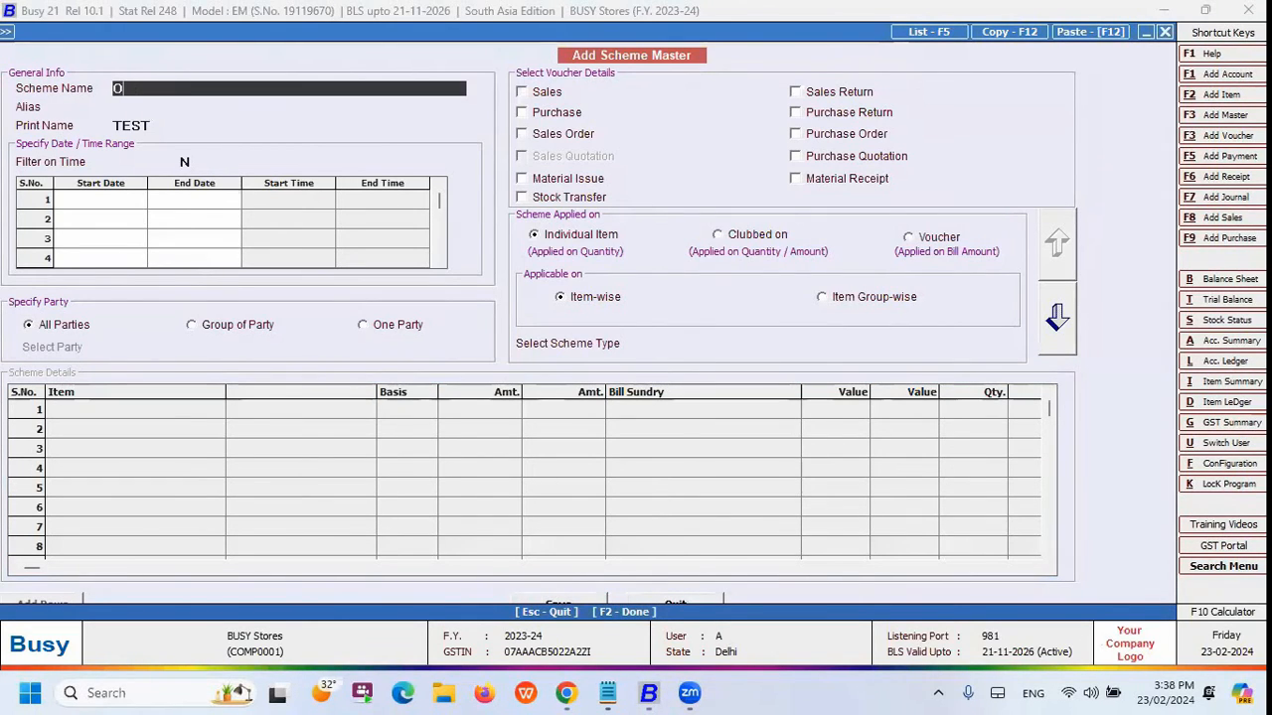
pyautogui.press('Return')
# Keep time filtering at N and set the scheme's date range from 01-04-2023 to 31-03-2024
pyautogui.press('Return')
pyautogui.press('Return')
pyautogui.press('Return')
pyautogui.press('Return')
pyautogui.press('Return')
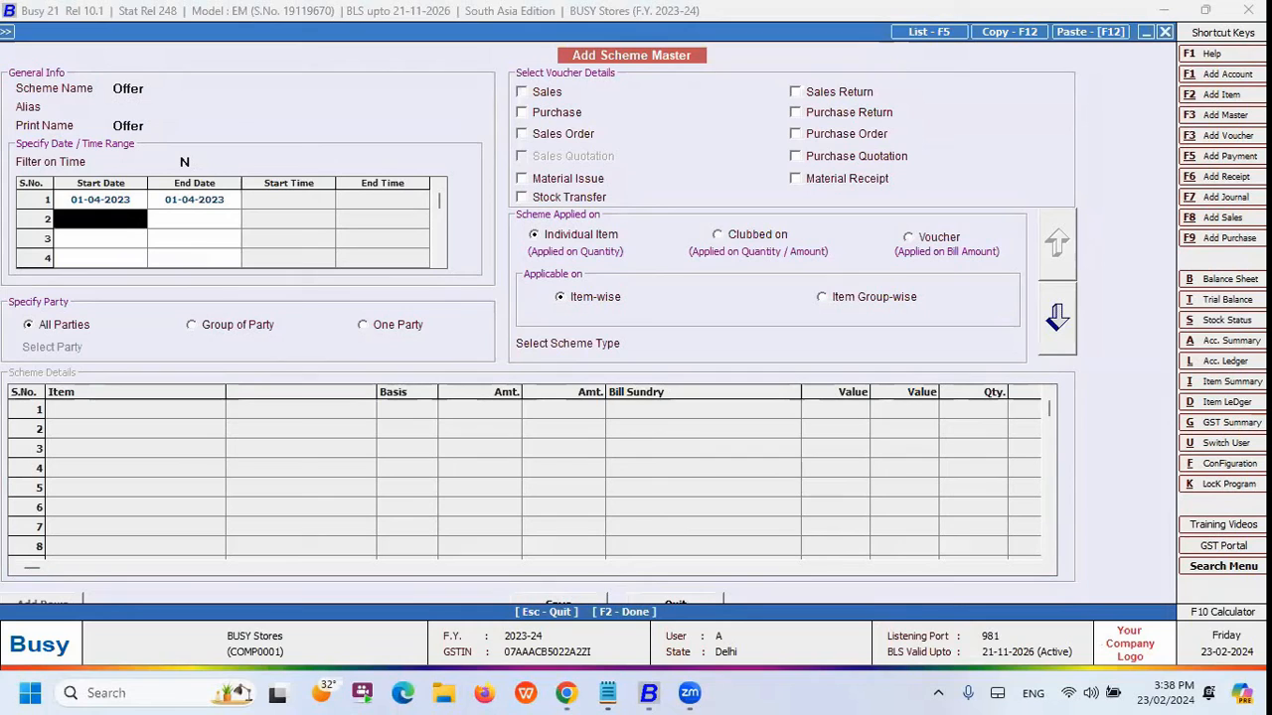
pyautogui.press('Up')
pyautogui.press('Return')
pyautogui.write('31.3')
pyautogui.press('Return')
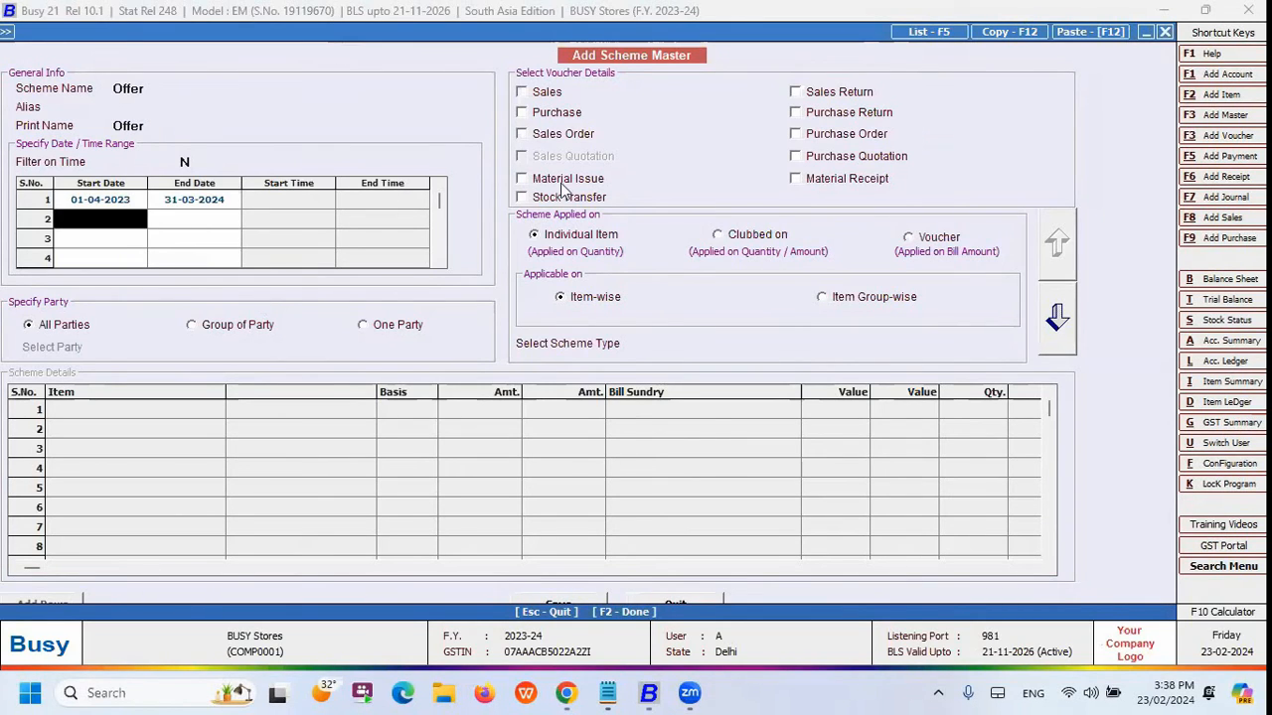
# Apply the scheme to Sales vouchers of All Series on a Voucher basis with scheme type Discount (Bill Sundry)
pyautogui.click(523, 93)
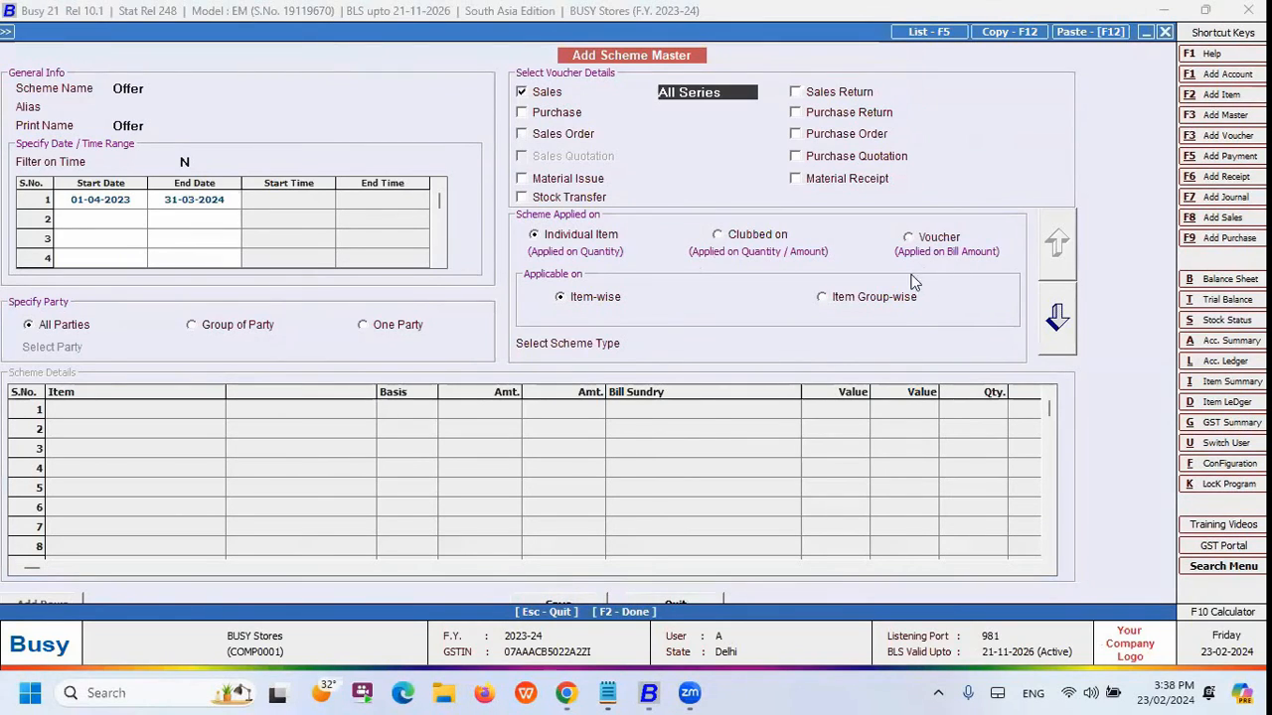
pyautogui.click(747, 245)
pyautogui.click(924, 250)
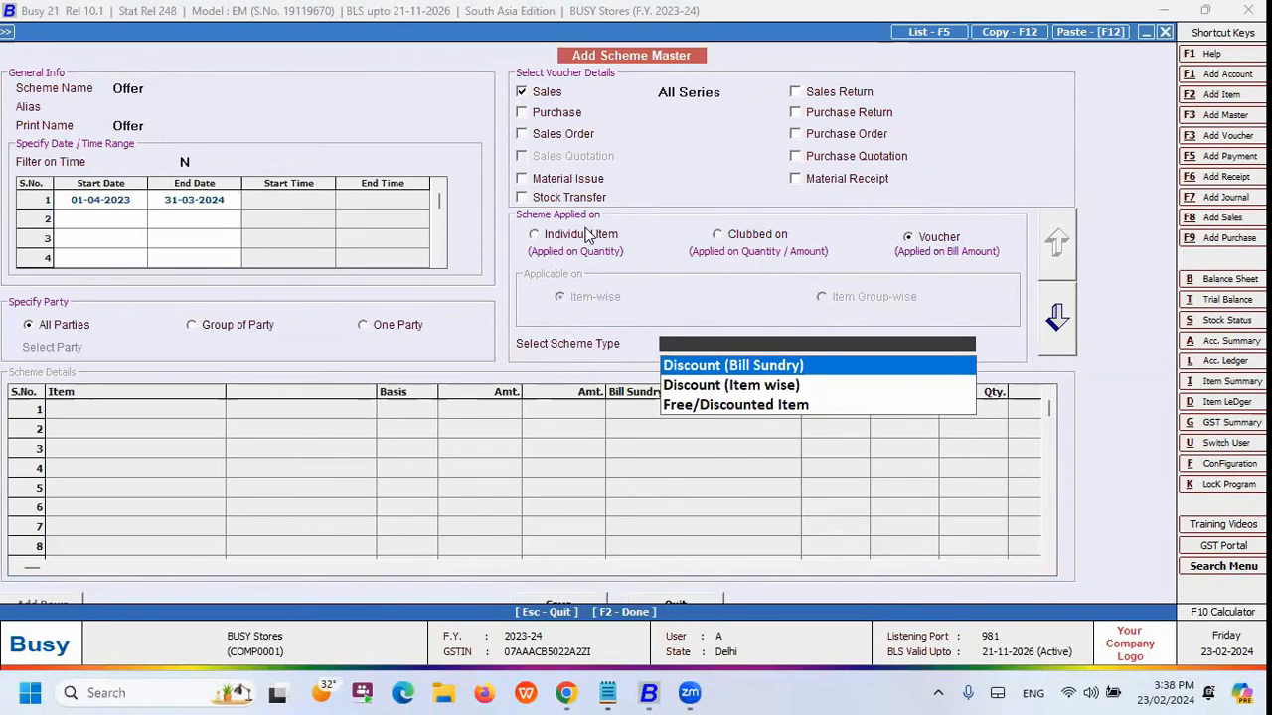
pyautogui.press('Return')
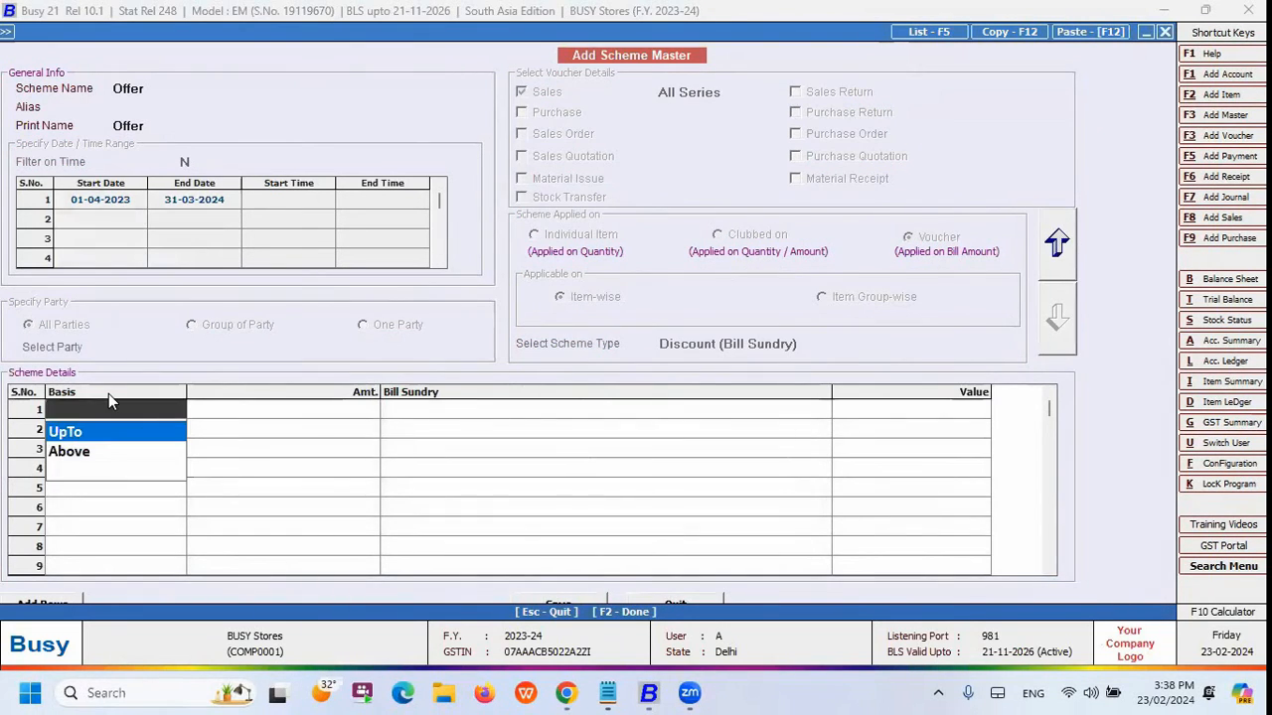
# Enter a scheme rule giving a Discount bill sundry of 100 on bills up to 10,000, and quit the scheme form
pyautogui.press('Return')
pyautogui.write('1000')
pyautogui.press('Return')
pyautogui.press('Return')
pyautogui.write('100')
pyautogui.press('Return')
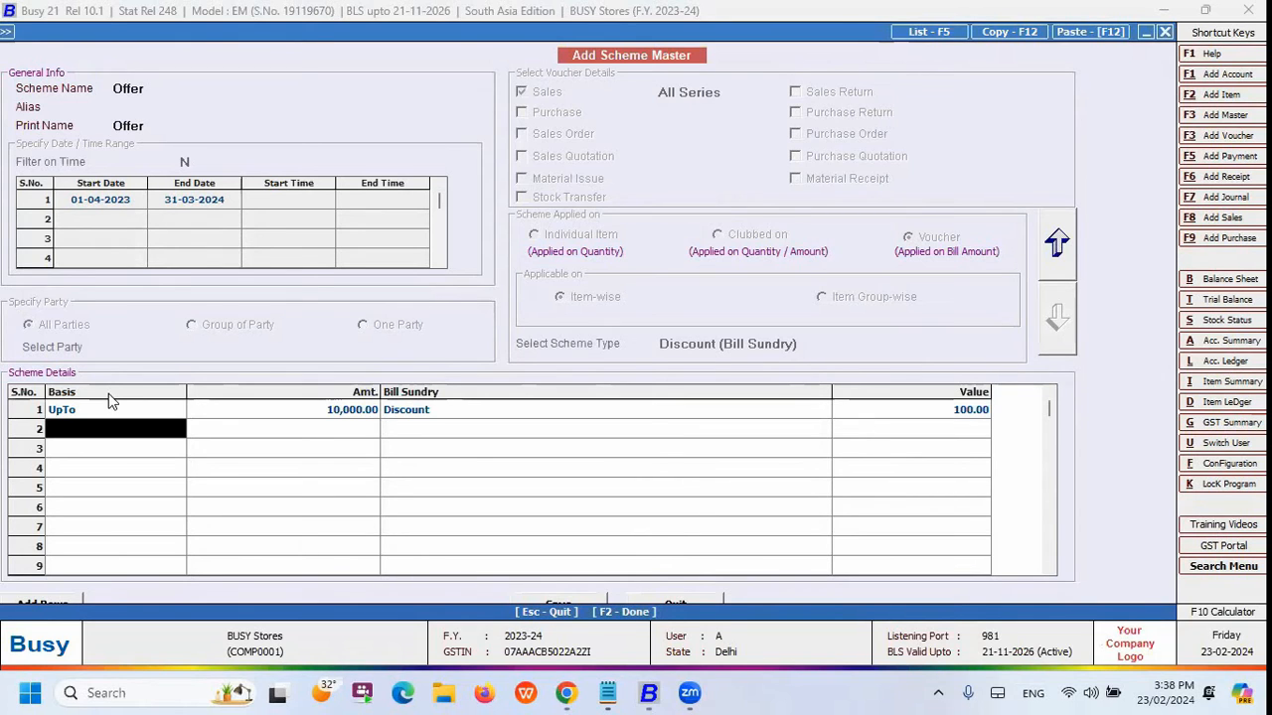
pyautogui.press('Escape')
pyautogui.press('Return')
pyautogui.press('Escape')
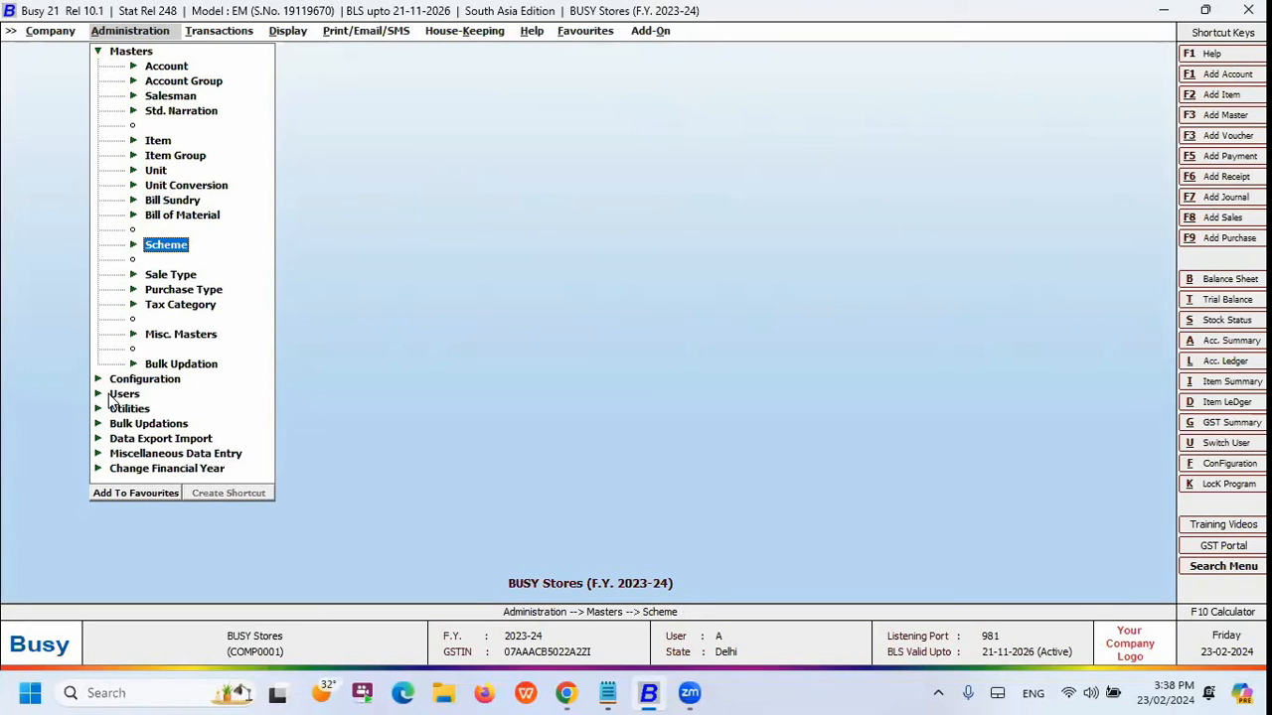
# Try to open a new sales voucher
pyautogui.press('Escape')
pyautogui.press('Right')
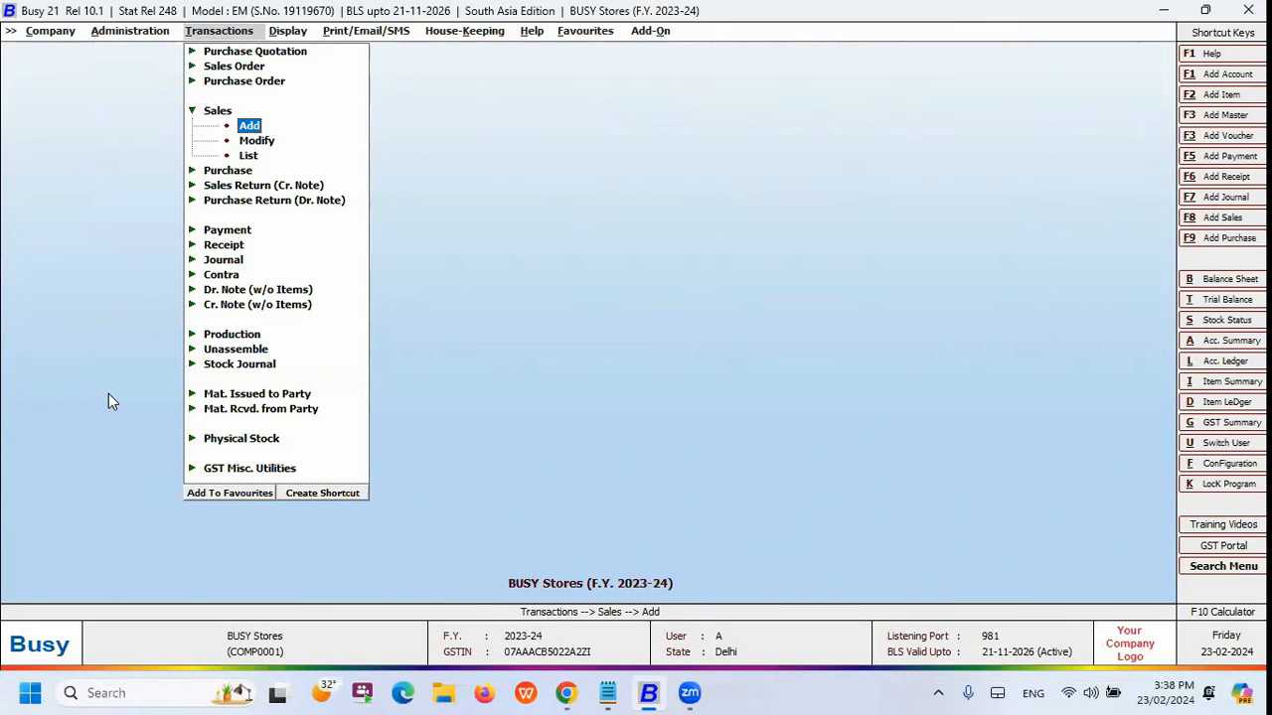
pyautogui.press('Return')
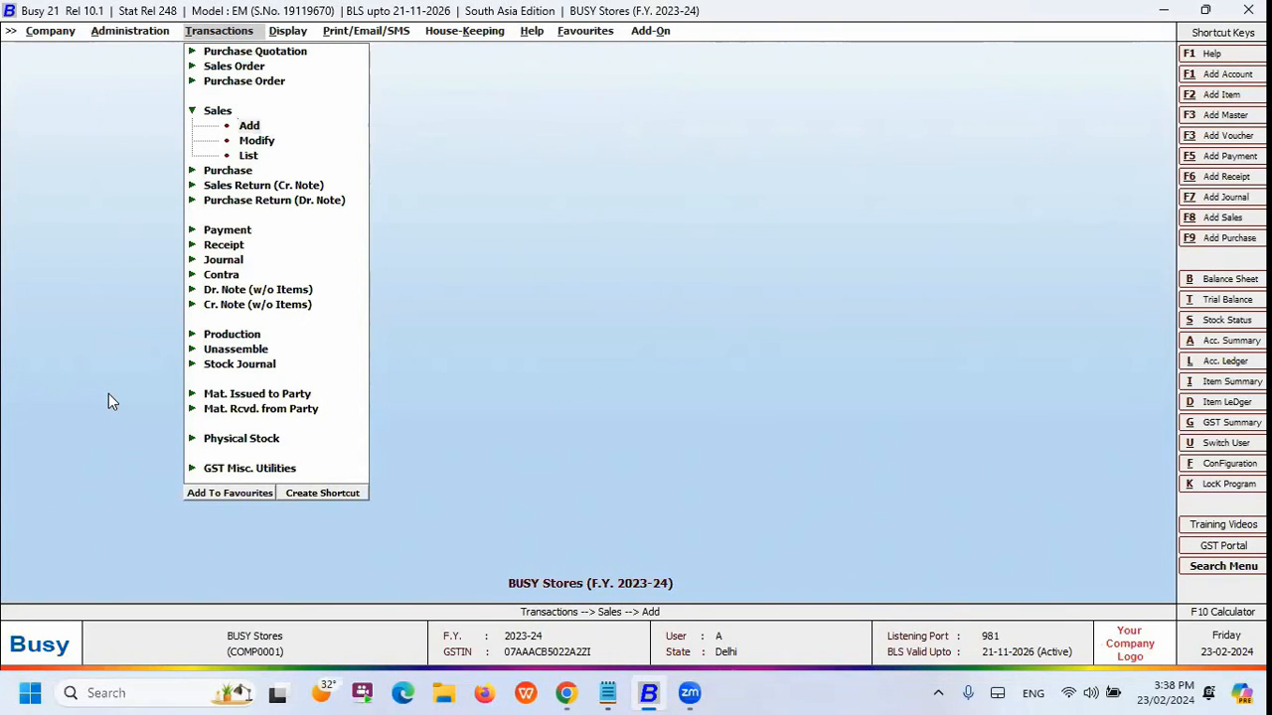
pyautogui.press('Escape')
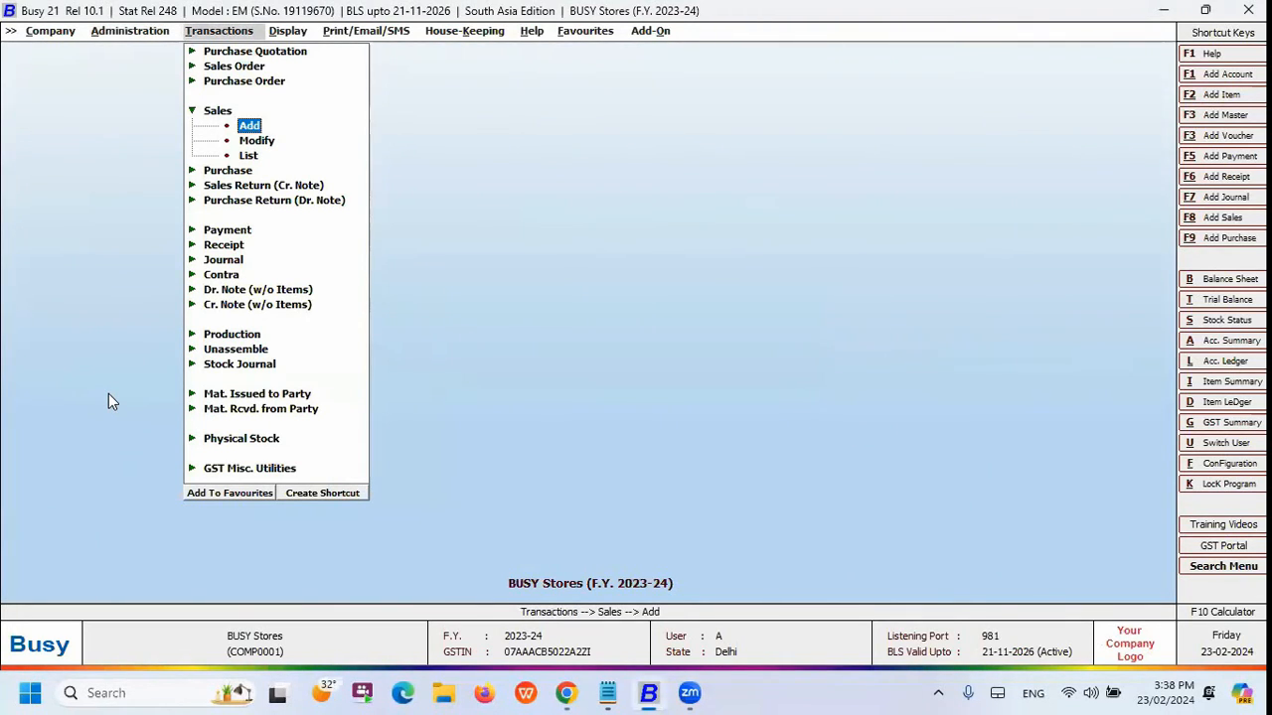
# Look up the Sales series in the voucher series configuration and try a new sales voucher again
pyautogui.press('Left')
pyautogui.press('Down')
pyautogui.press('Return')
pyautogui.press('Down')
pyautogui.press('Return')
pyautogui.press('Down')
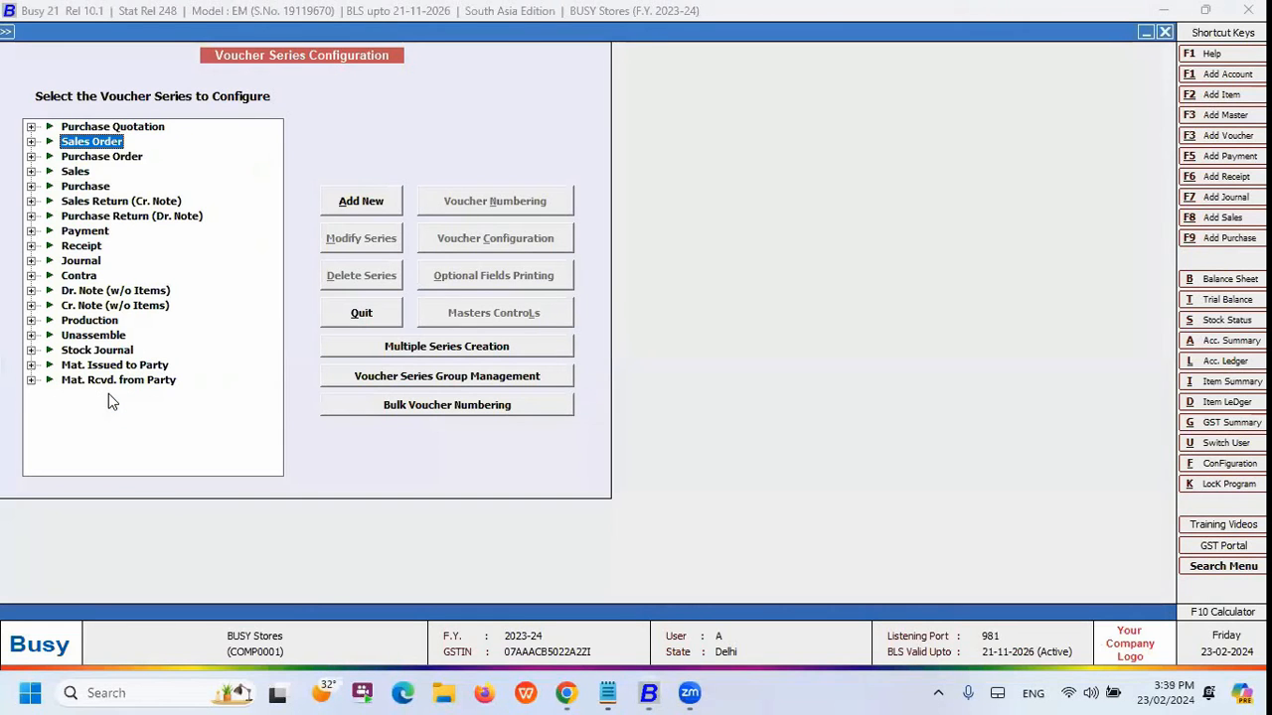
pyautogui.press('Down')
pyautogui.press('Right')
pyautogui.press('Down')
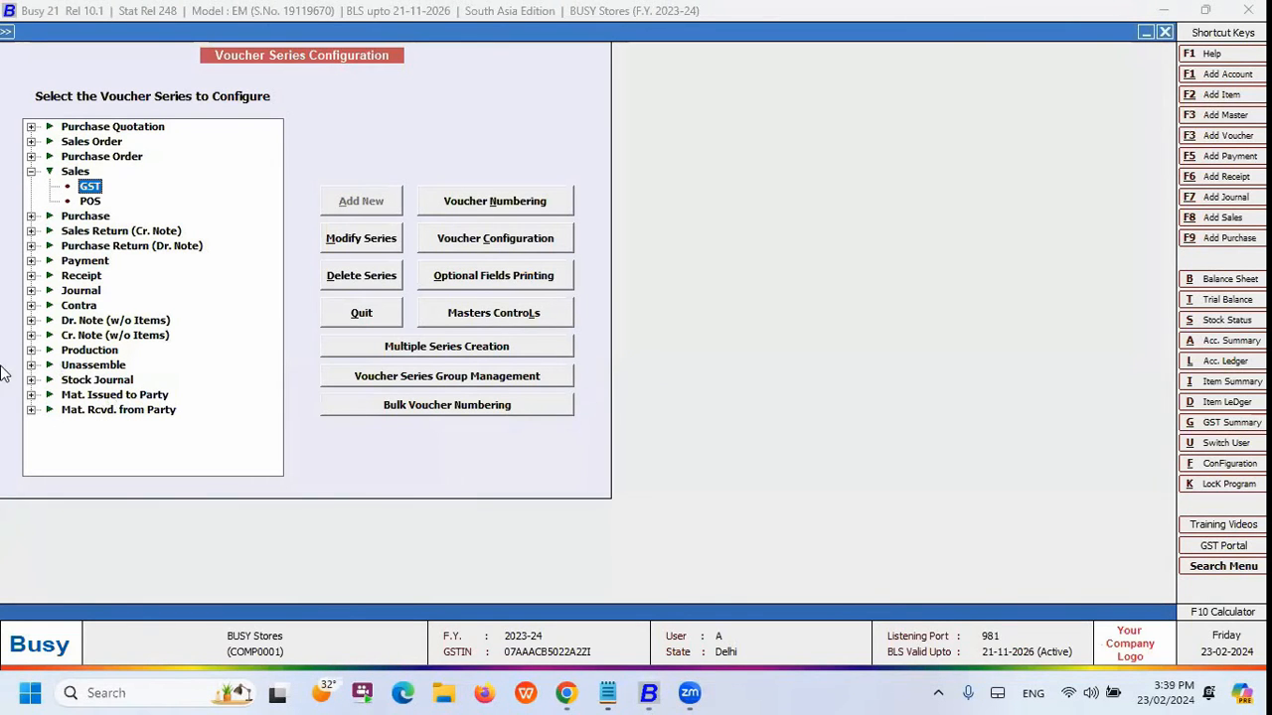
pyautogui.press('Escape')
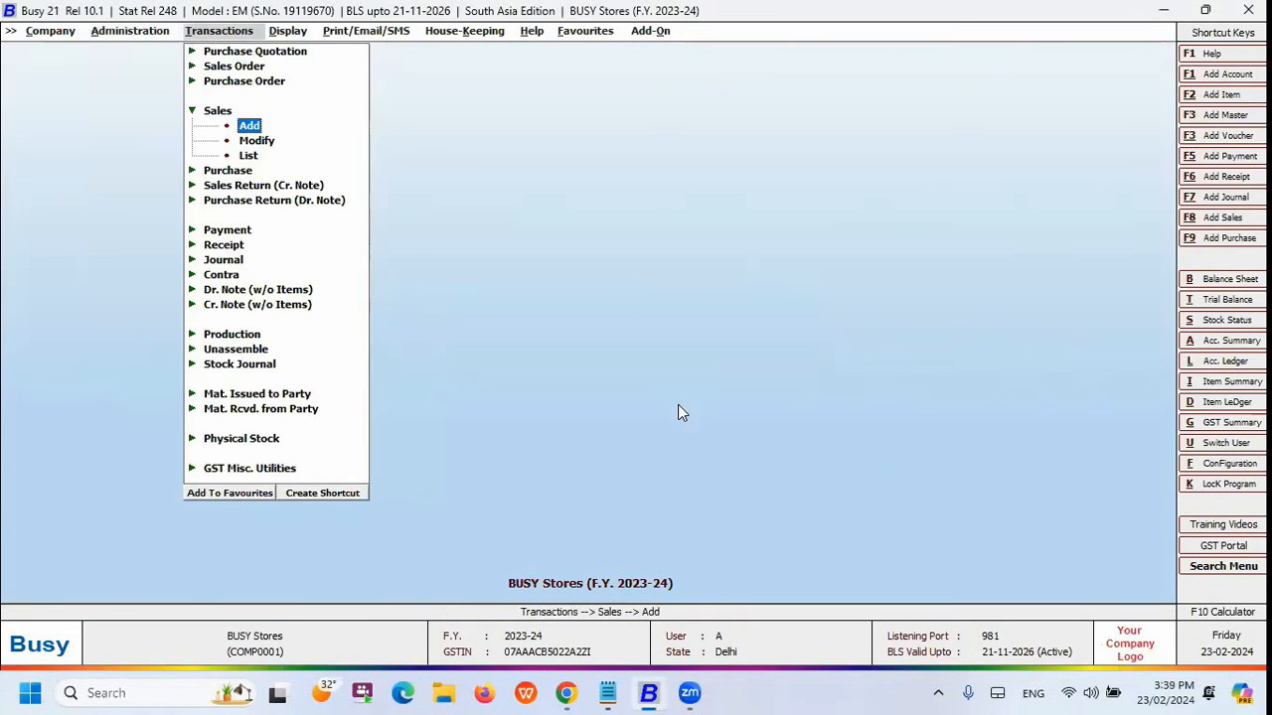
pyautogui.press('Return')
pyautogui.press('Escape')
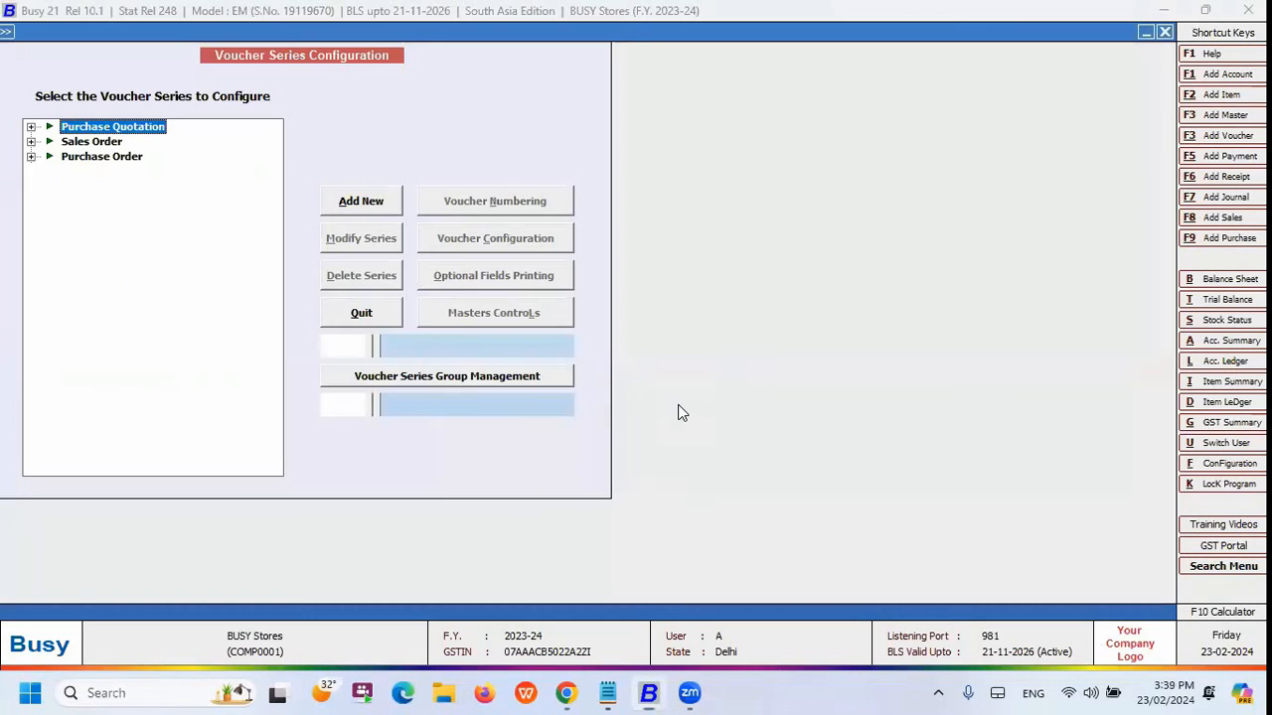
# Set Enable Pole Display to N in the Sales POS series' advanced POS options and save the series configuration
pyautogui.press('Down')
pyautogui.press('Down')
pyautogui.press('Down')
pyautogui.press('Right')
pyautogui.press('Down')
pyautogui.click(540, 239)
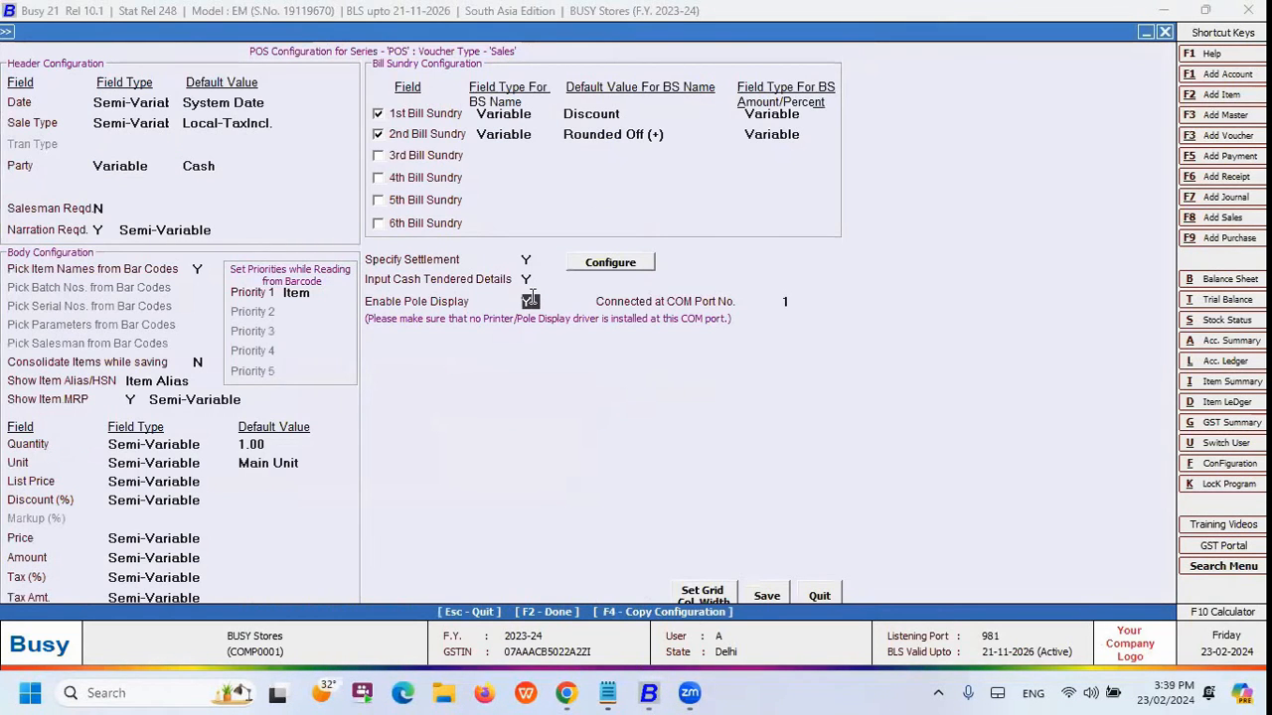
pyautogui.press('n')
pyautogui.click(766, 595)
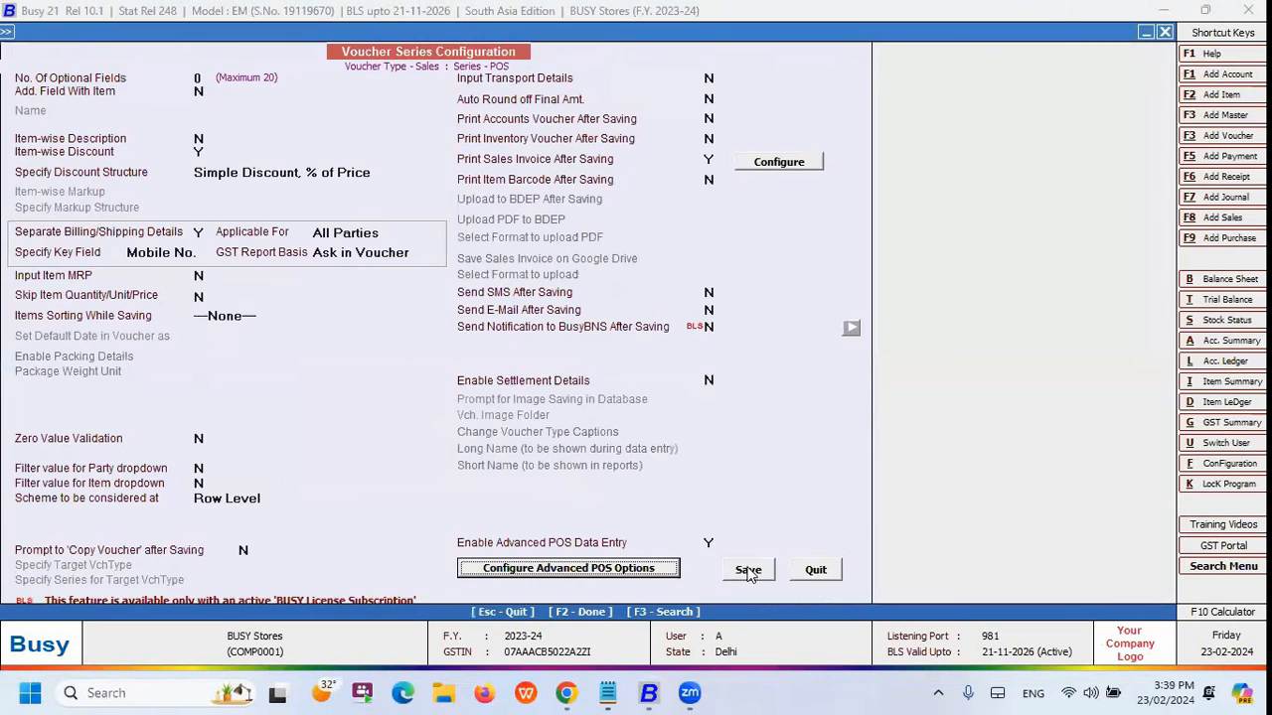
pyautogui.click(747, 567)
pyautogui.press('Escape')
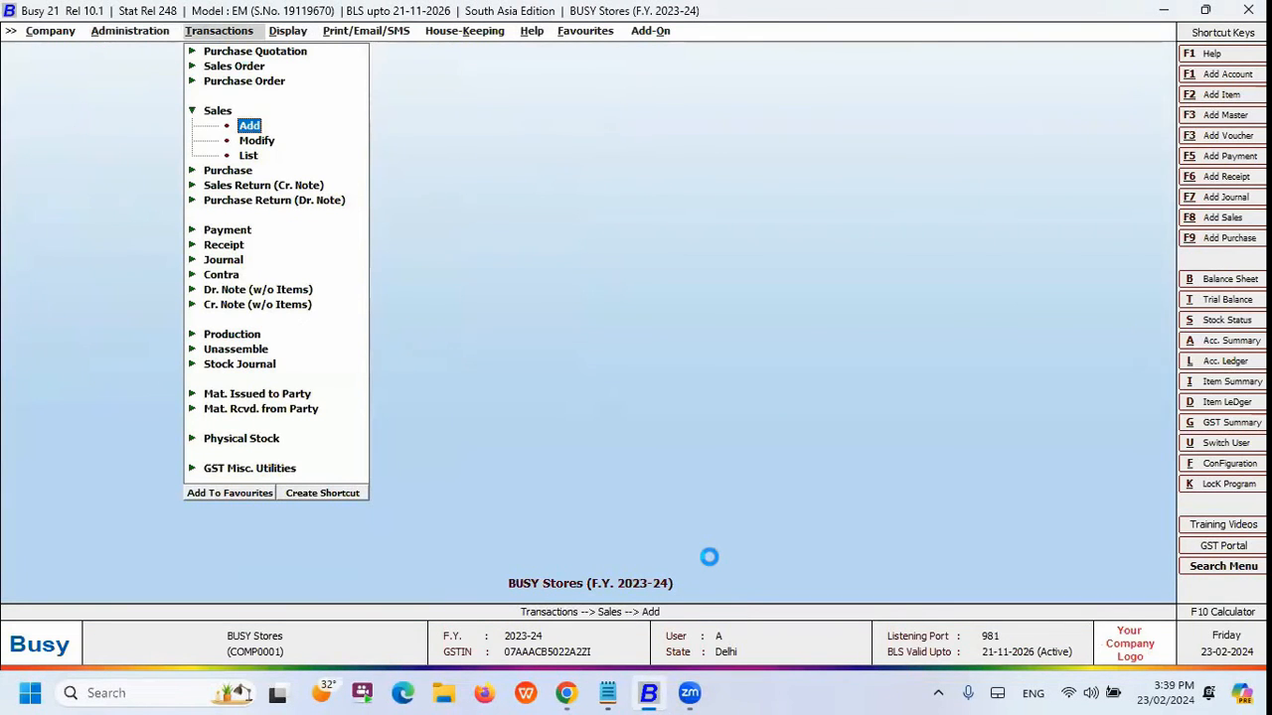
# Start a new sales voucher in the POS series and add one bag of Basmati Rice 10 Kg
pyautogui.press('Return')
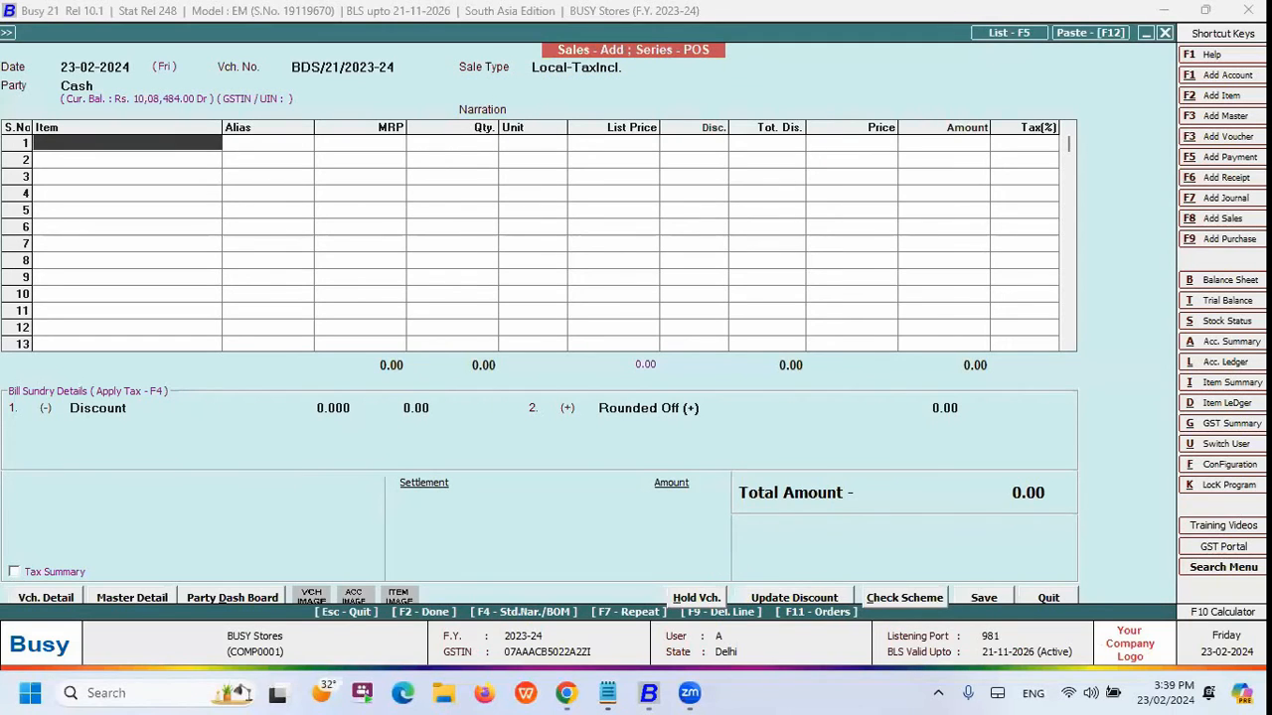
pyautogui.press('Return')
pyautogui.press('Up')
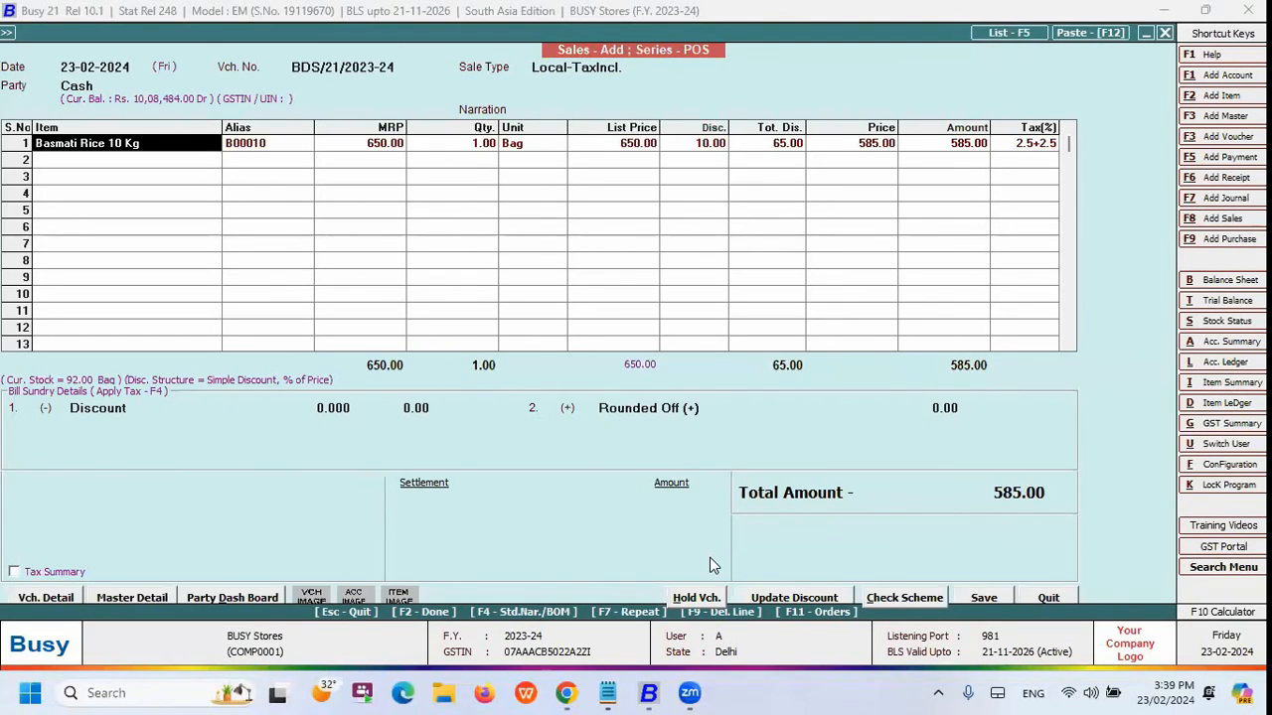
pyautogui.press('Return')
pyautogui.press('Return')
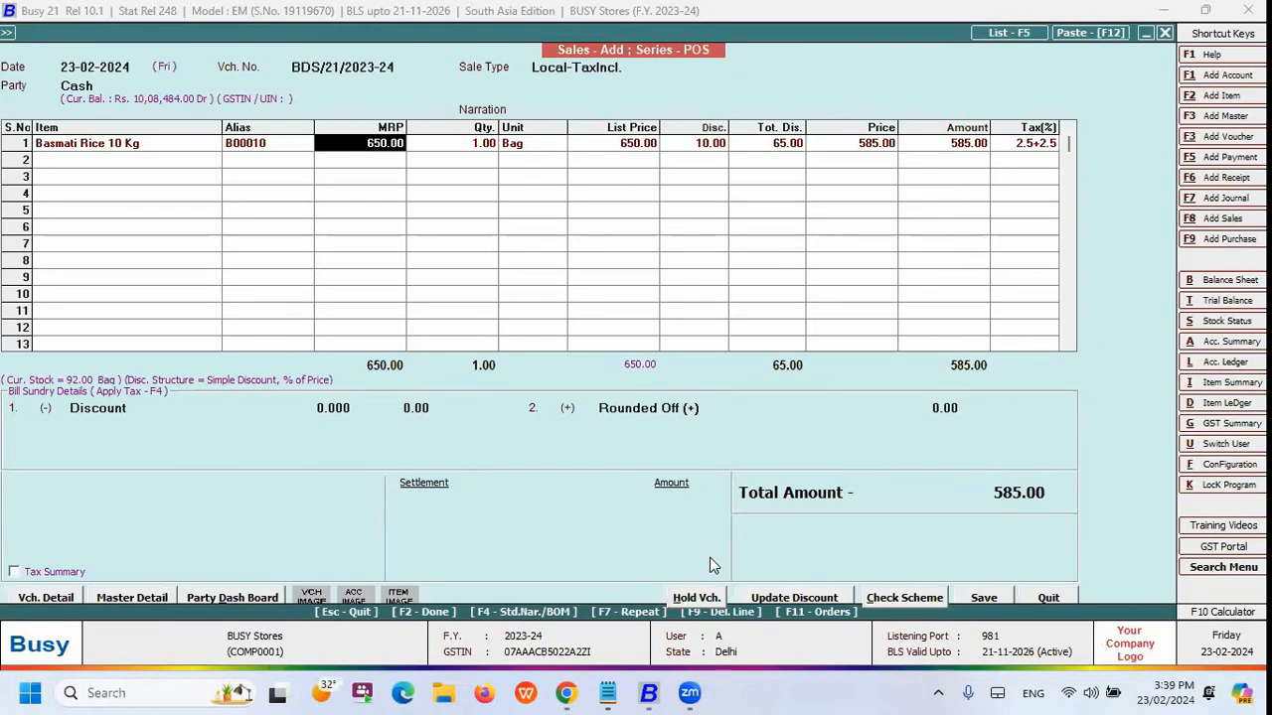
# Check which scheme, quantity, list price and discount are applied to Basmati Rice 10 Kg, and close the scheme information
pyautogui.click(876, 599)
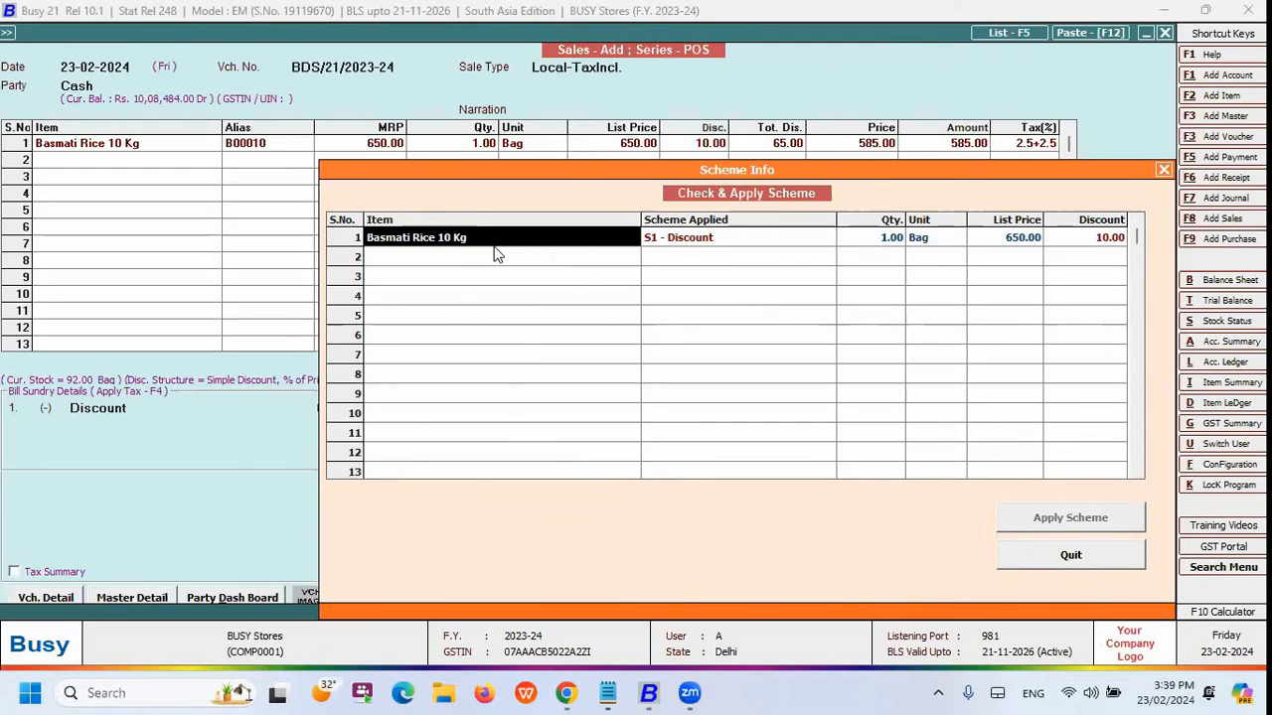
pyautogui.click(887, 244)
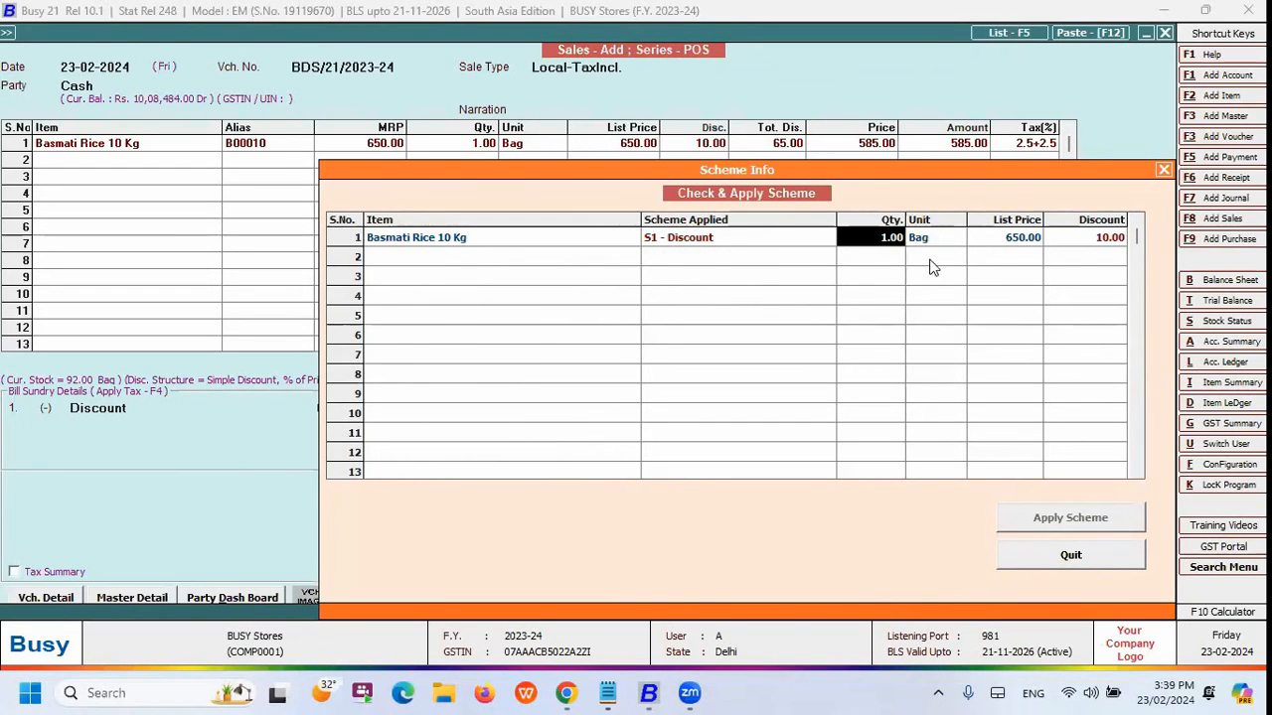
pyautogui.click(1010, 248)
pyautogui.click(1081, 246)
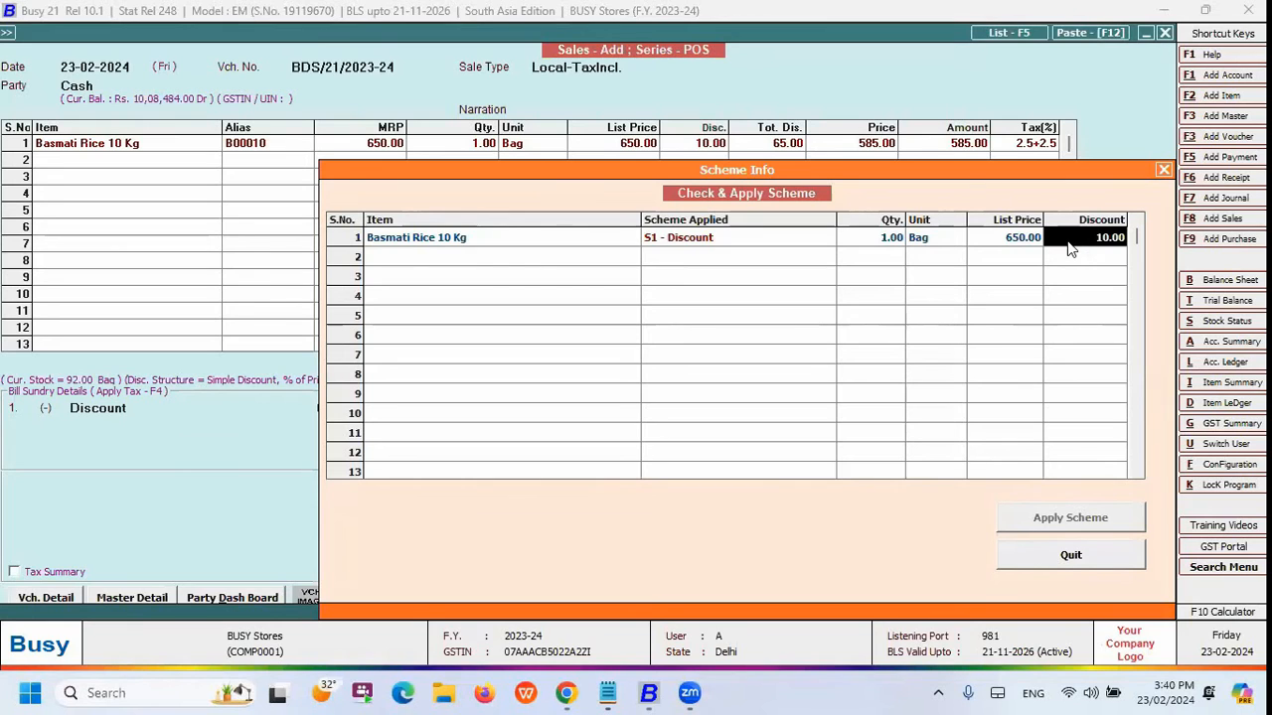
pyautogui.click(470, 243)
pyautogui.click(698, 241)
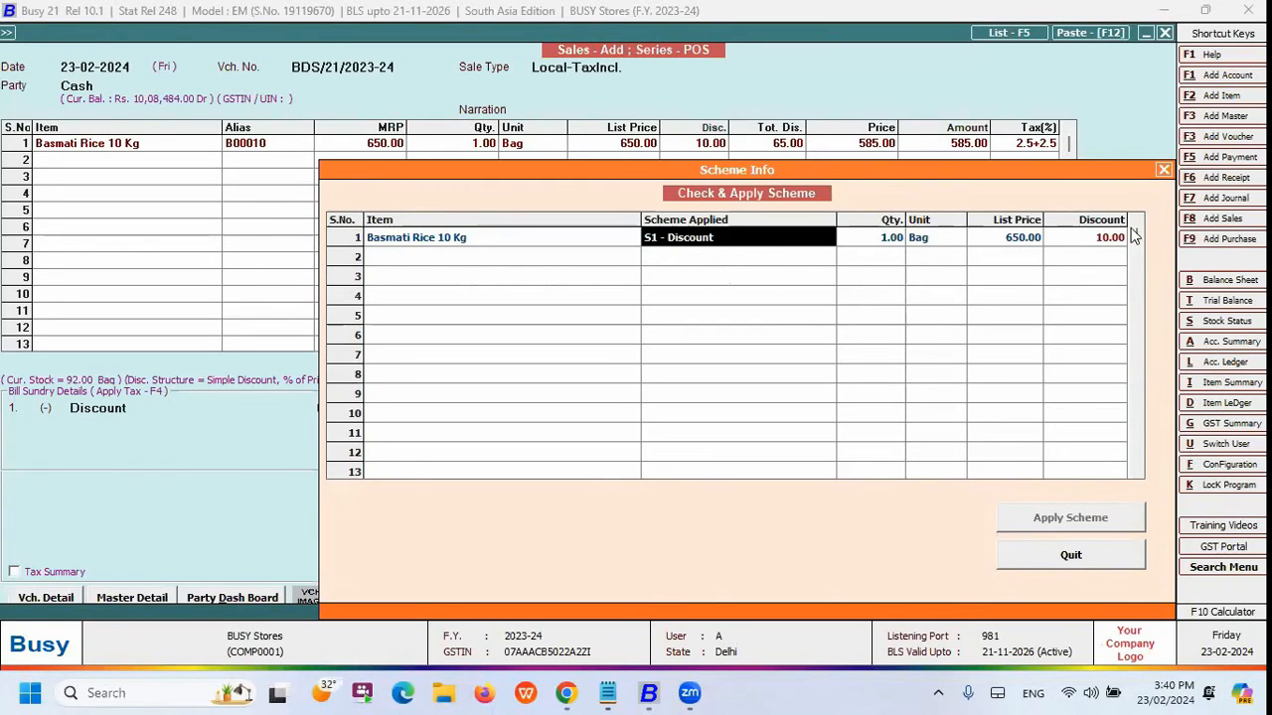
pyautogui.click(1165, 174)
# Add Oil 1 Ltr. as the second item with a quantity of 100 bottles
pyautogui.click(162, 157)
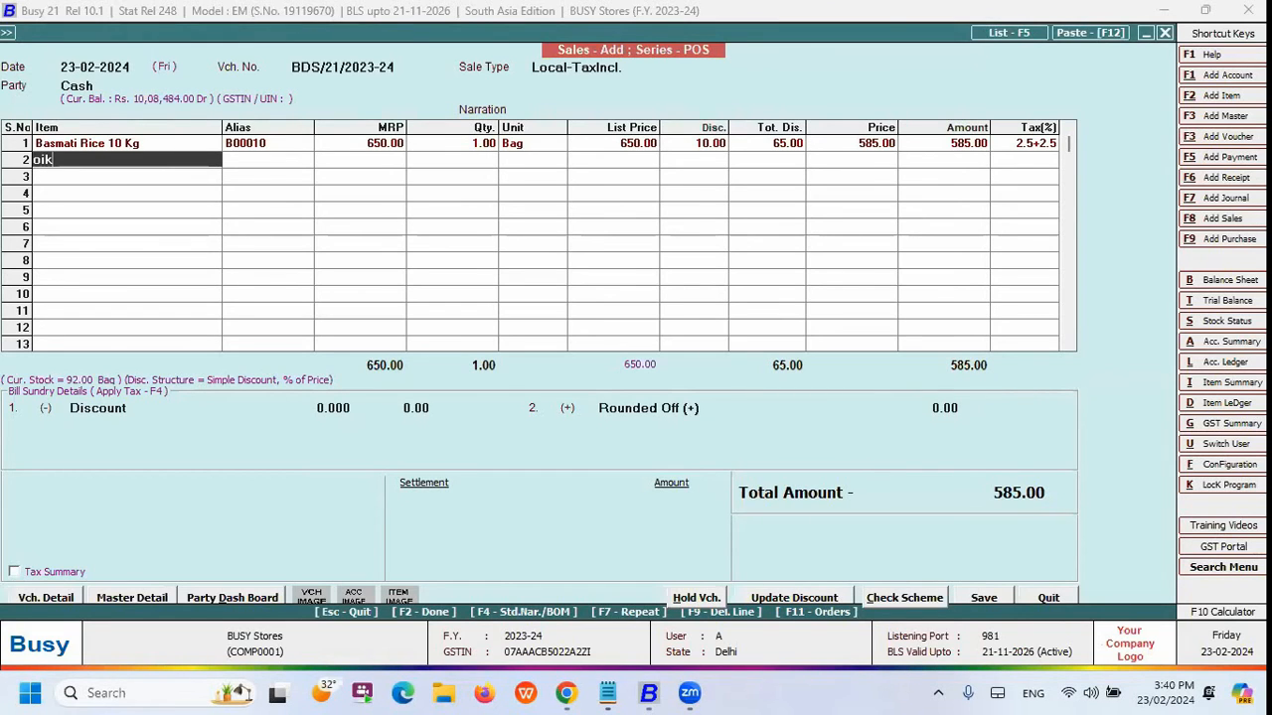
pyautogui.write('oil')
pyautogui.press('Return')
pyautogui.press('Return')
pyautogui.press('Return')
pyautogui.press('Return')
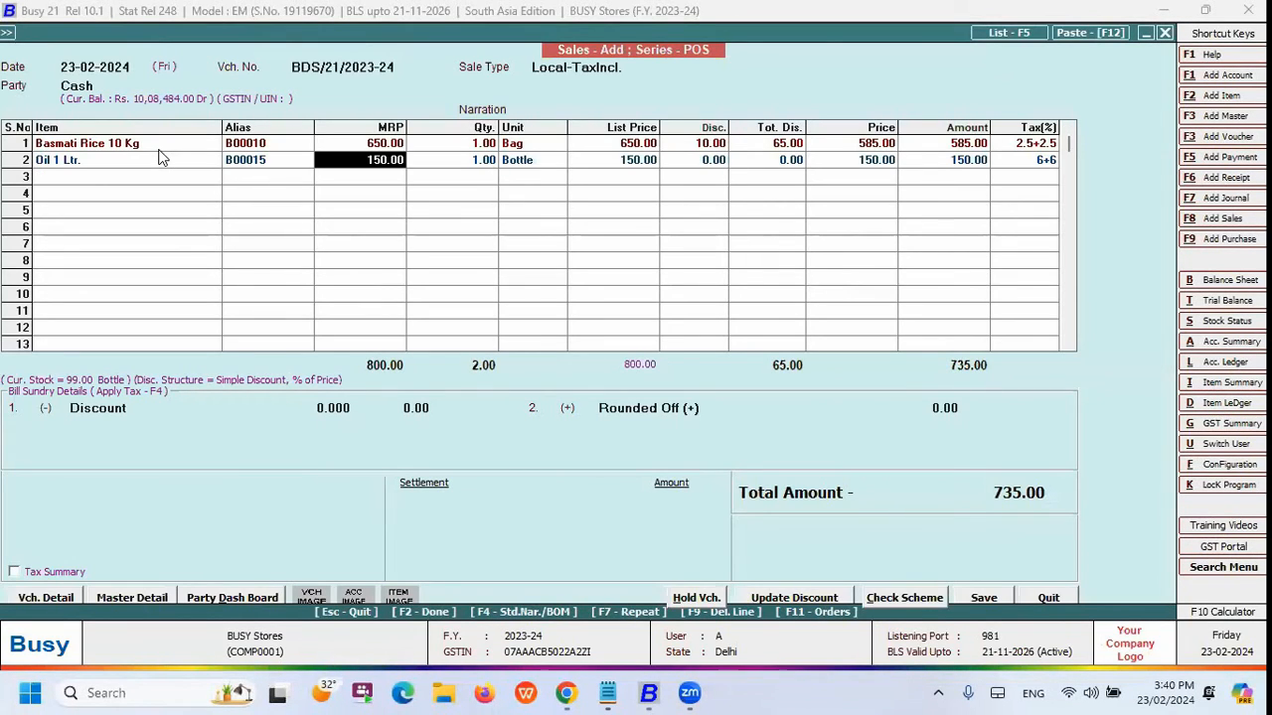
pyautogui.press('Right')
pyautogui.press('Left')
pyautogui.press('Right')
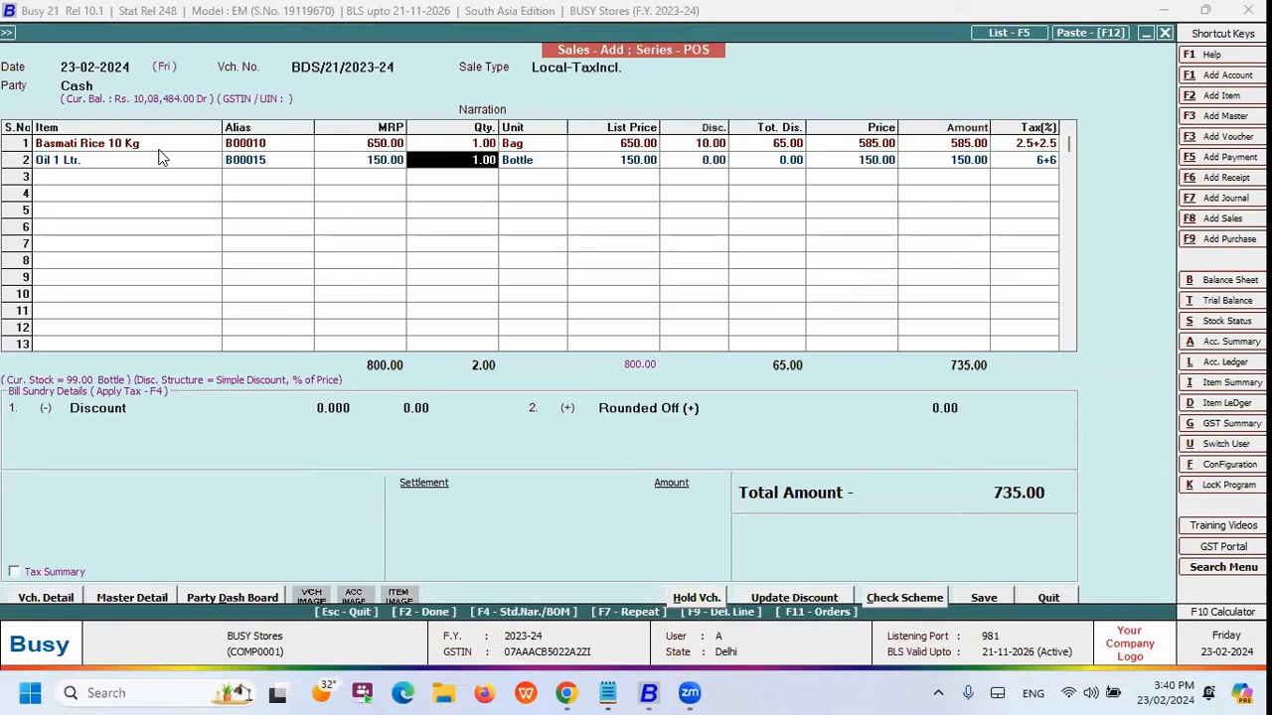
pyautogui.write('100')
pyautogui.press('Return')
pyautogui.press('Return')
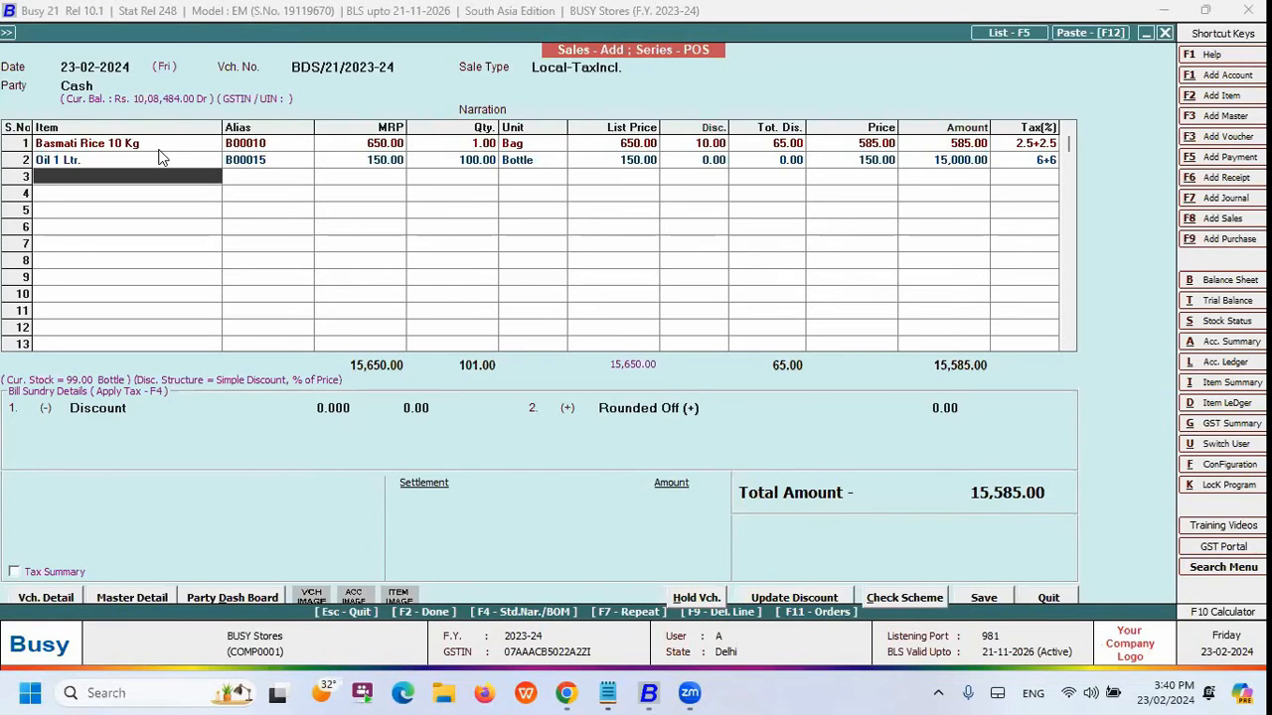
# Compare the Basmati Rice and Oil rows to see how items with and without a scheme are marked
pyautogui.click(162, 159)
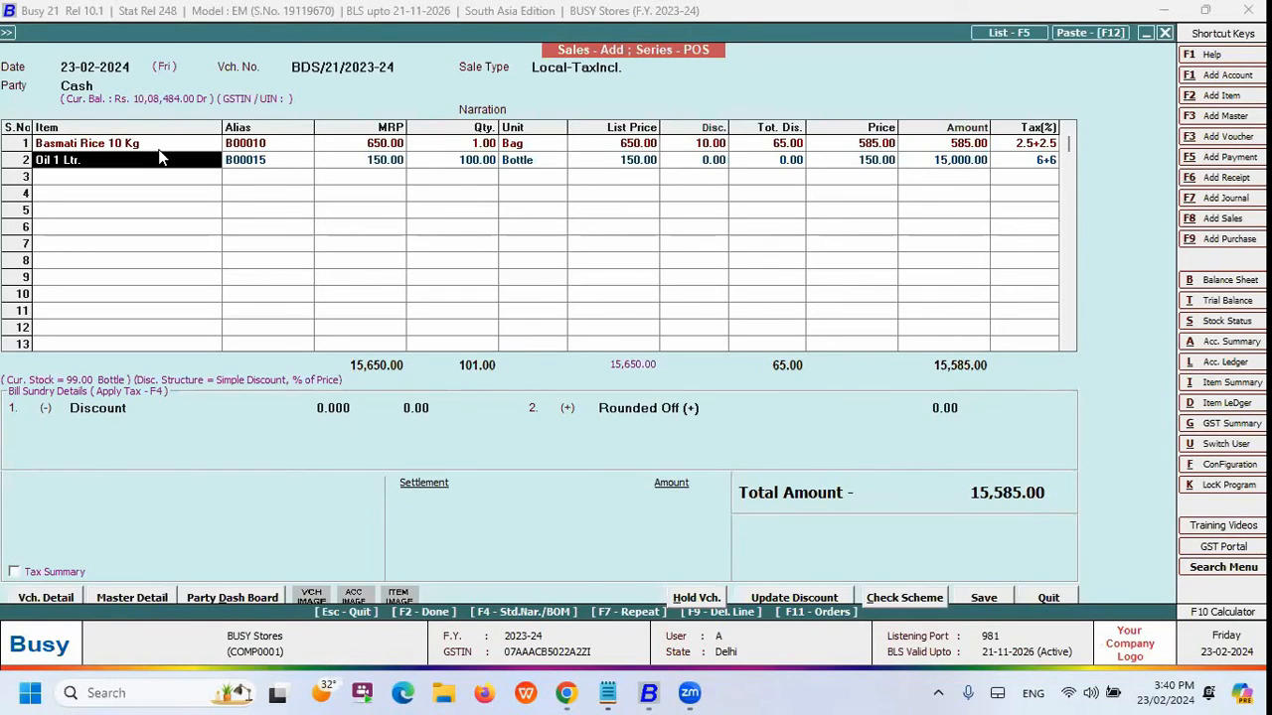
pyautogui.press('Up')
pyautogui.press('Right')
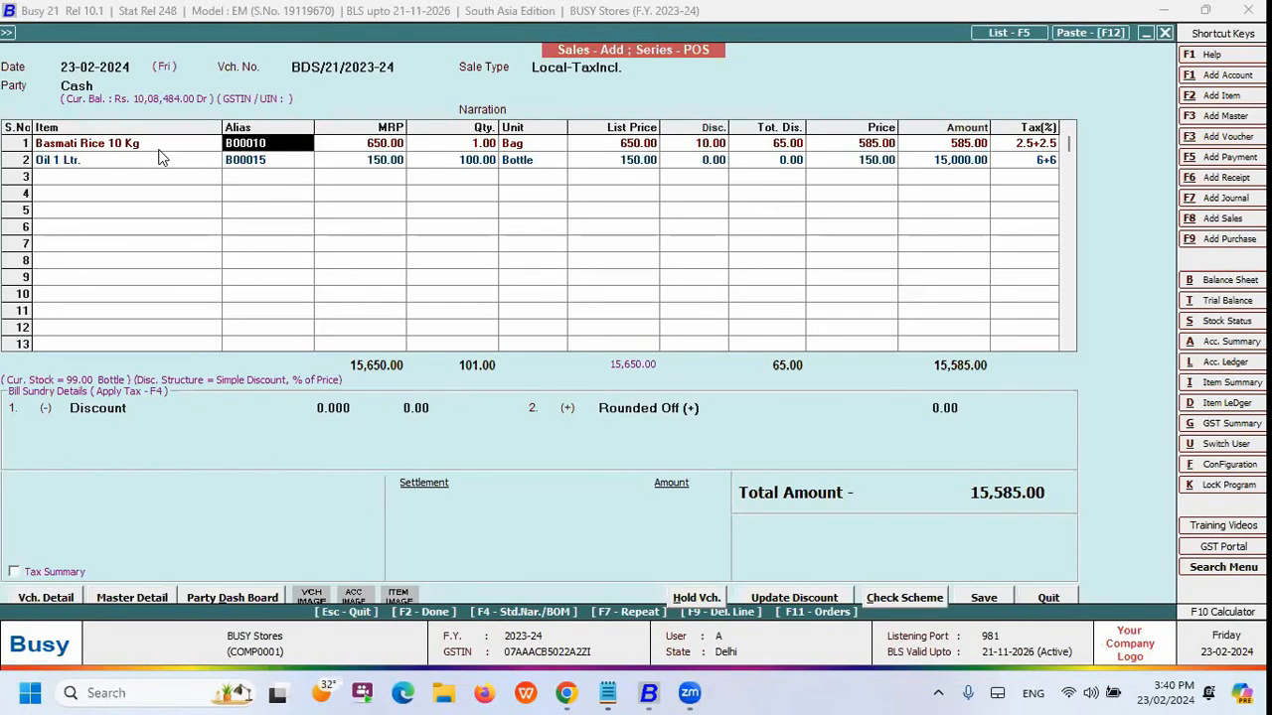
pyautogui.press('Down')
pyautogui.press('Down')
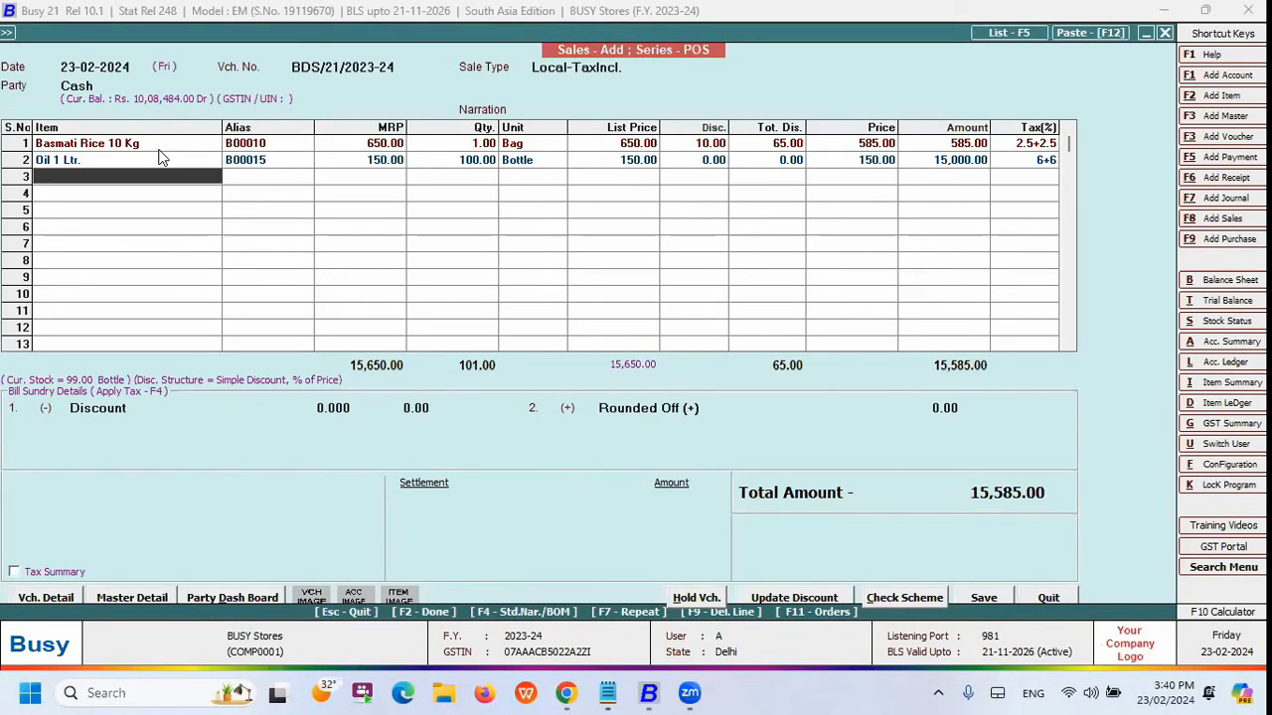
pyautogui.press('Up')
pyautogui.press('Up')
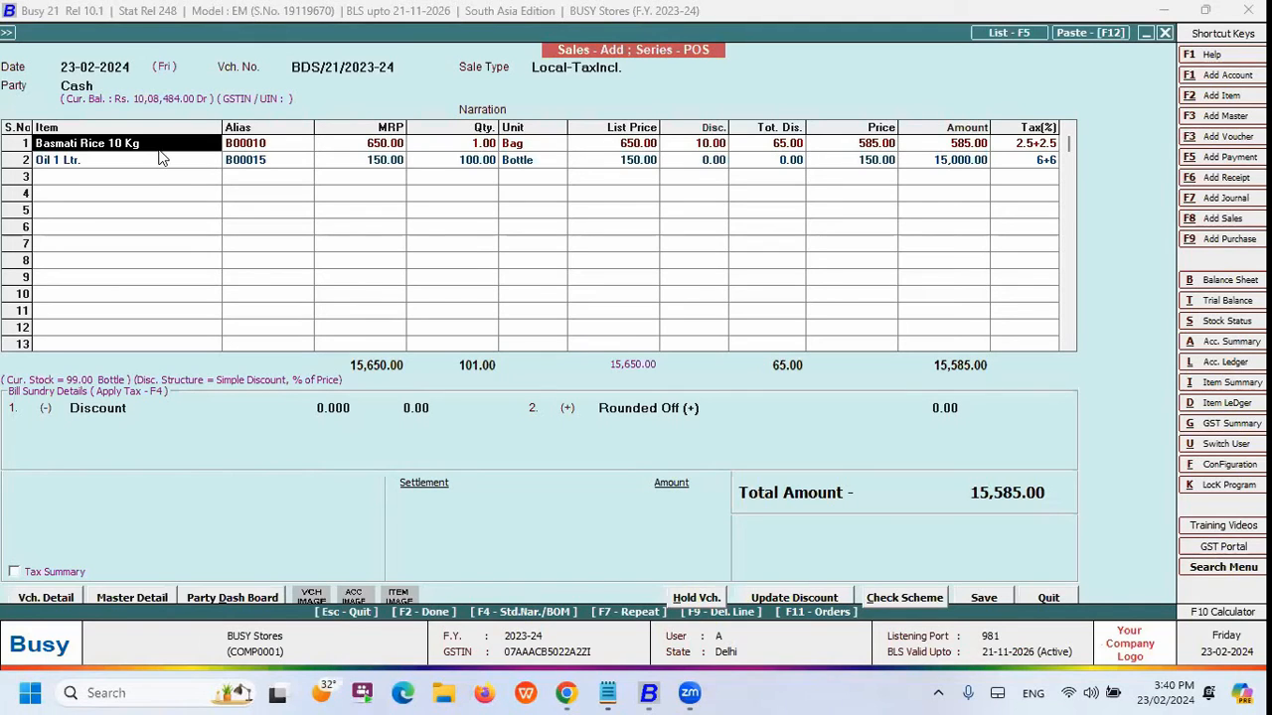
pyautogui.press('Down')
pyautogui.press('Up')
pyautogui.press('Down')
pyautogui.press('Right')
pyautogui.press('Left')
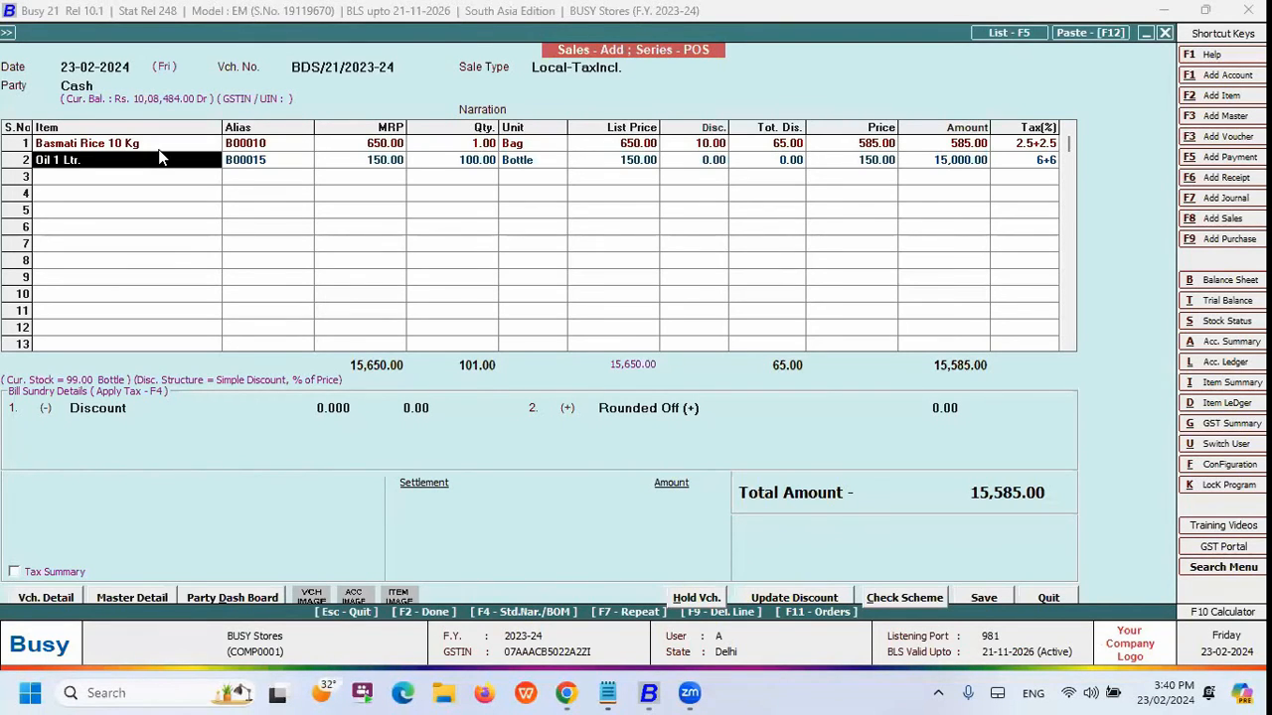
# Add one jar of Mixed Fruit Jam 1 Kg as the third item
pyautogui.press('Down')
pyautogui.write('mi')
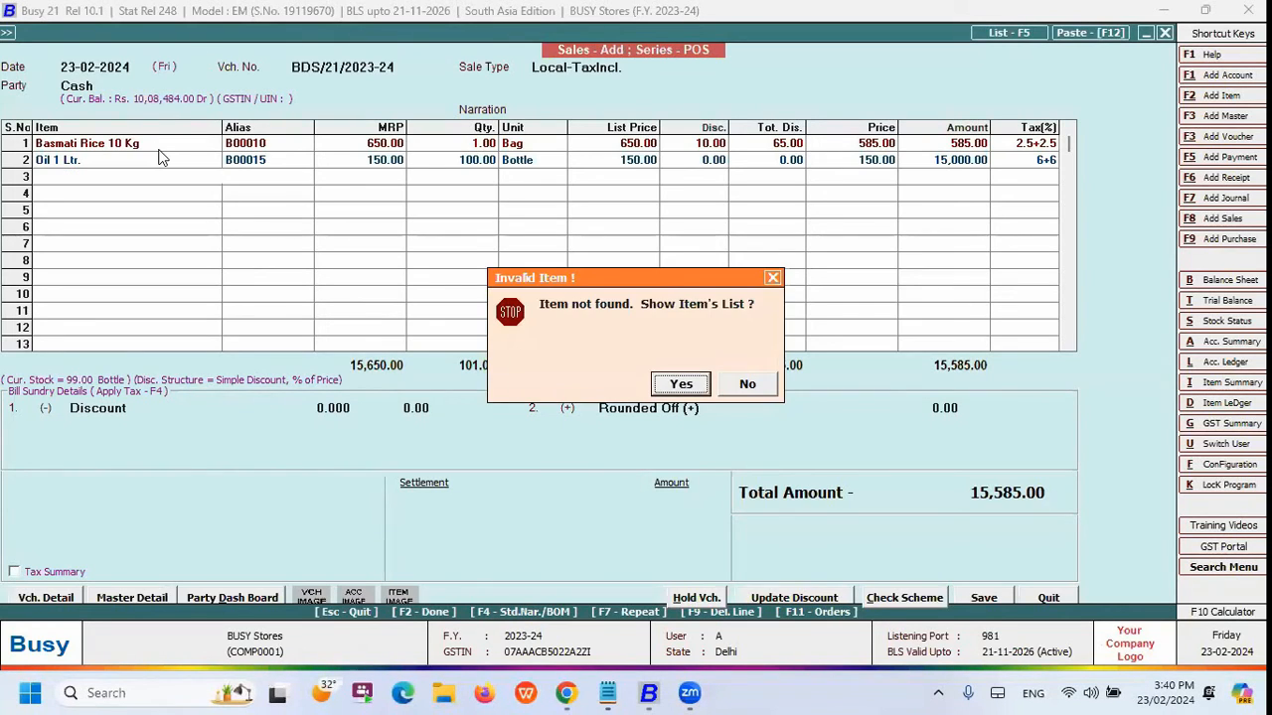
pyautogui.press('Return')
pyautogui.press('Return')
pyautogui.press('Return')
pyautogui.press('Return')
pyautogui.press('Escape')
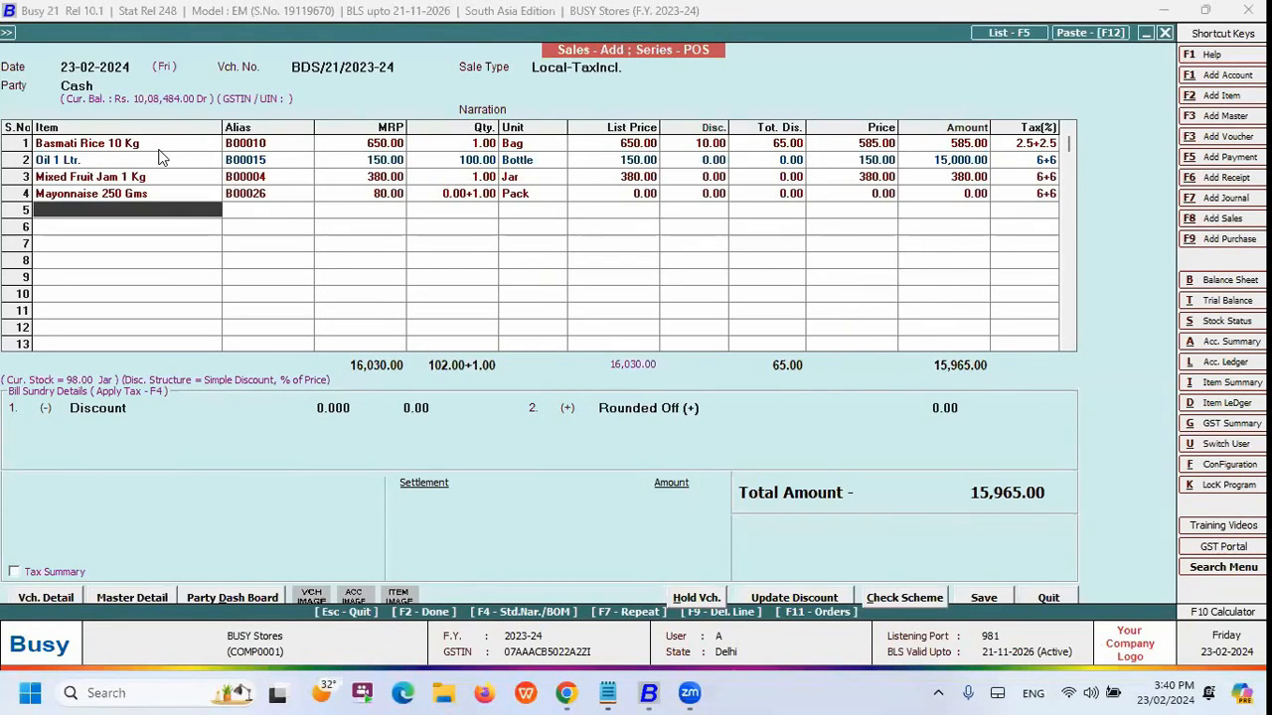
# Examine the Mixed Fruit Jam row and the free Mayonnaise 250 Gms row with its quantity
pyautogui.press('Up')
pyautogui.press('Up')
pyautogui.press('Down')
pyautogui.press('Return')
pyautogui.press('Up')
pyautogui.press('Return')
pyautogui.press('Return')
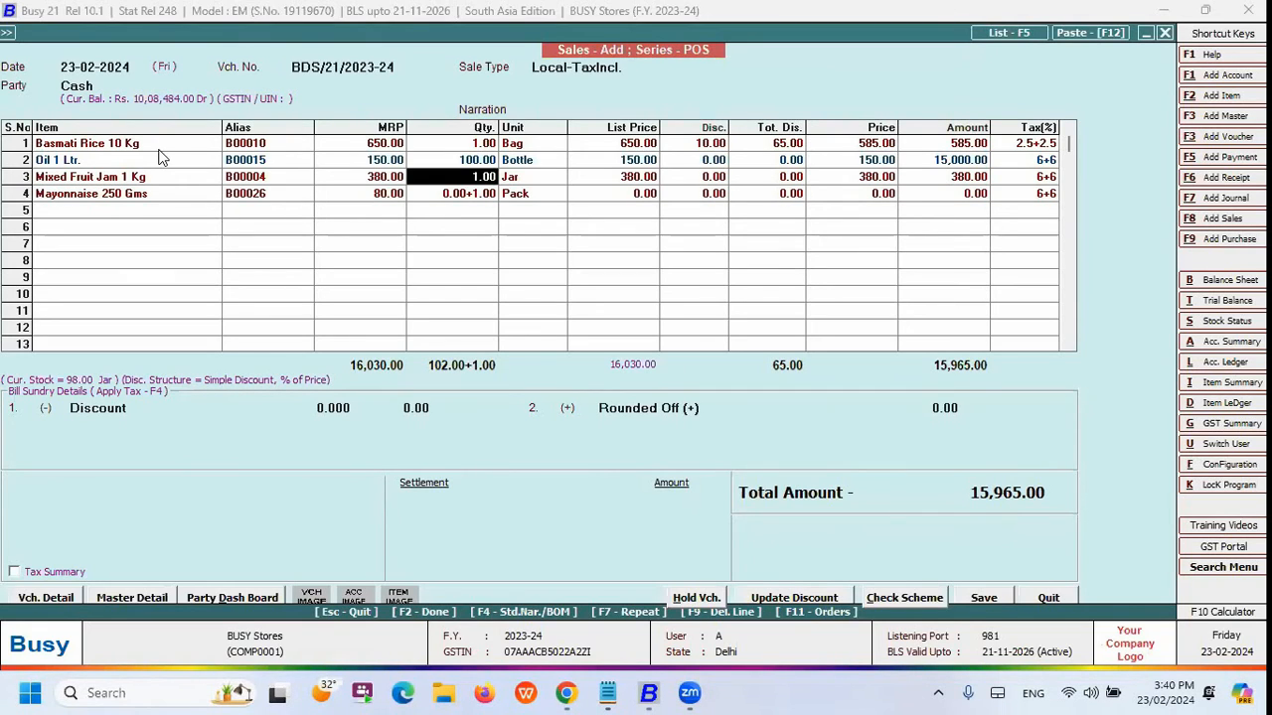
pyautogui.press('Down')
pyautogui.press('Left')
pyautogui.press('Left')
pyautogui.press('Left')
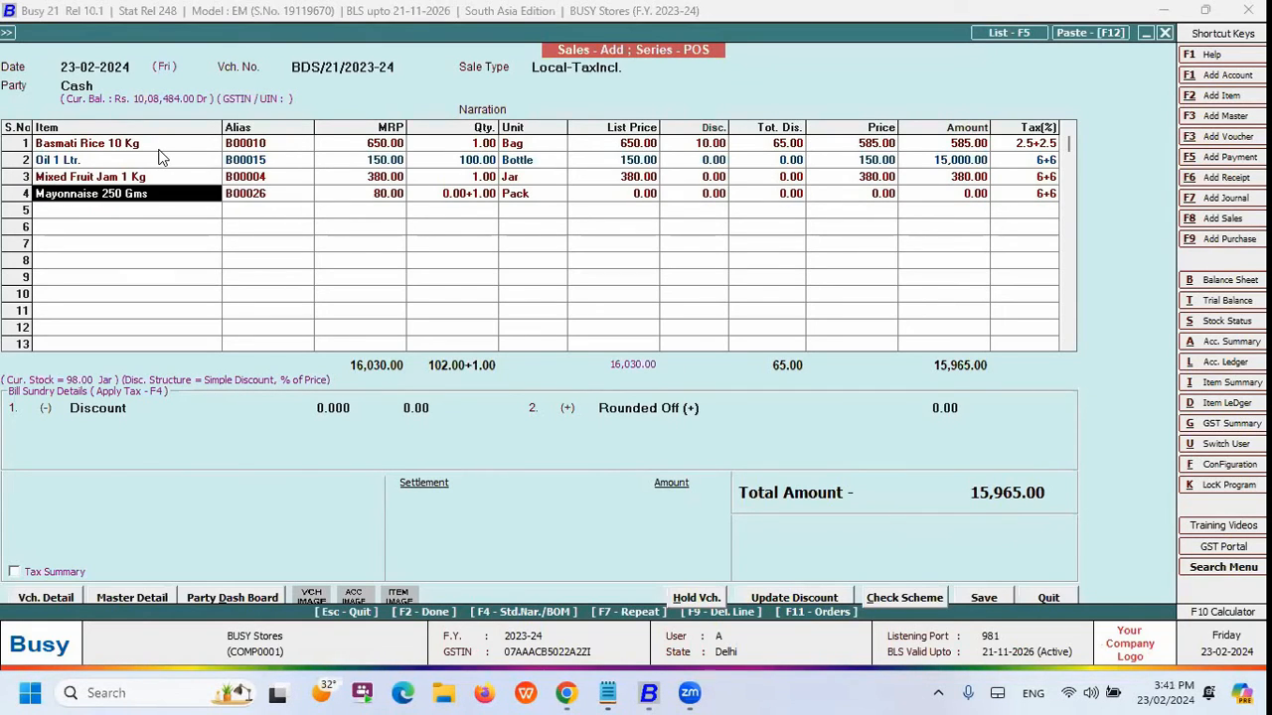
pyautogui.press('Down')
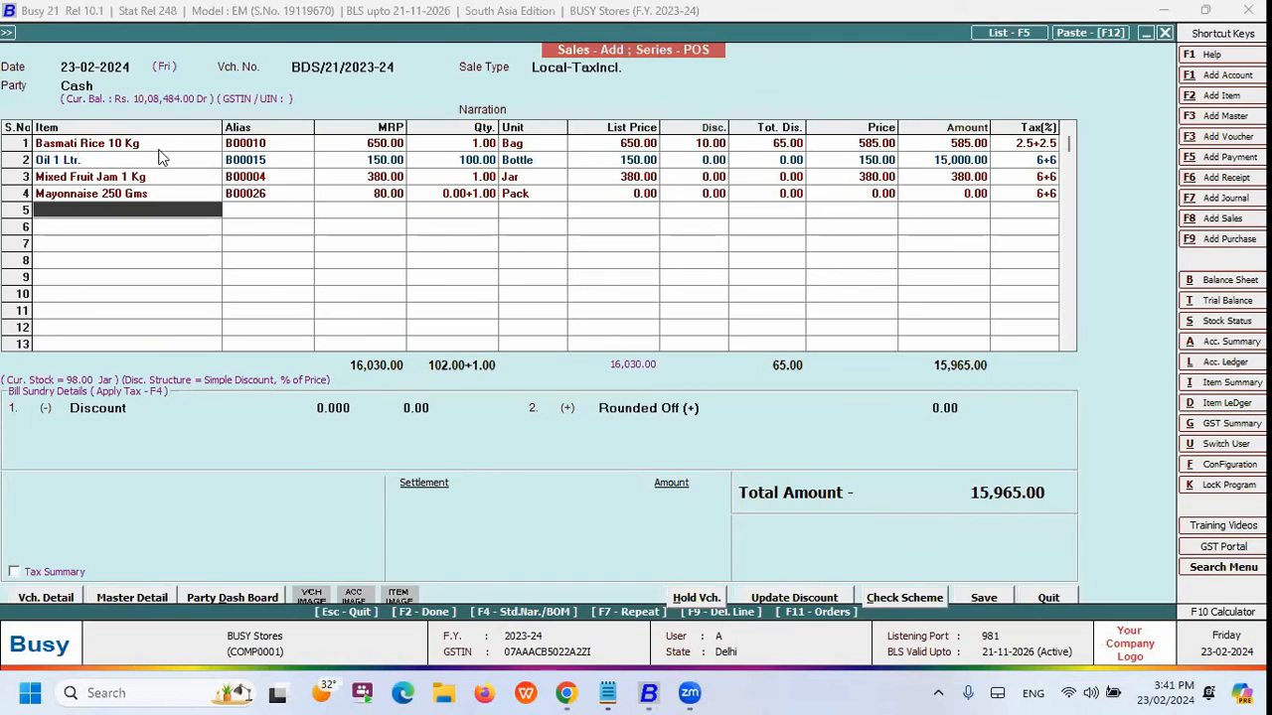
pyautogui.press('Up')
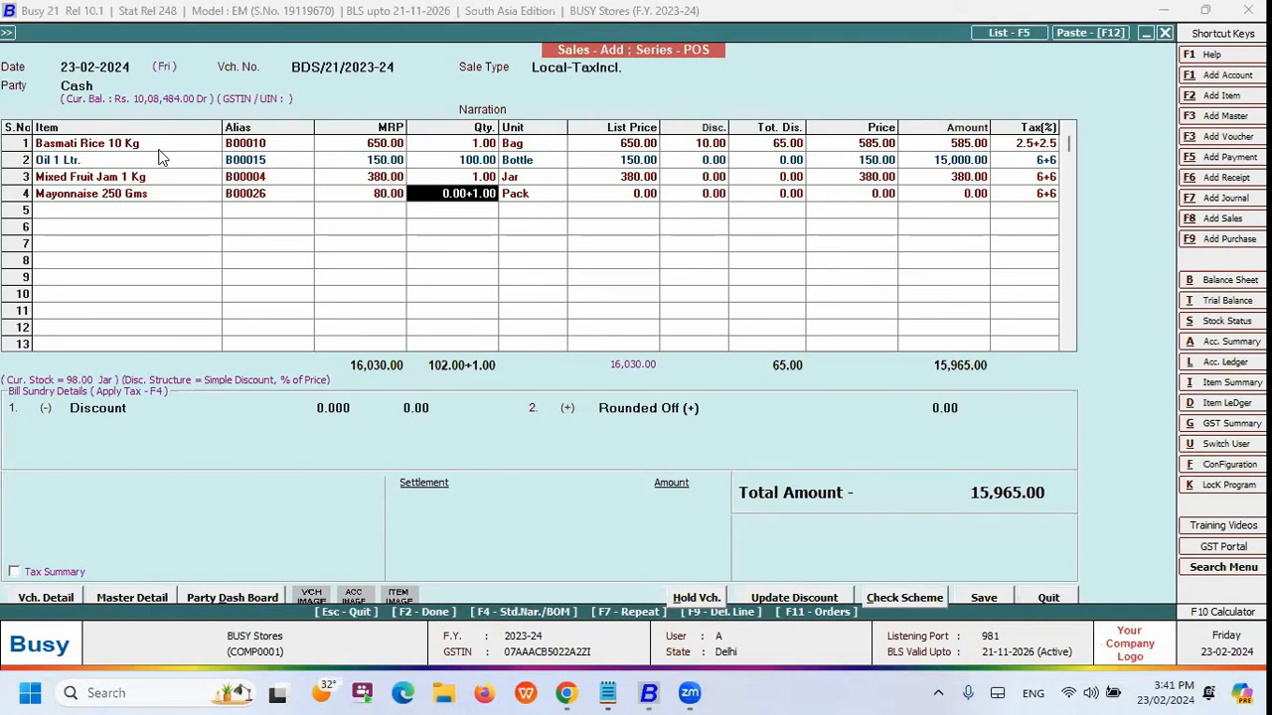
pyautogui.press('Down')
pyautogui.press('Left')
pyautogui.press('Left')
pyautogui.press('Left')
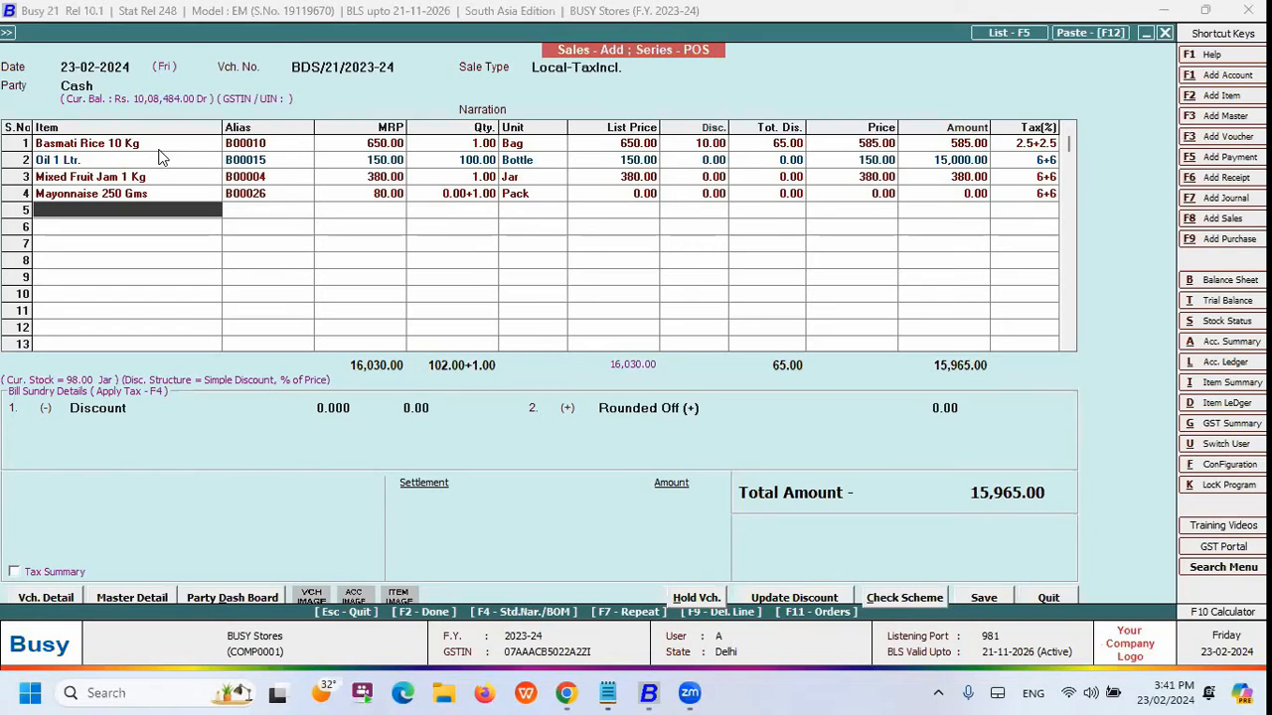
# Finish the item list, settle the POS voucher in cash, and save it without printing the sales invoice
pyautogui.press('Return')
pyautogui.press('F2')
pyautogui.press('Return')
pyautogui.press('Return')
pyautogui.press('Left')
pyautogui.press('Return')
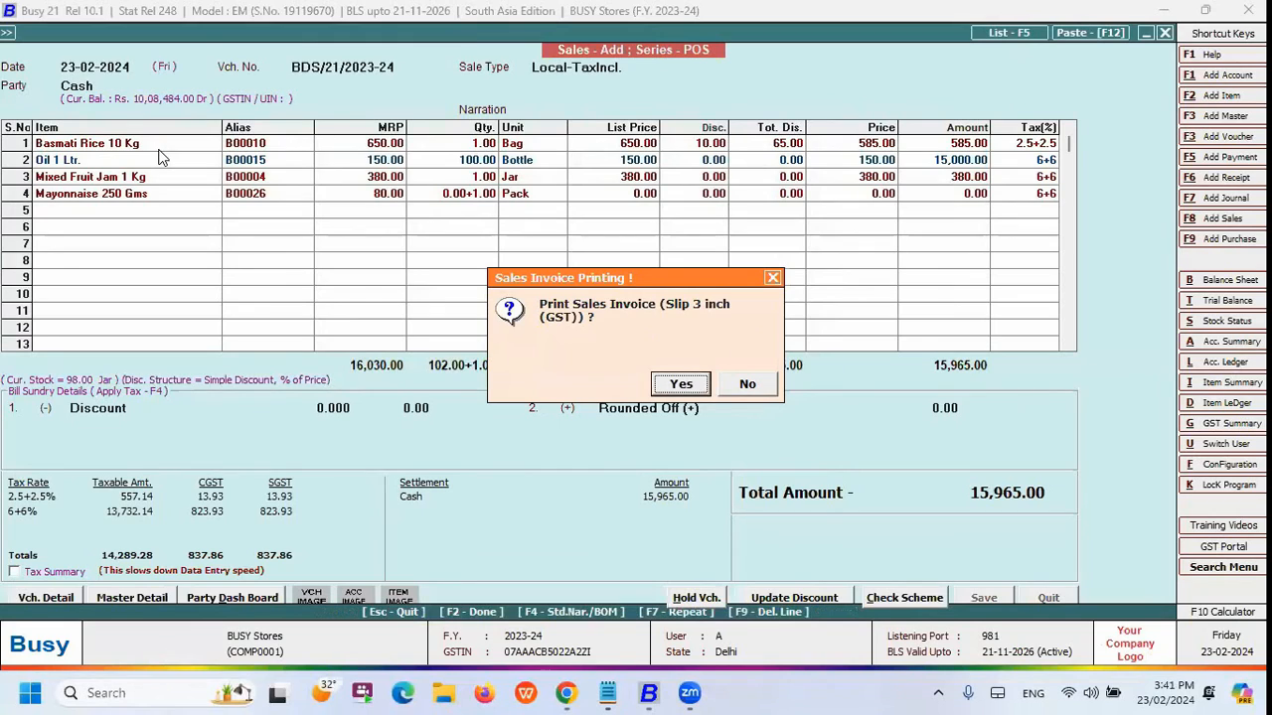
pyautogui.press('Right')
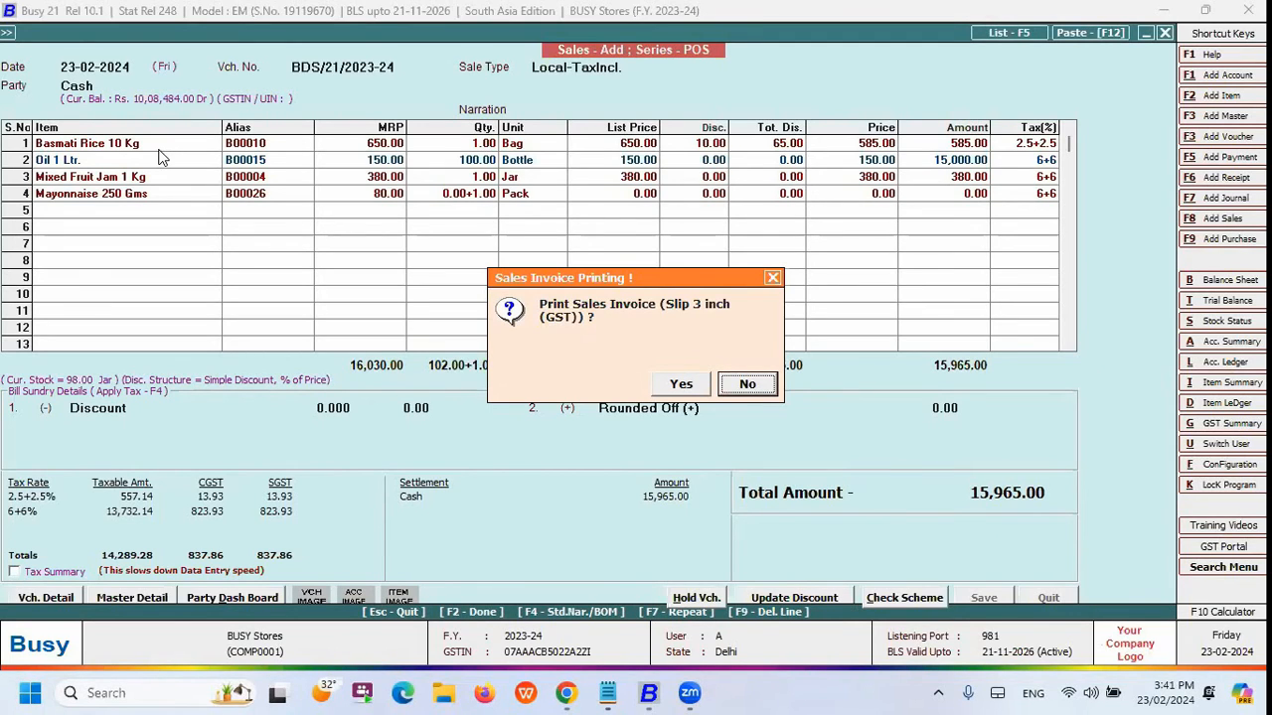
pyautogui.press('Return')
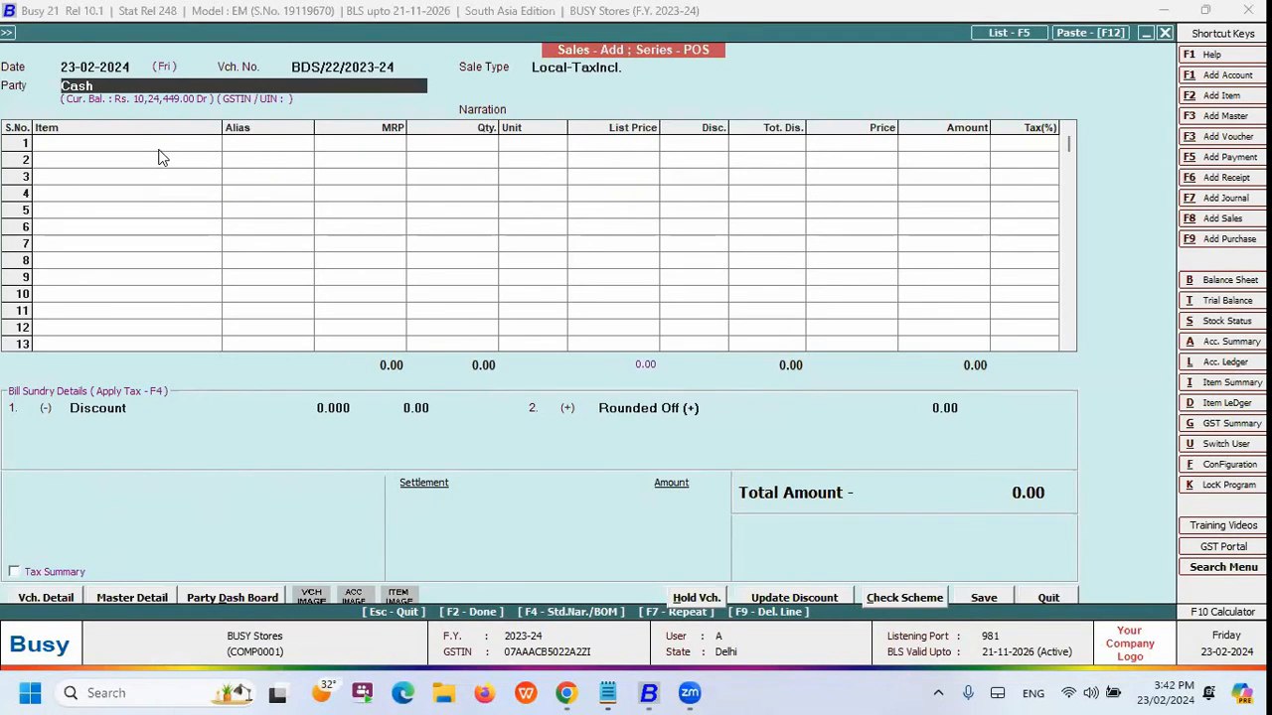
# Close the blank sales voucher and look at the Sales Return (Cr. Note) options among the transactions
pyautogui.press('Return')
pyautogui.press('Escape')
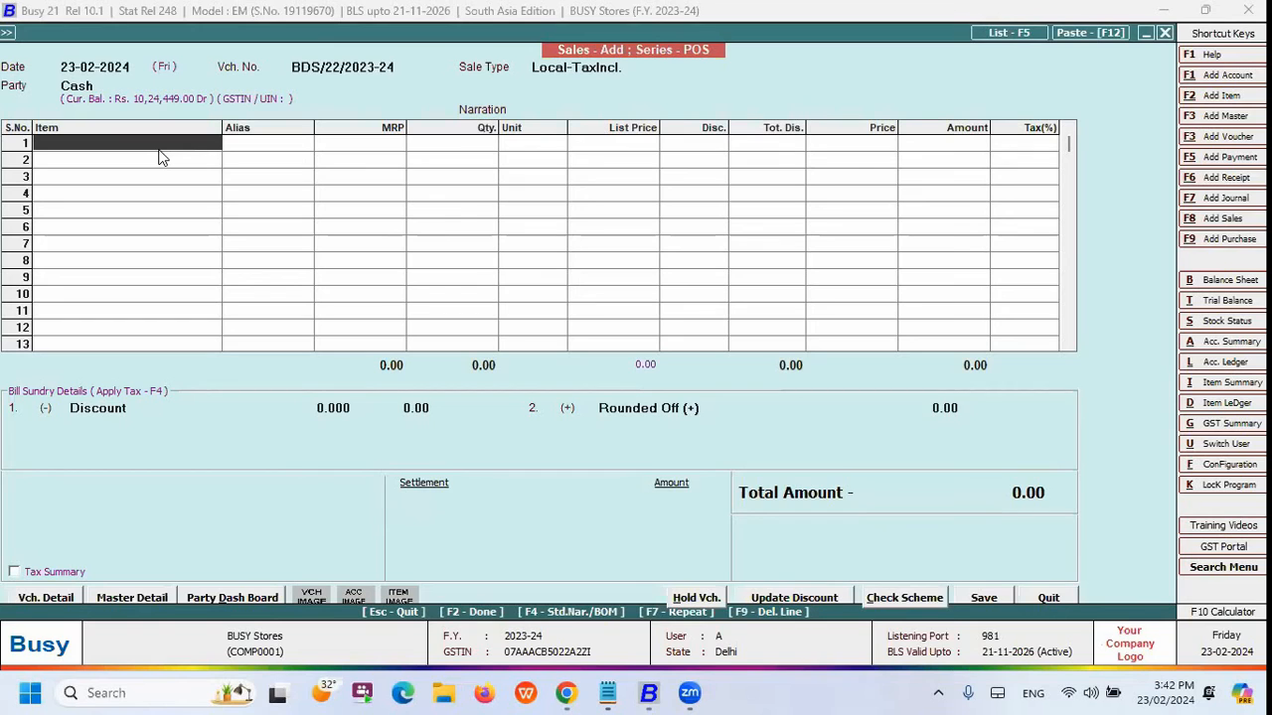
pyautogui.press('Escape')
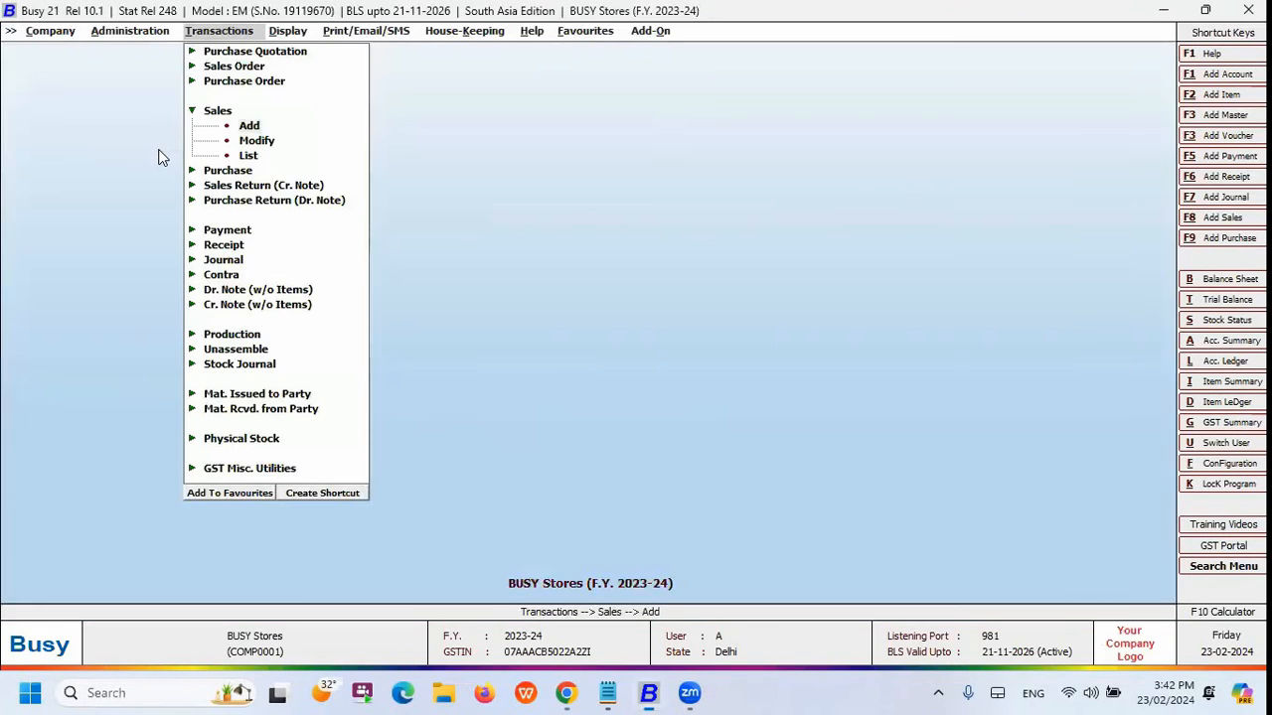
pyautogui.press('Escape')
pyautogui.press('Down')
pyautogui.press('Down')
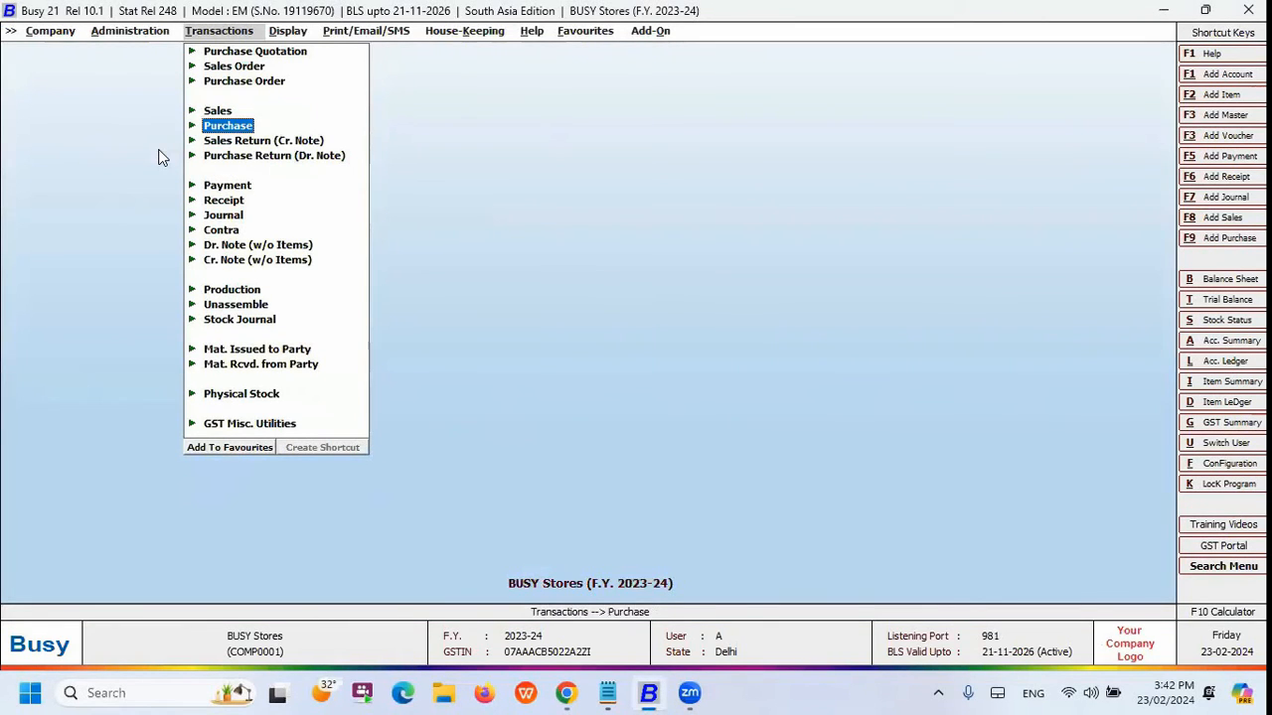
pyautogui.press('Return')
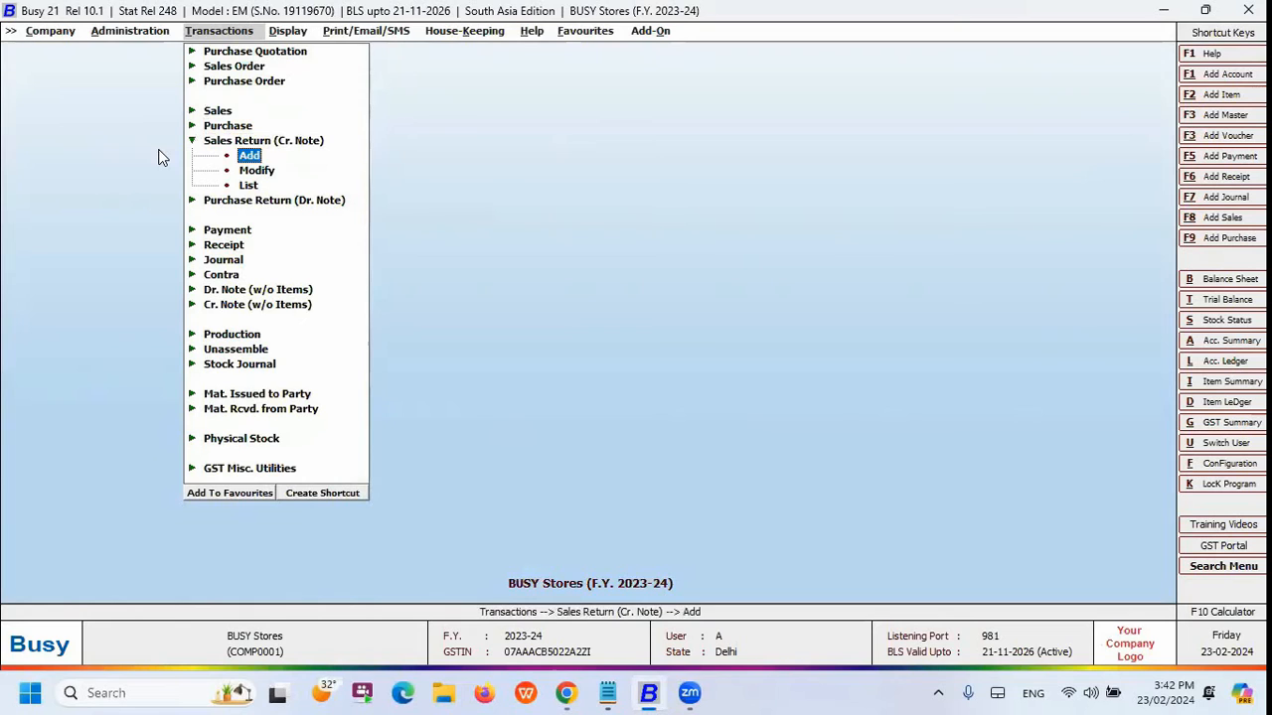
pyautogui.press('Up')
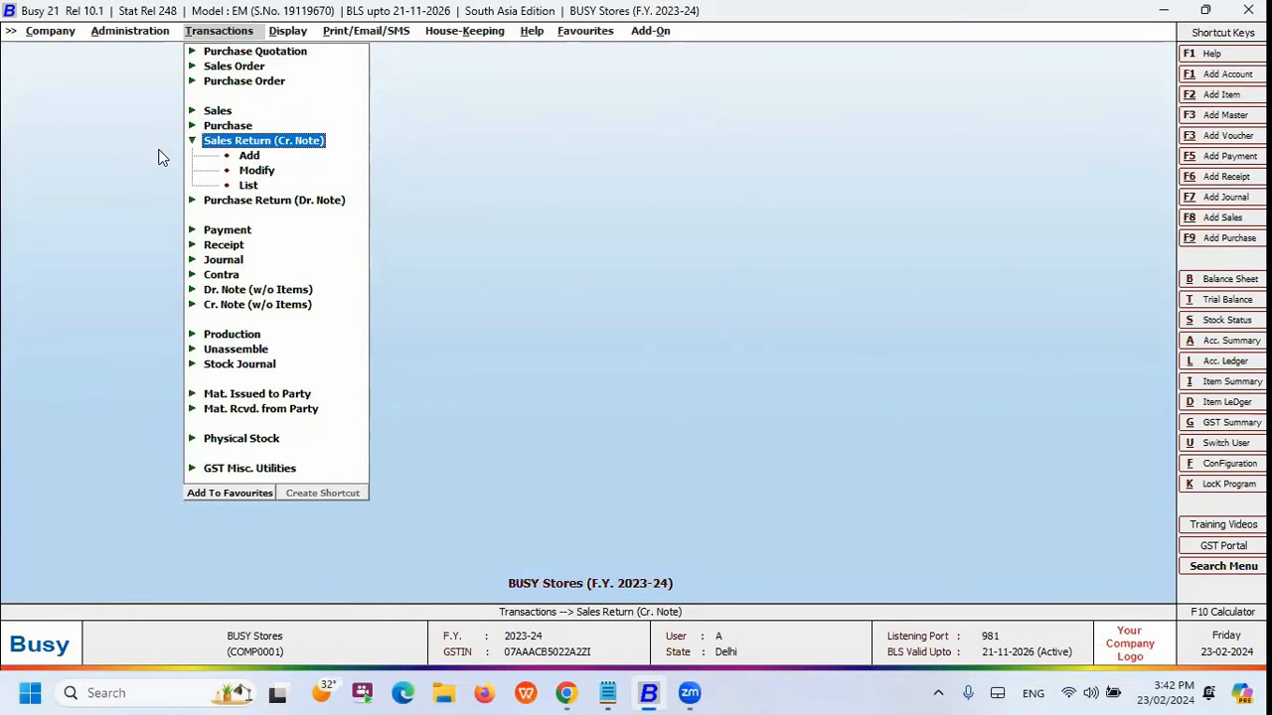
# Open a new POS sales voucher and enter Mixed Fruit Jam 500 Gms as the first item with quantity -1
pyautogui.press('Up')
pyautogui.press('Up')
pyautogui.press('Return')
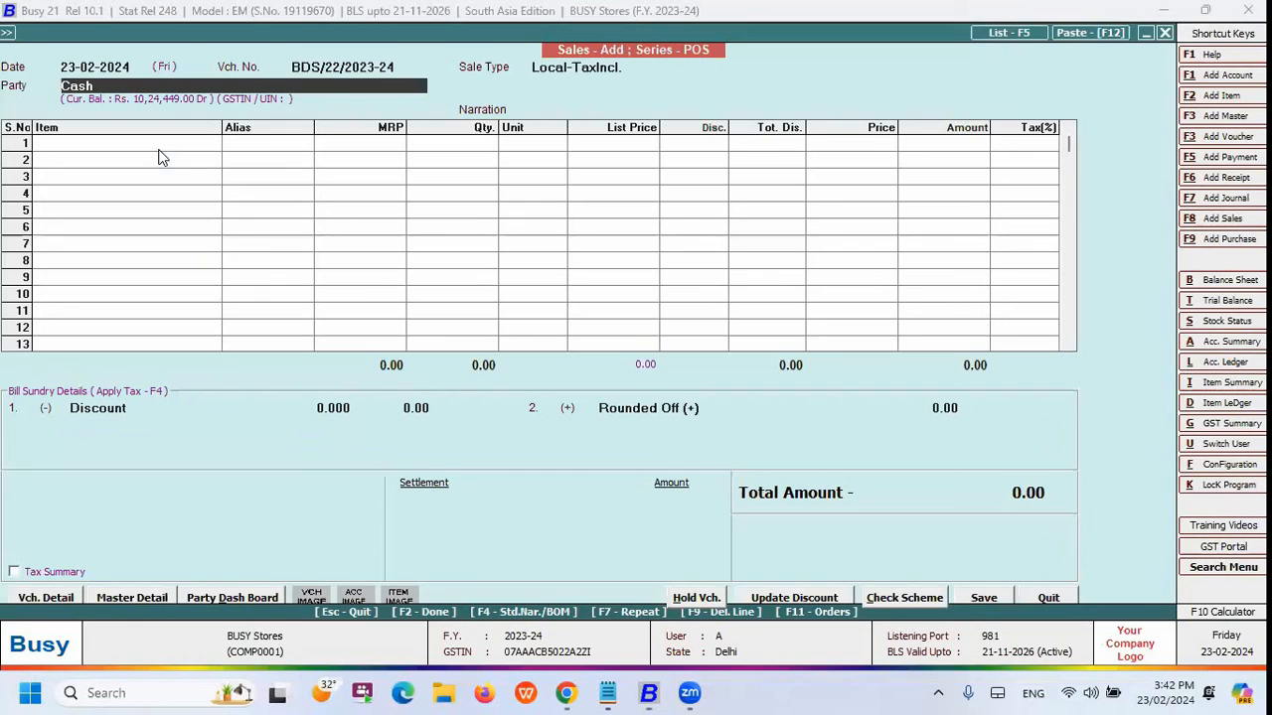
pyautogui.press('Return')
pyautogui.press('Return')
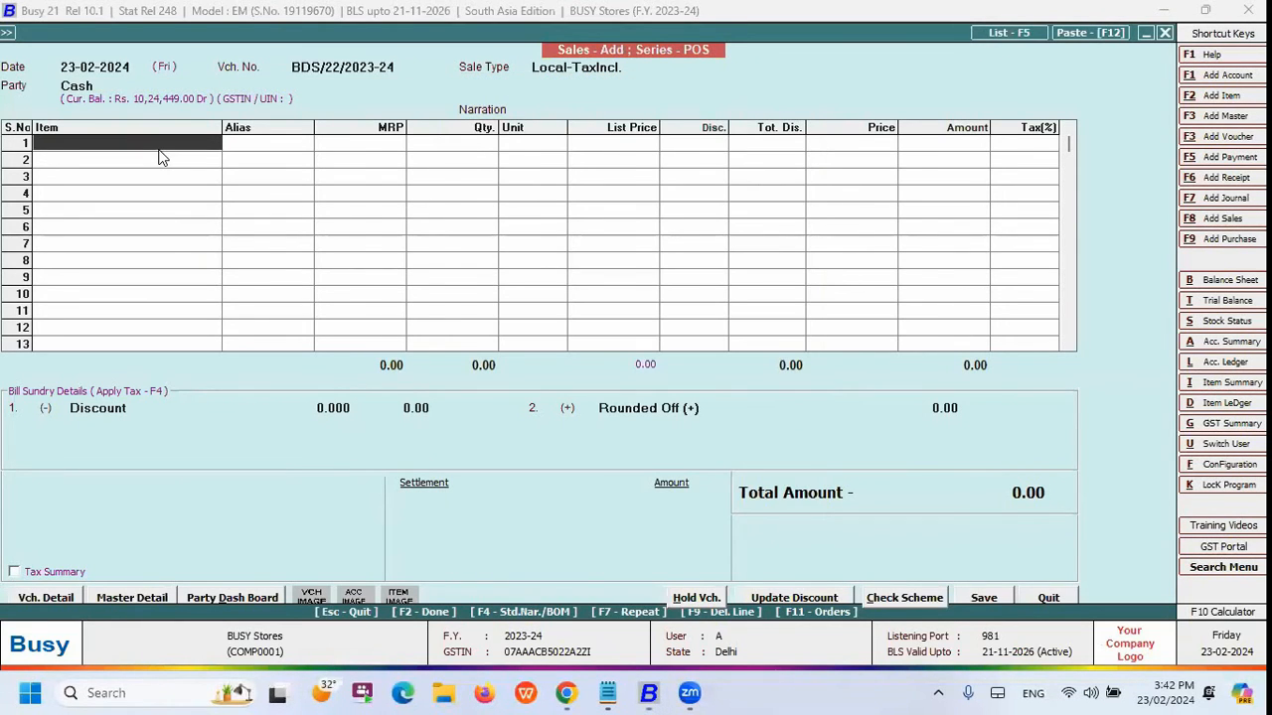
pyautogui.press('Return')
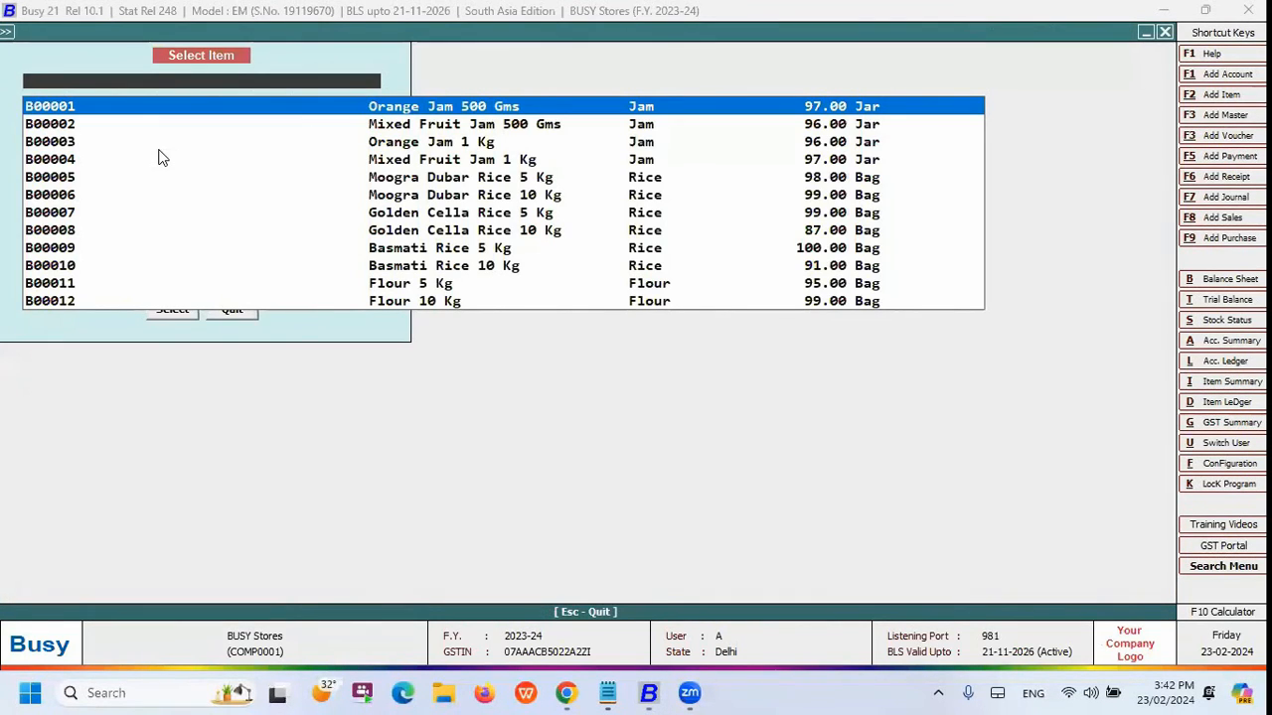
pyautogui.press('Down')
pyautogui.press('Return')
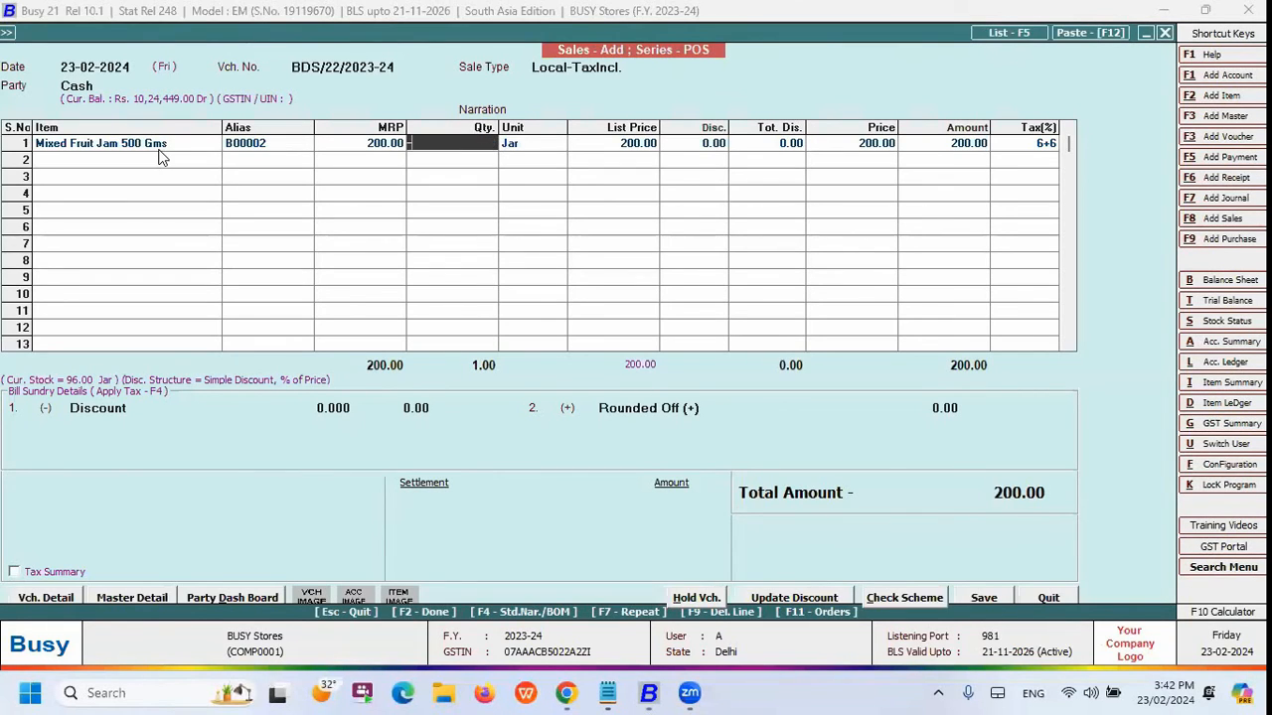
pyautogui.write('-1')
pyautogui.press('Return')
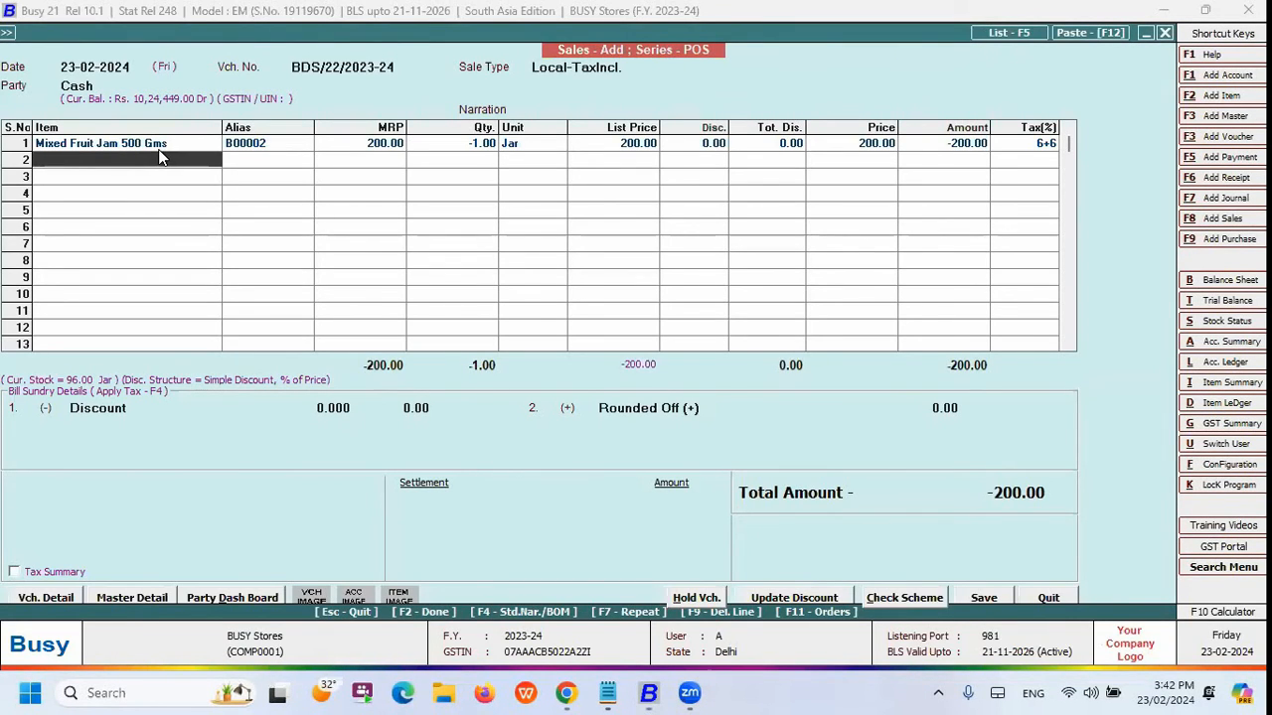
# Add one bag of Moogra Dubar Rice 5 Kg as the second item
pyautogui.press('space')
pyautogui.press('Down')
pyautogui.press('Down')
pyautogui.press('Down')
pyautogui.press('Down')
pyautogui.press('Return')
pyautogui.press('Return')
# Compare the quantities of the returned Mixed Fruit Jam 500 Gms row and the Moogra Dubar Rice 5 Kg row
pyautogui.click(159, 159)
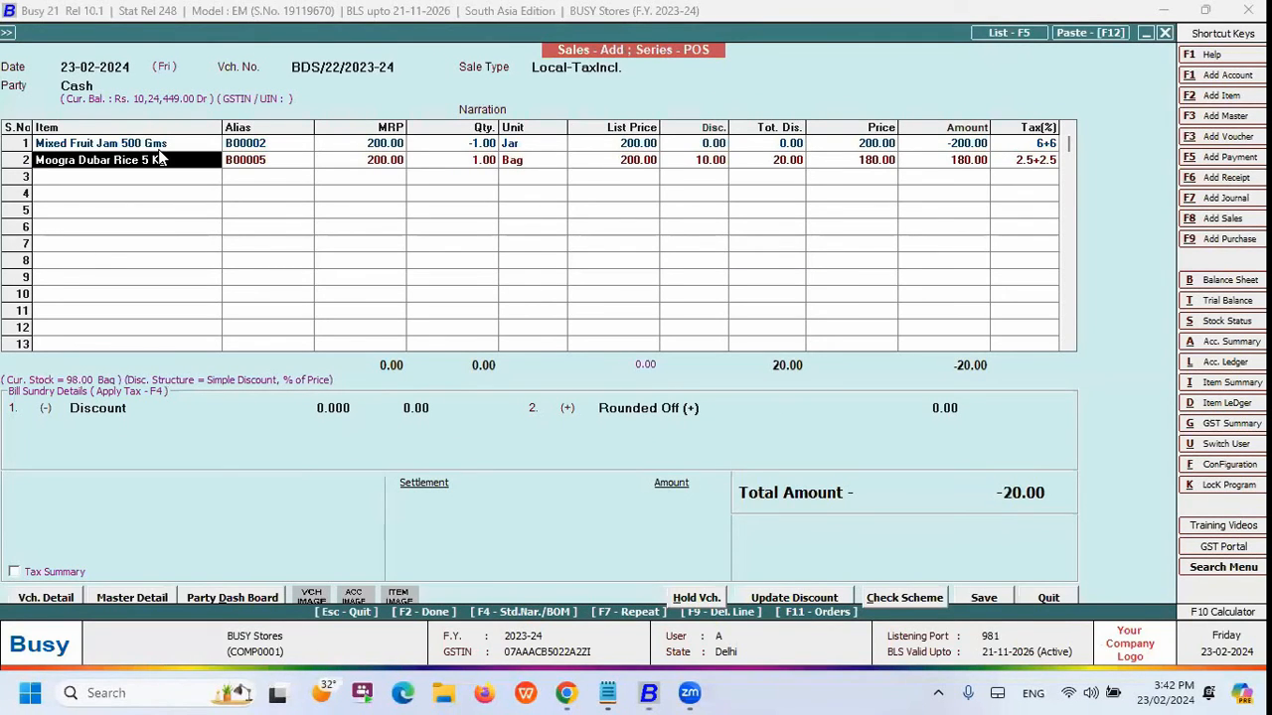
pyautogui.press('Up')
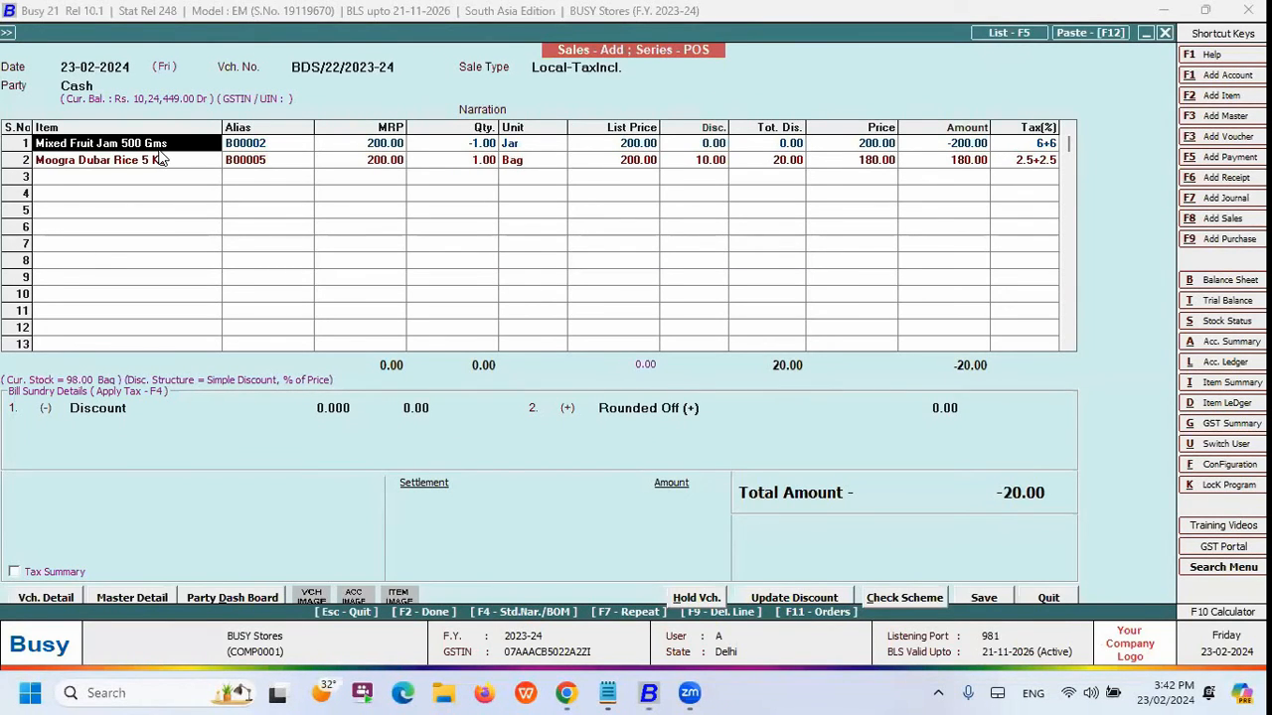
pyautogui.press('Return')
pyautogui.press('Return')
pyautogui.press('Return')
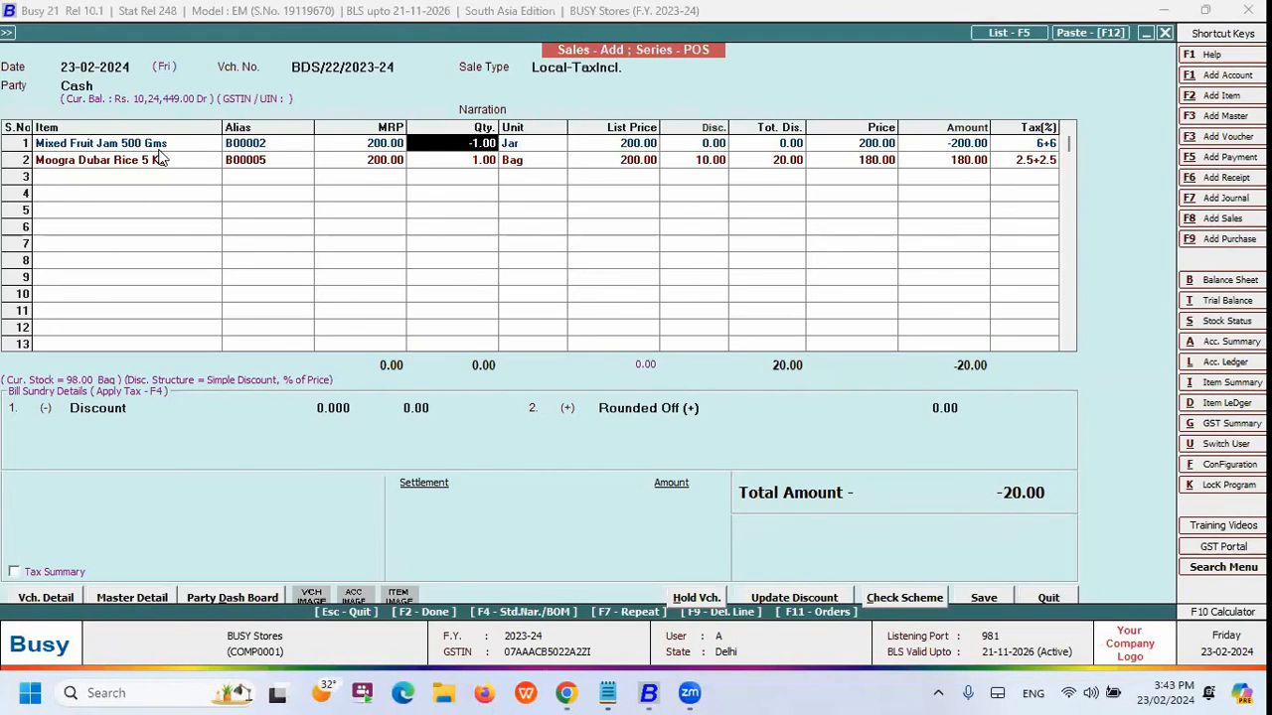
pyautogui.press('Down')
pyautogui.press('Up')
pyautogui.press('Down')
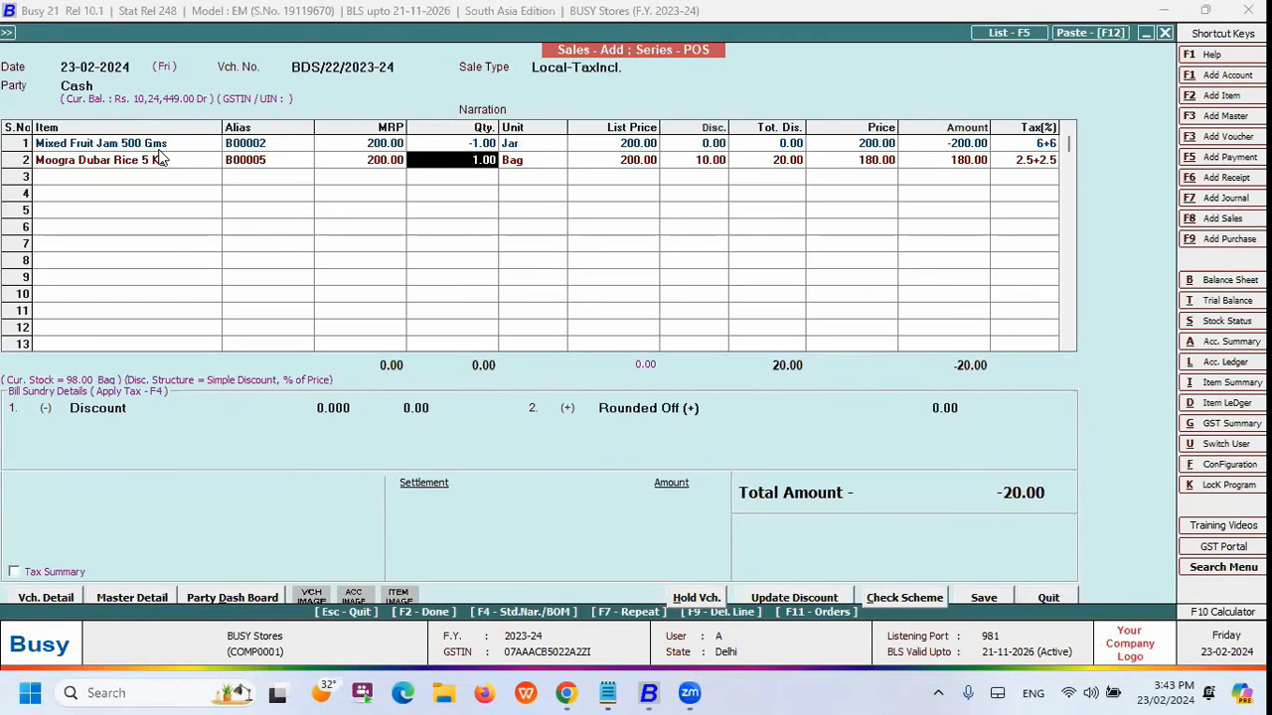
# Add another bag of Moogra Dubar Rice 5 Kg as the third item and finish the item list
pyautogui.press('Down')
pyautogui.press('Left')
pyautogui.press('Left')
pyautogui.press('Left')
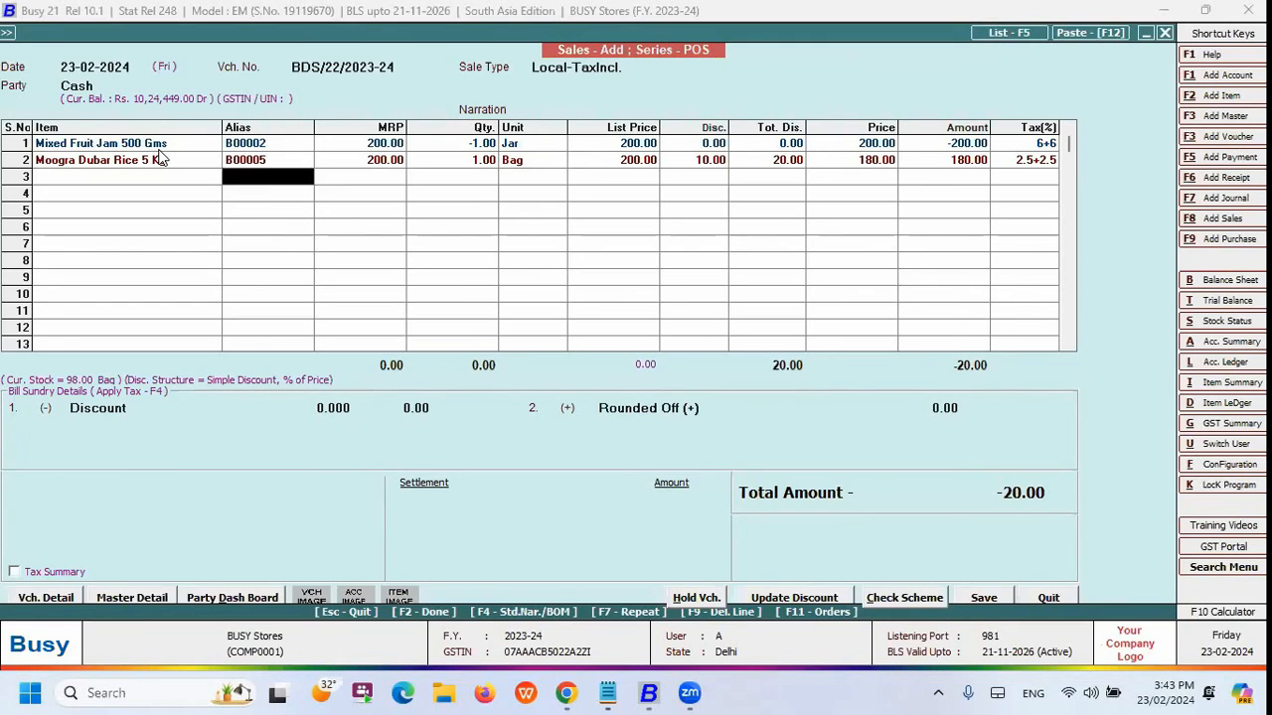
pyautogui.press('Return')
pyautogui.press('Return')
pyautogui.press('Down')
pyautogui.press('Down')
pyautogui.press('Down')
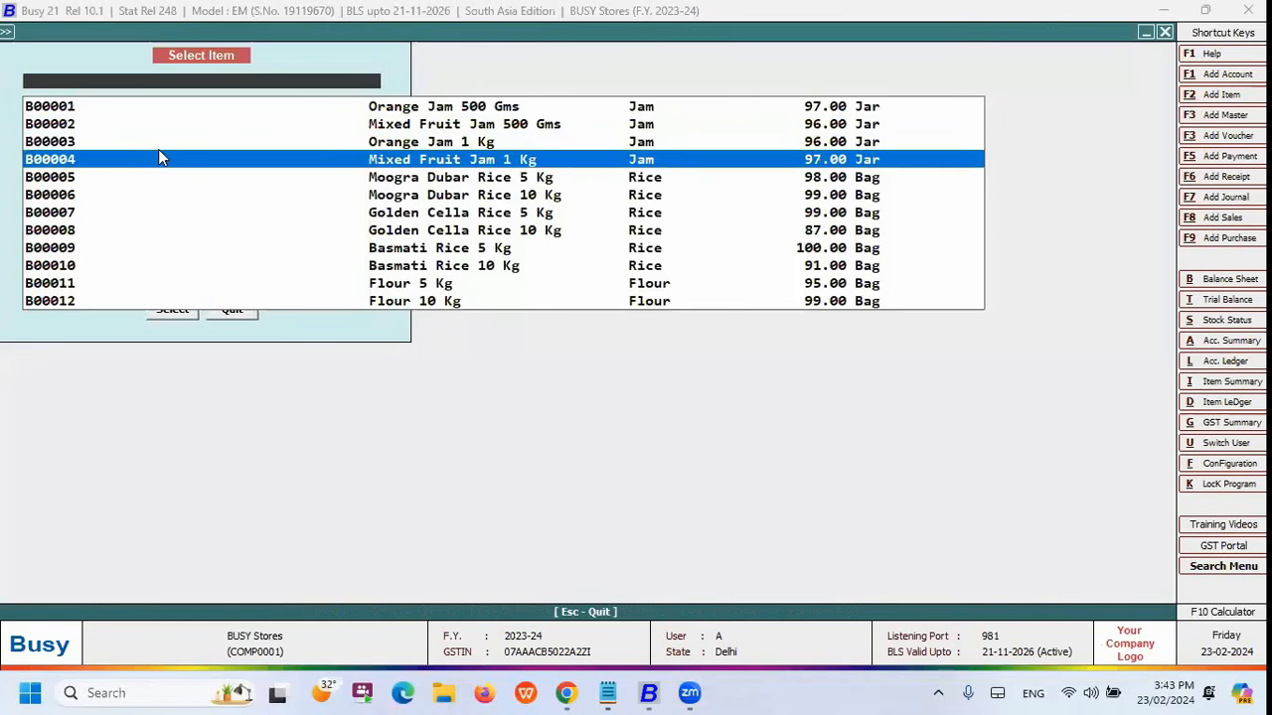
pyautogui.press('Down')
pyautogui.press('Return')
pyautogui.press('Return')
pyautogui.press('Return')
pyautogui.press('Return')
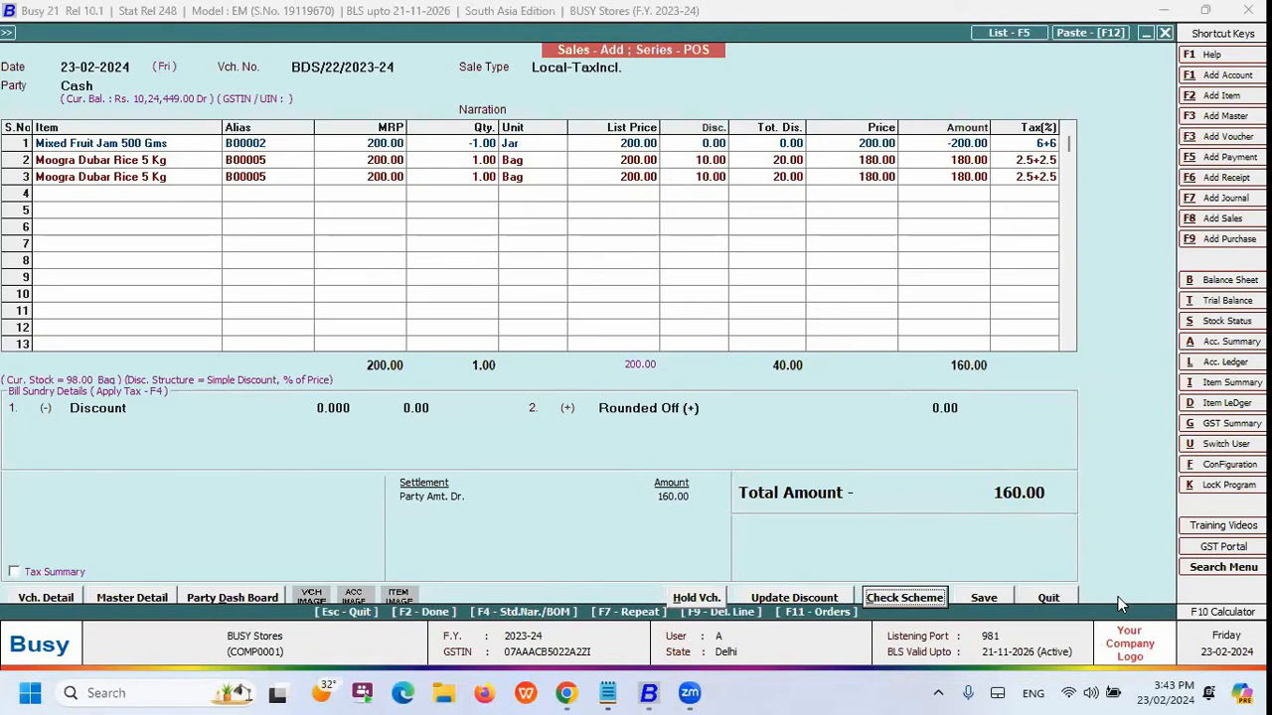
# Examine the amount and quantity of the returned Mixed Fruit Jam 500 Gms row against the voucher total
pyautogui.click(964, 149)
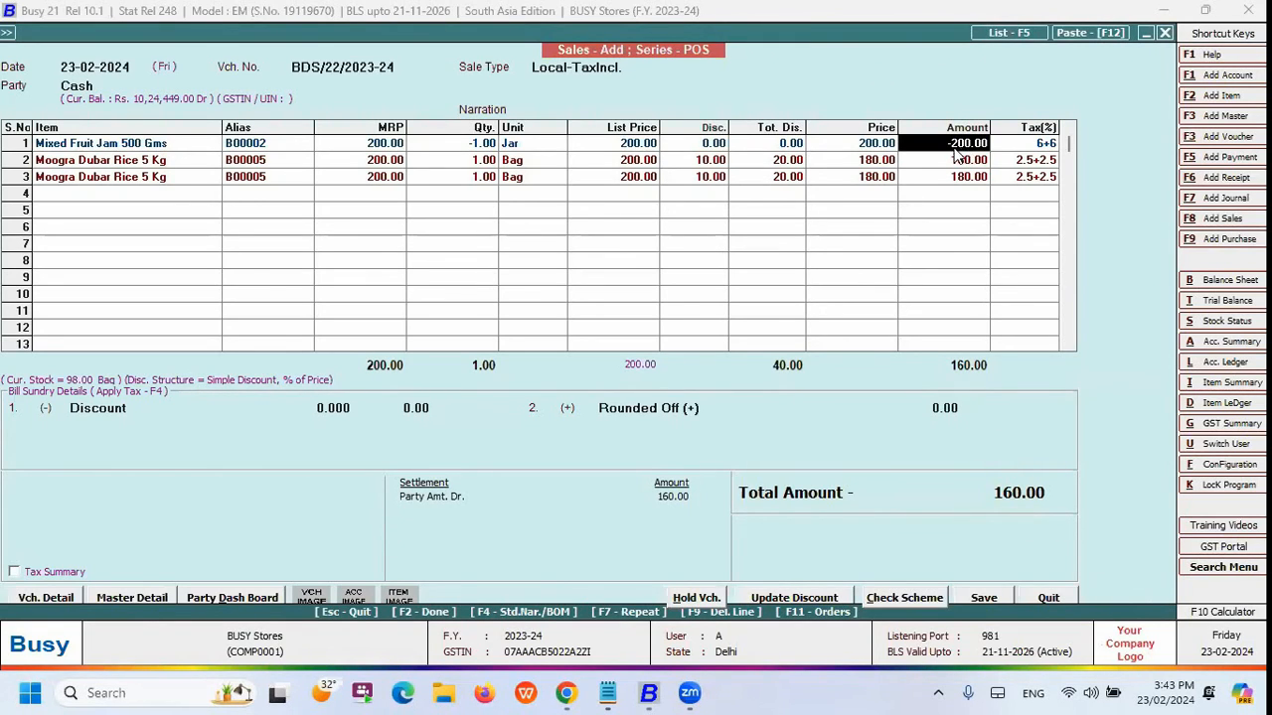
pyautogui.click(445, 146)
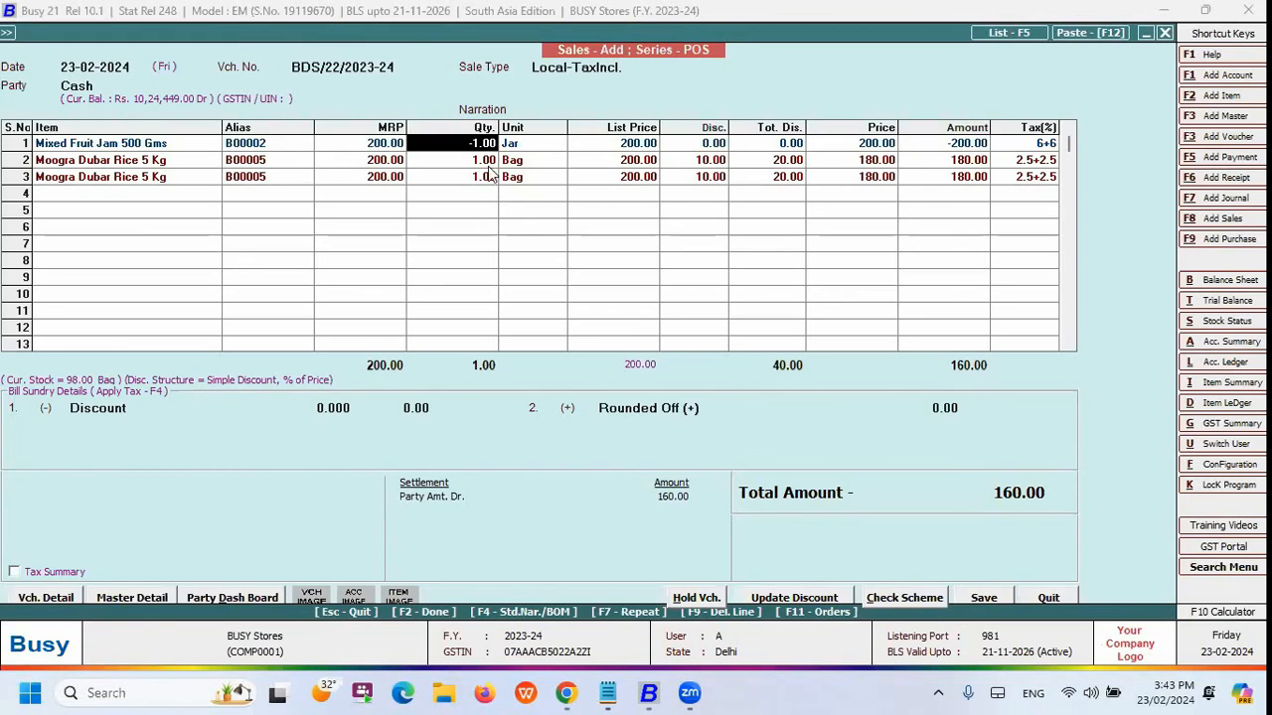
pyautogui.click(938, 148)
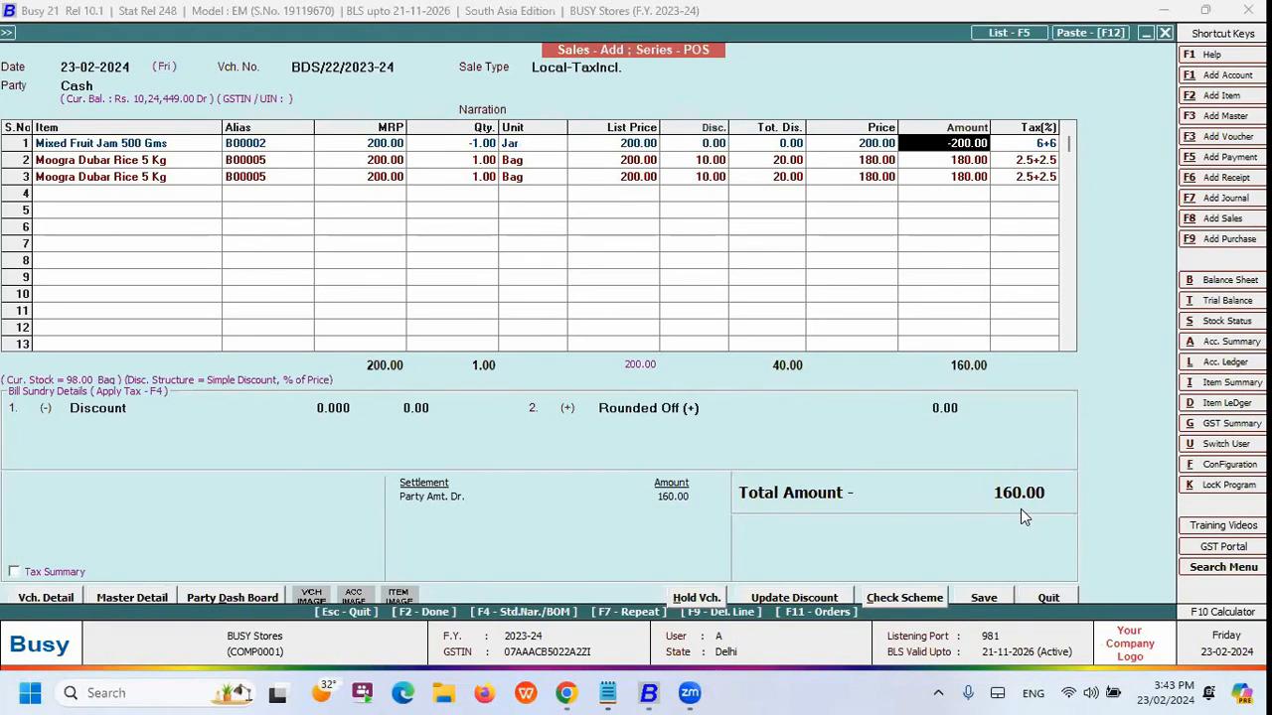
# Settle the voucher in cash and try to save it, continuing past the reorder level of Mixed Fruit Jam 500 Gms
pyautogui.press('F2')
pyautogui.press('Return')
pyautogui.press('Return')
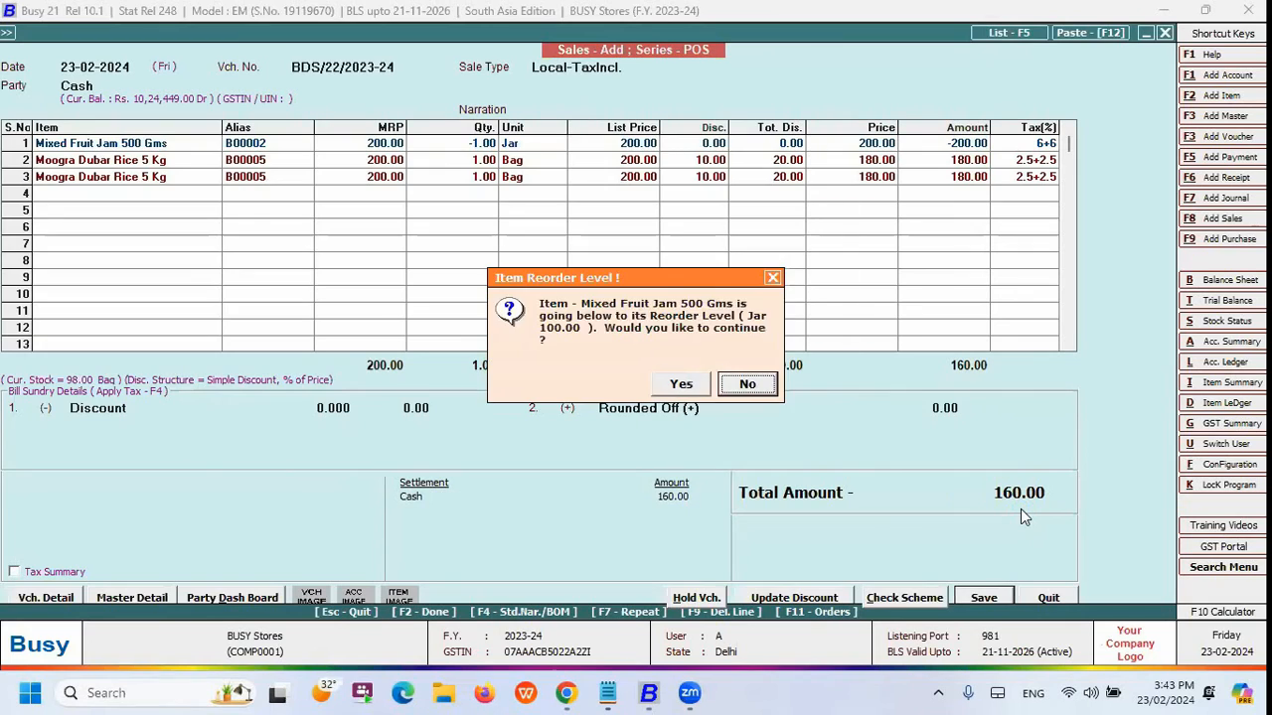
pyautogui.press('y')
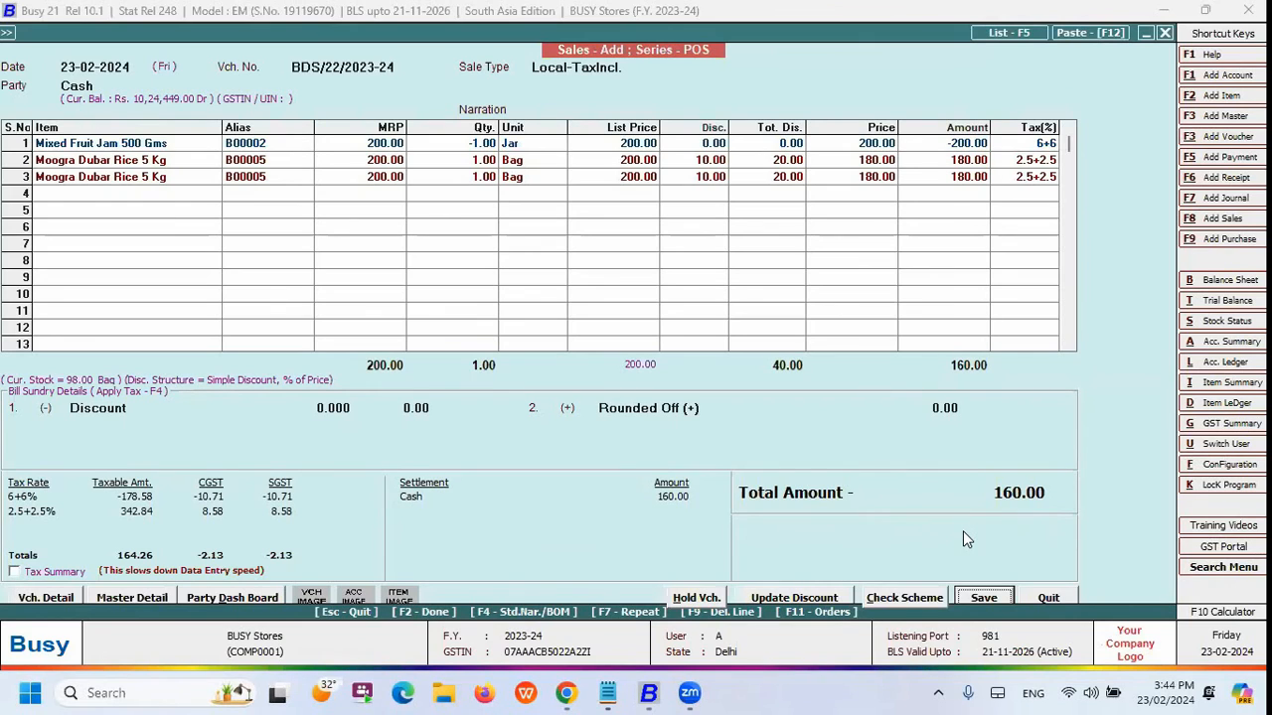
# Put the current voucher on hold with the voucher identity 22
pyautogui.click(725, 599)
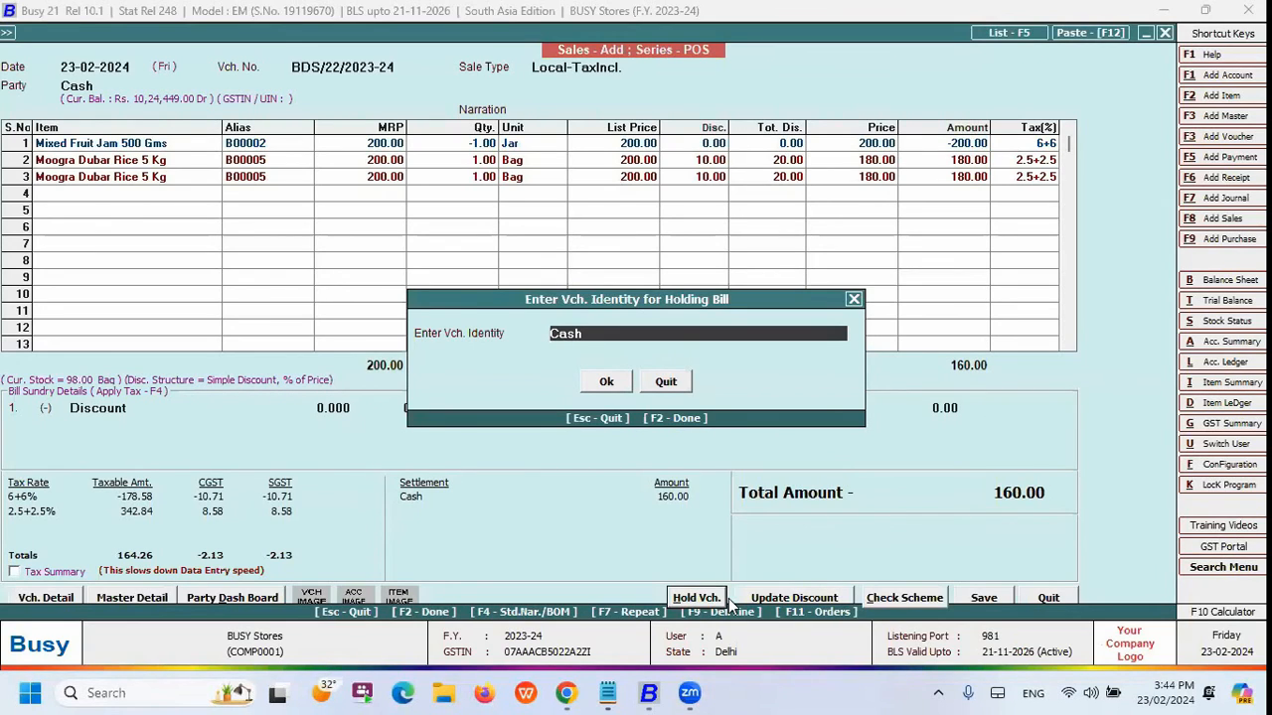
pyautogui.press('BackSpace')
pyautogui.press('BackSpace')
pyautogui.press('BackSpace')
pyautogui.press('BackSpace')
pyautogui.write('22')
pyautogui.press('Return')
pyautogui.press('Return')
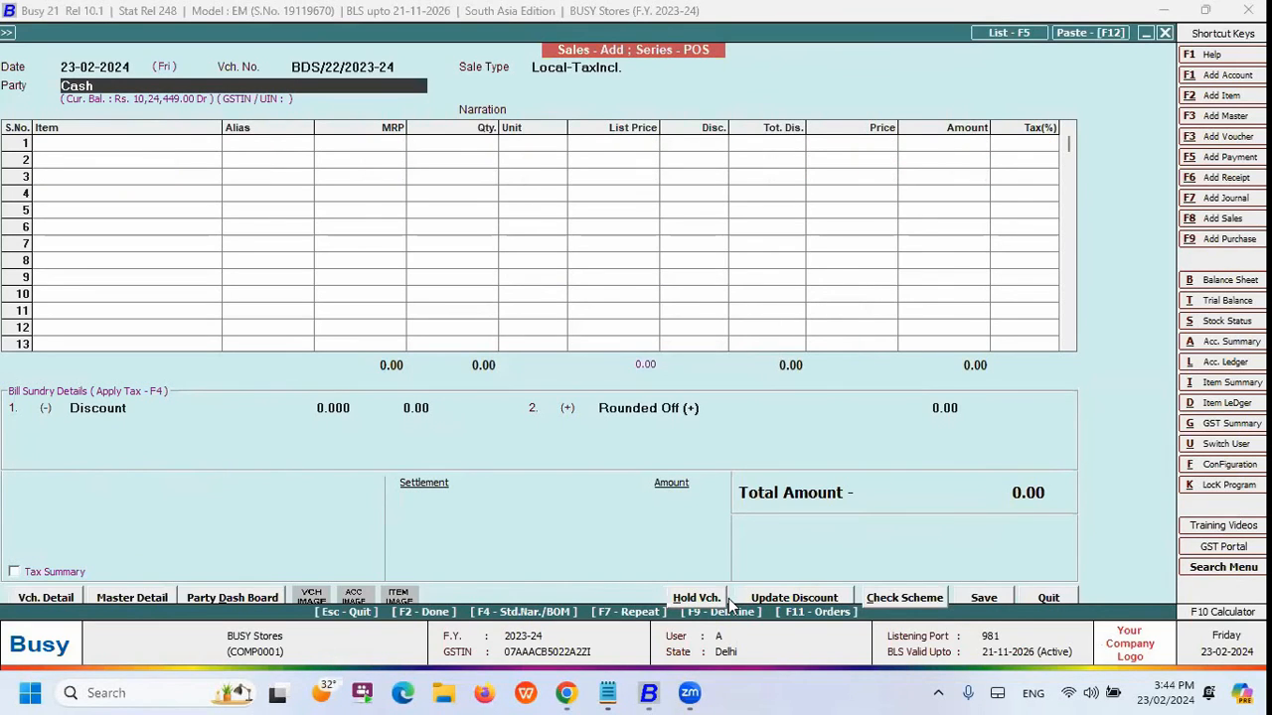
# Enter a cash voucher for one jar of Mixed Fruit Jam 500 Gms and save it
pyautogui.press('Return')
pyautogui.press('F2')
pyautogui.press('Return')
pyautogui.press('Return')
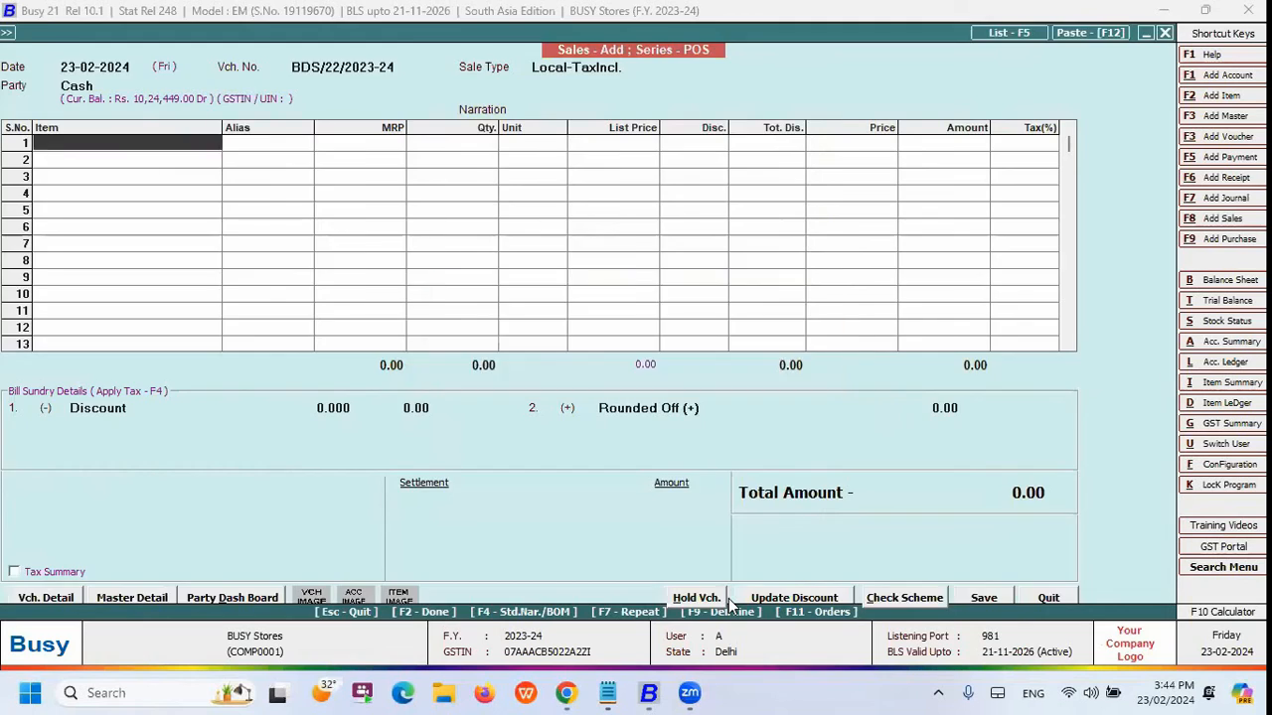
pyautogui.press('Down')
pyautogui.press('Return')
pyautogui.press('F2')
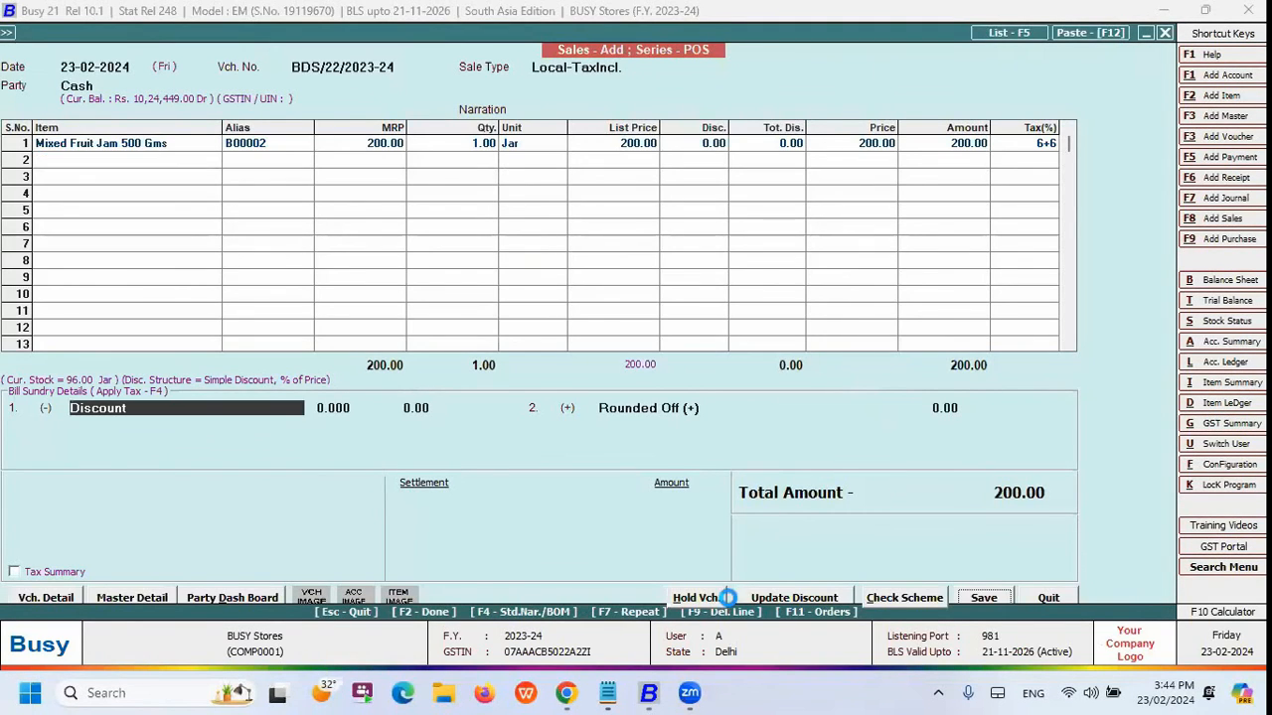
pyautogui.press('Return')
pyautogui.press('Return')
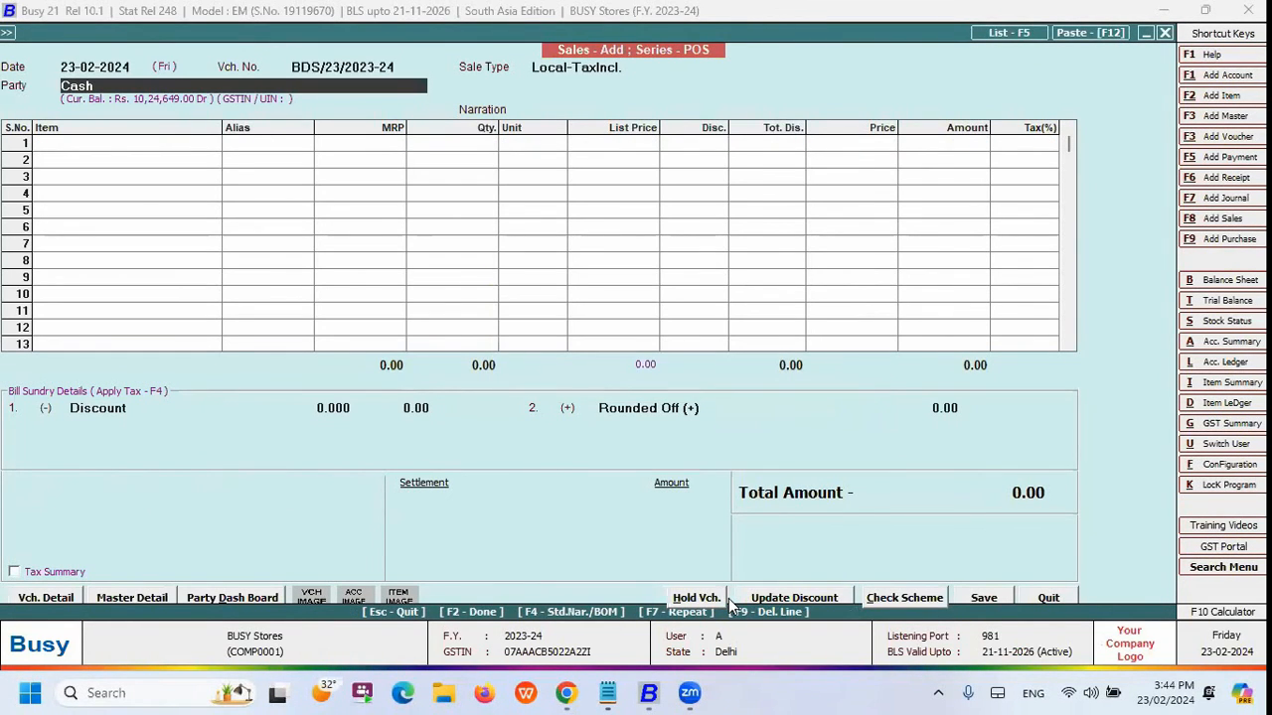
# Restore the held voucher 22 into the new sales voucher
pyautogui.press('Return')
pyautogui.press('F2')
pyautogui.click(723, 599)
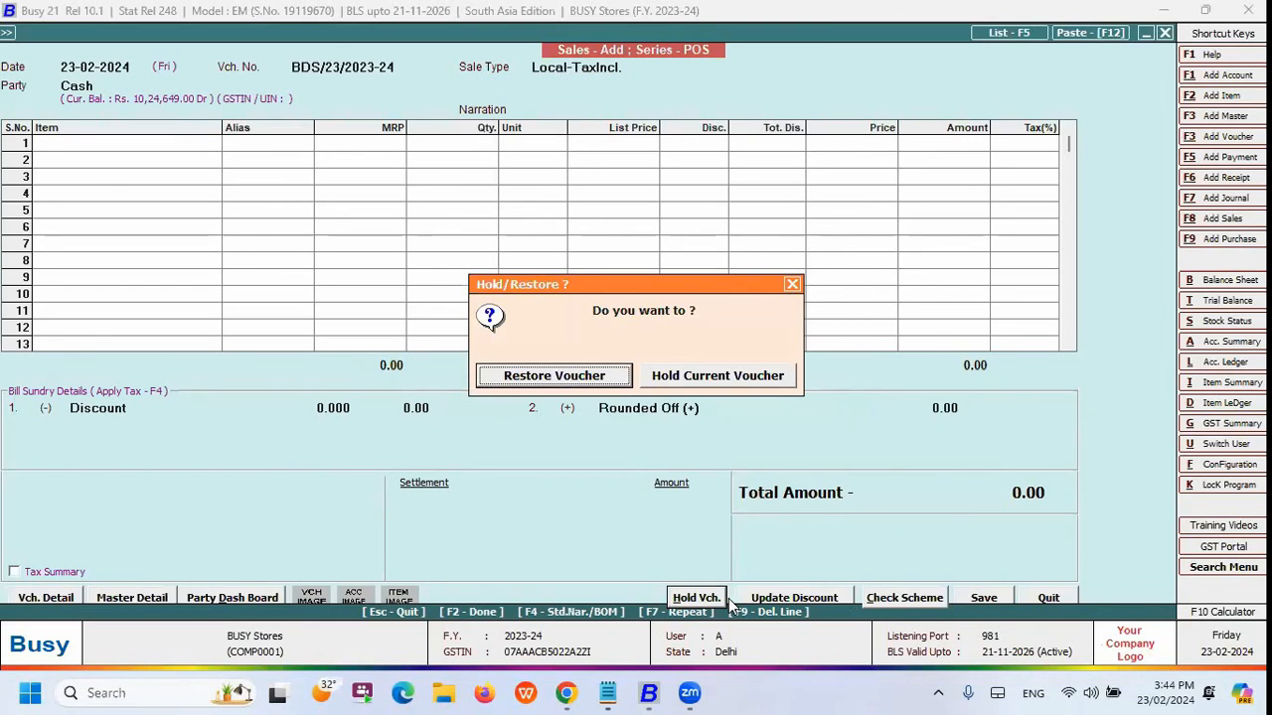
pyautogui.press('Return')
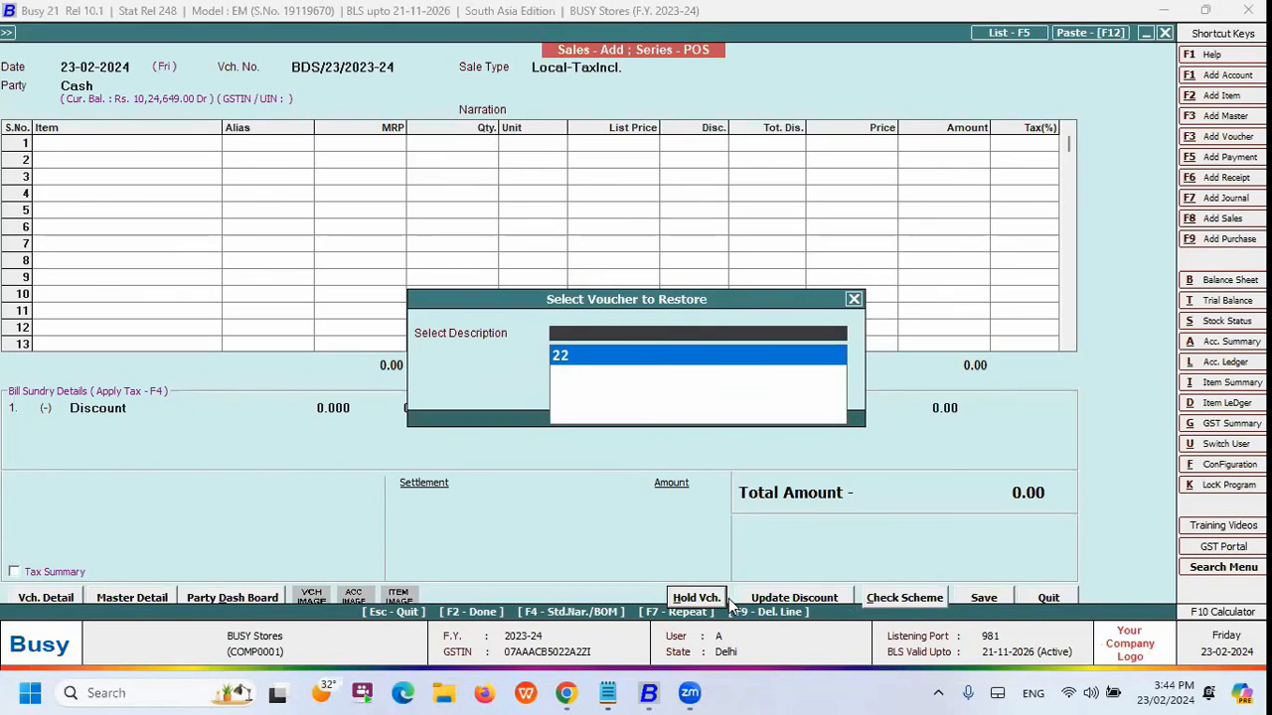
pyautogui.press('Return')
pyautogui.press('Return')
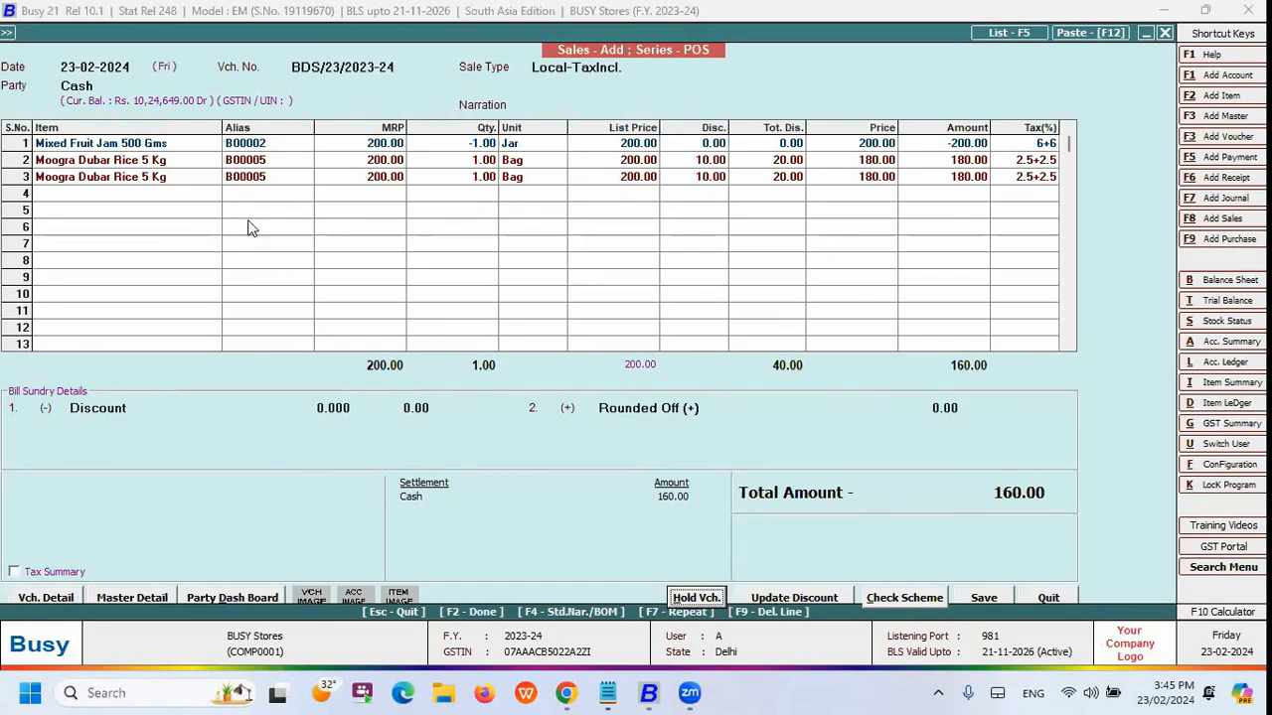
# Add one jar of Mixed Fruit Jam 1 Kg as the fourth item of the restored voucher
pyautogui.click(199, 207)
pyautogui.press('space')
pyautogui.press('Return')
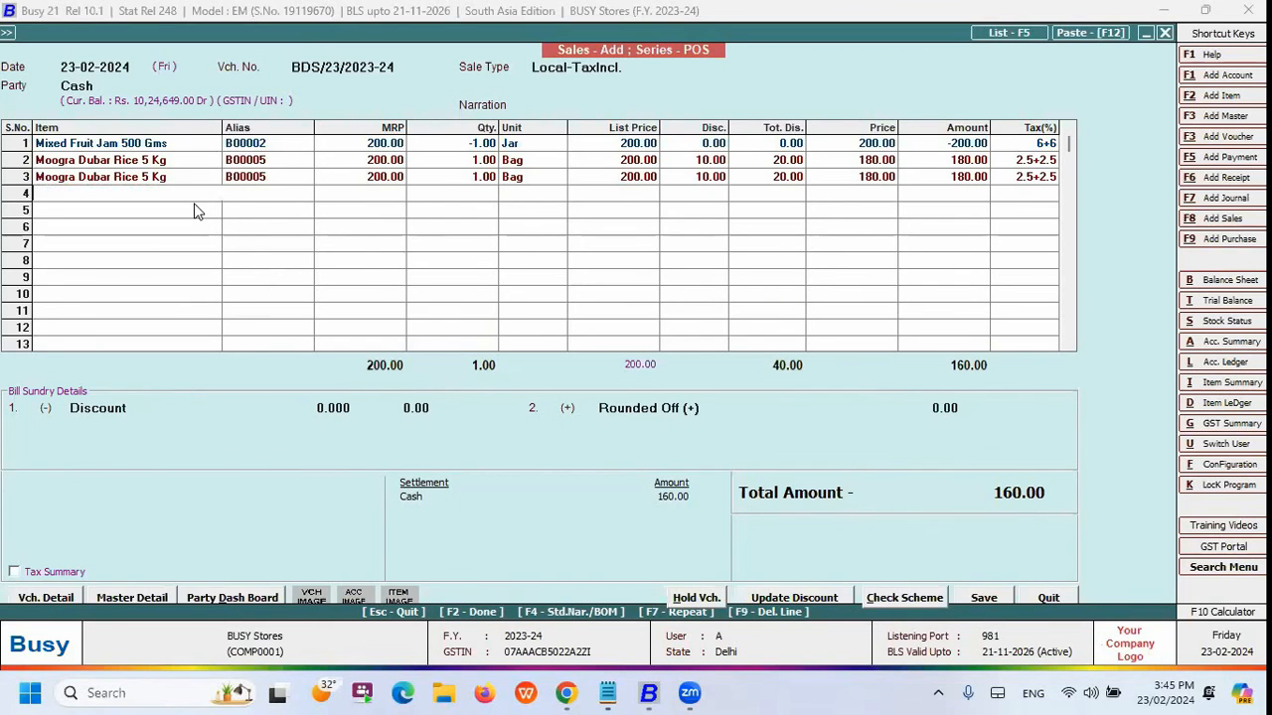
pyautogui.press('Down')
pyautogui.press('Down')
pyautogui.press('Down')
pyautogui.press('Return')
pyautogui.press('Return')
pyautogui.press('Return')
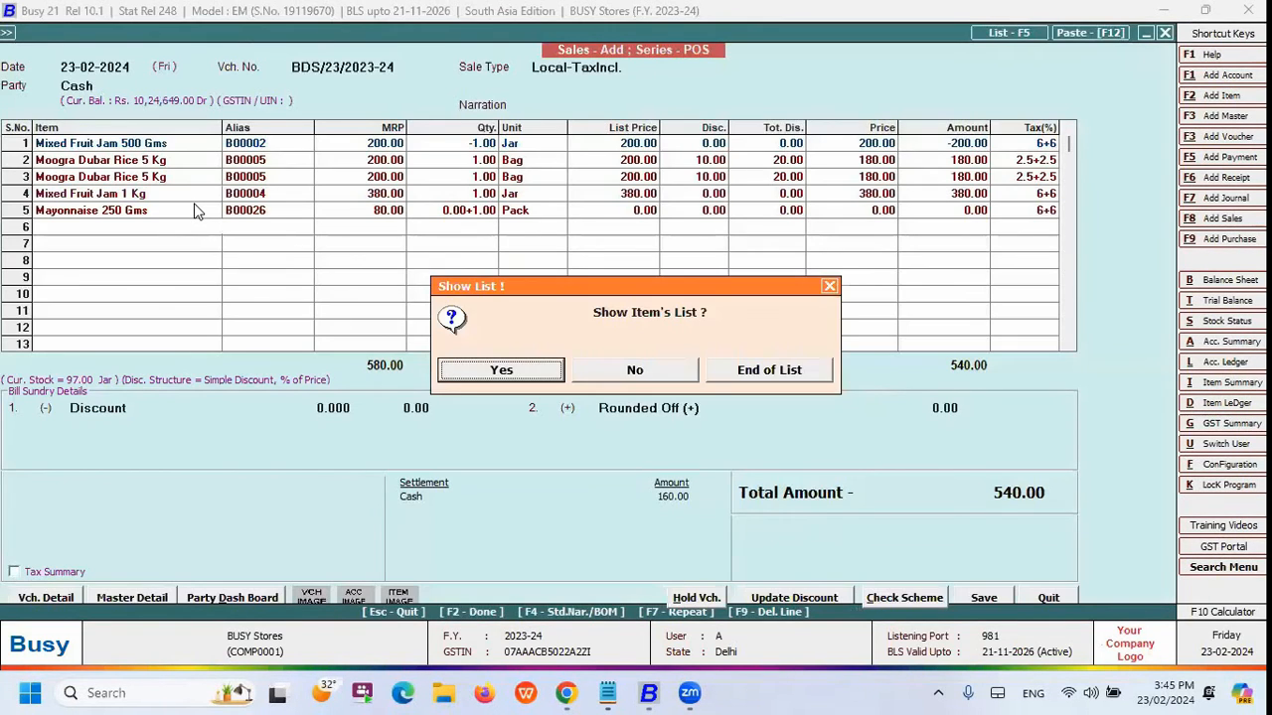
# Quit the restored POS sales voucher without saving it
pyautogui.press('Escape')
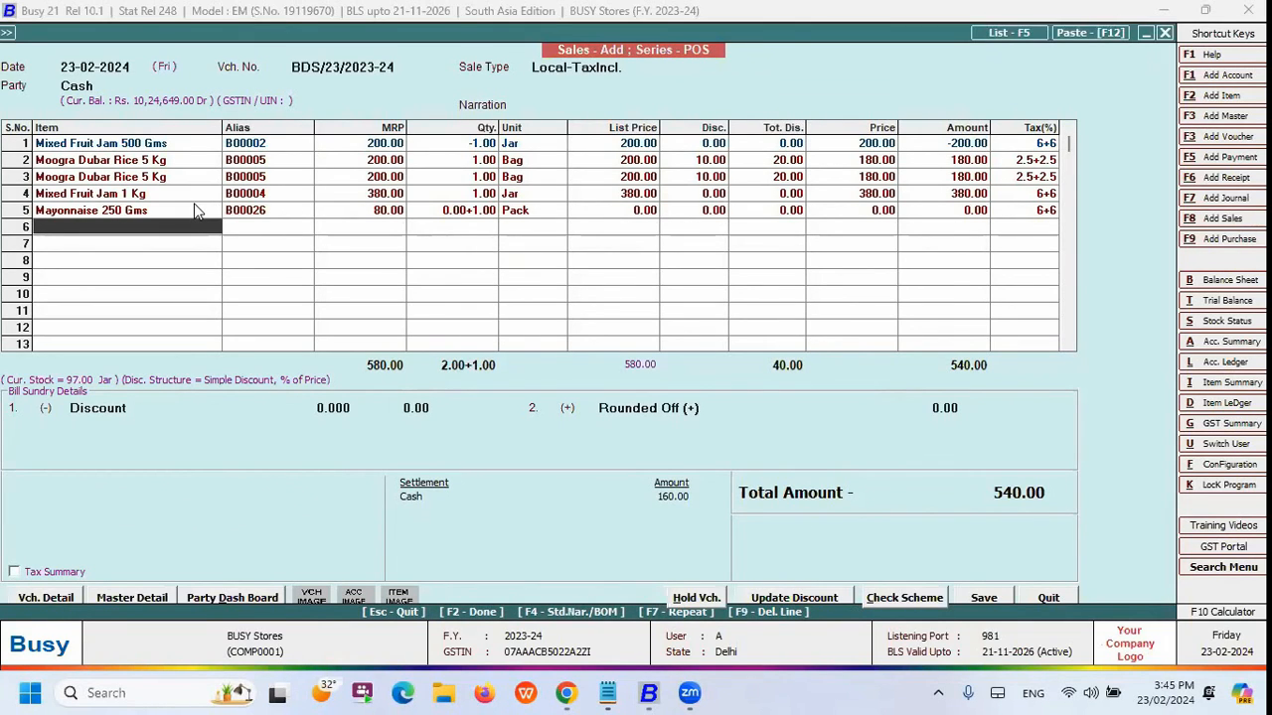
pyautogui.press('Escape')
pyautogui.press('Left')
pyautogui.press('Return')
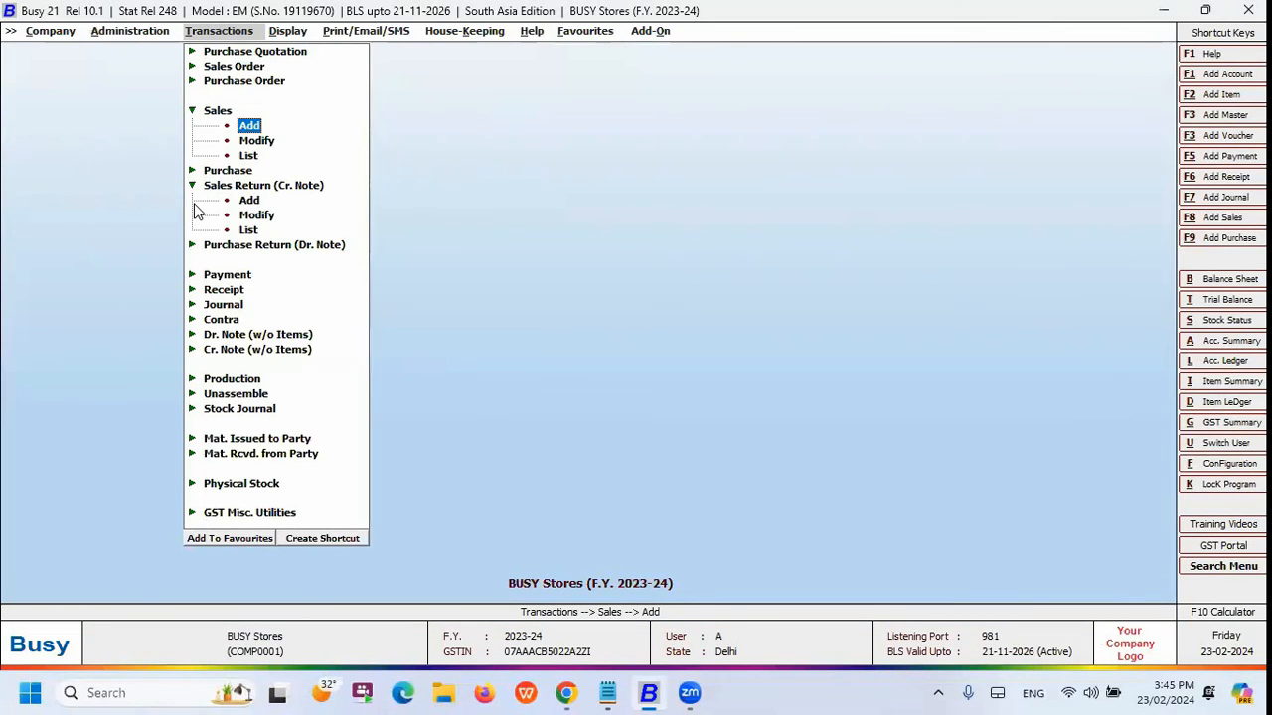
# Start a new POS sales voucher for the party Cash, keeping the GST report basis As Per Party Master
pyautogui.click(194, 202)
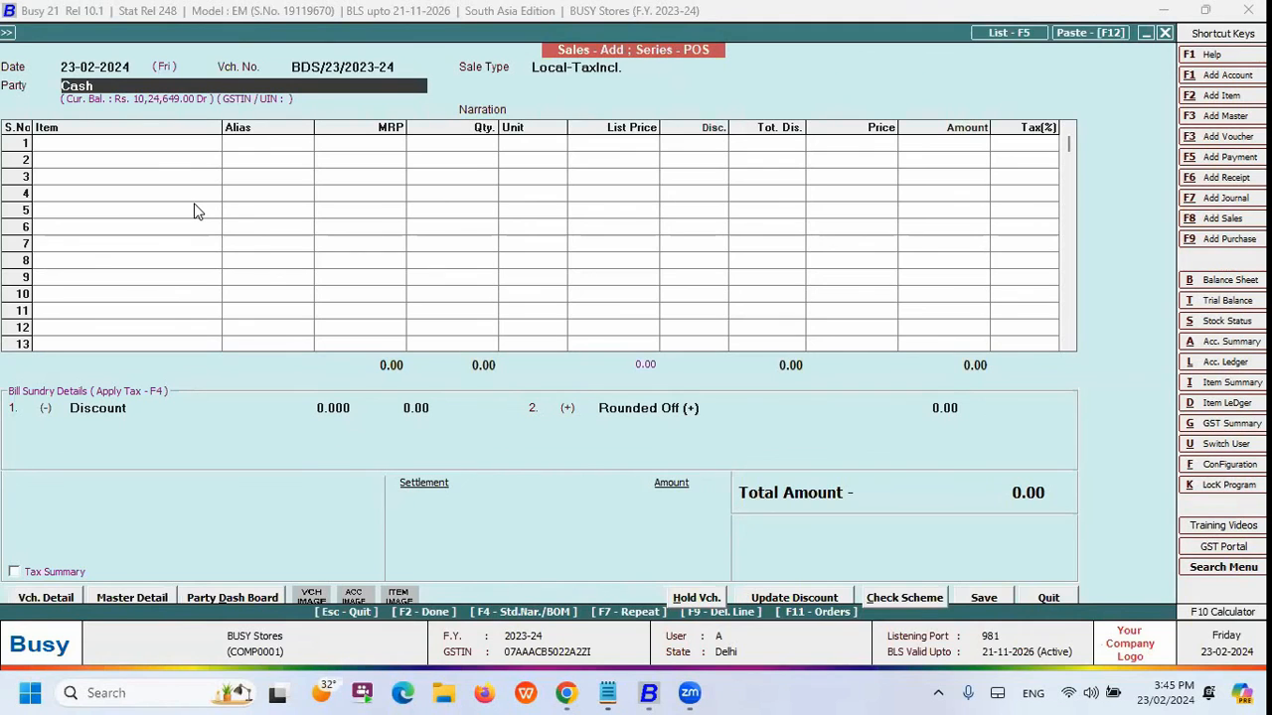
pyautogui.press('Return')
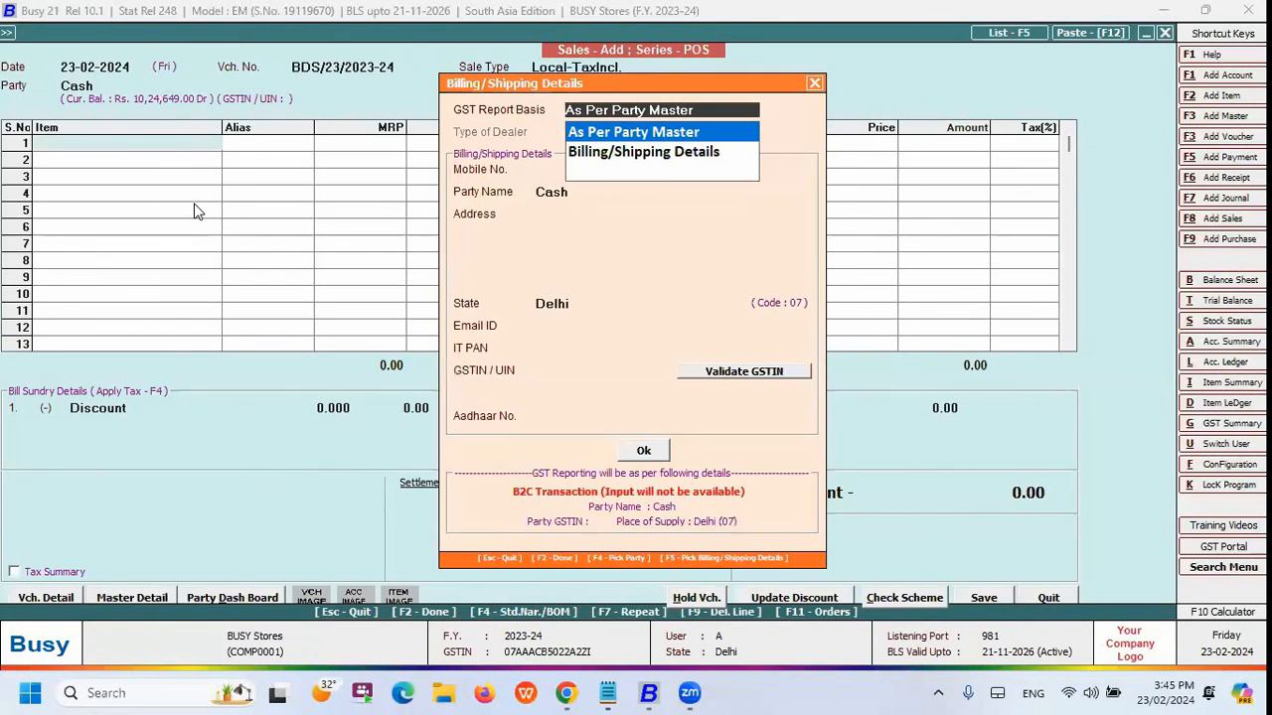
pyautogui.press('Return')
pyautogui.press('Return')
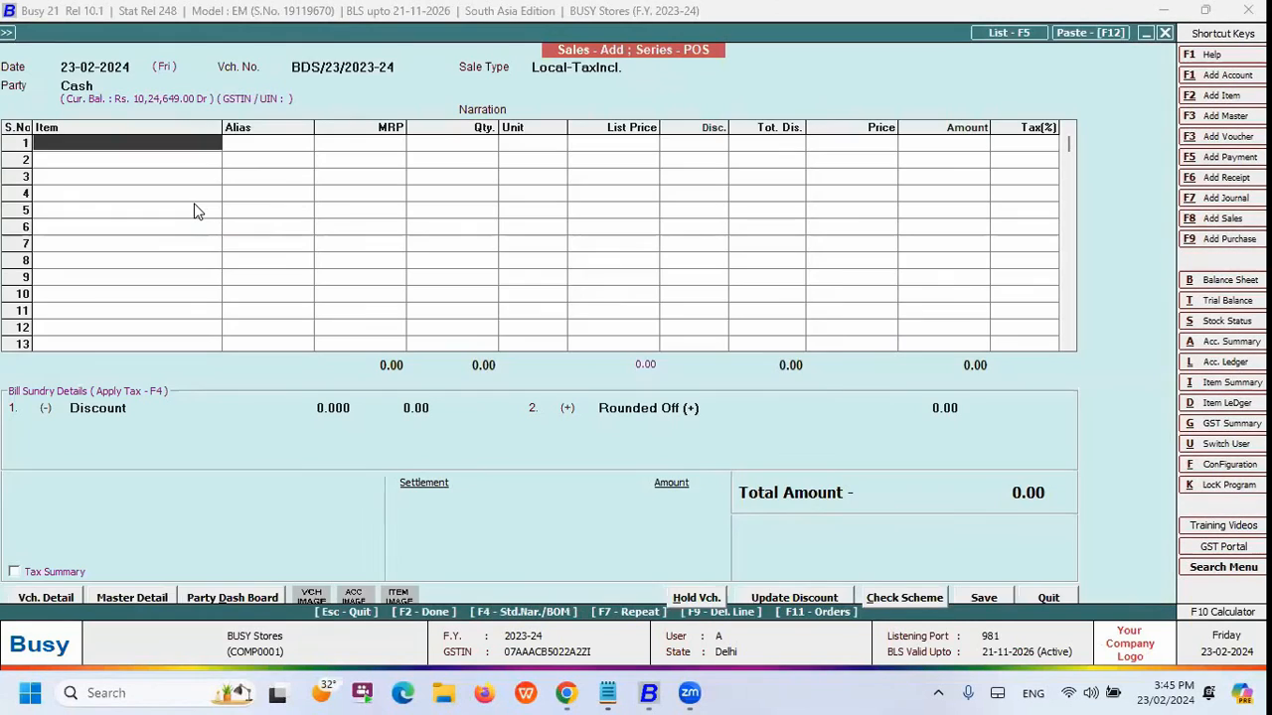
pyautogui.press('Return')
pyautogui.press('Return')
pyautogui.press('Return')
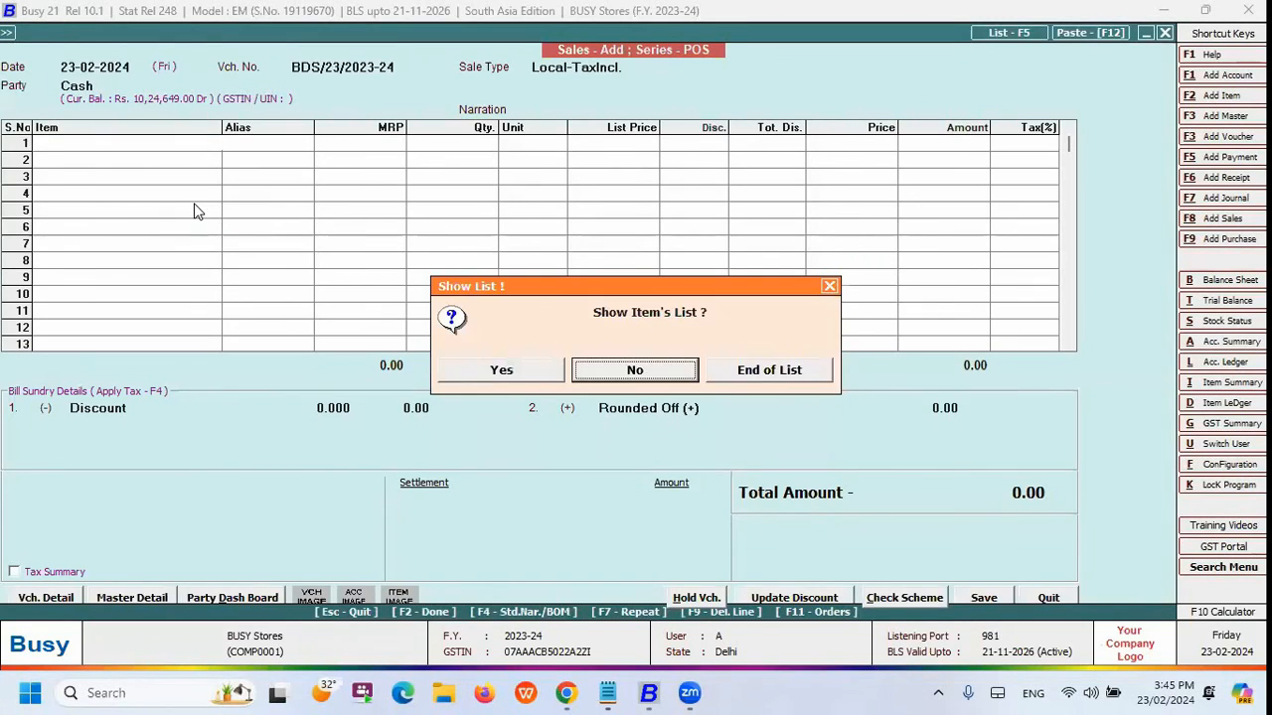
# Open the item list for the first line, filter it on "oil" and browse the matching items
pyautogui.press('y')
pyautogui.hotkey('ctrl', 'f')
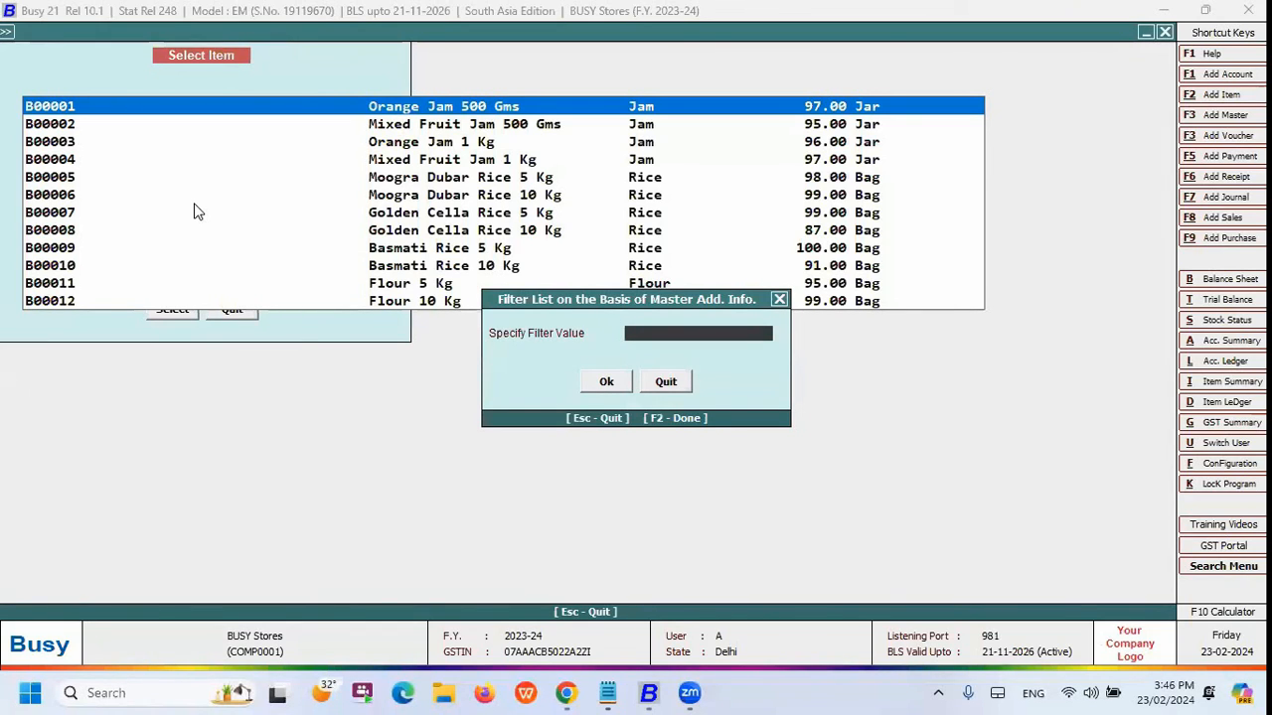
pyautogui.write('oil')
pyautogui.press('Return')
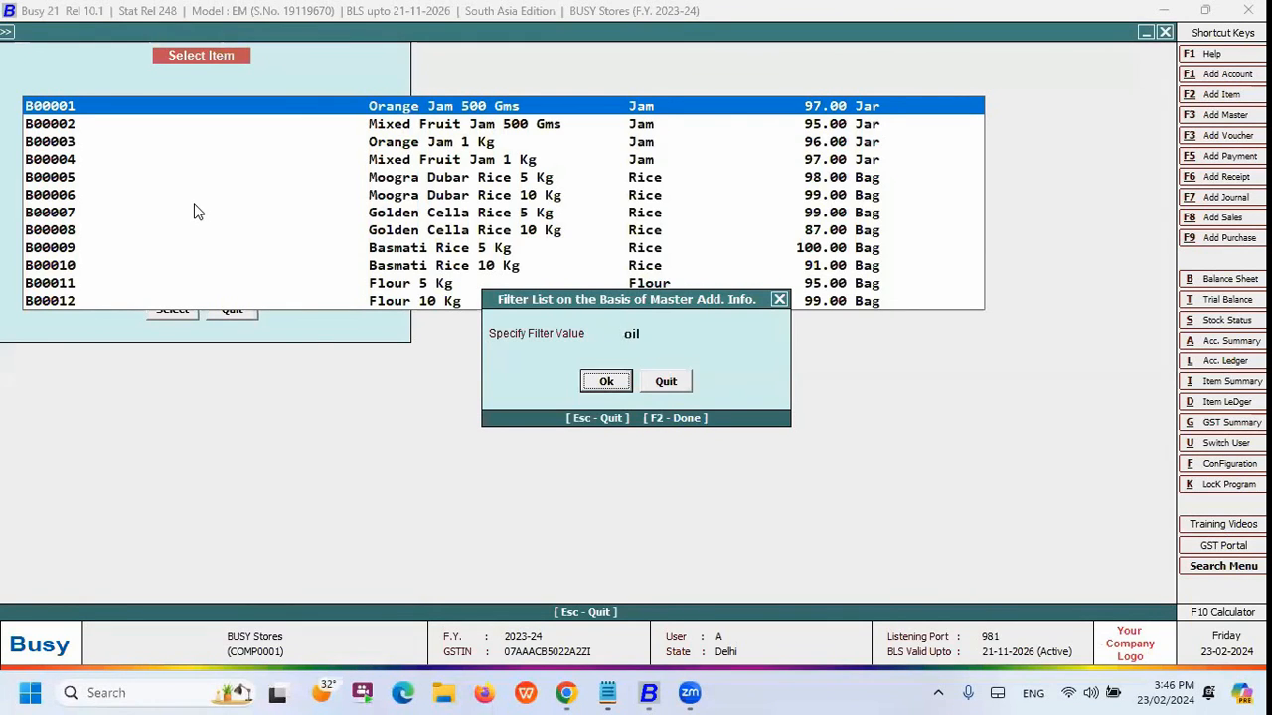
pyautogui.press('Return')
pyautogui.press('Down')
pyautogui.press('Down')
pyautogui.press('Down')
pyautogui.press('Down')
pyautogui.press('Down')
pyautogui.press('Down')
pyautogui.press('Down')
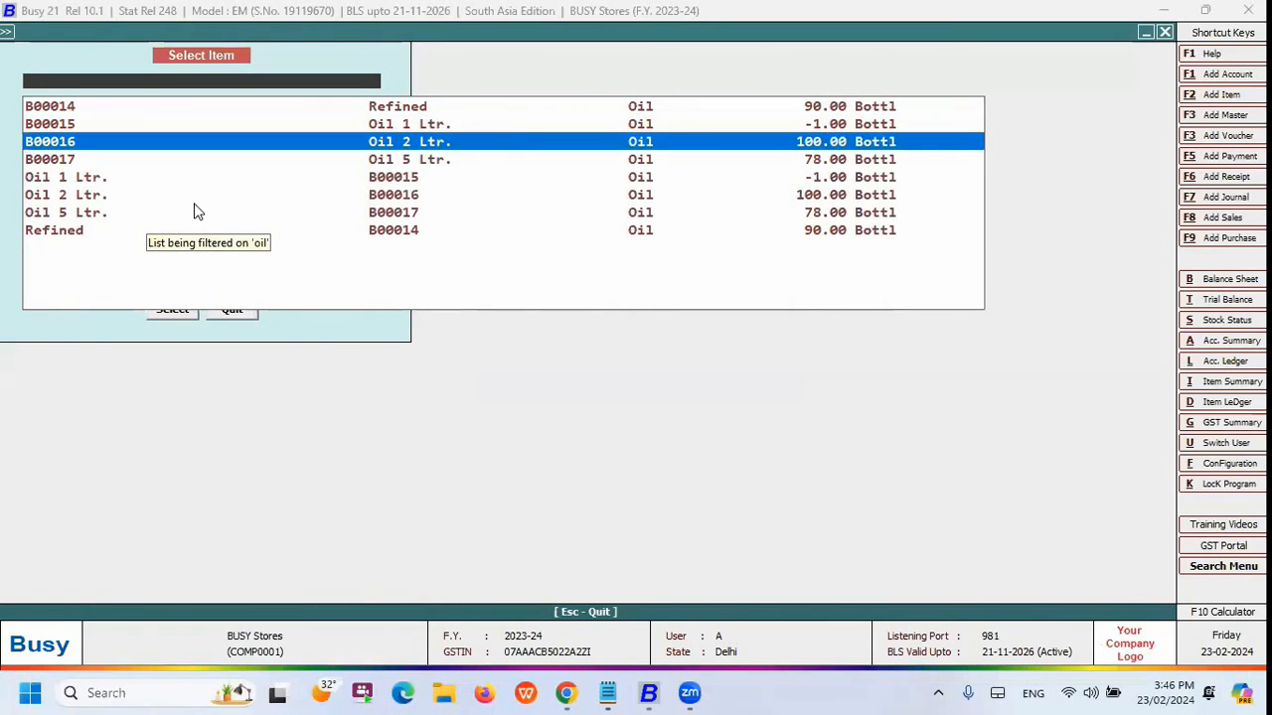
pyautogui.press('Up')
pyautogui.press('Up')
pyautogui.press('Up')
pyautogui.press('Up')
pyautogui.press('Up')
pyautogui.press('Up')
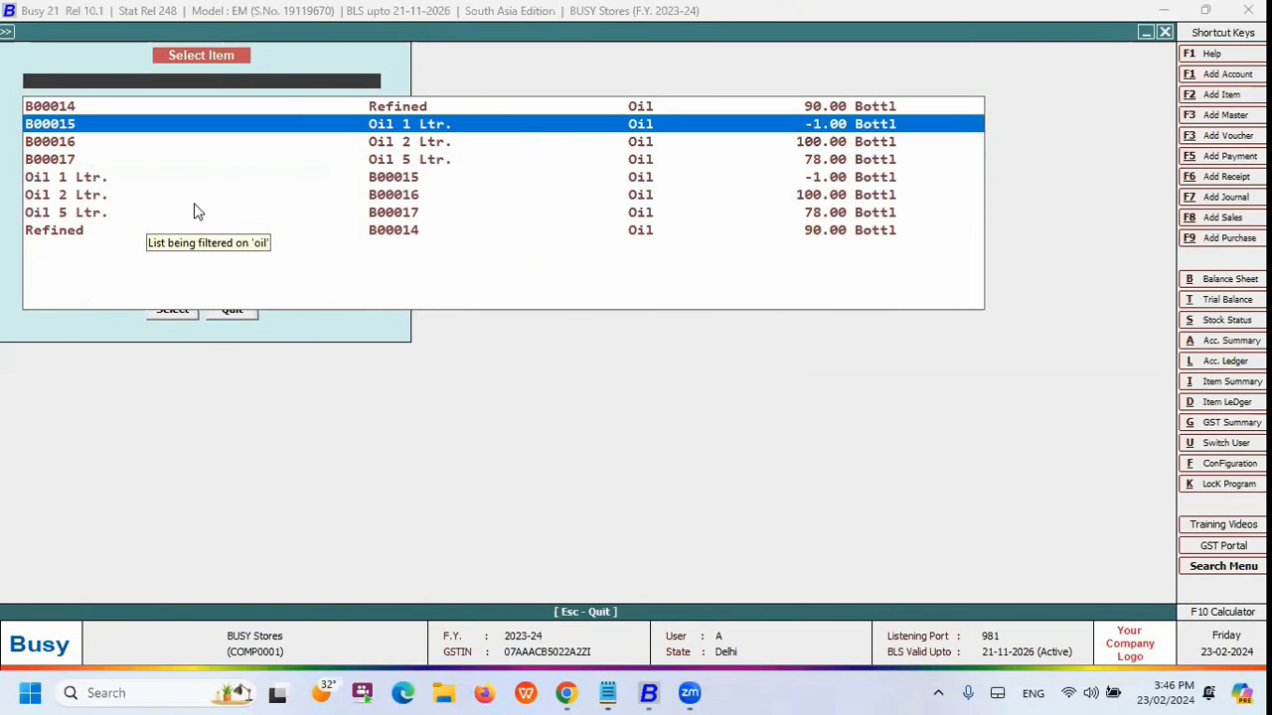
# Change the item list filter to "rice" and browse the matching items
pyautogui.hotkey('ctrl', 'f')
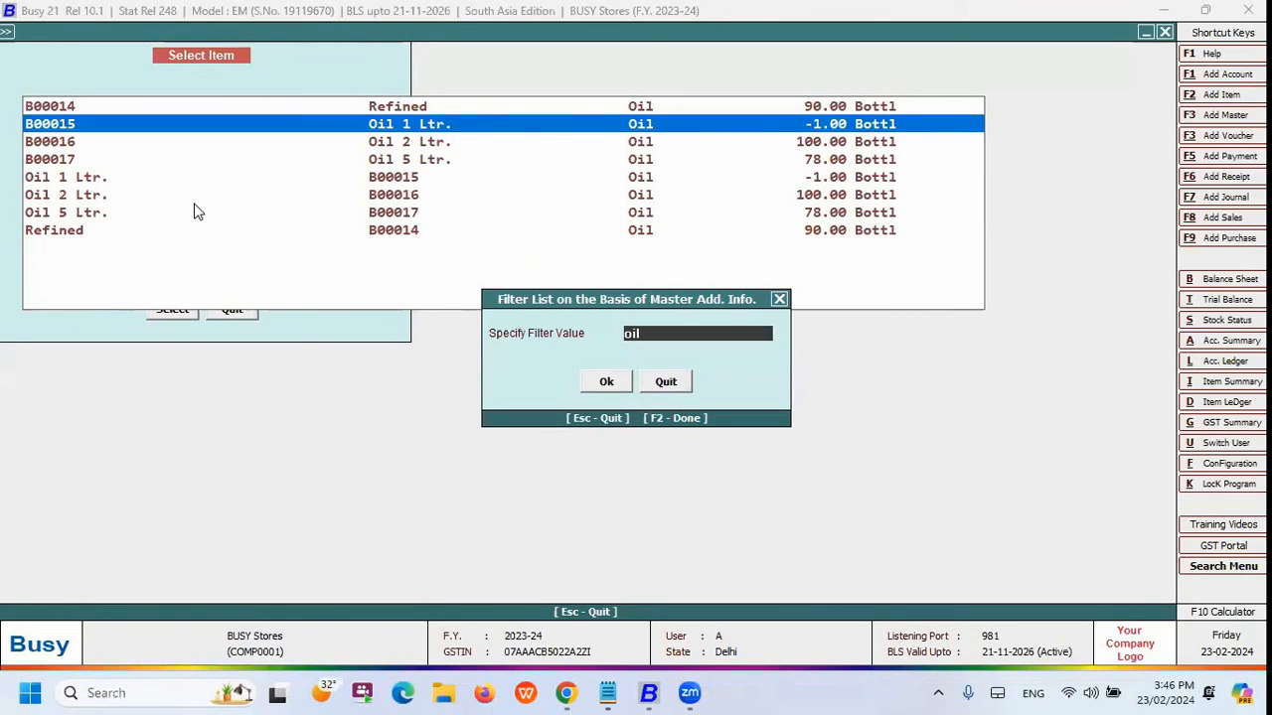
pyautogui.press('BackSpace')
pyautogui.write('rice')
pyautogui.press('Return')
pyautogui.press('Return')
pyautogui.press('Down')
pyautogui.press('Down')
pyautogui.press('Down')
pyautogui.press('Down')
pyautogui.press('Down')
pyautogui.press('Down')
pyautogui.press('Down')
pyautogui.press('Down')
pyautogui.press('Down')
pyautogui.press('Down')
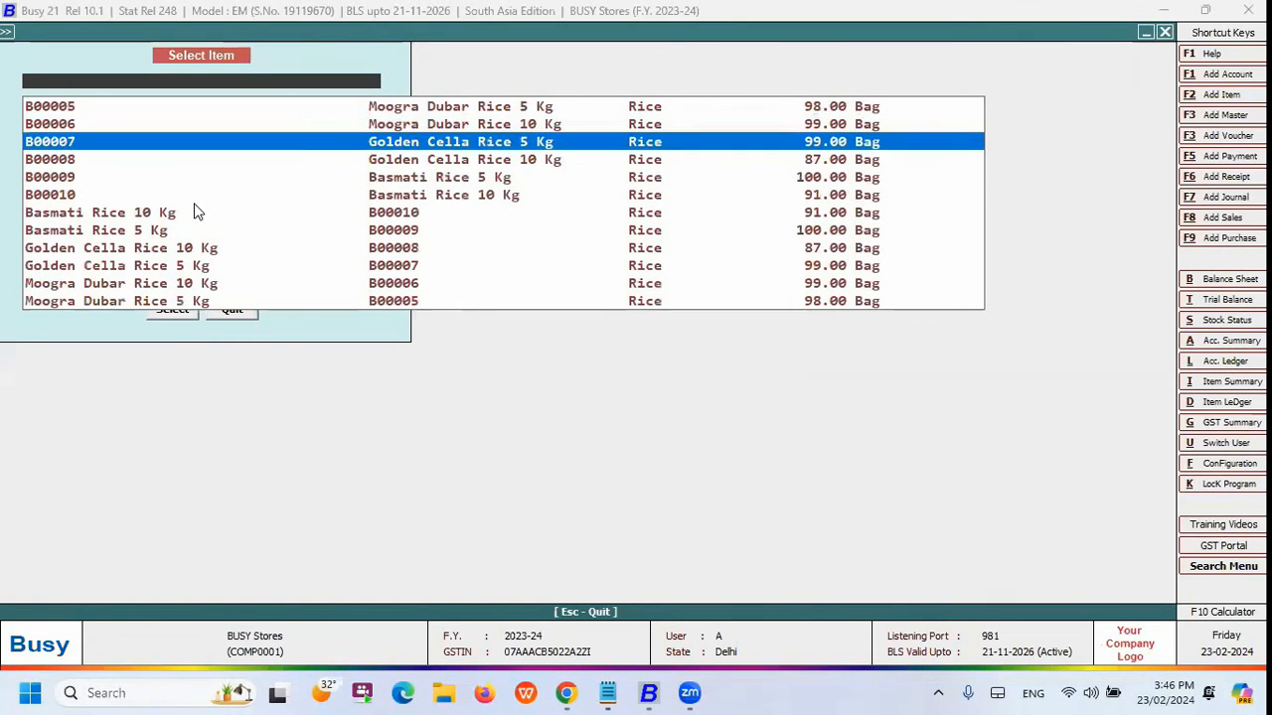
pyautogui.press('Down')
pyautogui.press('Up')
pyautogui.press('Up')
pyautogui.press('Up')
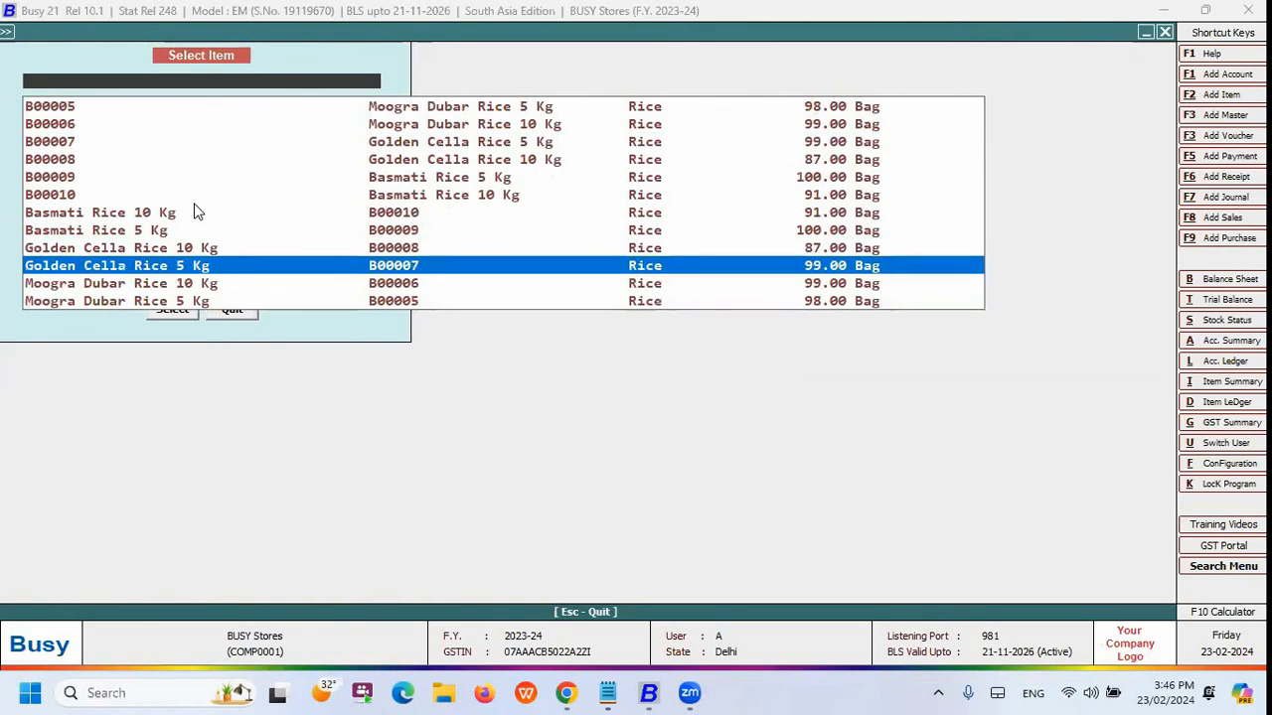
pyautogui.hotkey('ctrl', 'f')
pyautogui.press('Delete')
pyautogui.press('Delete')
pyautogui.press('Delete')
pyautogui.press('Delete')
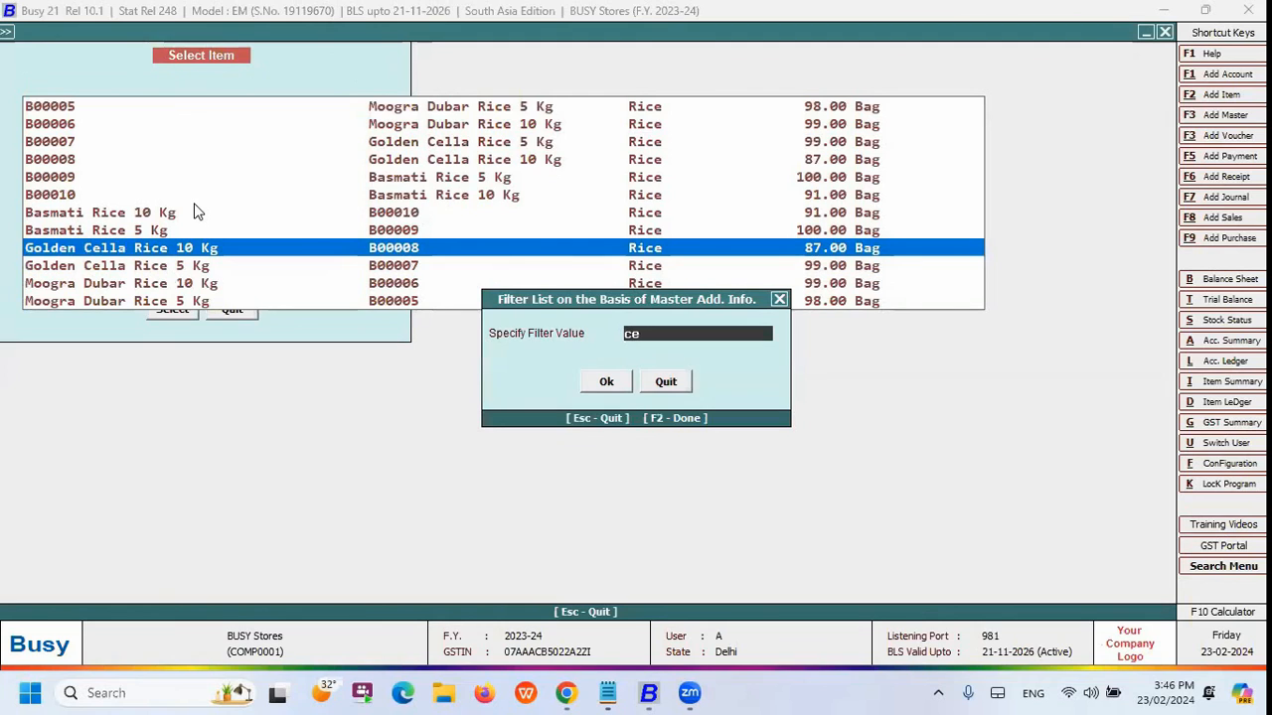
pyautogui.press('Escape')
# Close the item list without choosing an item and quit the empty POS sales voucher
pyautogui.press('Escape')
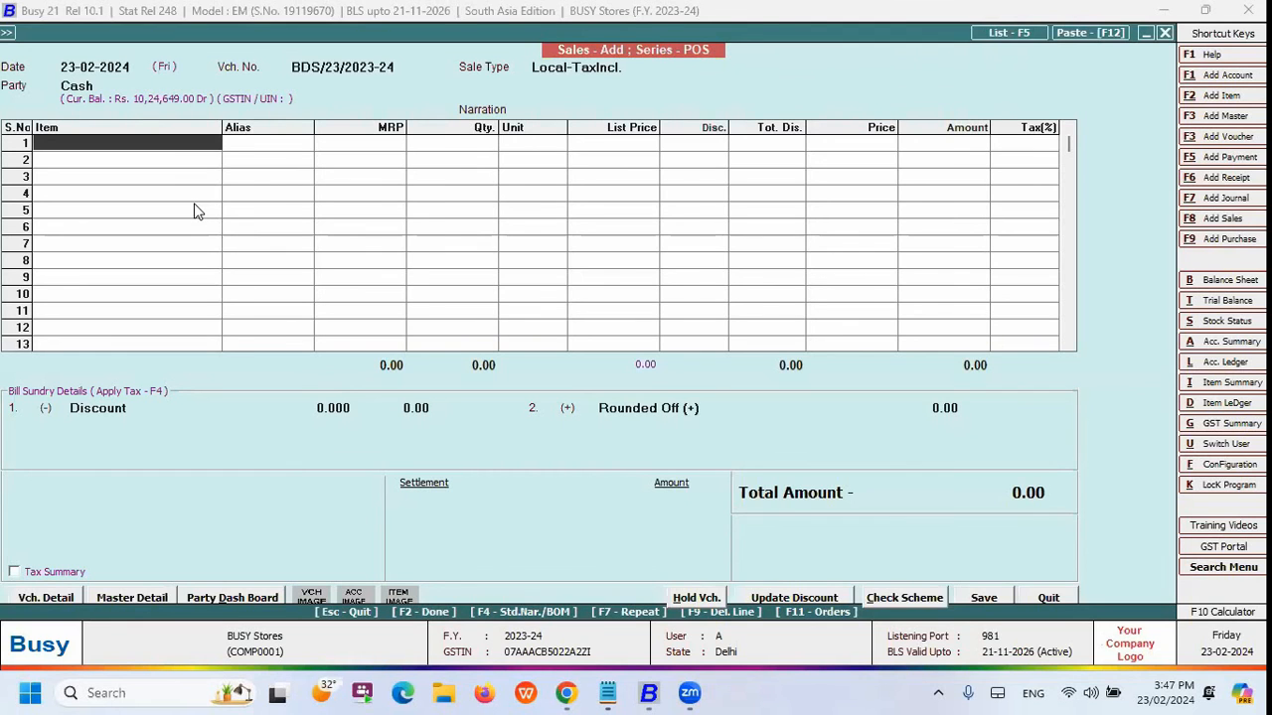
pyautogui.press('F6')
pyautogui.press('Escape')
pyautogui.press('F6')
pyautogui.press('Escape')
pyautogui.press('Escape')
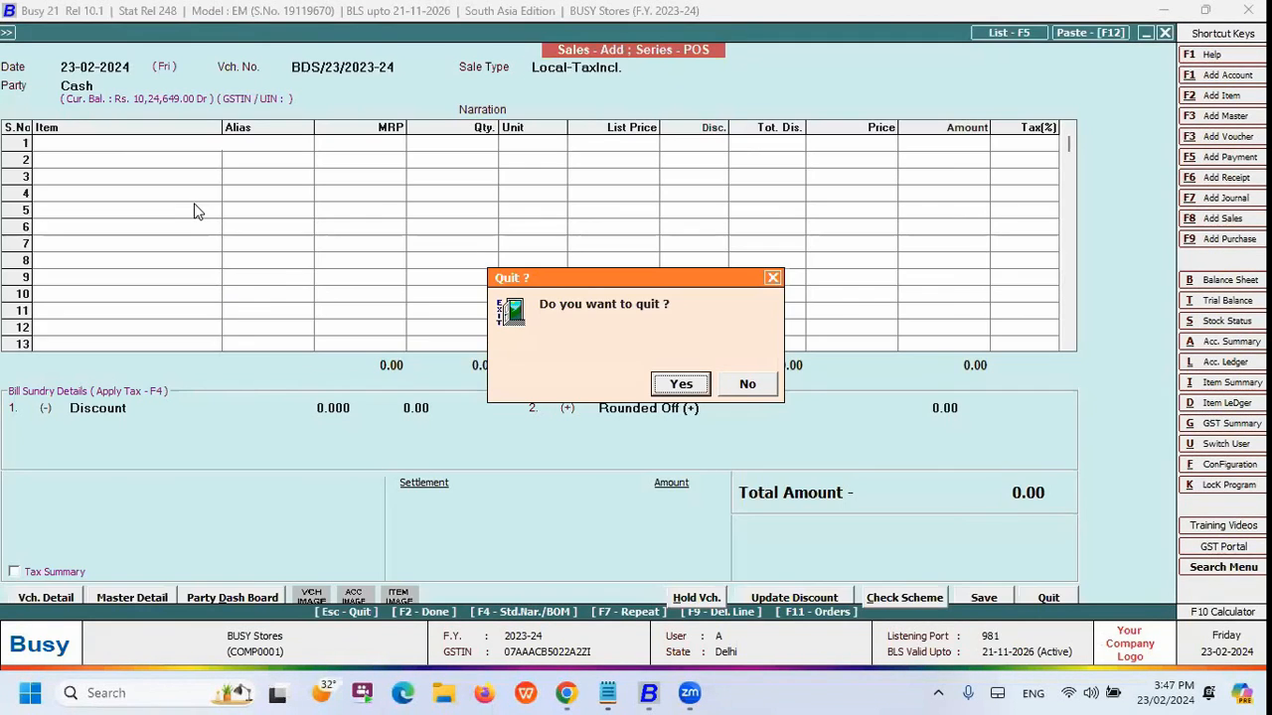
pyautogui.press('Return')
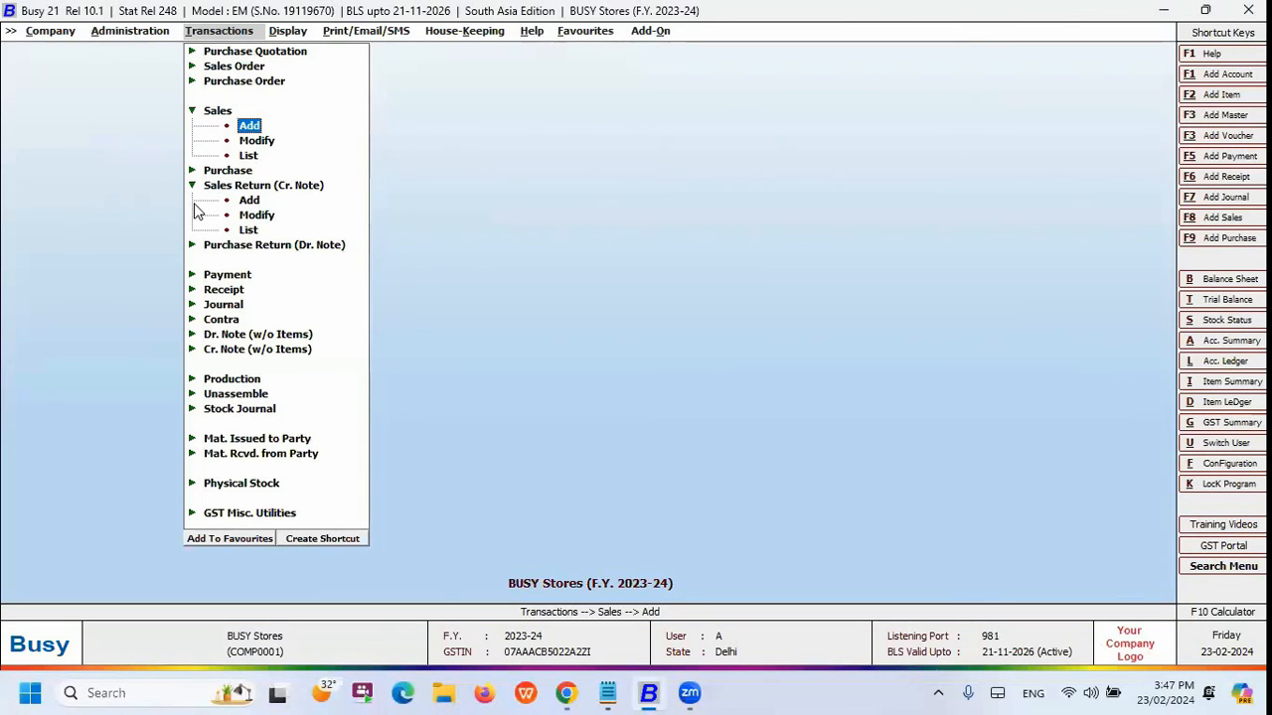
# Examine the voucher configuration of the Purchase series Main and close the series configuration
pyautogui.press('Left')
pyautogui.press('Return')
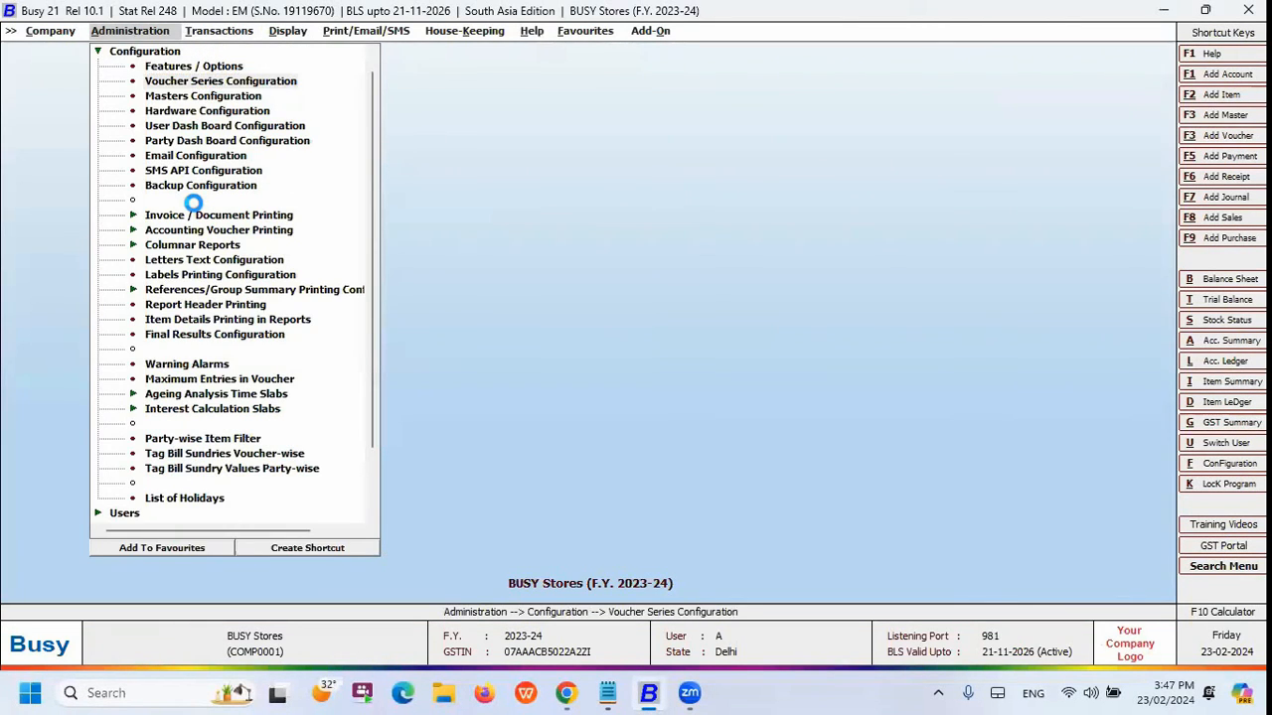
pyautogui.press('Down')
pyautogui.press('Down')
pyautogui.press('Down')
pyautogui.press('Down')
pyautogui.press('Right')
pyautogui.press('Down')
pyautogui.click(444, 249)
pyautogui.press('Escape')
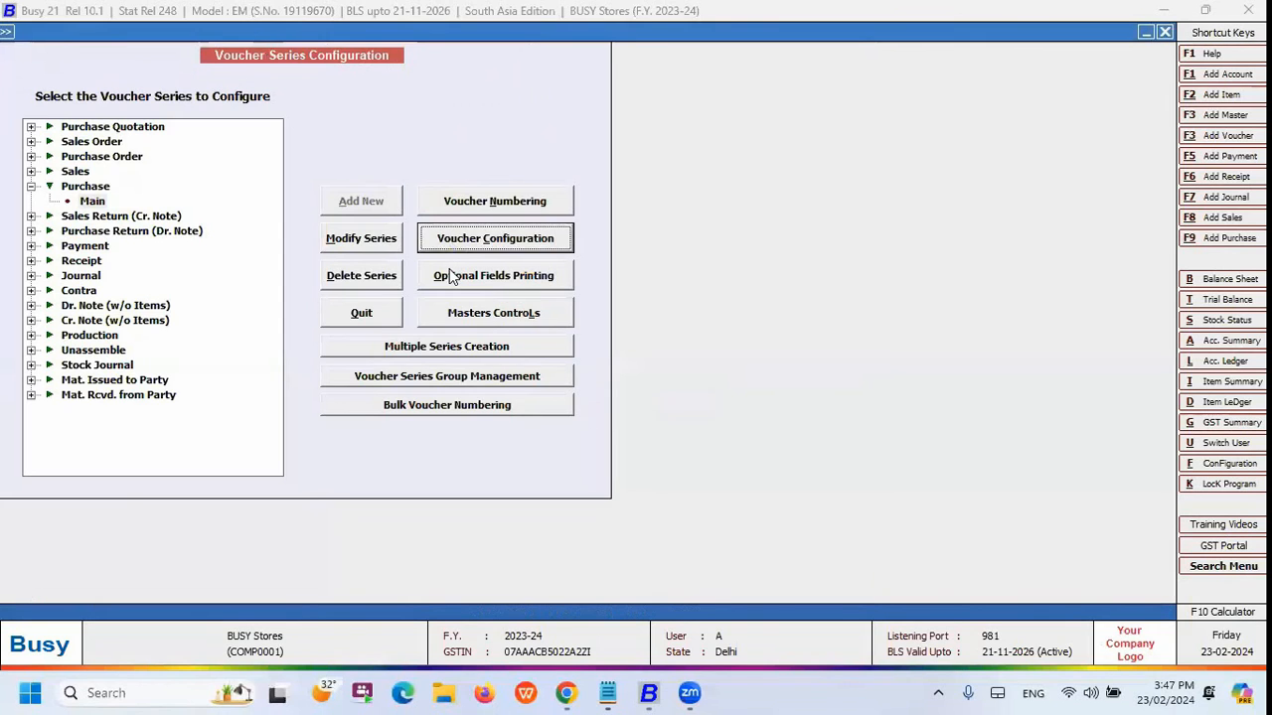
pyautogui.press('Escape')
# Fill a purchase voucher for A1 Spices Enterprise from the Flour item group and quit it without saving
pyautogui.press('F9')
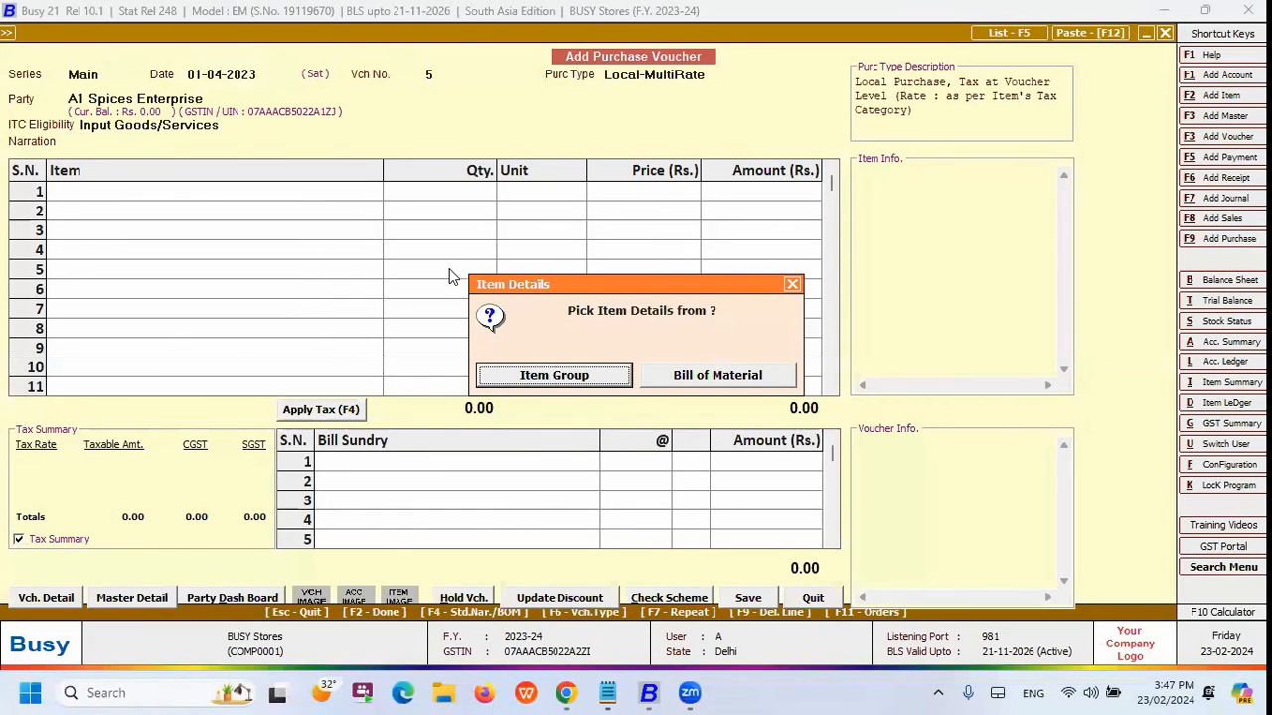
pyautogui.press('Return')
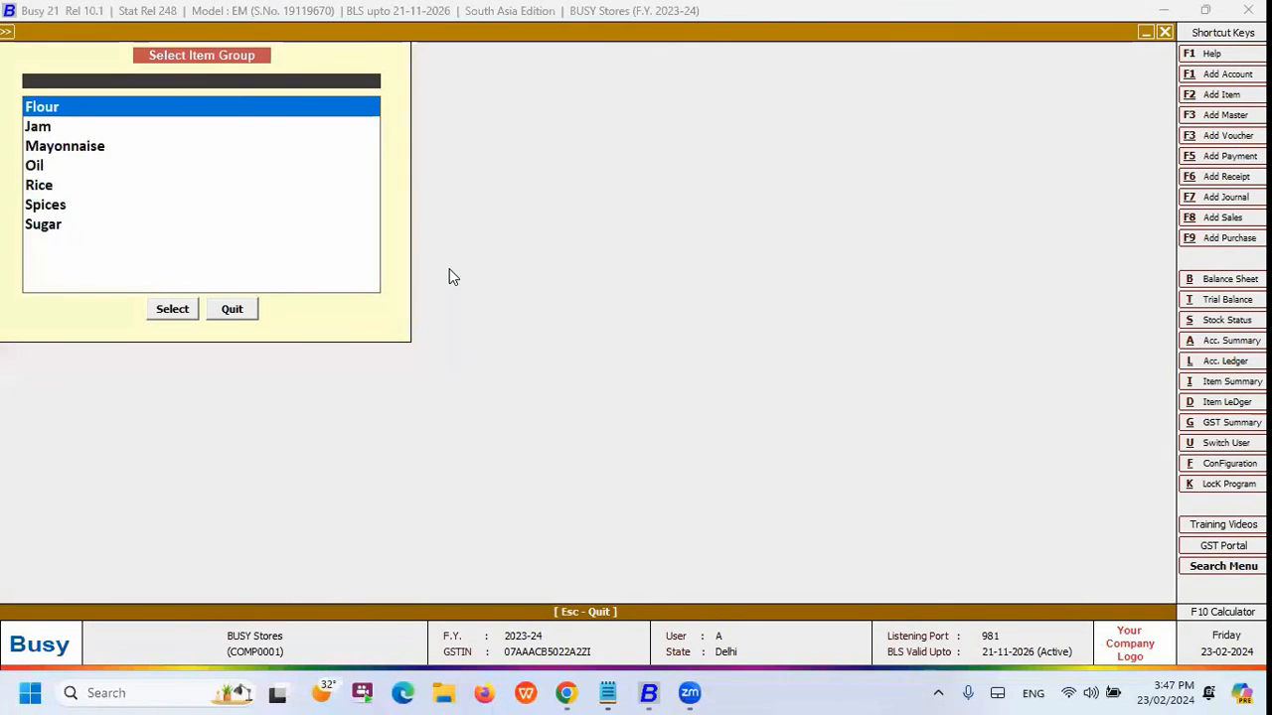
pyautogui.press('Escape')
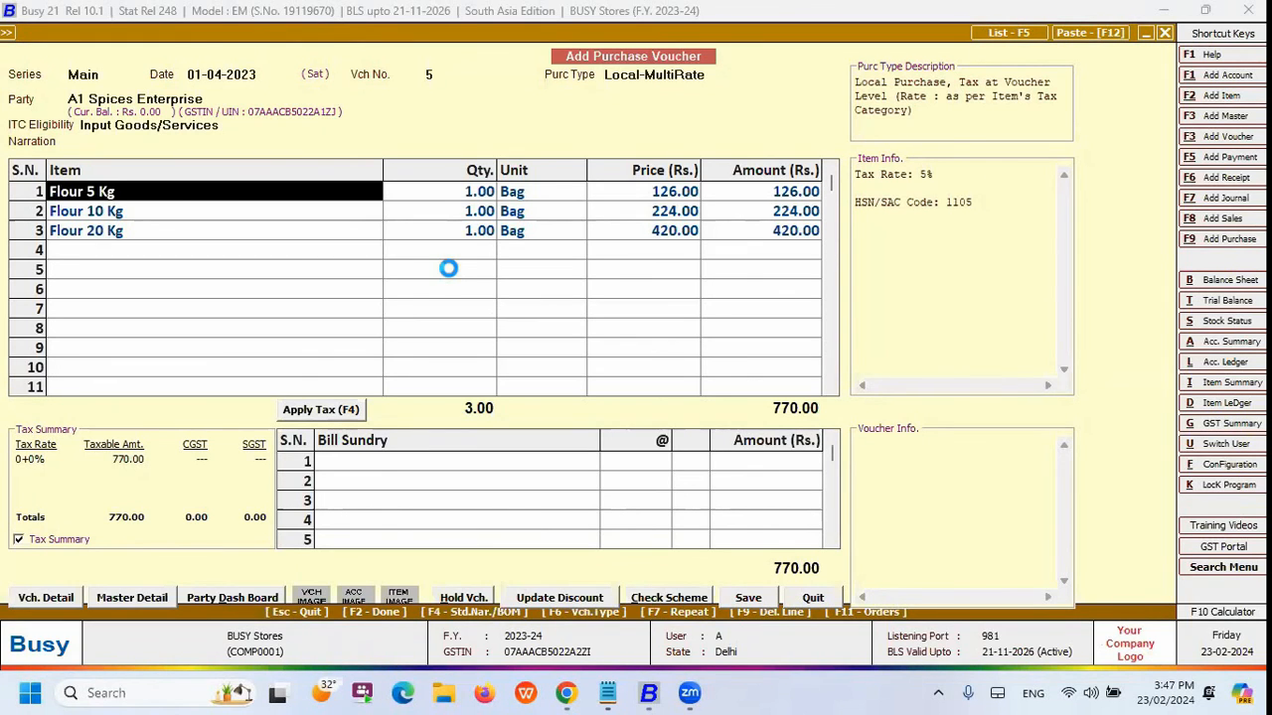
pyautogui.press('Escape')
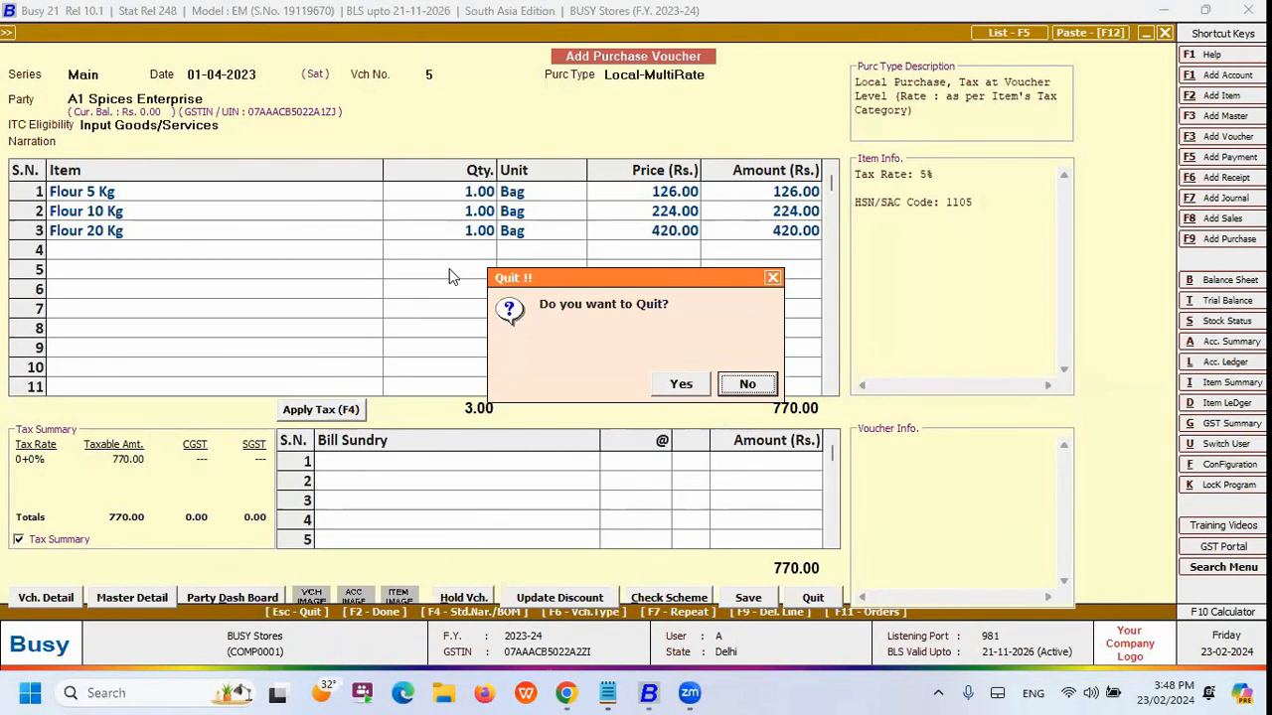
pyautogui.press('Left')
pyautogui.press('Return')
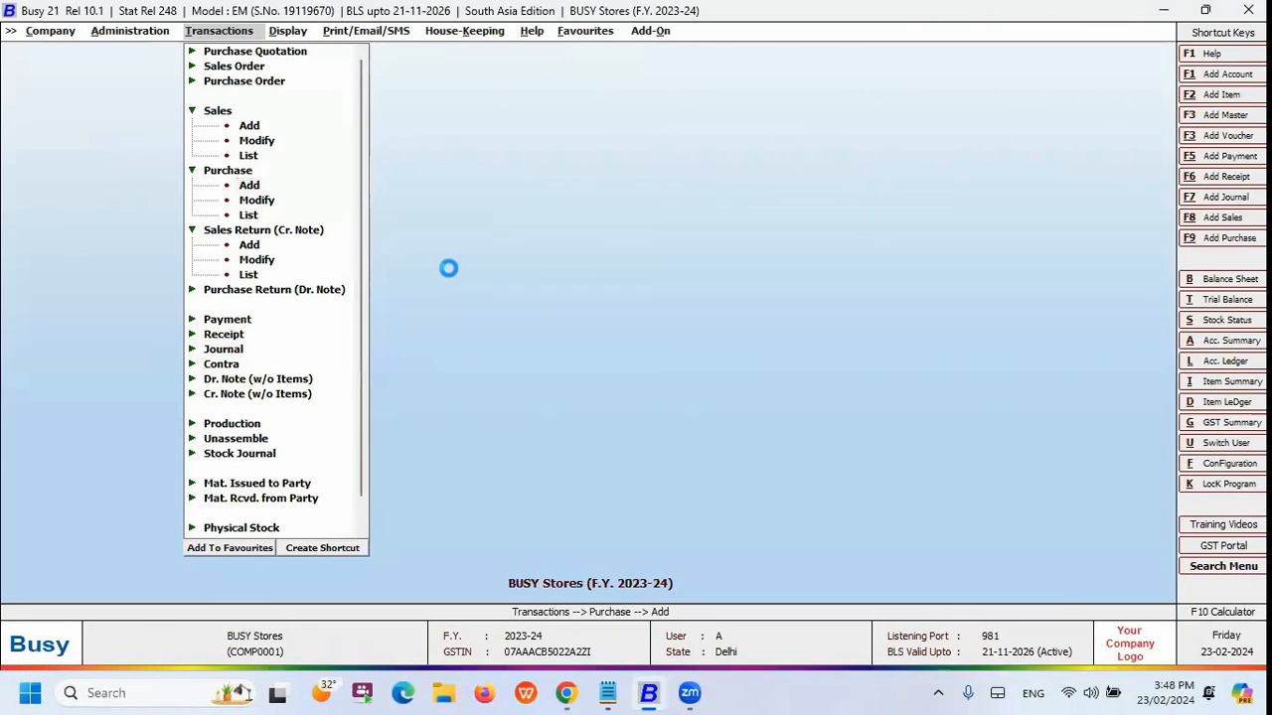
# Start a new Main series purchase voucher numbered 55, dated 01-04-2023, for A1 Spices Enterprise
pyautogui.press('Return')
pyautogui.press('Return')
pyautogui.press('Return')
pyautogui.press('Return')
pyautogui.press('Return')
pyautogui.press('Return')
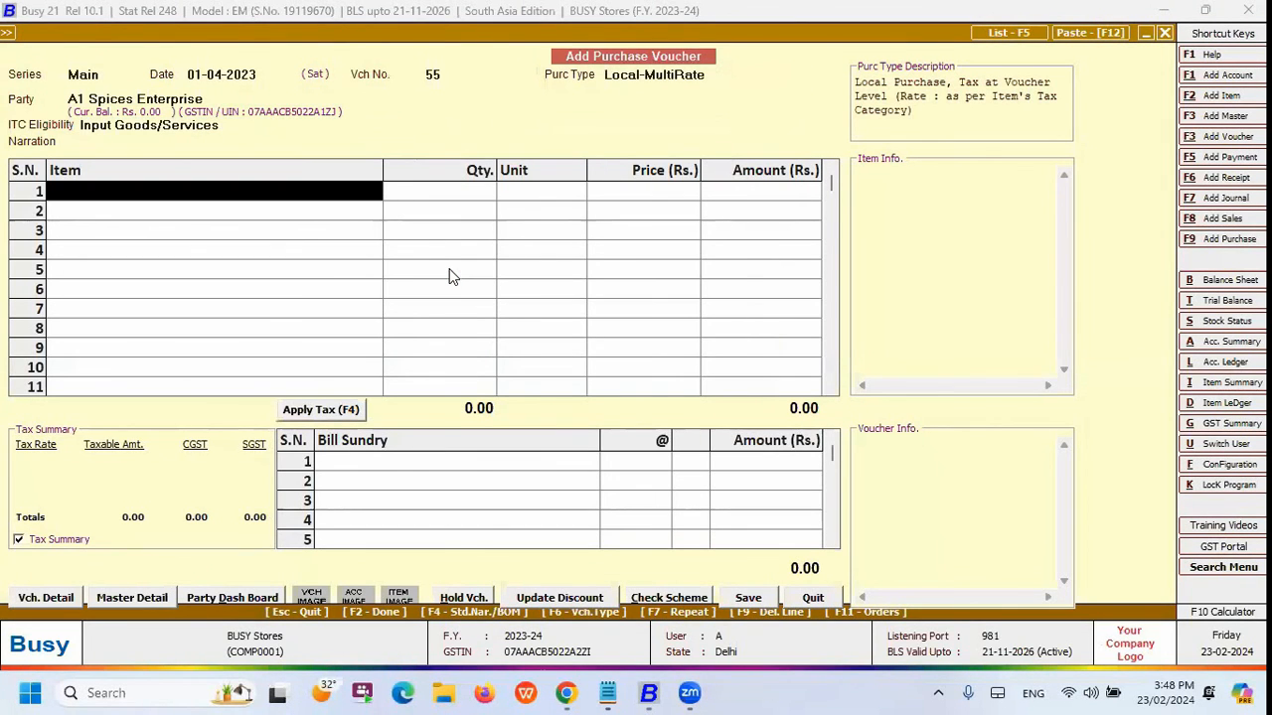
# Fill the purchase voucher's item lines from the Oil item group
pyautogui.press('F4')
pyautogui.press('Return')
pyautogui.press('Down')
pyautogui.press('Down')
pyautogui.press('Down')
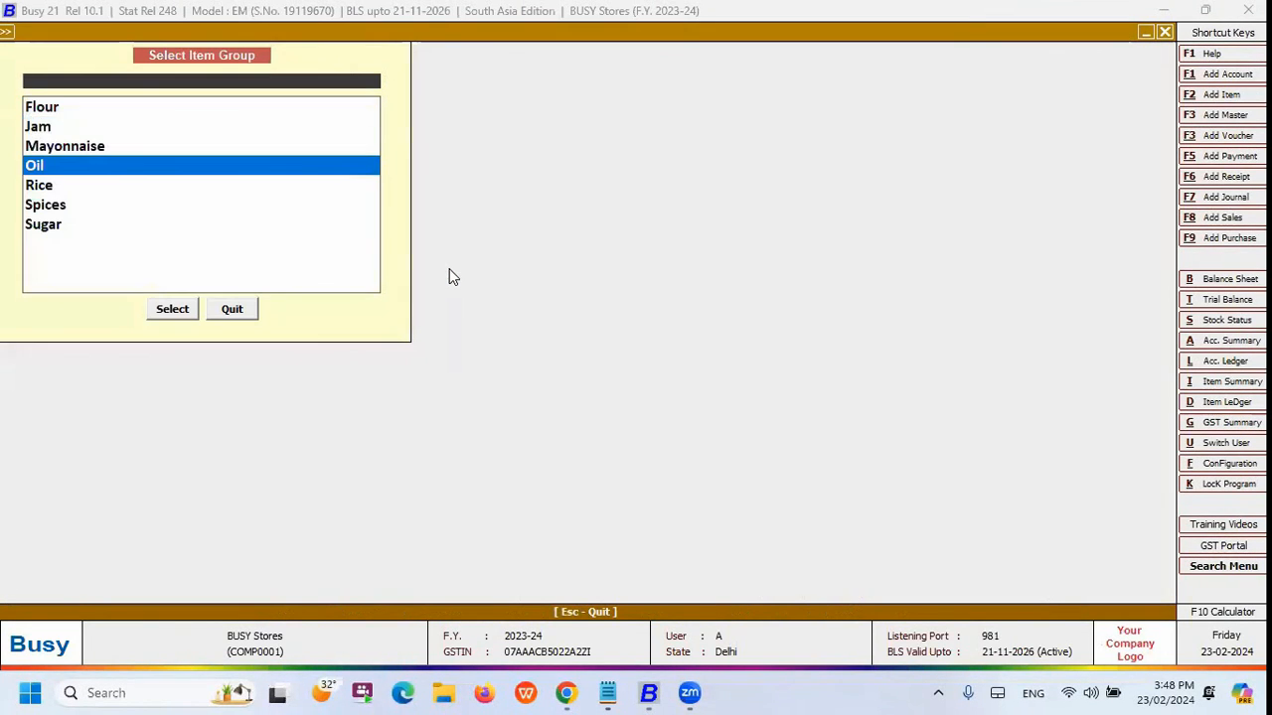
pyautogui.press('Return')
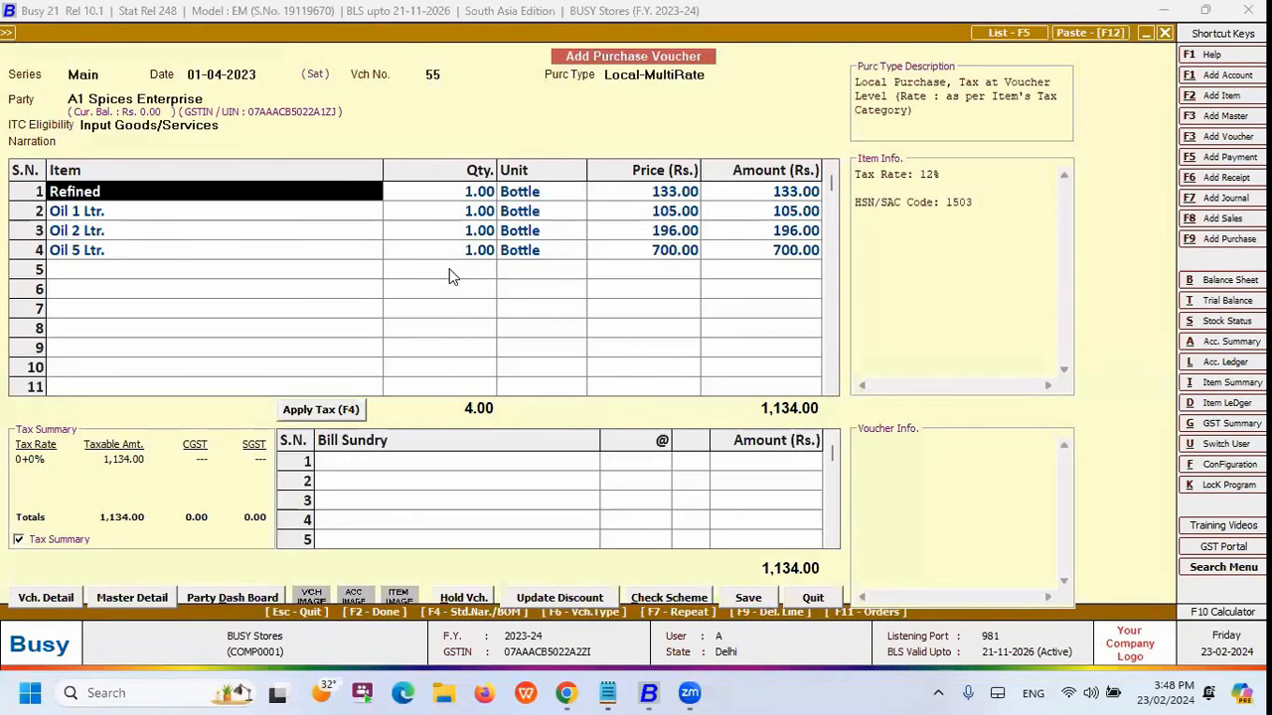
# Look over the oil item lines, quit the purchase voucher without saving and switch to the presentation's help-desk slide
pyautogui.press('Down')
pyautogui.press('Down')
pyautogui.press('Right')
pyautogui.press('Down')
pyautogui.press('Right')
pyautogui.press('Right')
pyautogui.press('Right')
pyautogui.press('Left')
pyautogui.press('Left')
pyautogui.press('Left')
pyautogui.press('Escape')
pyautogui.press('Escape')
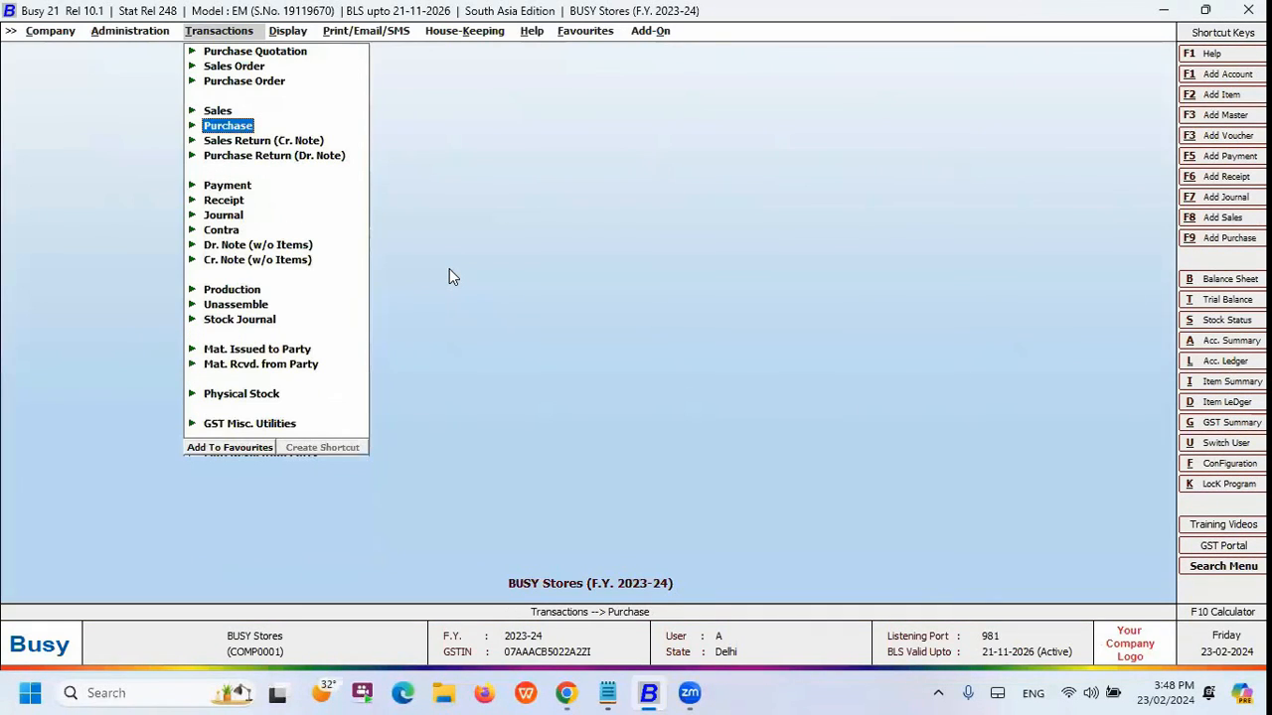
pyautogui.hotkey('alt', 'Tab')
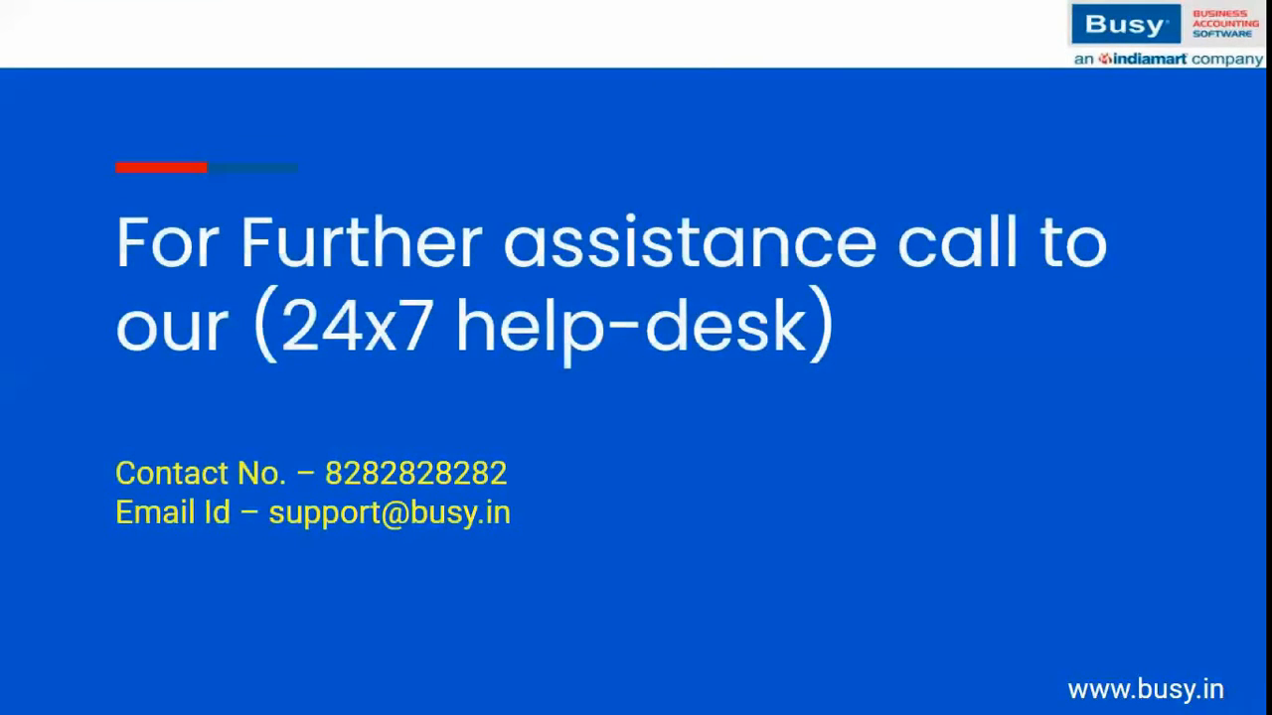